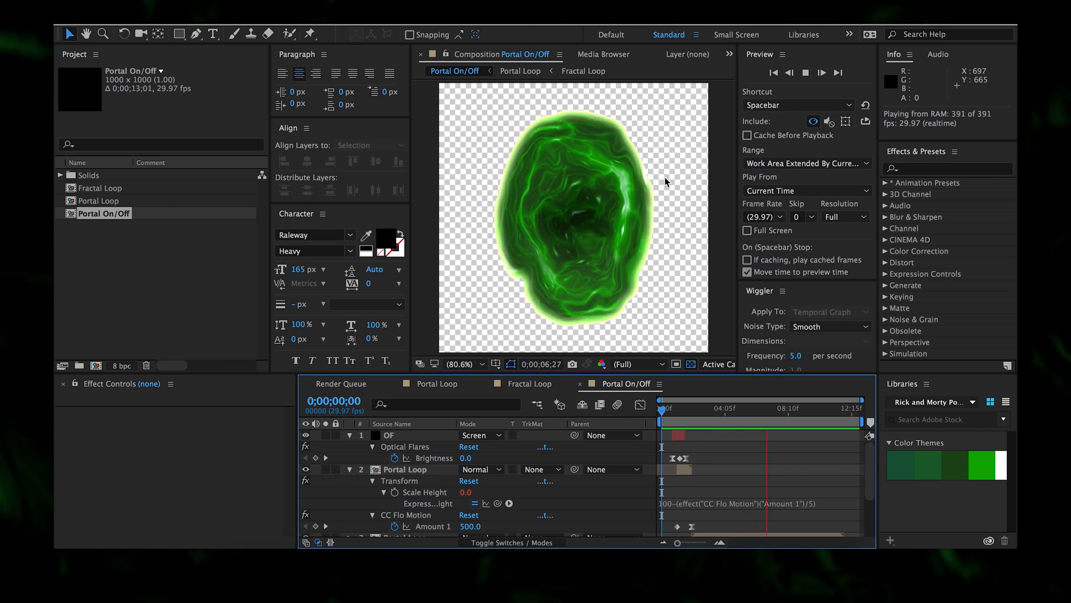
- Scrub through the finished Portal On/Off opening animation, then bring up the File menu
{"action": "mouse_move", "coordinate": [676, 425]}
{"action": "left_mouse_down"}
{"action": "mouse_move", "coordinate": [691, 425]}
{"action": "mouse_move", "coordinate": [679, 423]}
{"action": "left_mouse_up"}
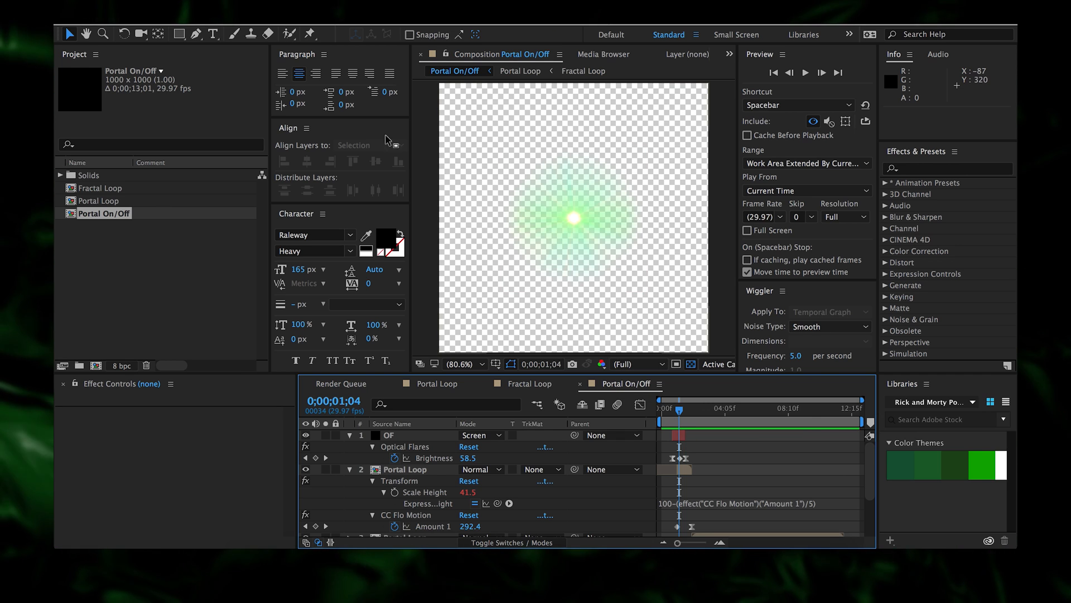
{"action": "left_click", "coordinate": [183, 10]}
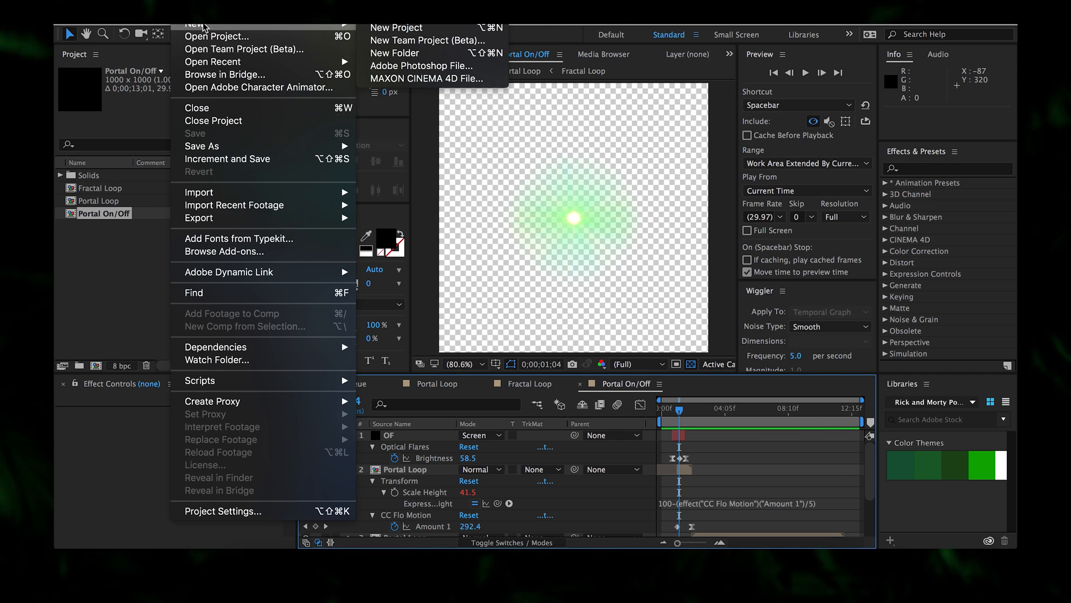
- Start a new project with a 1000×1000, 29.97 fps, 0;00;10;00 composition named Portal
{"action": "left_click", "coordinate": [370, 28]}
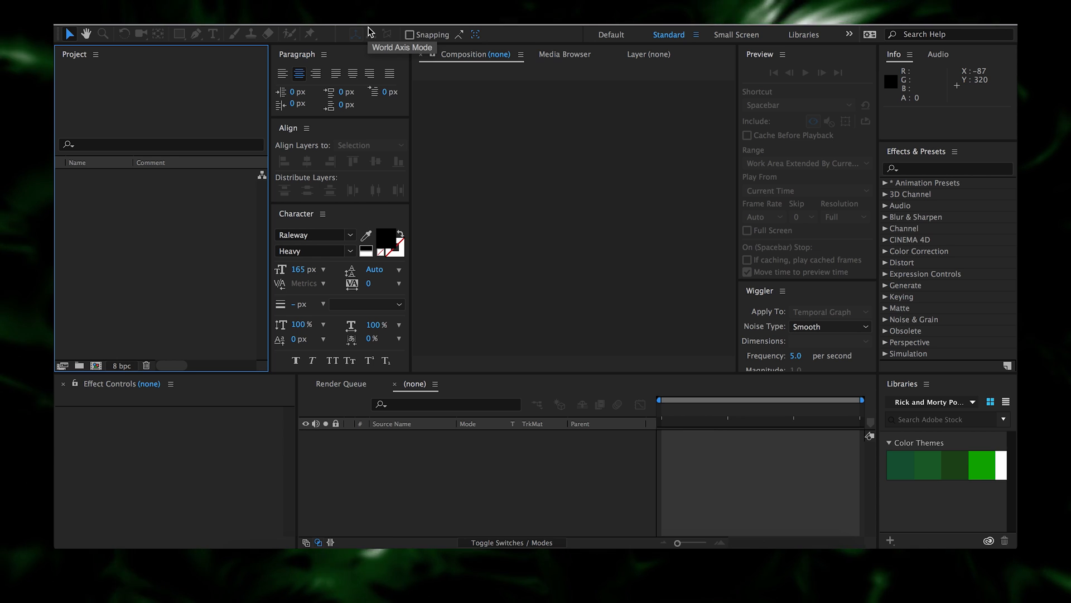
{"action": "left_click", "coordinate": [96, 366]}
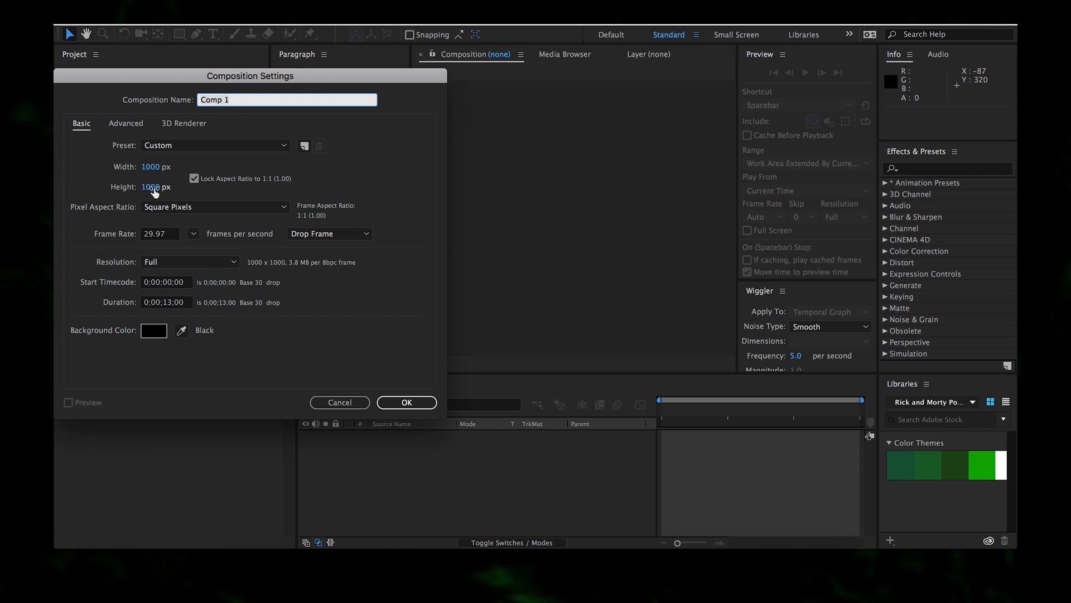
{"action": "left_click", "coordinate": [173, 305]}
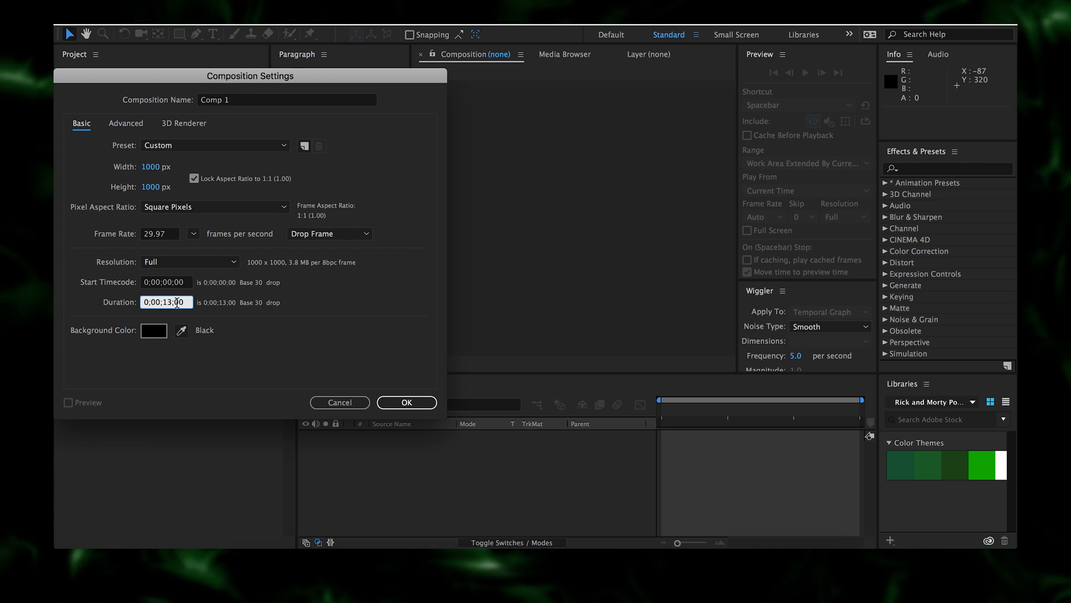
{"action": "left_click", "coordinate": [246, 101]}
{"action": "type", "text": "Po"}
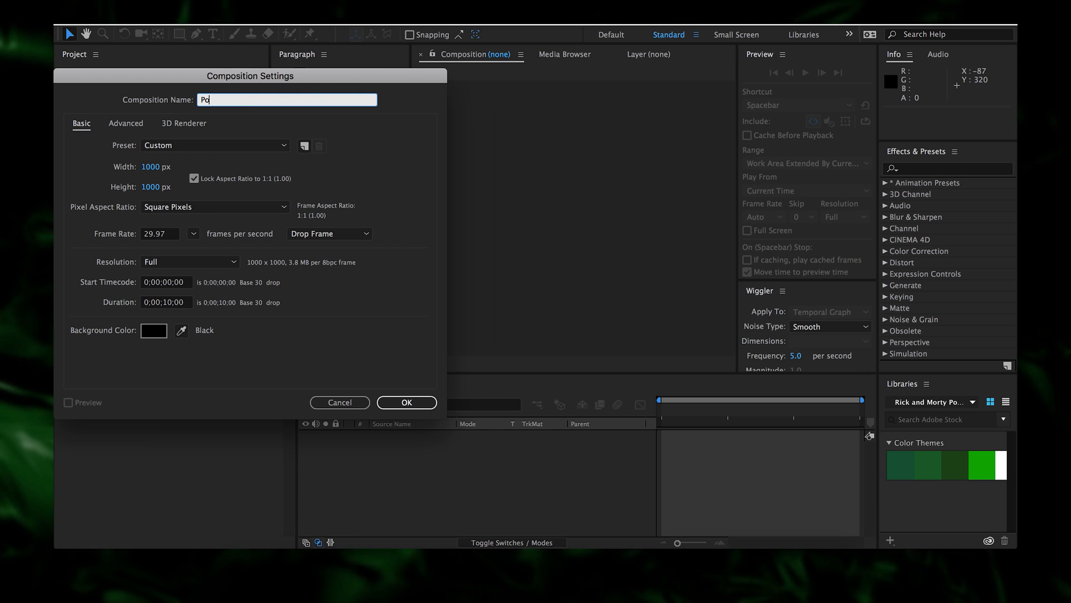
{"action": "type", "text": "rtal"}
{"action": "key", "text": "Return"}
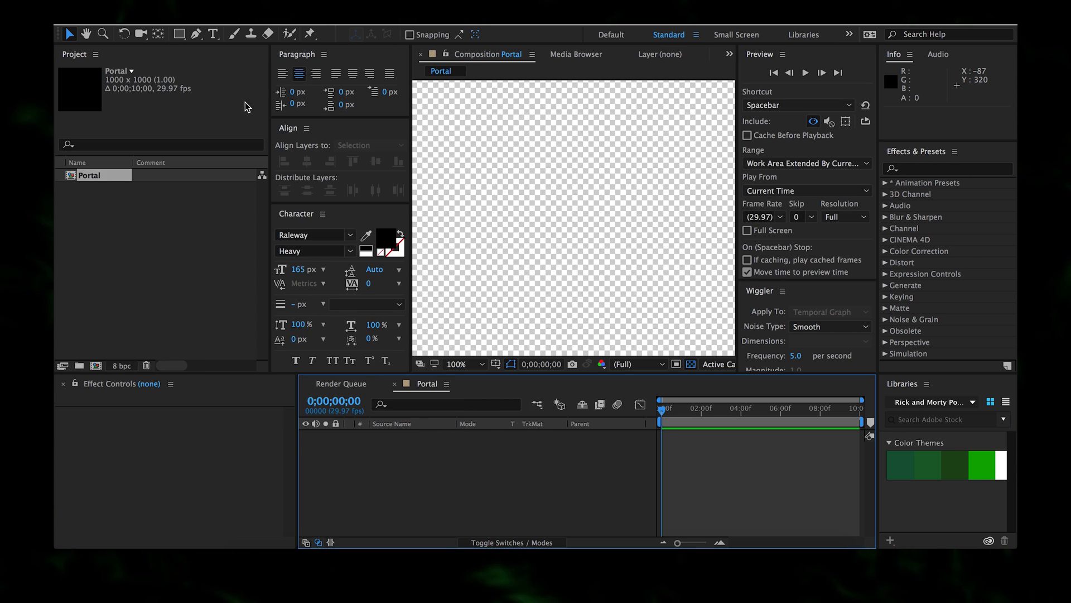
- Reset to the saved Standard layout, dock Effects & Presets beside the Composition panel, and enlarge Preview
{"action": "left_click", "coordinate": [697, 35]}
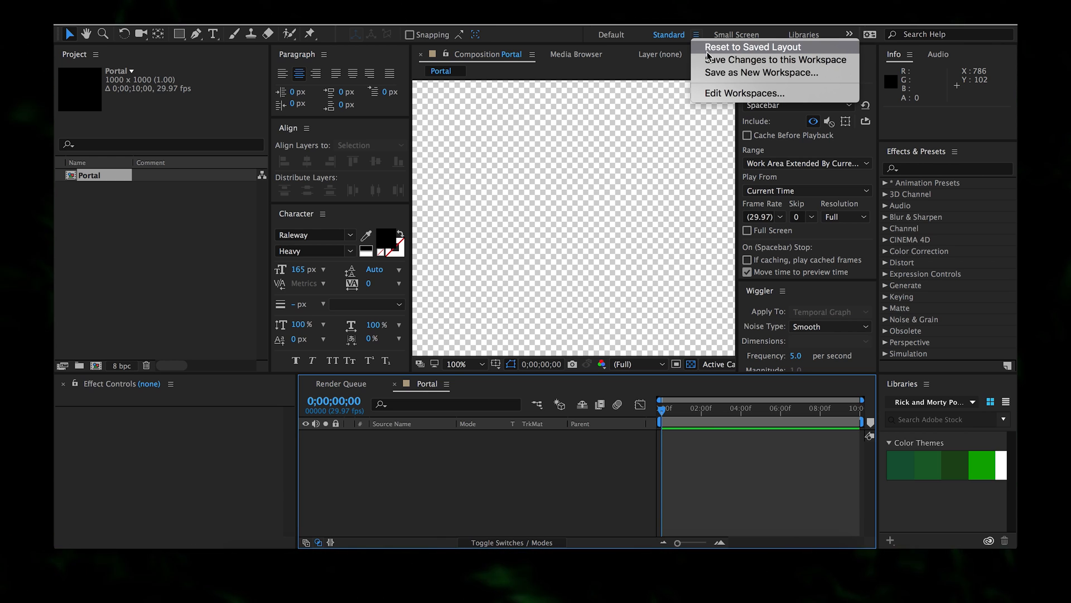
{"action": "left_click", "coordinate": [707, 51]}
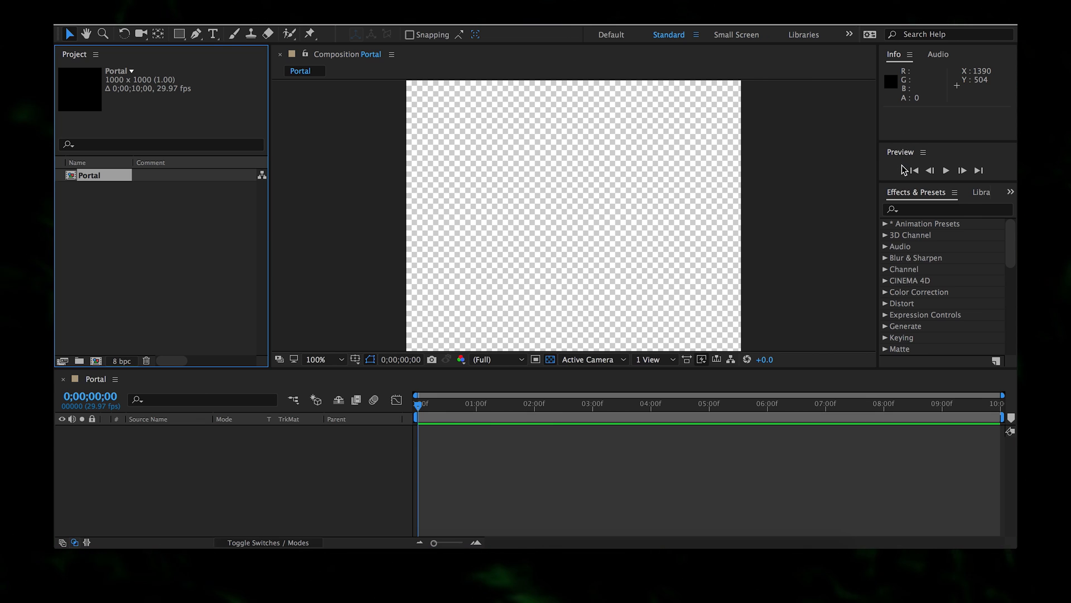
{"action": "left_click_drag", "start_coordinate": [877, 193], "coordinate": [860, 271]}
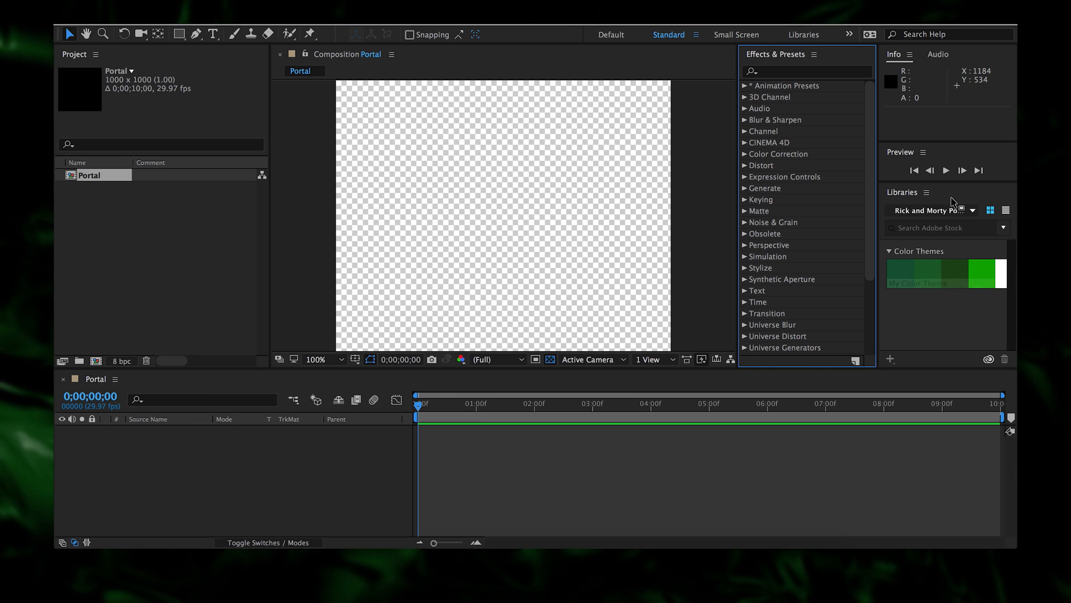
{"action": "left_click_drag", "start_coordinate": [934, 190], "coordinate": [994, 442]}
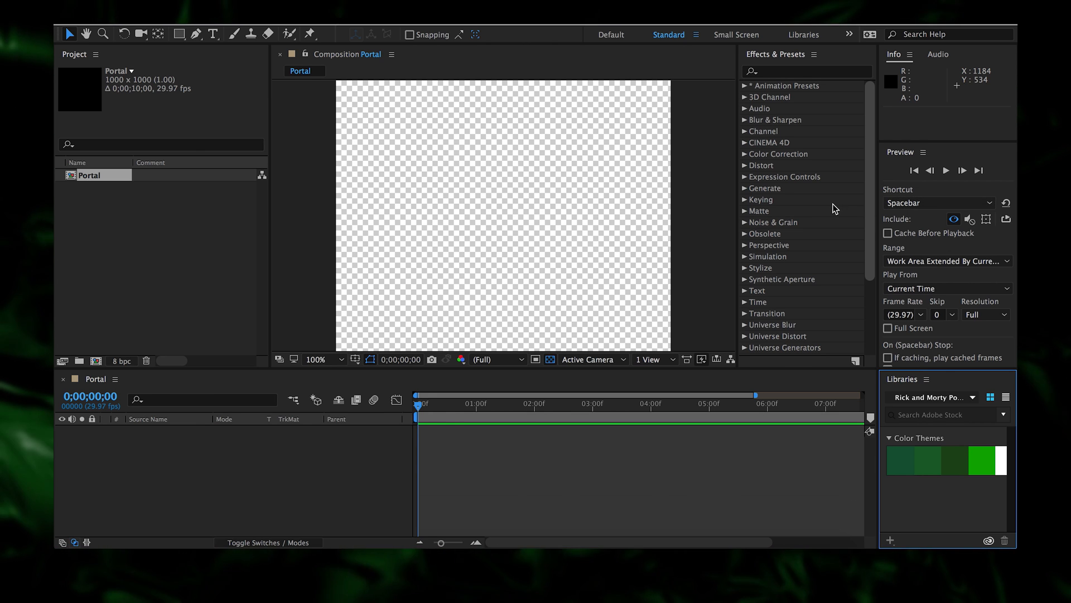
- Add a new solid layer named Noise to the Portal composition
{"action": "right_click", "coordinate": [605, 470]}
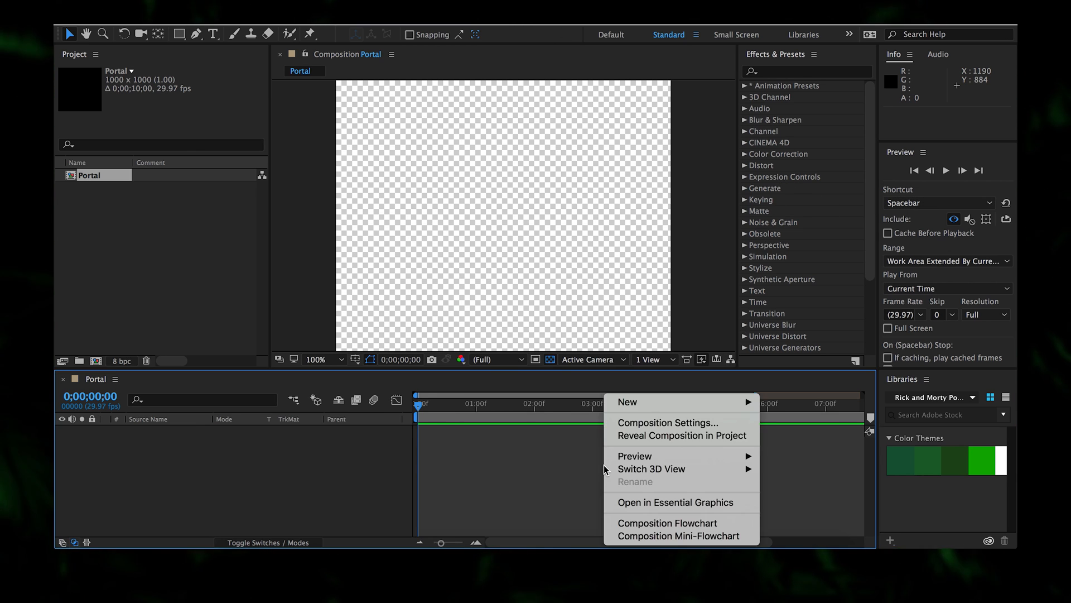
{"action": "mouse_move", "coordinate": [672, 404]}
{"action": "left_click", "coordinate": [796, 435]}
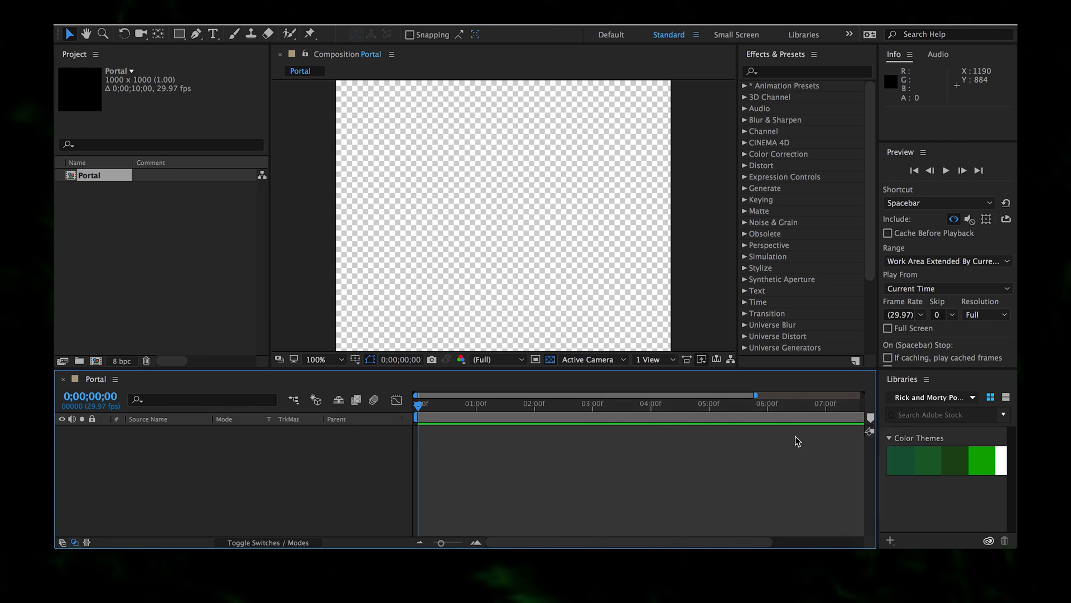
{"action": "type", "text": "Noi"}
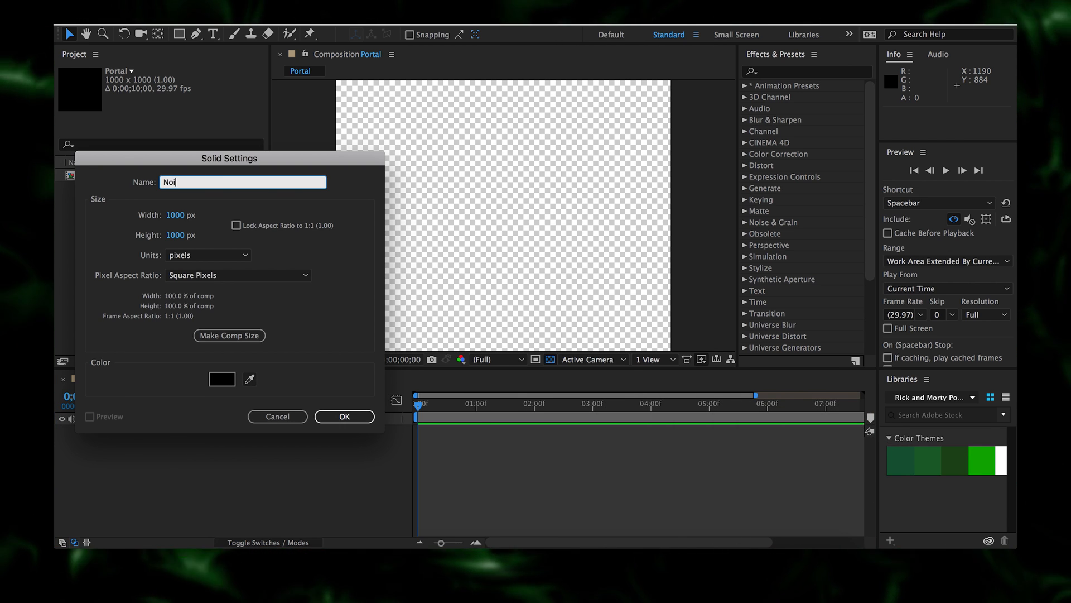
{"action": "type", "text": "se"}
{"action": "key", "text": "Return"}
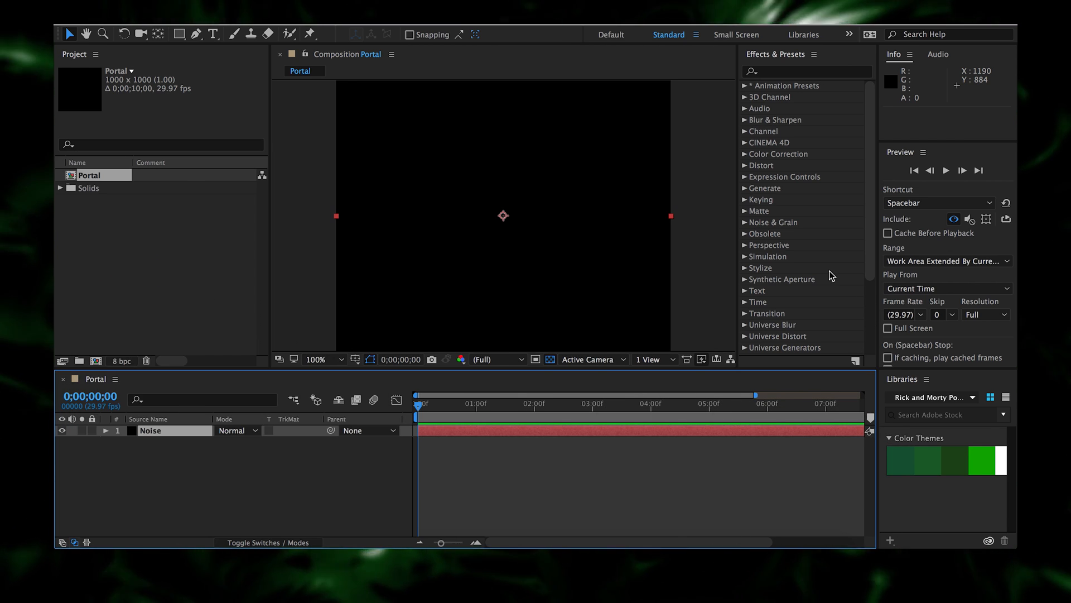
- Apply uni.Fractal Background from Universe Generators to the Noise solid and preview it
{"action": "scroll", "coordinate": [831, 275], "scroll_direction": "down", "scroll_amount": 3}
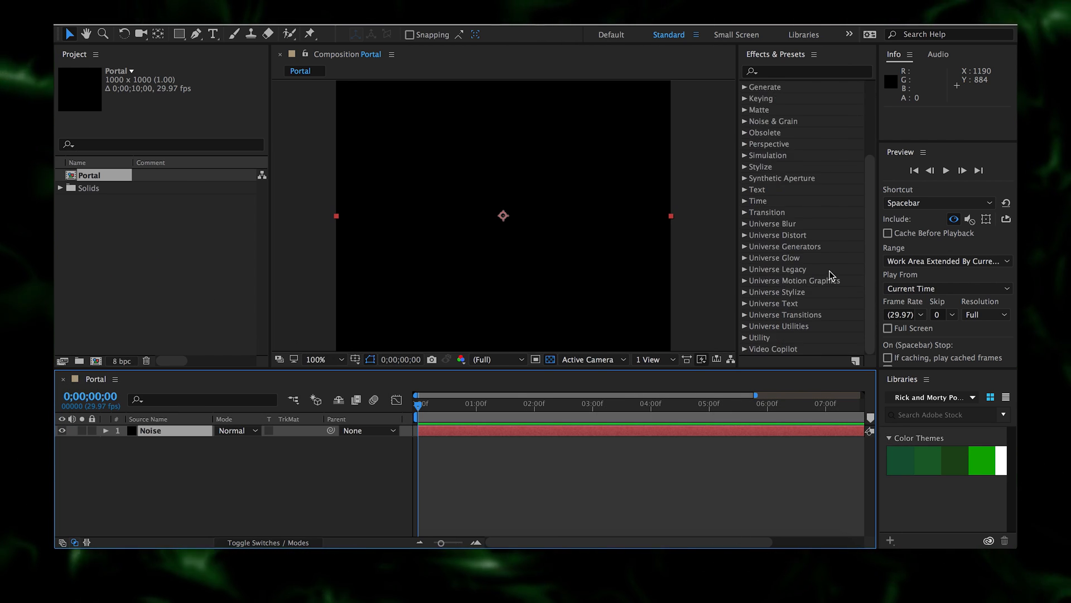
{"action": "left_click", "coordinate": [745, 247]}
{"action": "left_click_drag", "start_coordinate": [788, 257], "coordinate": [627, 268]}
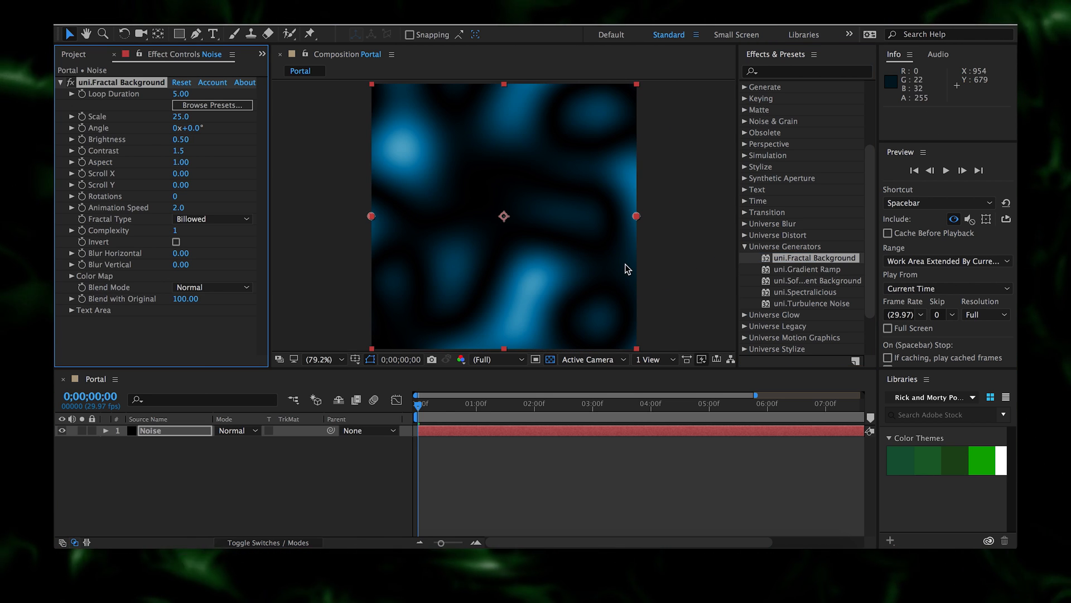
{"action": "mouse_move", "coordinate": [422, 413]}
{"action": "left_mouse_down"}
{"action": "mouse_move", "coordinate": [648, 417]}
{"action": "mouse_move", "coordinate": [417, 427]}
{"action": "left_mouse_up"}
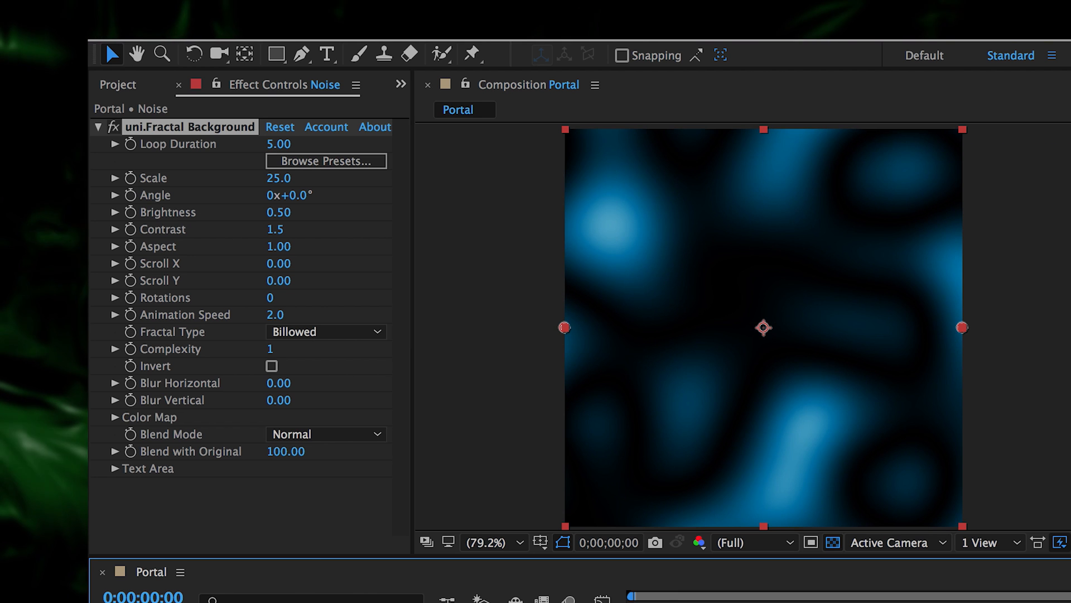
- Set the fractal's Loop Duration to 10 and scrub from the last frame to check the loop
{"action": "left_click", "coordinate": [279, 144]}
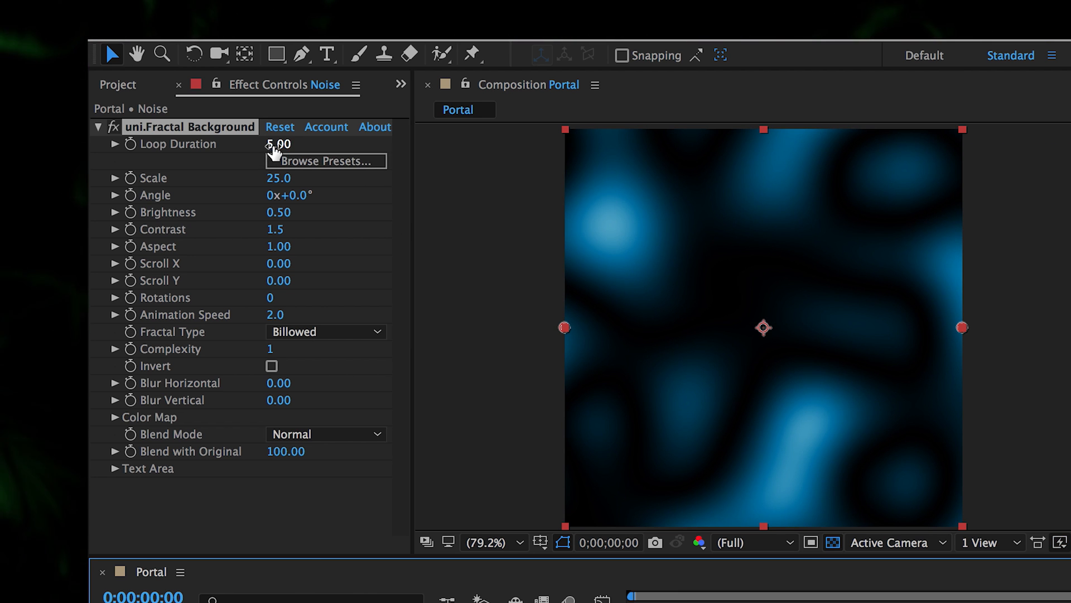
{"action": "type", "text": "10"}
{"action": "key", "text": "Return"}
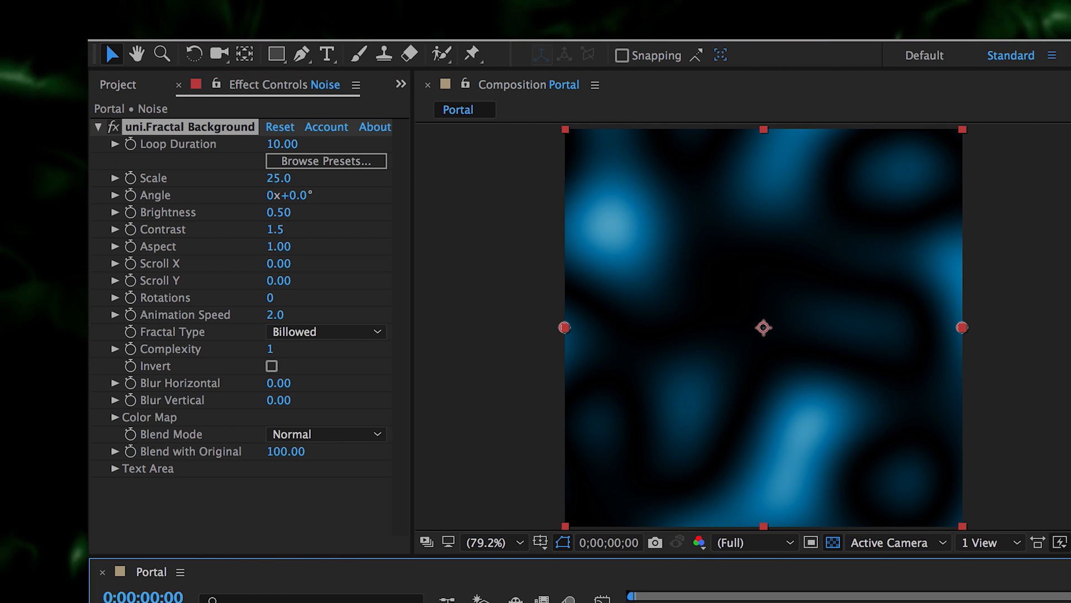
{"action": "key", "text": "End"}
{"action": "left_click_drag", "start_coordinate": [1070, 602], "coordinate": [634, 602]}
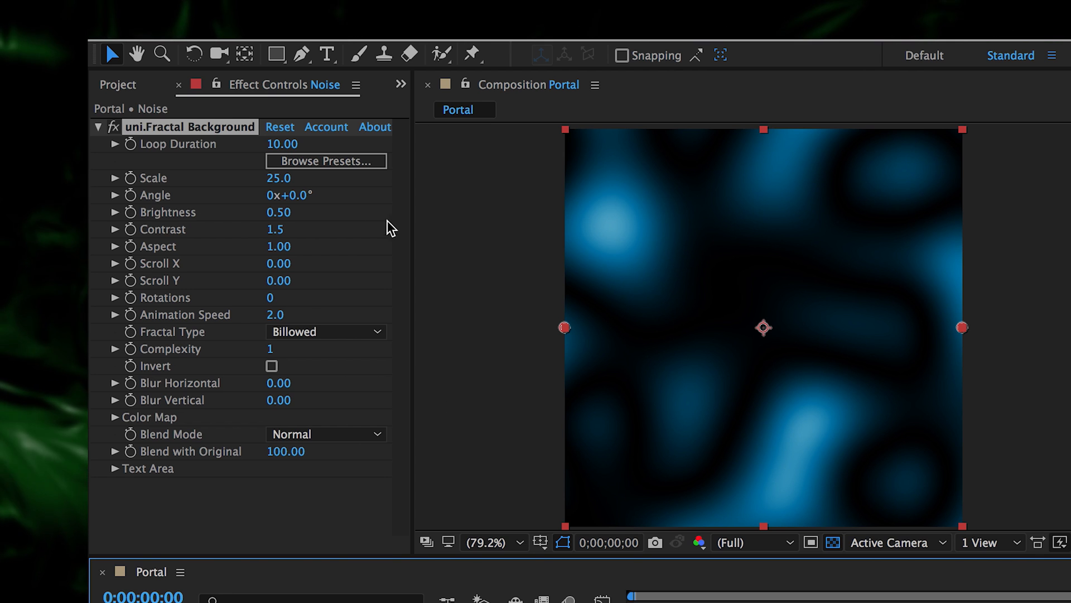
{"action": "left_click", "coordinate": [144, 197]}
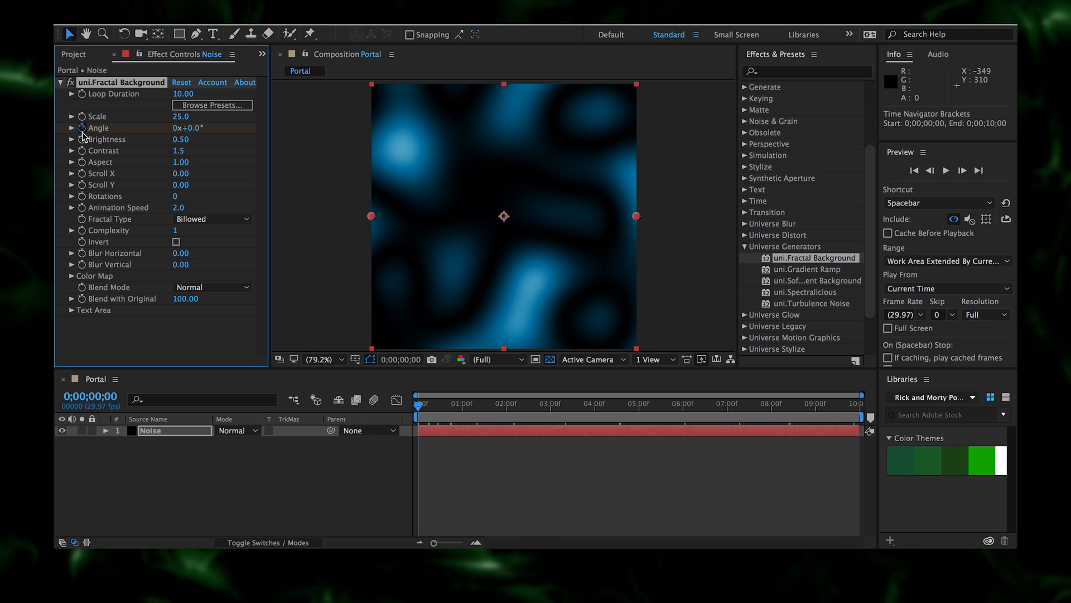
- Apply the Outlines fractal preset and keyframe Angle from 0x+45° to 3x+45° by 0;00;10;00
{"action": "left_click", "coordinate": [199, 106]}
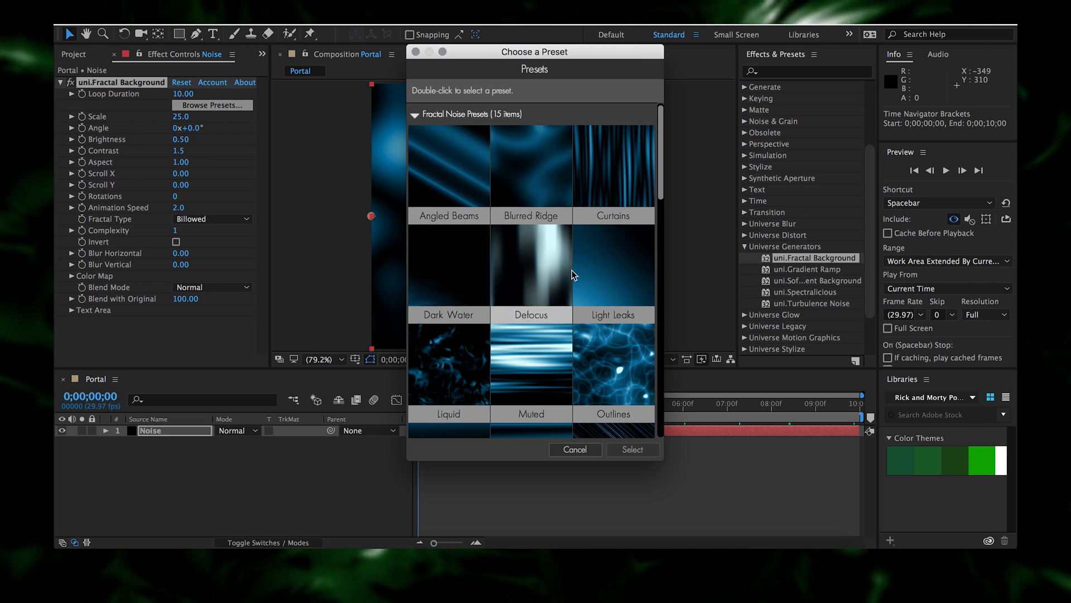
{"action": "left_click", "coordinate": [632, 450]}
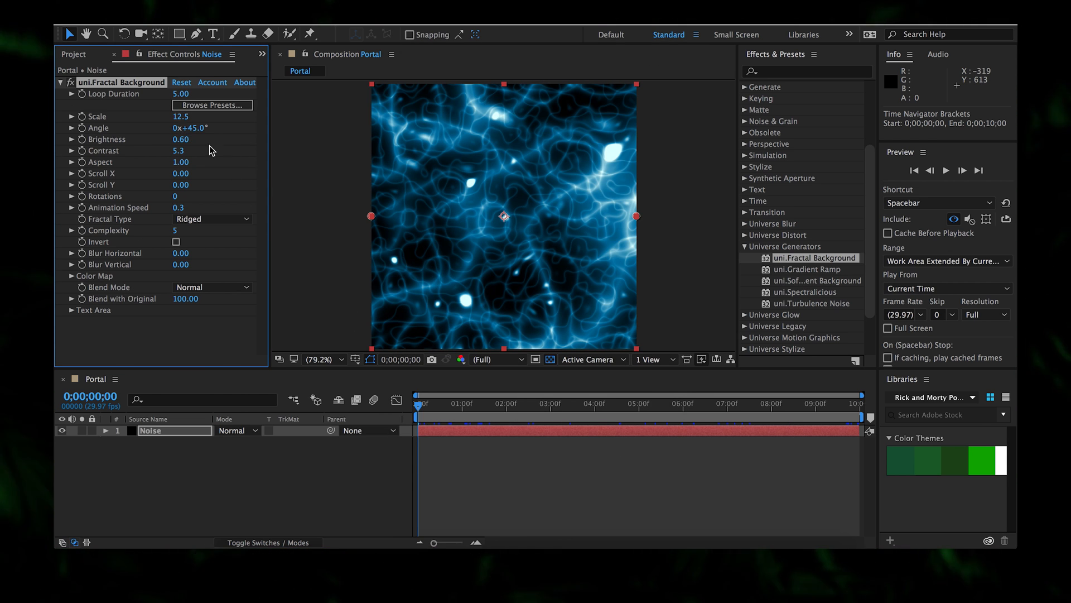
{"action": "left_click", "coordinate": [82, 129]}
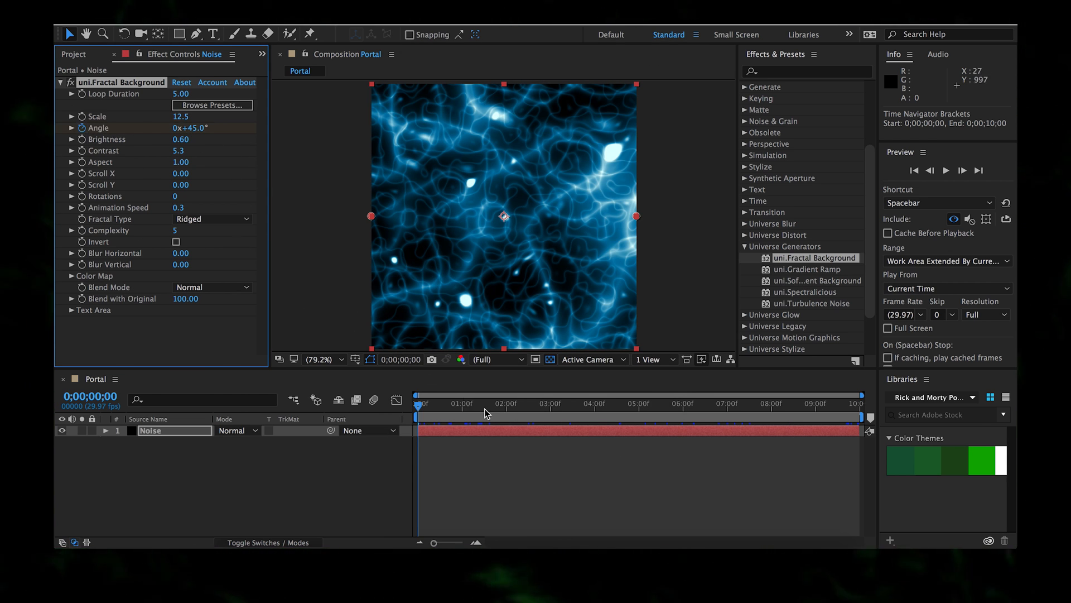
{"action": "left_click", "coordinate": [805, 443]}
{"action": "key", "text": "End"}
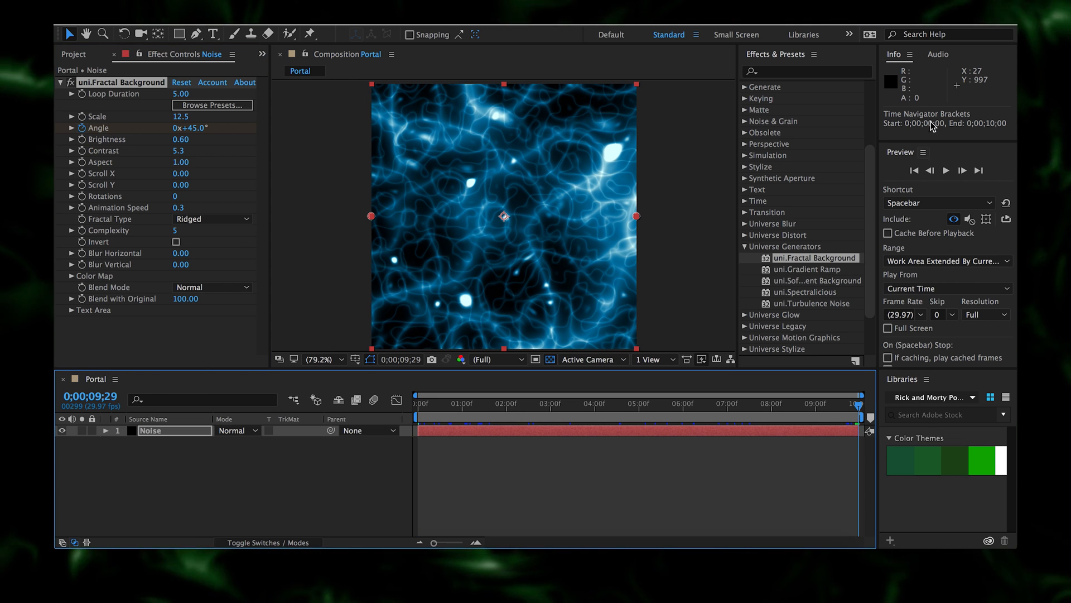
{"action": "left_click", "coordinate": [963, 171]}
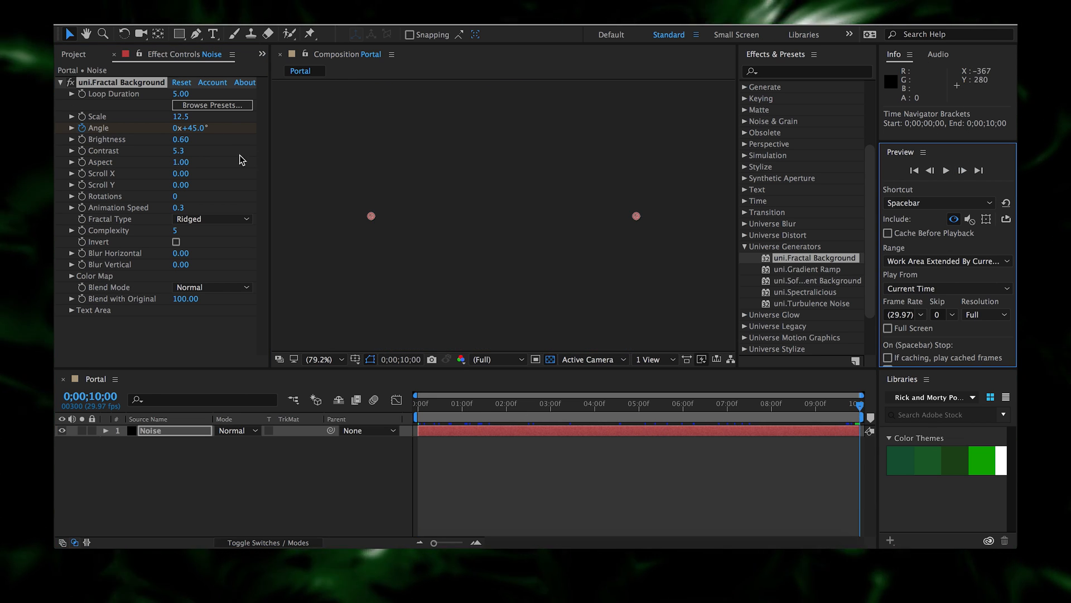
{"action": "left_click", "coordinate": [176, 127]}
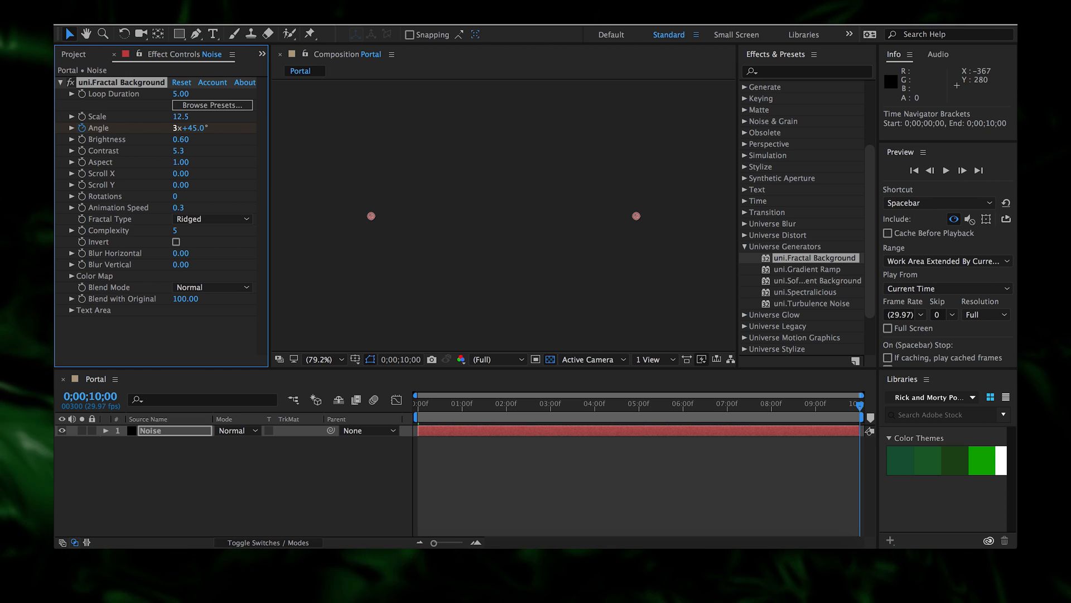
- Play the noise animation from the start of the composition, then stop it
{"action": "left_click", "coordinate": [414, 411]}
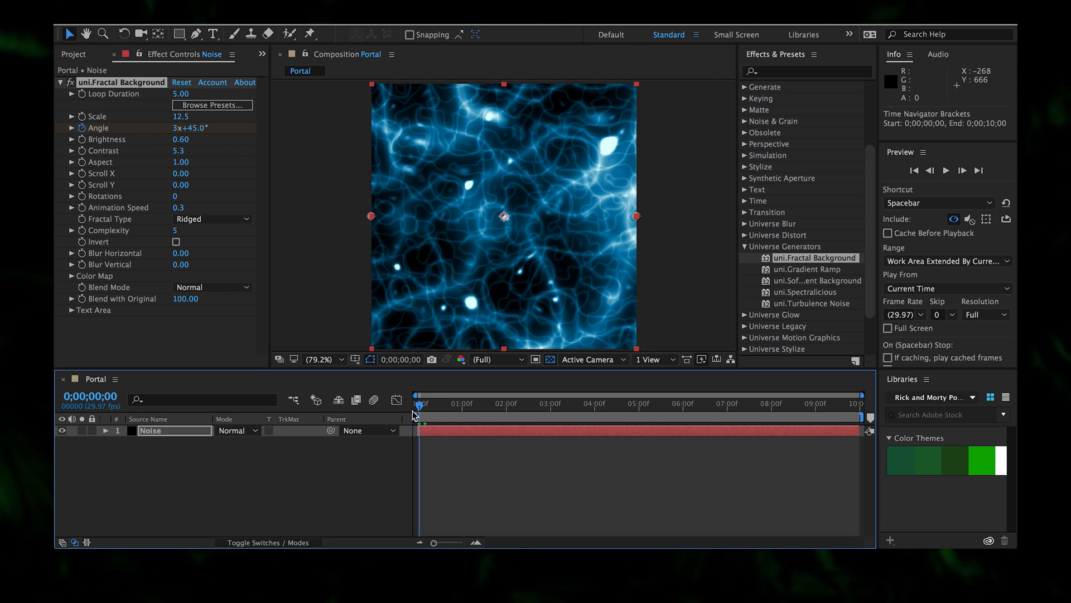
{"action": "key", "text": "space"}
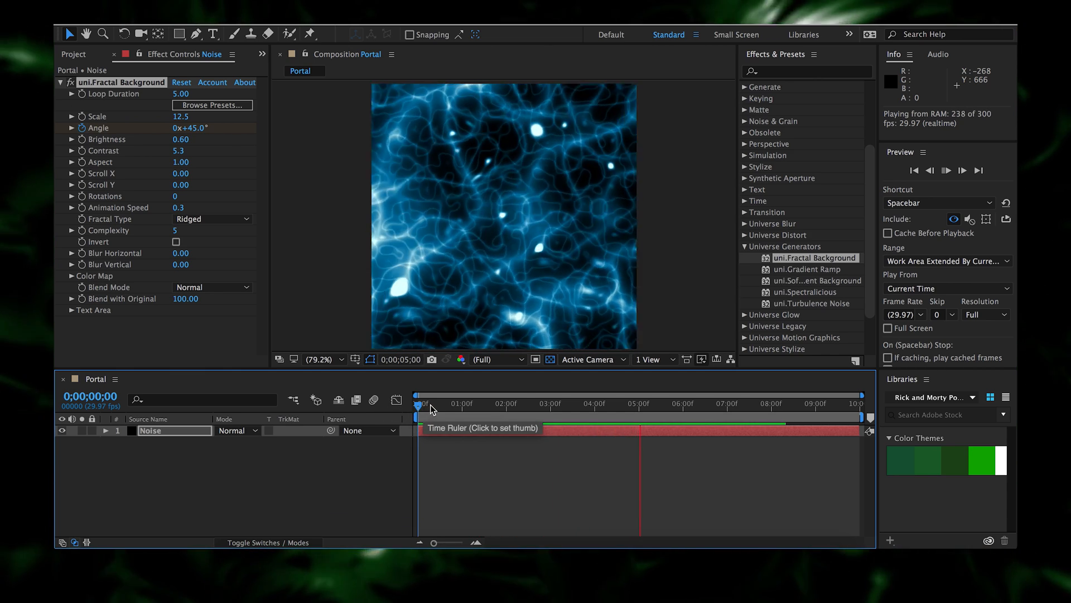
{"action": "key", "text": "space"}
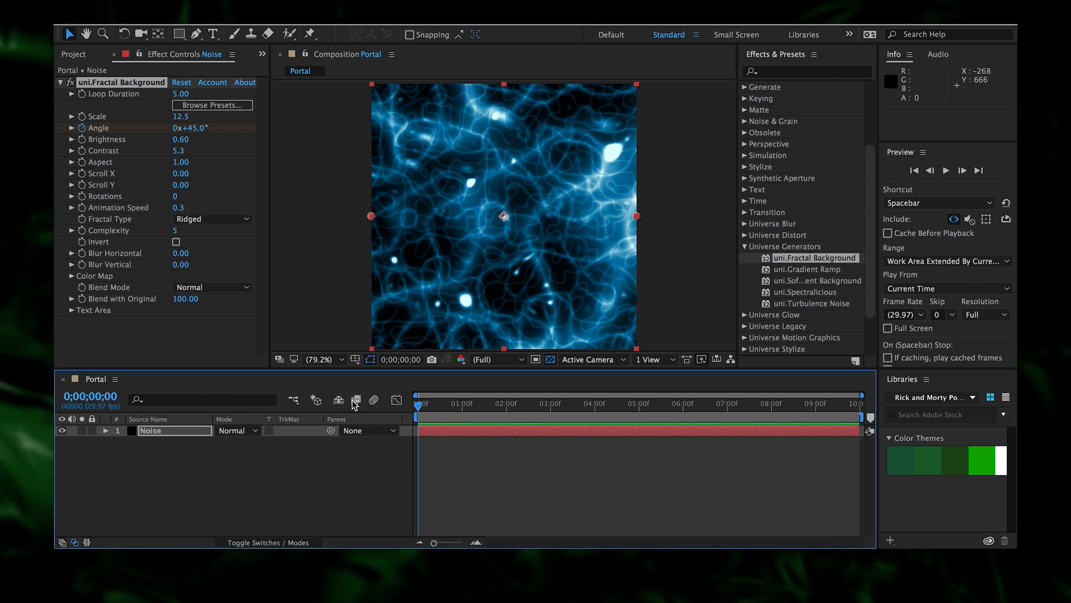
- Set Color Map's Color 1 and Color 2 to the dark and bright library theme greens
{"action": "left_click", "coordinate": [72, 276]}
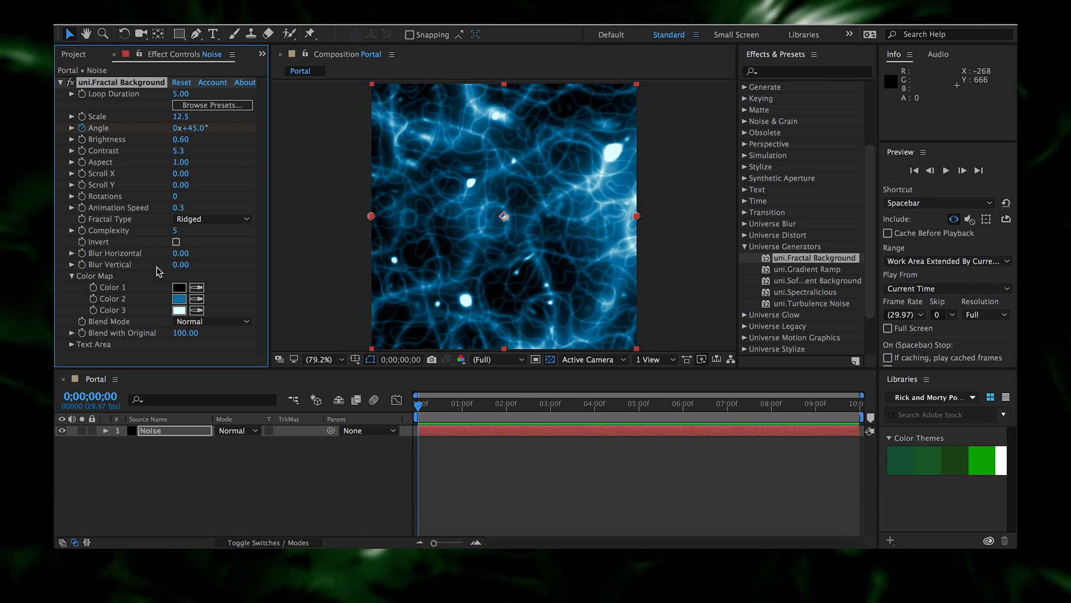
{"action": "left_click", "coordinate": [199, 285]}
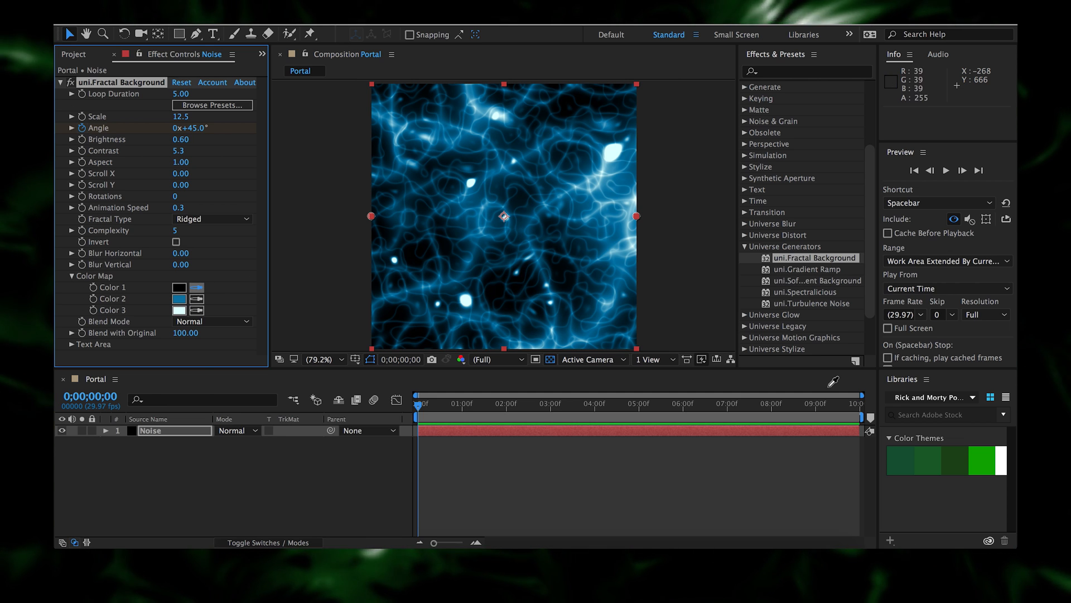
{"action": "left_click", "coordinate": [953, 462]}
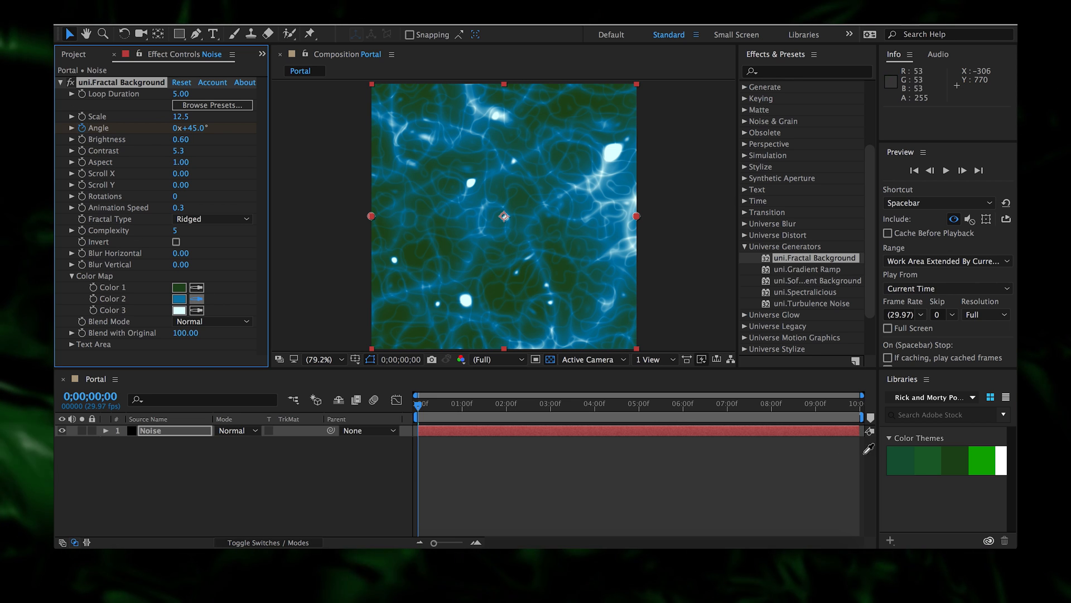
{"action": "left_click", "coordinate": [983, 459]}
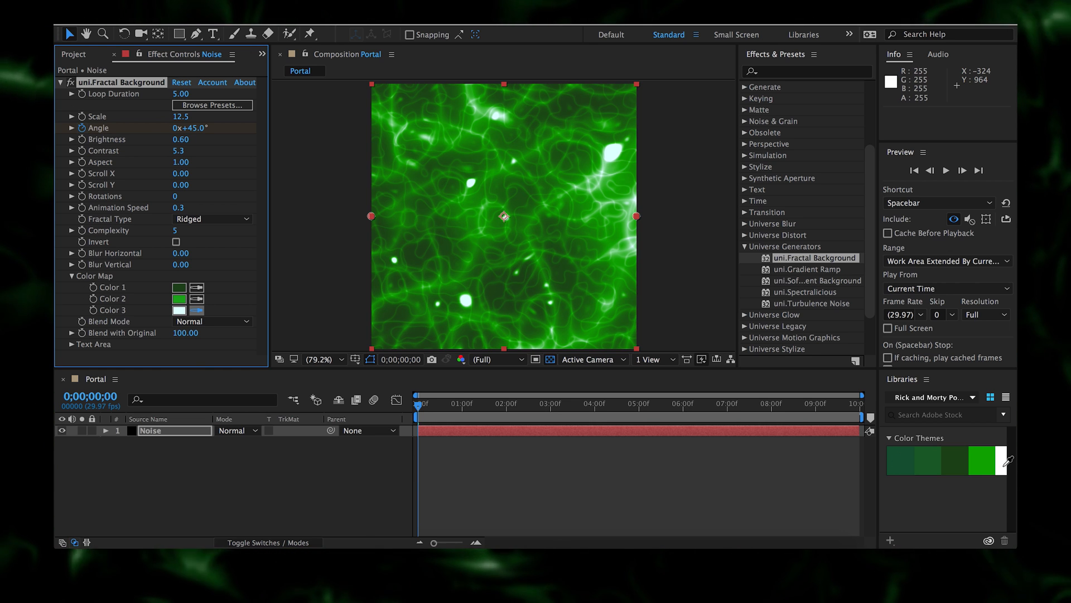
{"action": "mouse_move", "coordinate": [419, 406]}
{"action": "left_mouse_down"}
{"action": "mouse_move", "coordinate": [547, 423]}
{"action": "mouse_move", "coordinate": [418, 423]}
{"action": "left_mouse_up"}
{"action": "left_click", "coordinate": [350, 472]}
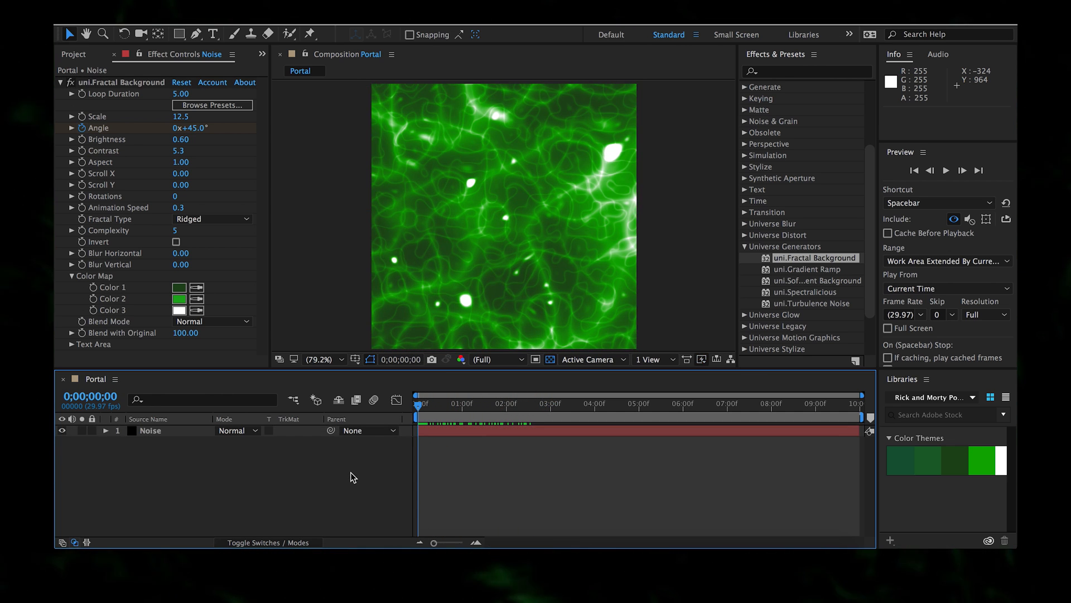
- Add a new solid layer named Falloff above Noise
{"action": "right_click", "coordinate": [351, 472]}
{"action": "mouse_move", "coordinate": [482, 404]}
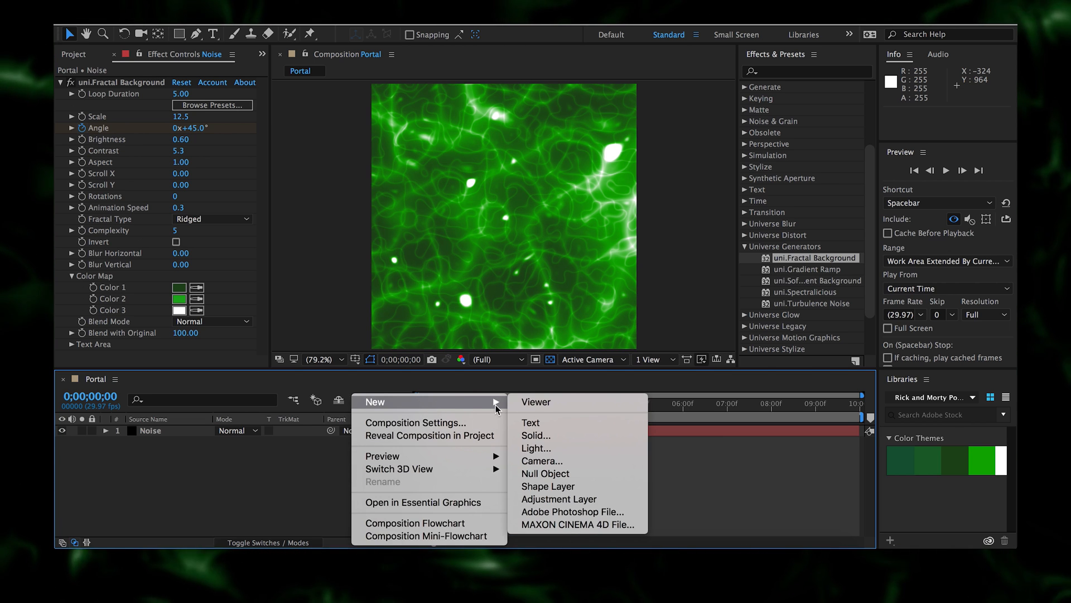
{"action": "left_click", "coordinate": [618, 437]}
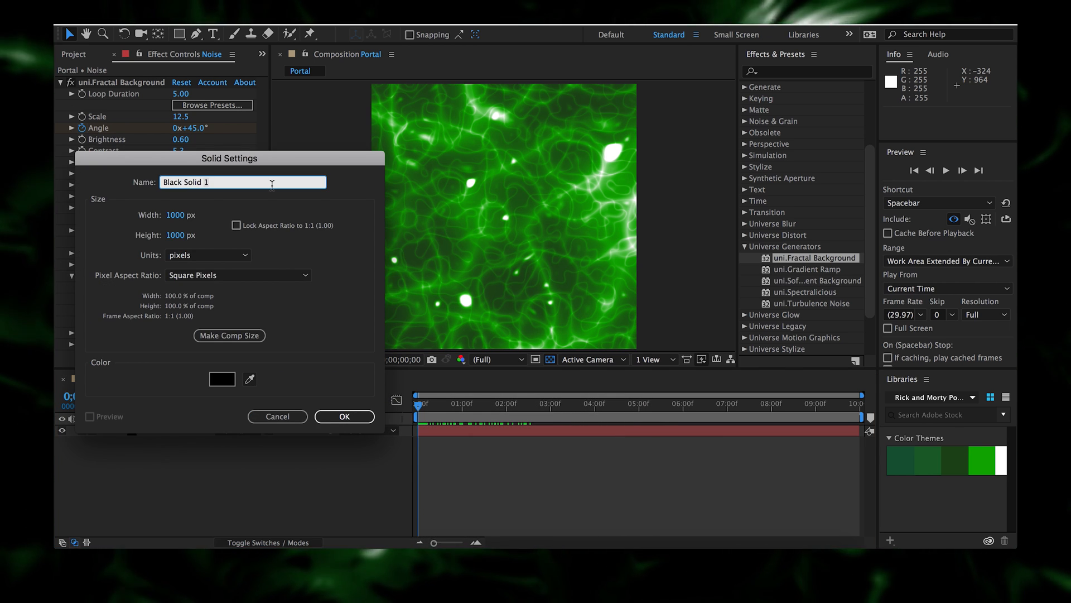
{"action": "type", "text": "Fallo"}
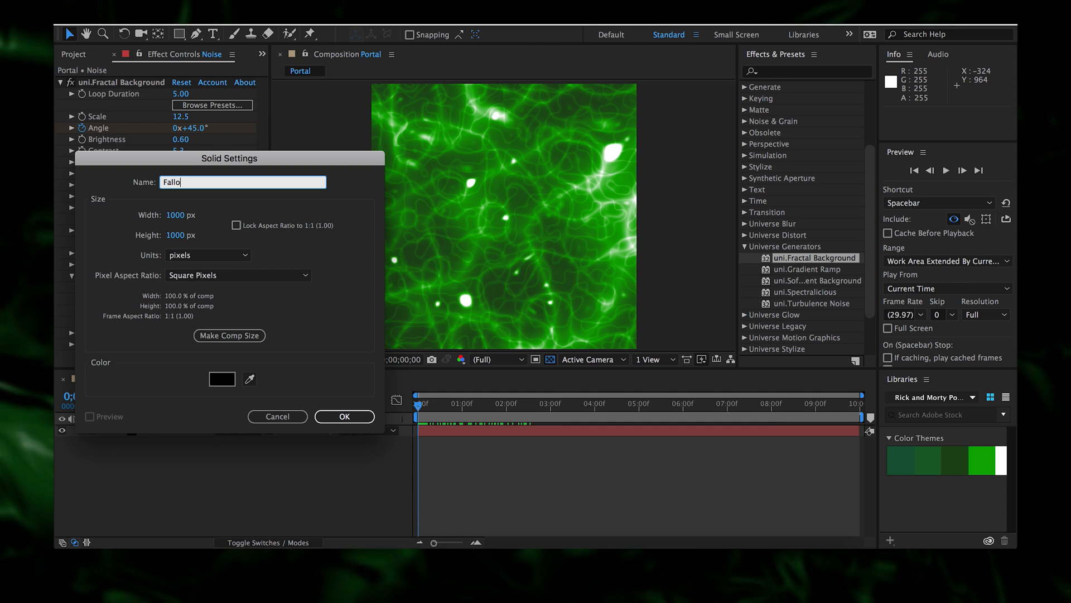
{"action": "type", "text": "ff"}
{"action": "key", "text": "Return"}
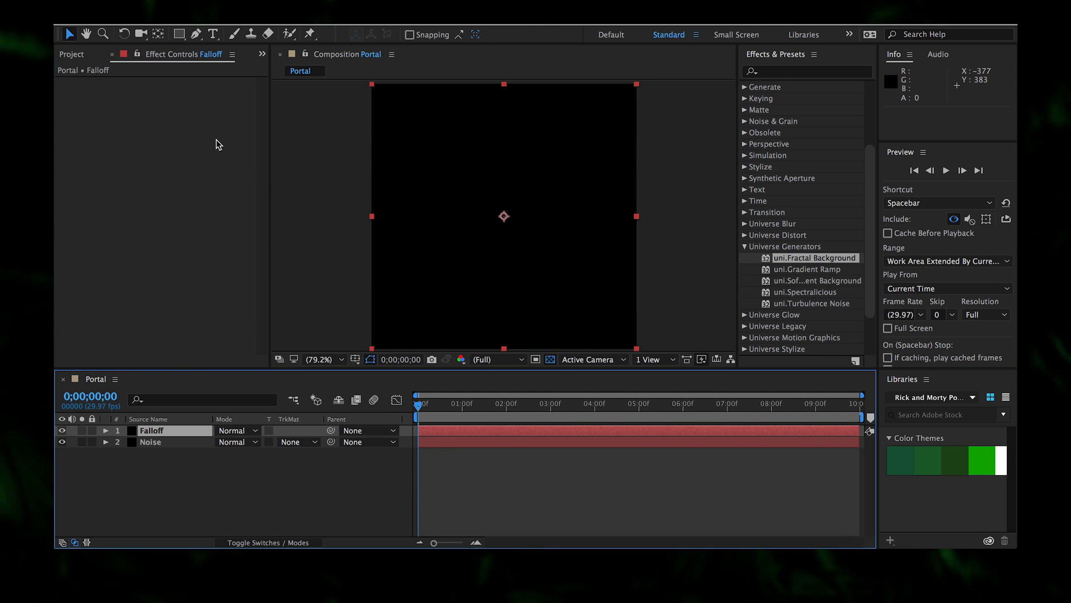
- Apply Linear Wipe to Falloff with 0° angle, 78% completion and 197 feather
{"action": "right_click", "coordinate": [176, 189]}
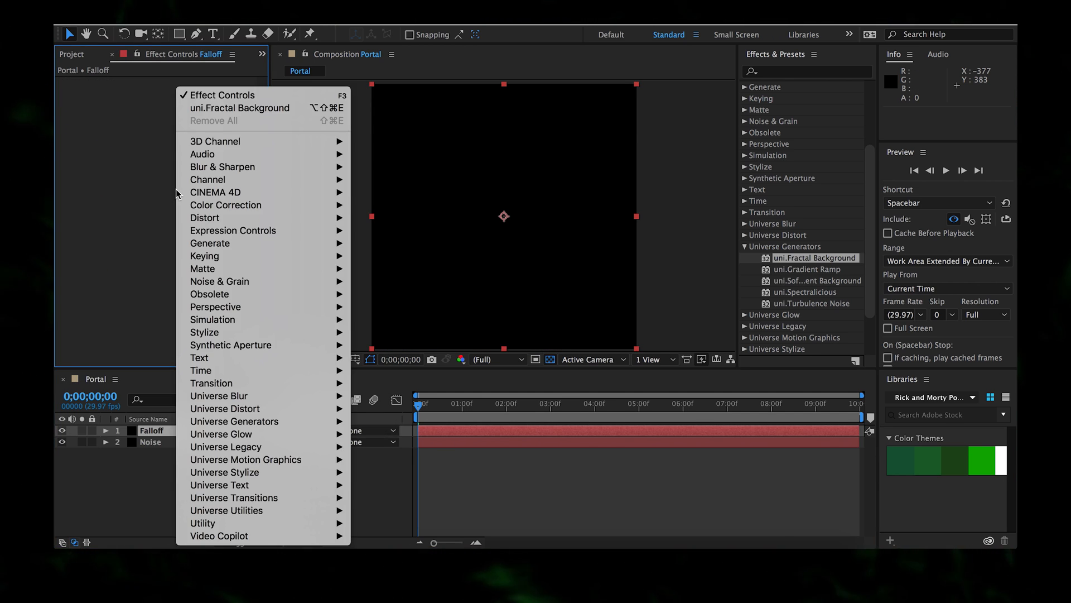
{"action": "mouse_move", "coordinate": [185, 189]}
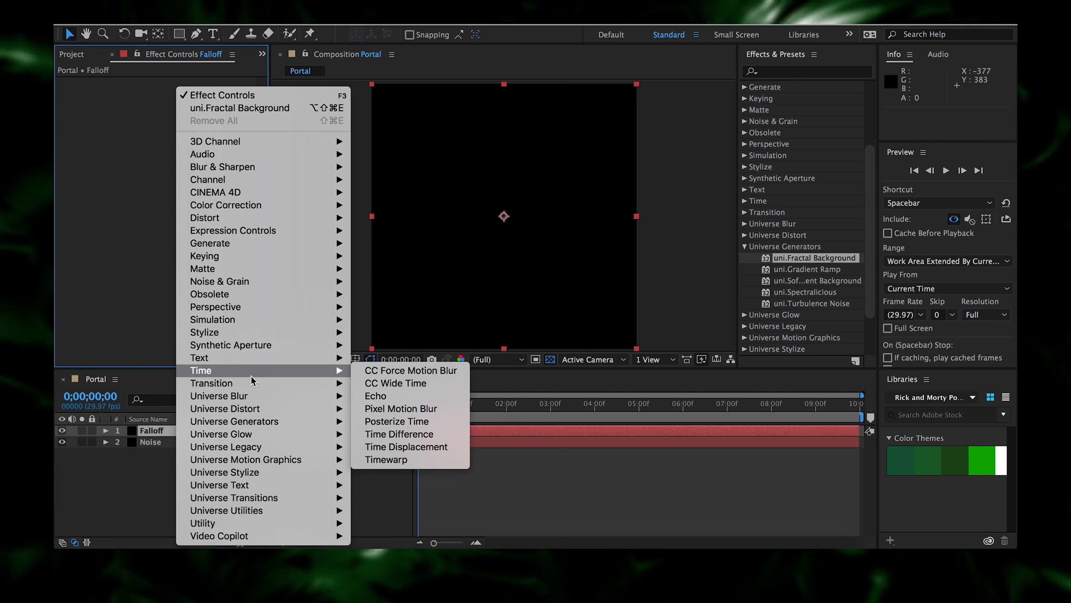
{"action": "mouse_move", "coordinate": [298, 387]}
{"action": "left_click", "coordinate": [411, 511]}
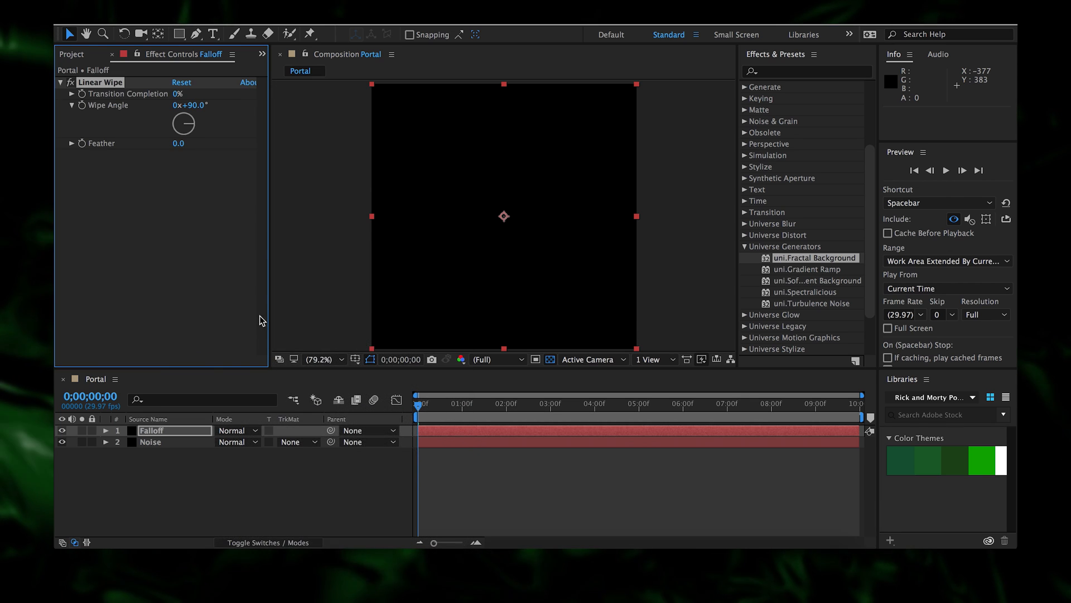
{"action": "left_click", "coordinate": [193, 105]}
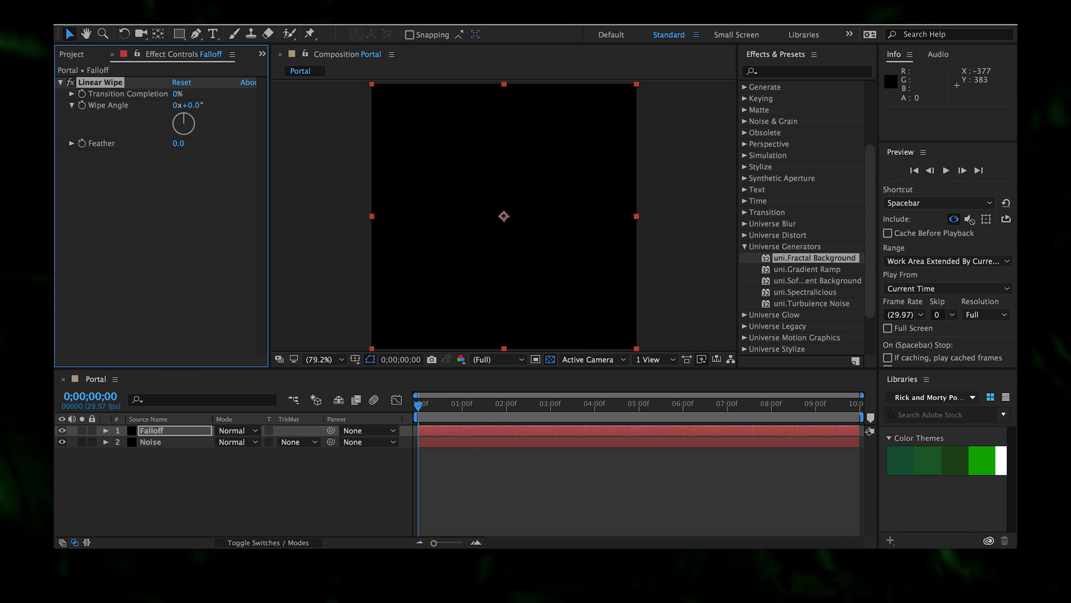
{"action": "mouse_move", "coordinate": [172, 94]}
{"action": "left_mouse_down"}
{"action": "mouse_move", "coordinate": [206, 94]}
{"action": "mouse_move", "coordinate": [187, 93]}
{"action": "left_mouse_up"}
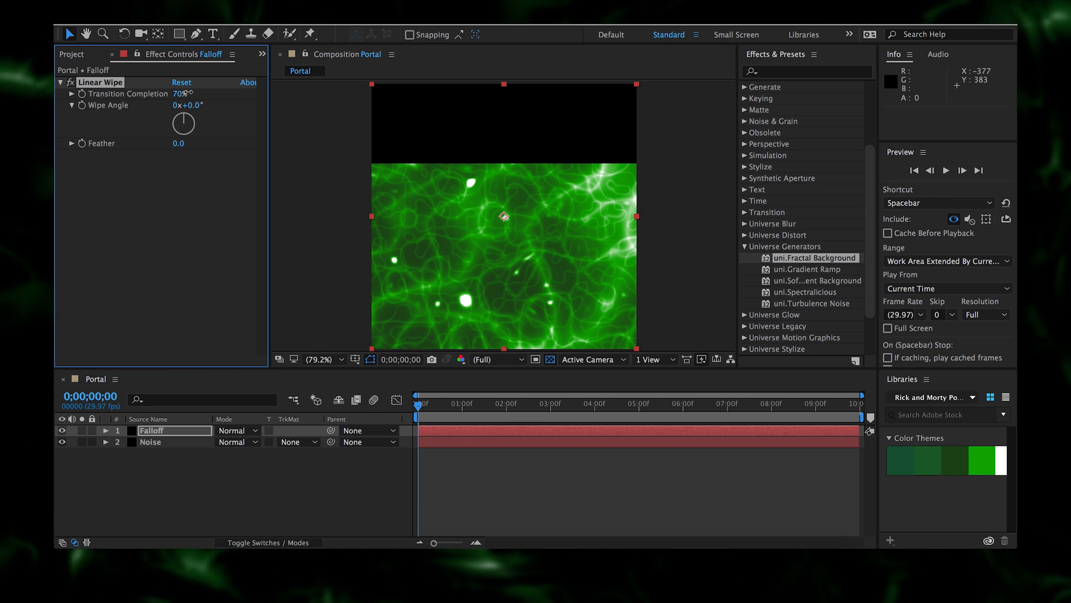
{"action": "left_click_drag", "start_coordinate": [194, 91], "coordinate": [192, 92]}
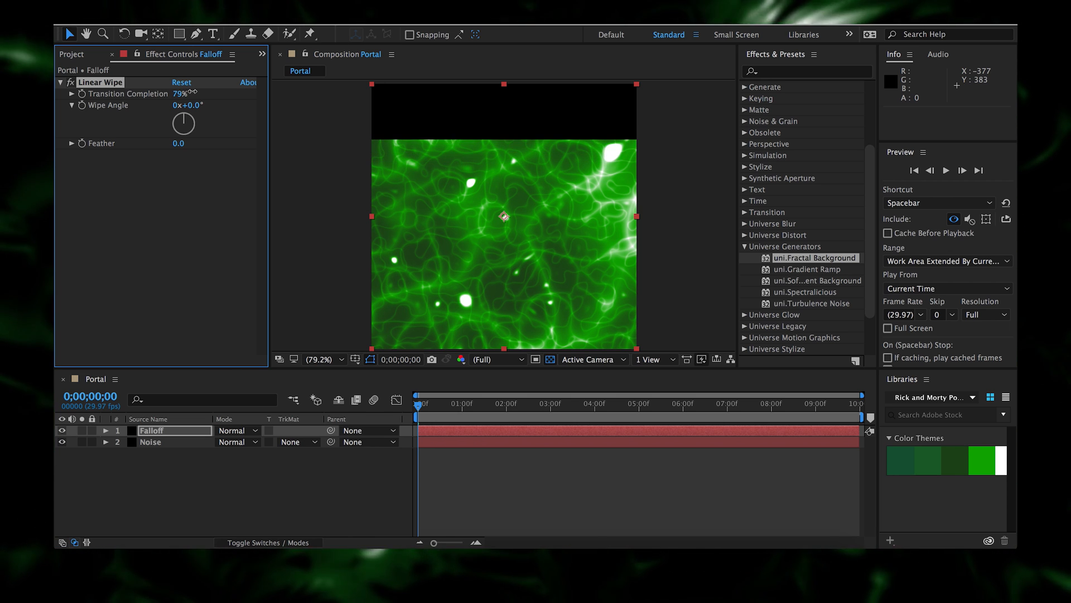
{"action": "left_click_drag", "start_coordinate": [179, 143], "coordinate": [255, 146]}
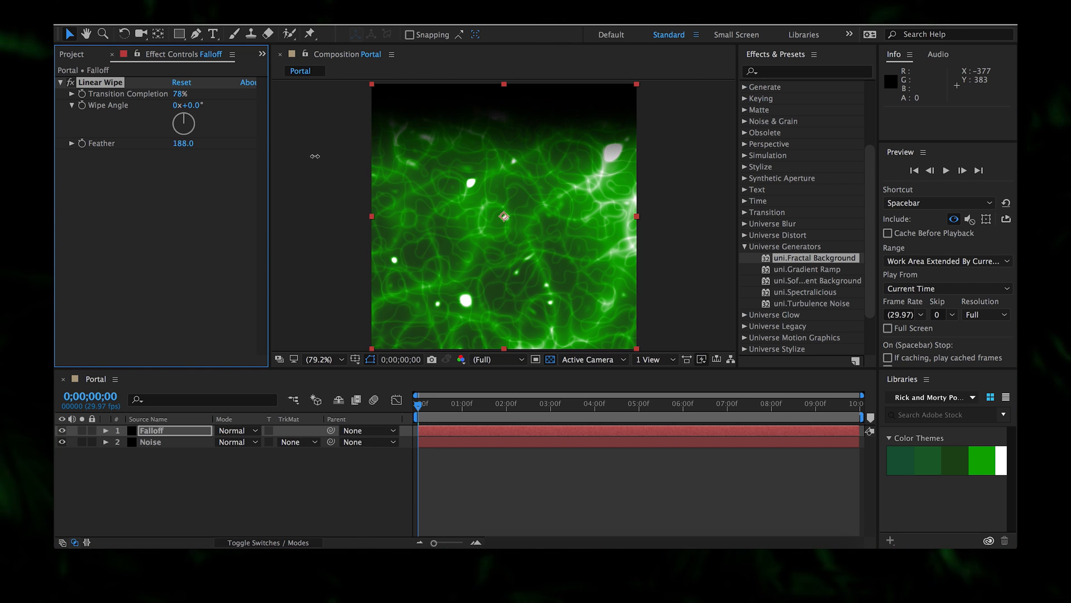
- Set the Falloff layer's opacity to 75% and preview the darkened noise
{"action": "left_click", "coordinate": [179, 435]}
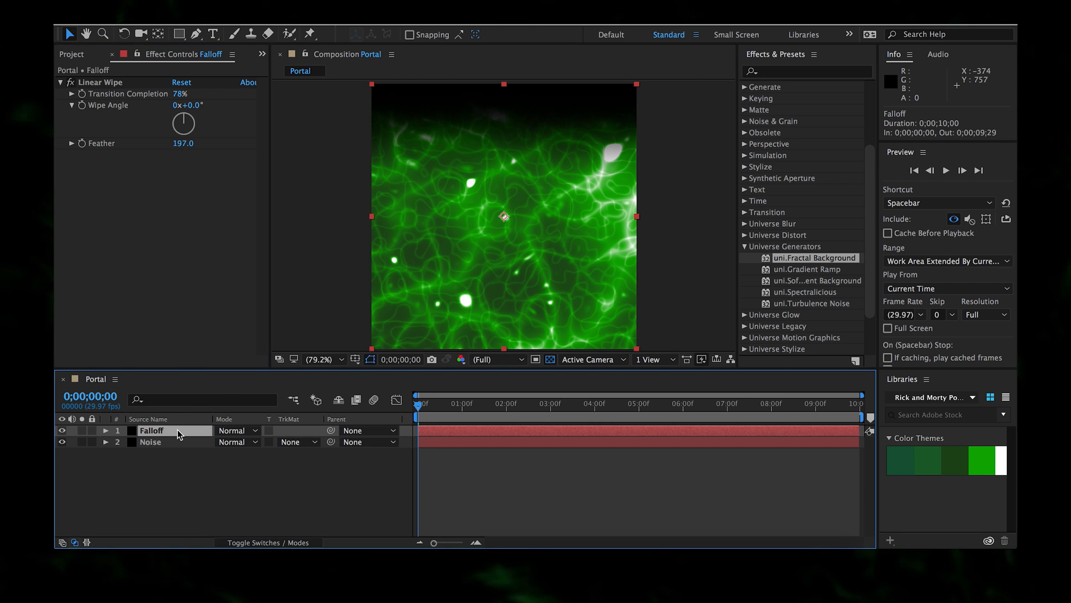
{"action": "key", "text": "t"}
{"action": "left_click", "coordinate": [226, 442]}
{"action": "type", "text": "75"}
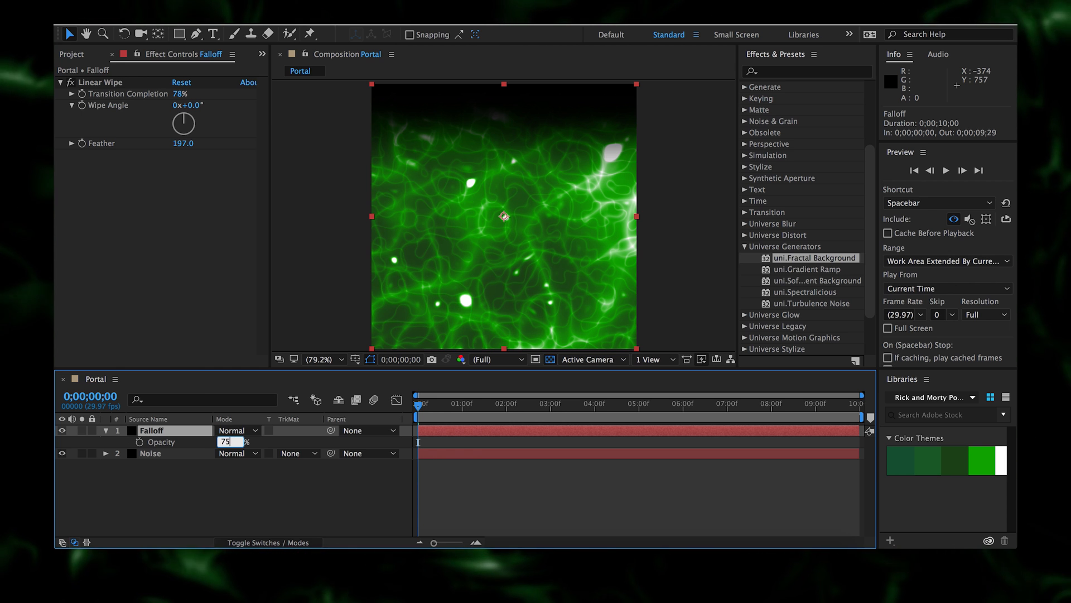
{"action": "key", "text": "Return"}
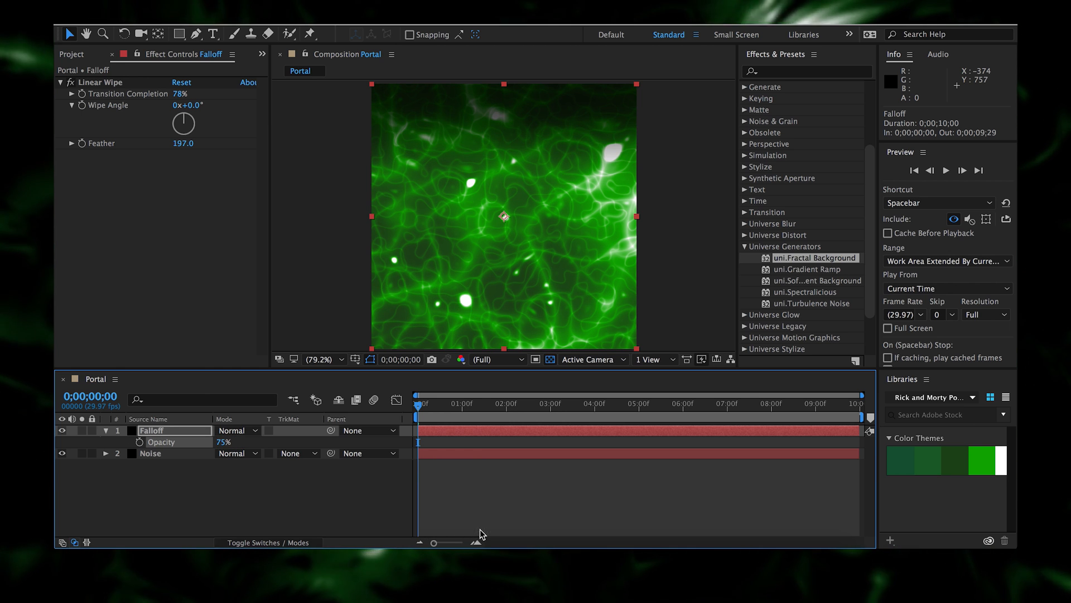
{"action": "key", "text": "space"}
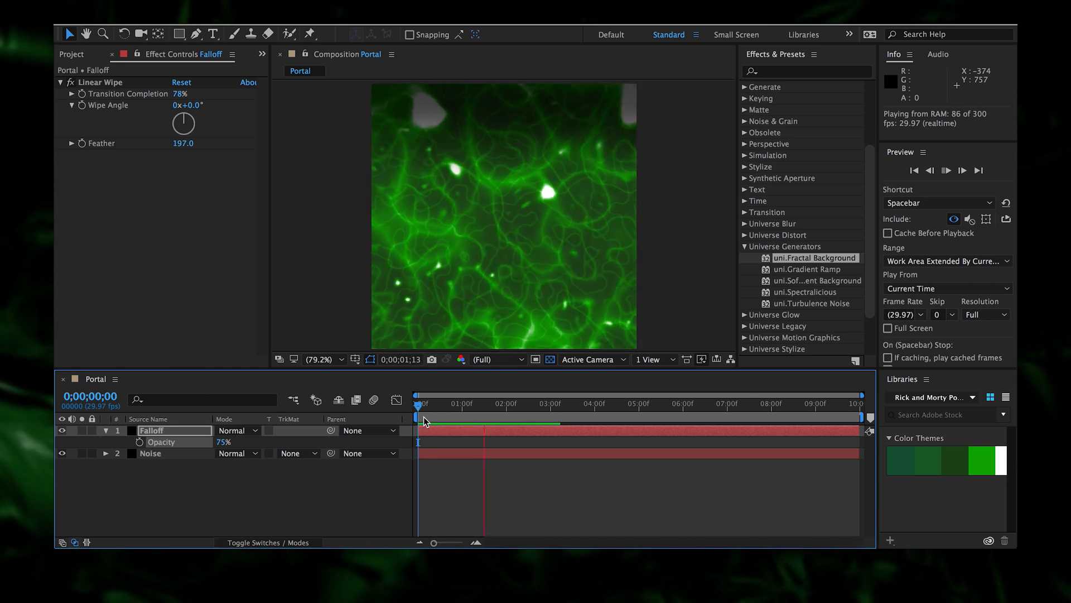
{"action": "mouse_move", "coordinate": [418, 416]}
{"action": "left_mouse_down"}
{"action": "mouse_move", "coordinate": [551, 416]}
{"action": "mouse_move", "coordinate": [404, 422]}
{"action": "left_mouse_up"}
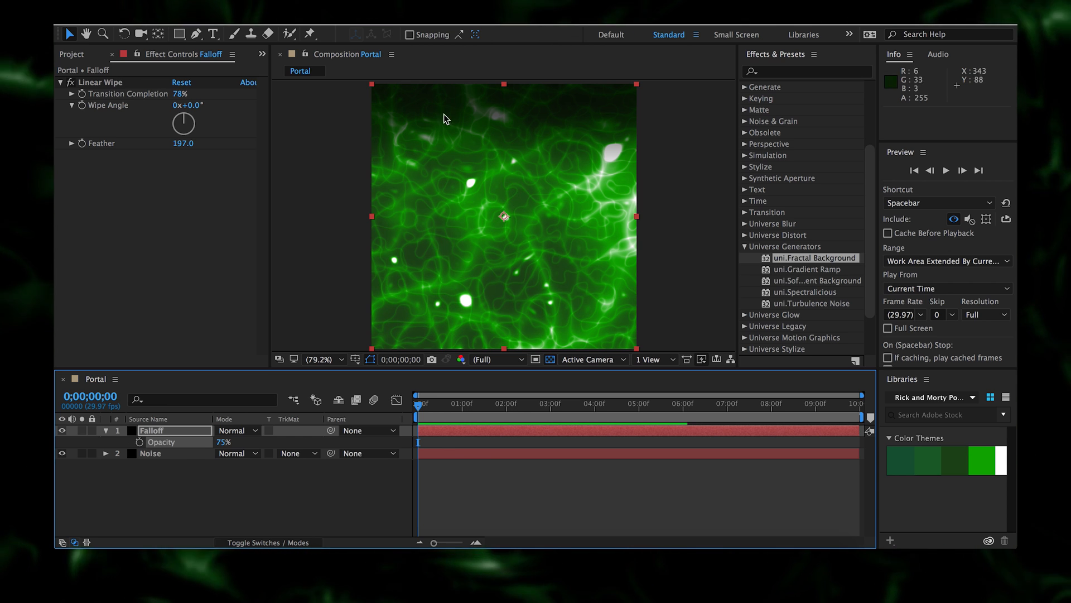
{"action": "key", "text": "t"}
{"action": "left_click", "coordinate": [155, 442]}
- Drag the Noise solid from the Project's Solids folder into Portal as layer 2
{"action": "left_click", "coordinate": [184, 481]}
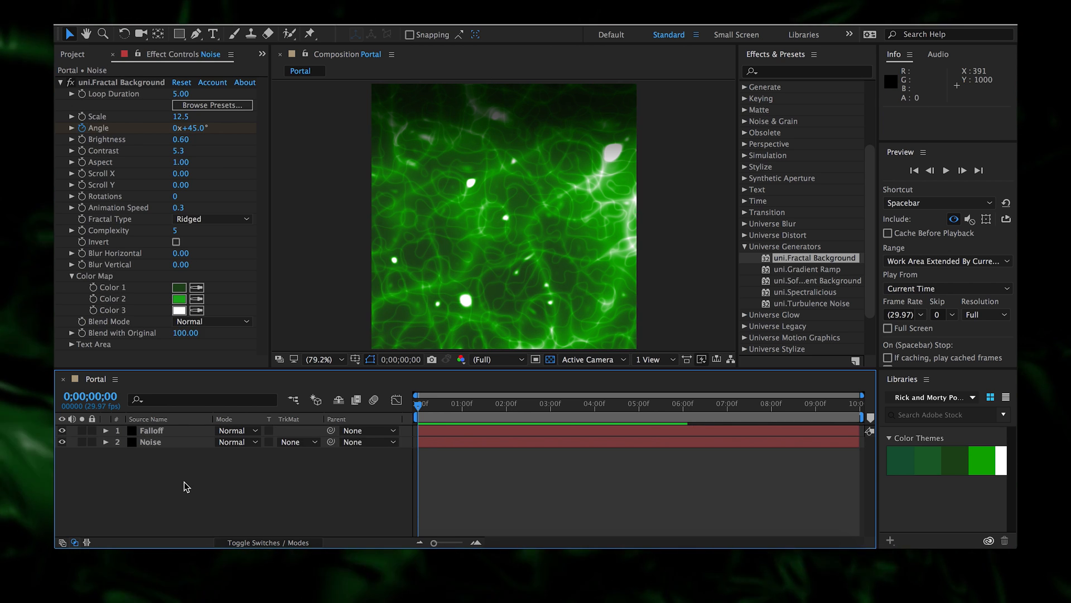
{"action": "left_click", "coordinate": [744, 246]}
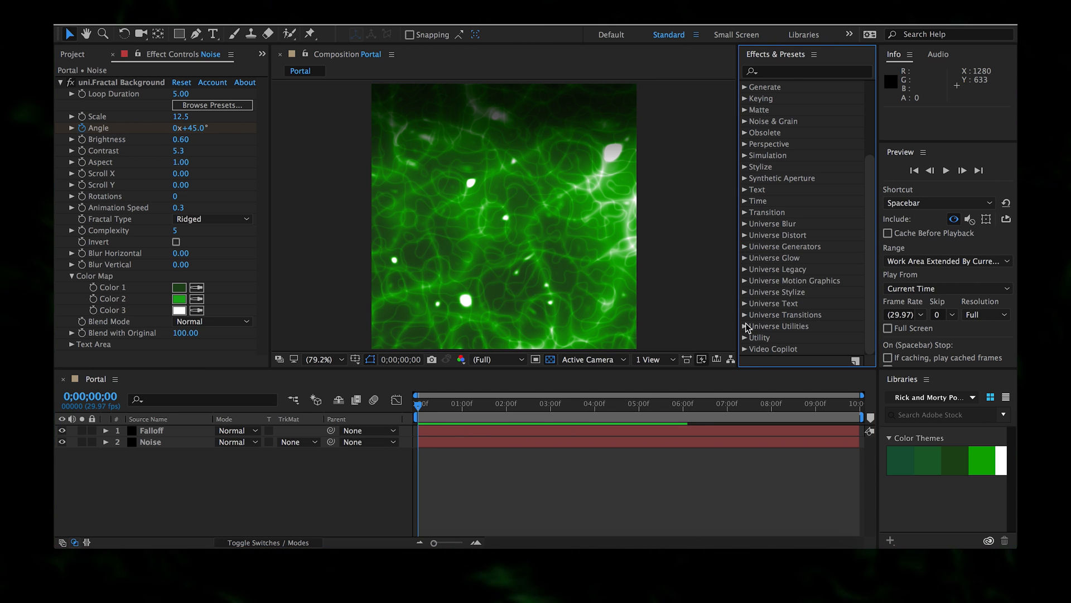
{"action": "right_click", "coordinate": [179, 490]}
{"action": "mouse_move", "coordinate": [329, 402]}
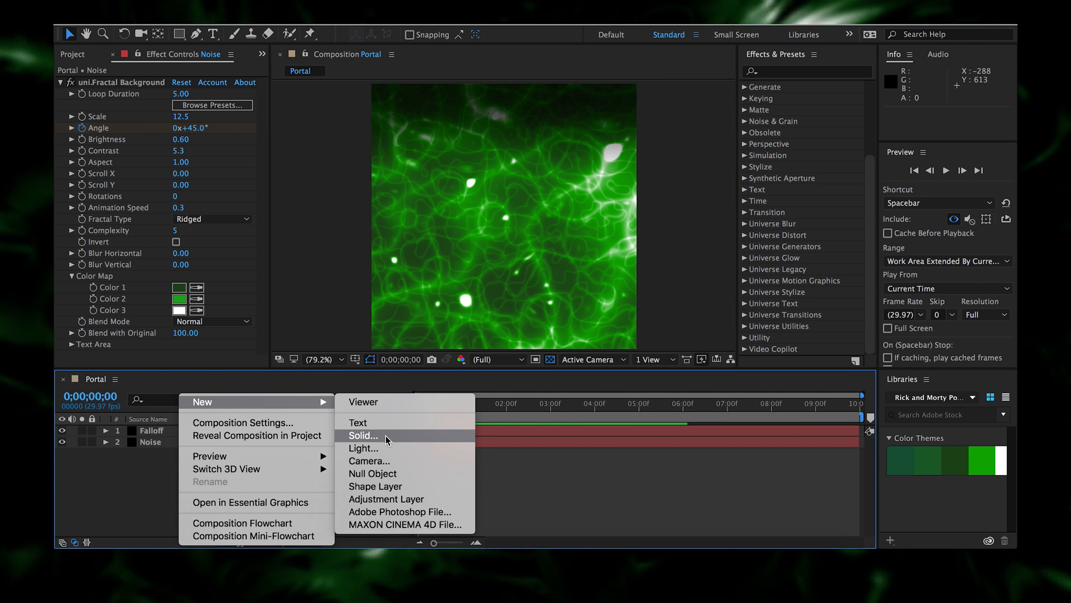
{"action": "left_click", "coordinate": [363, 435]}
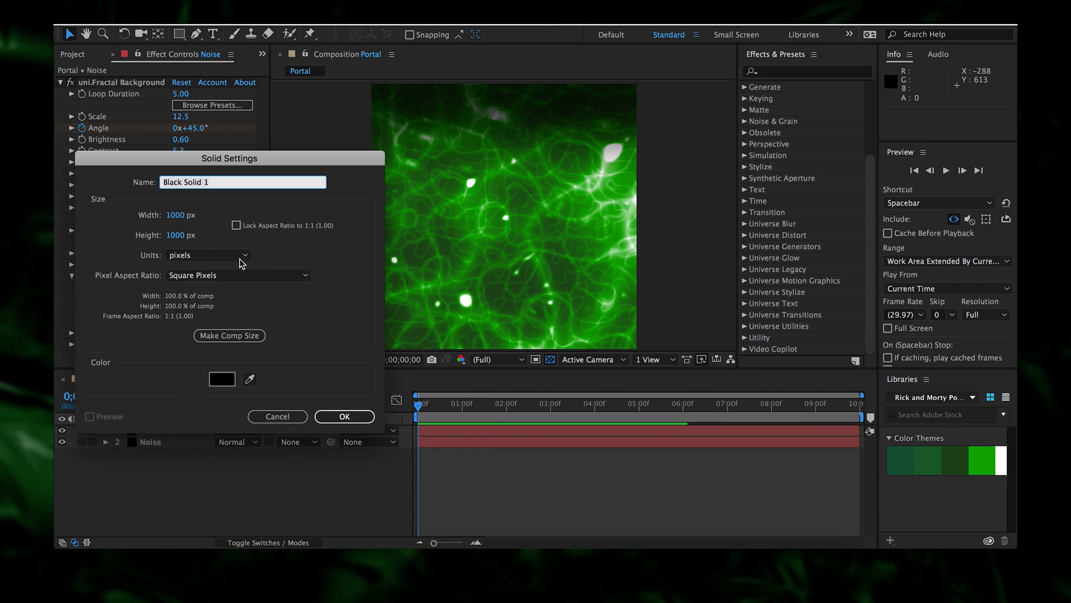
{"action": "left_click", "coordinate": [276, 416]}
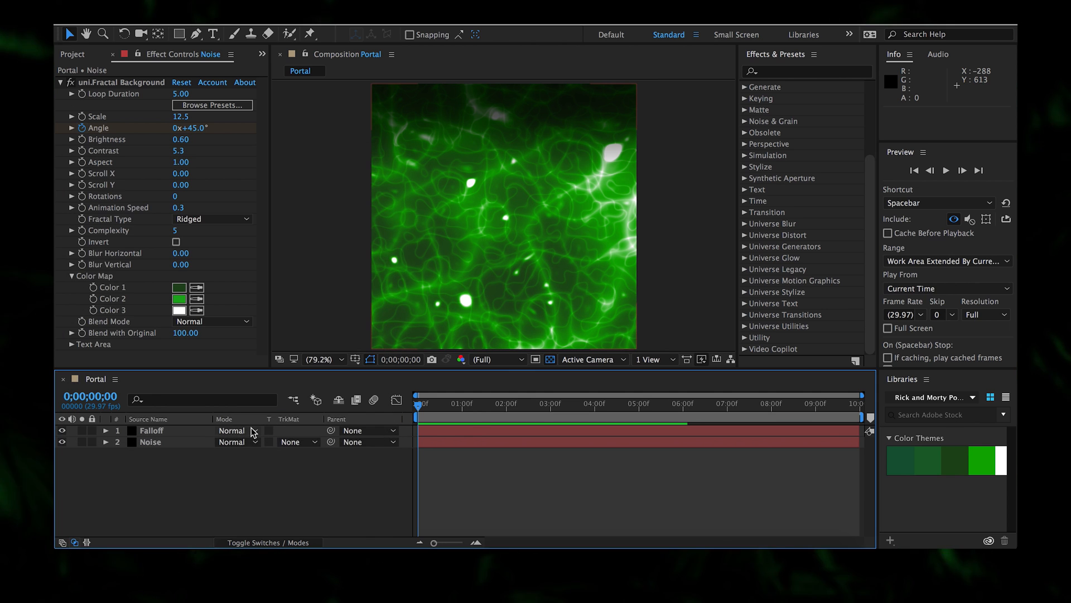
{"action": "left_click", "coordinate": [74, 55]}
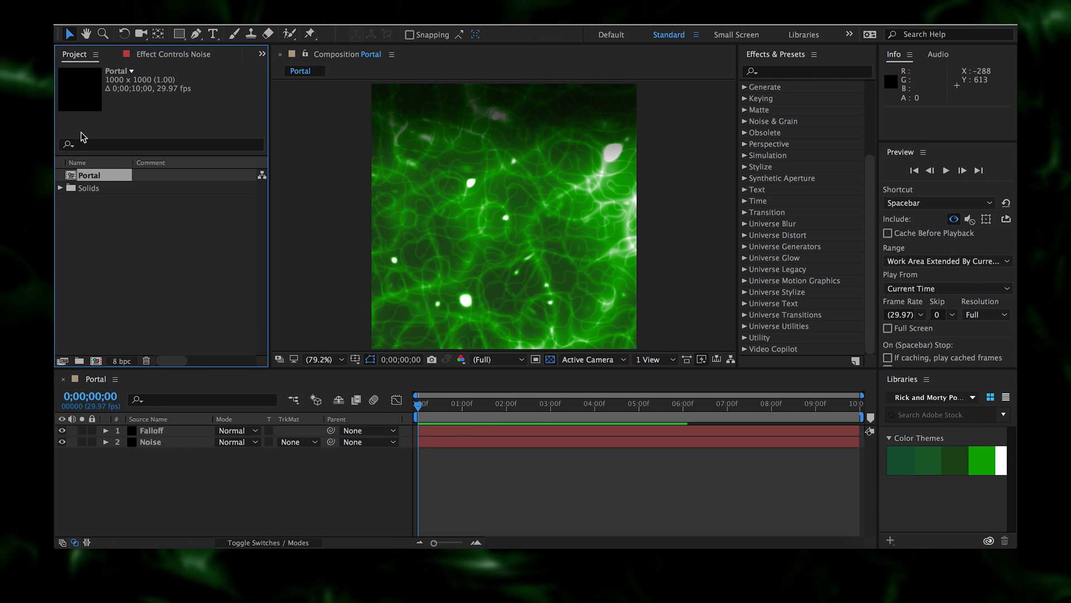
{"action": "left_click", "coordinate": [60, 188]}
{"action": "left_click", "coordinate": [103, 201]}
{"action": "left_click_drag", "start_coordinate": [102, 213], "coordinate": [179, 442]}
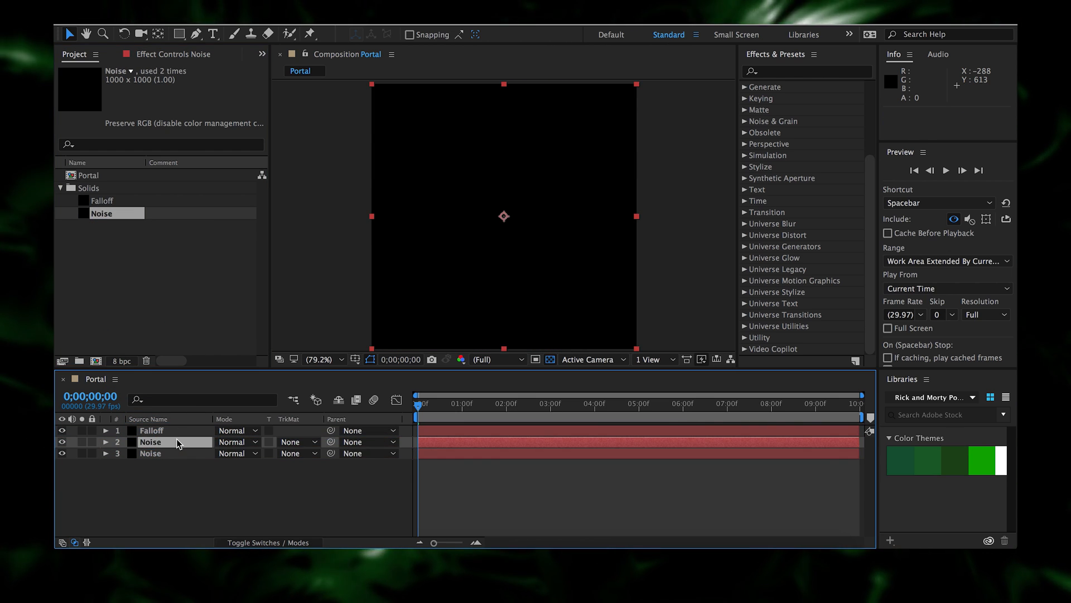
{"action": "left_click", "coordinate": [175, 54]}
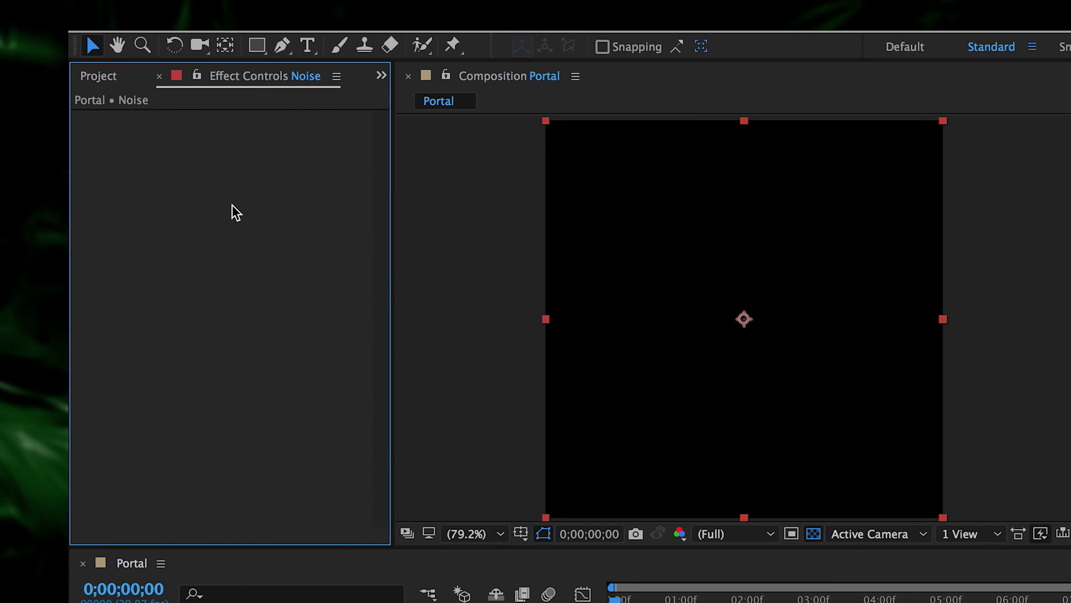
- Apply Fractal Noise to the new Noise layer, with Fractal Type Smeary and Invert checked
{"action": "right_click", "coordinate": [162, 143]}
{"action": "mouse_move", "coordinate": [441, 418]}
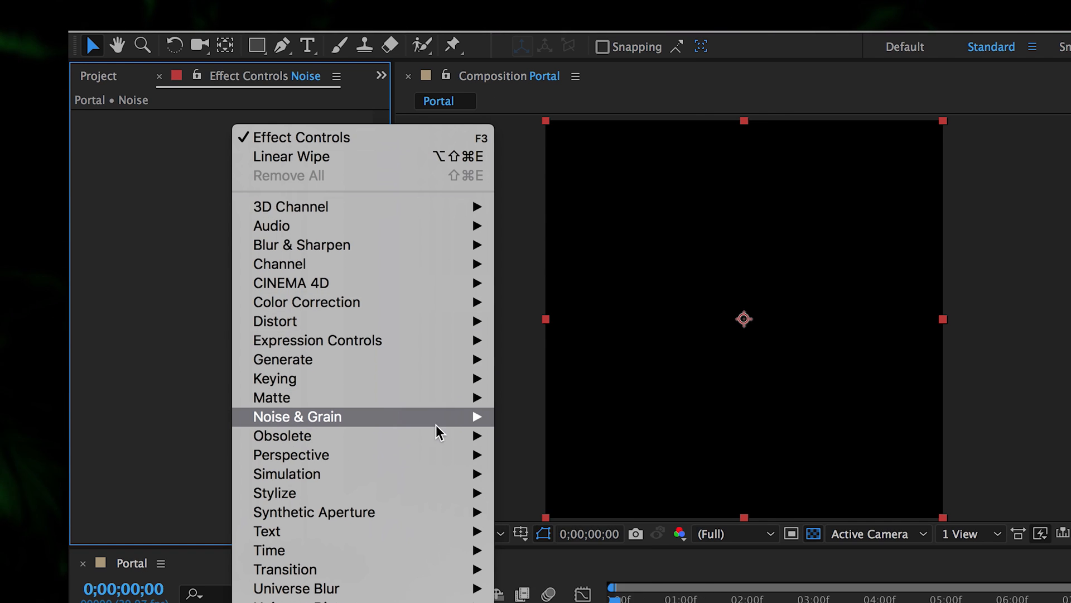
{"action": "left_click", "coordinate": [554, 454]}
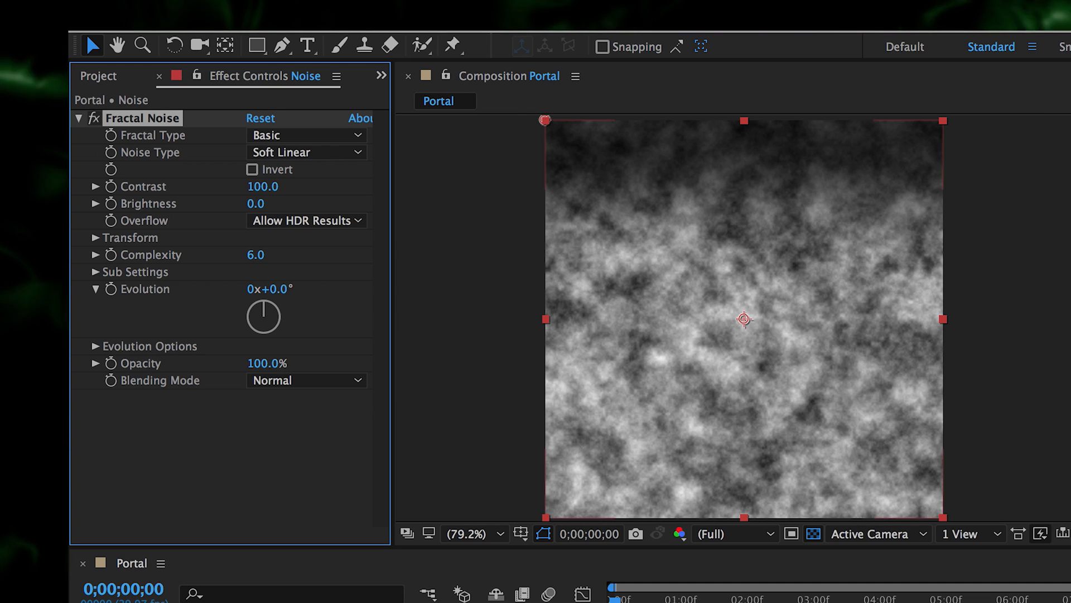
{"action": "left_click", "coordinate": [290, 153]}
{"action": "left_click", "coordinate": [296, 137]}
{"action": "left_click", "coordinate": [296, 137]}
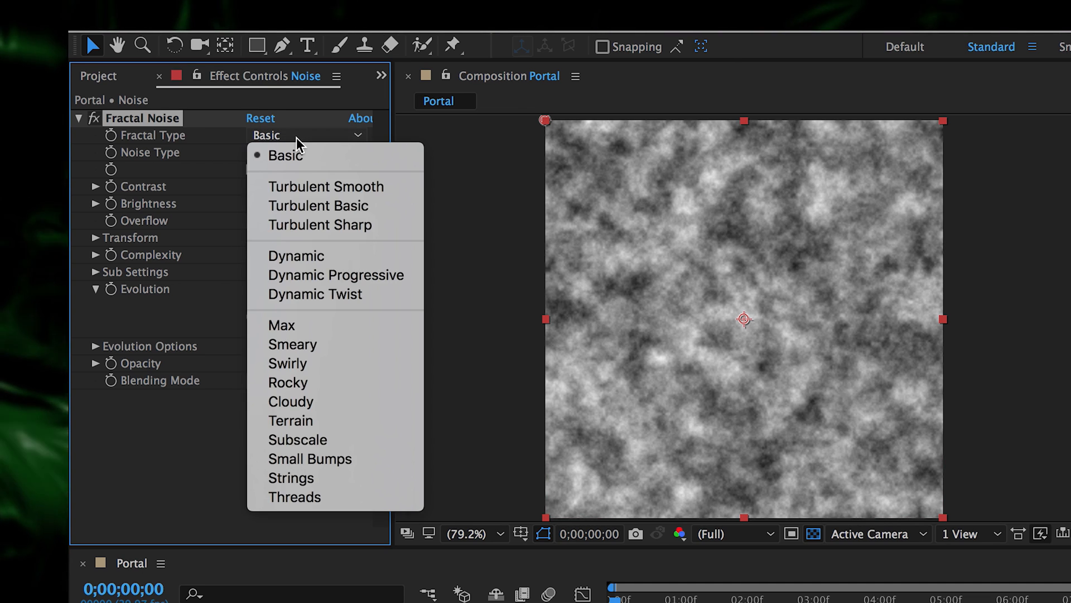
{"action": "left_click", "coordinate": [349, 343]}
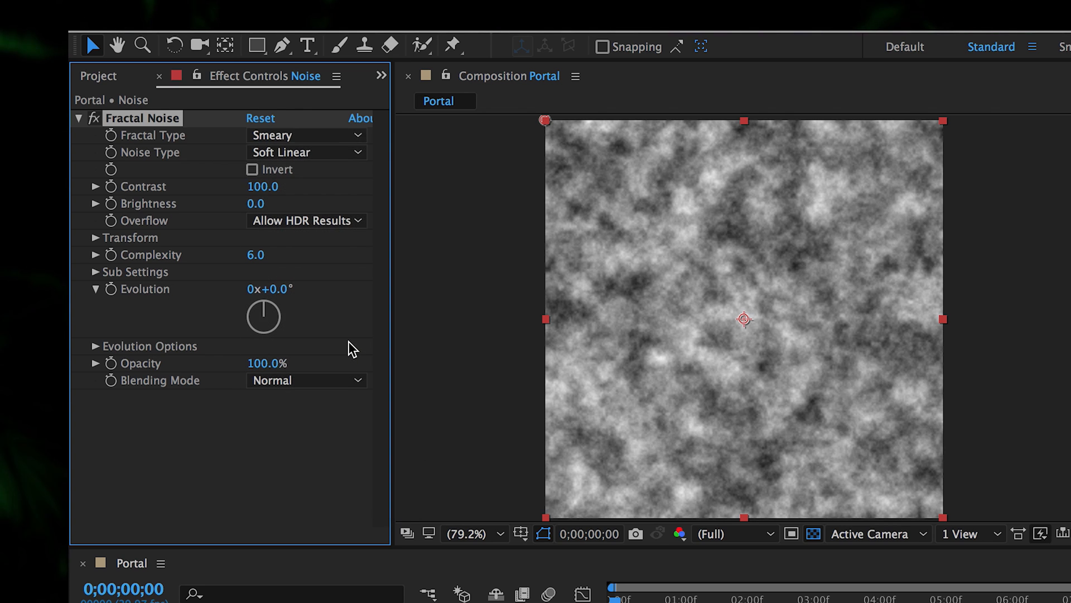
{"action": "left_click", "coordinate": [253, 169]}
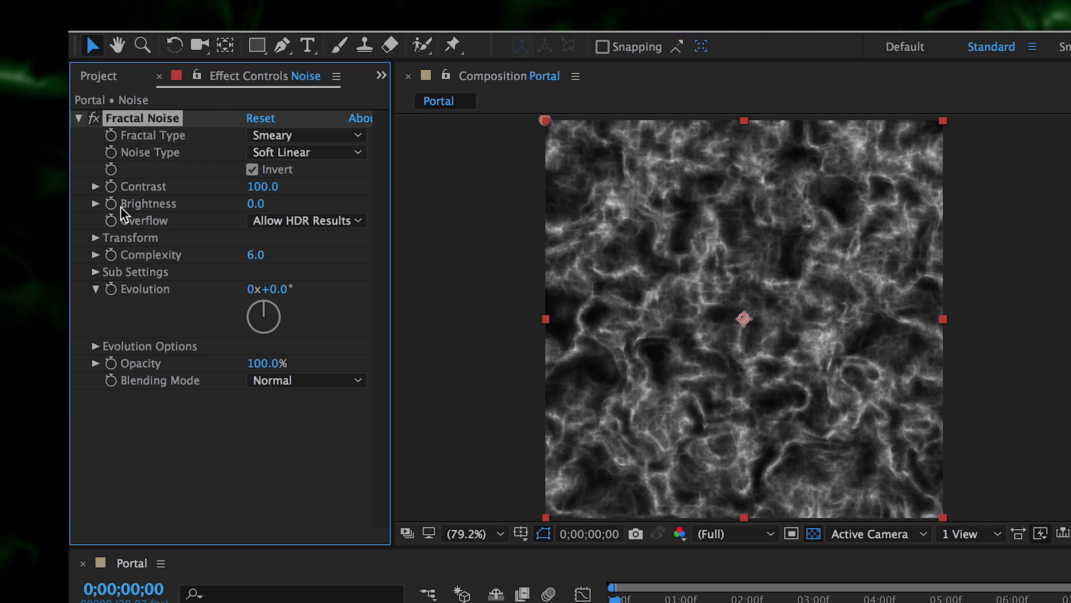
{"action": "left_click", "coordinate": [96, 237]}
- Enlarge the noise Scale, set Complexity to 12, raise Contrast and darken Brightness to -43
{"action": "left_click_drag", "start_coordinate": [266, 289], "coordinate": [469, 272]}
{"action": "left_click_drag", "start_coordinate": [260, 291], "coordinate": [418, 287]}
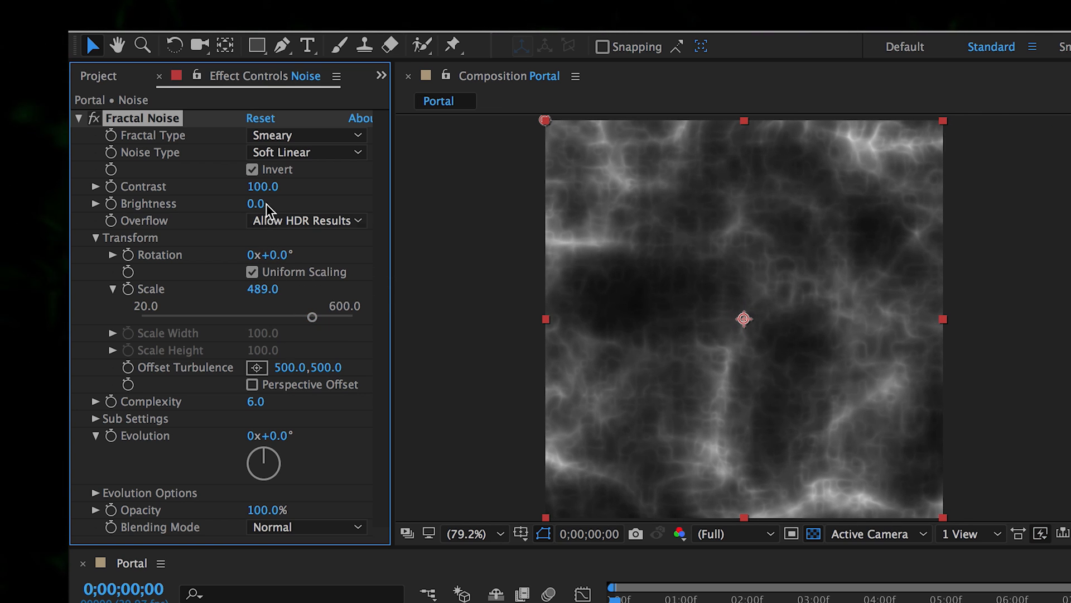
{"action": "left_click_drag", "start_coordinate": [256, 401], "coordinate": [450, 380]}
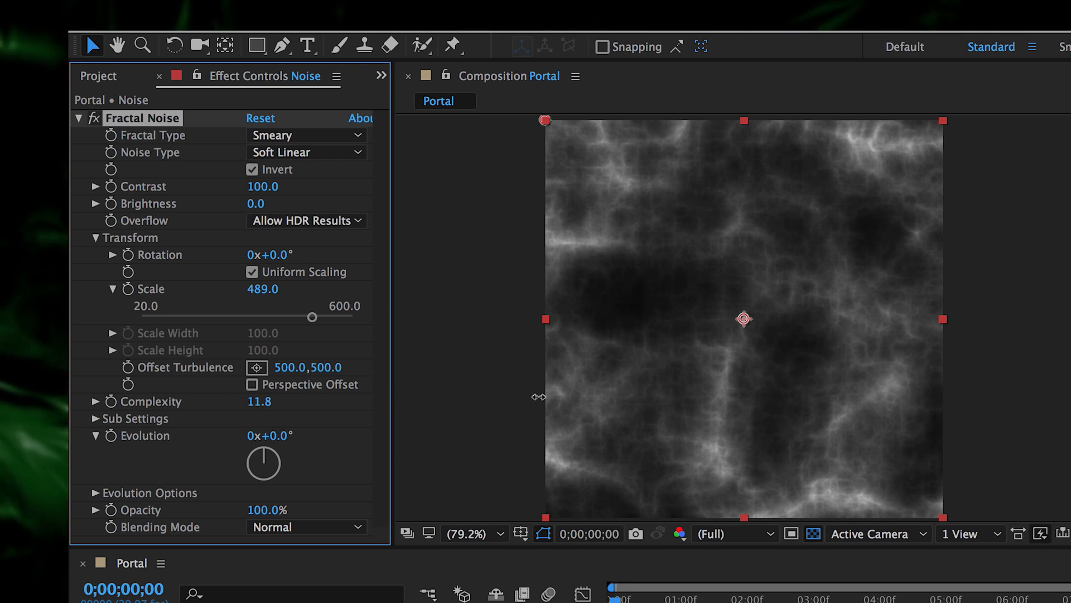
{"action": "left_click_drag", "start_coordinate": [535, 396], "coordinate": [536, 394]}
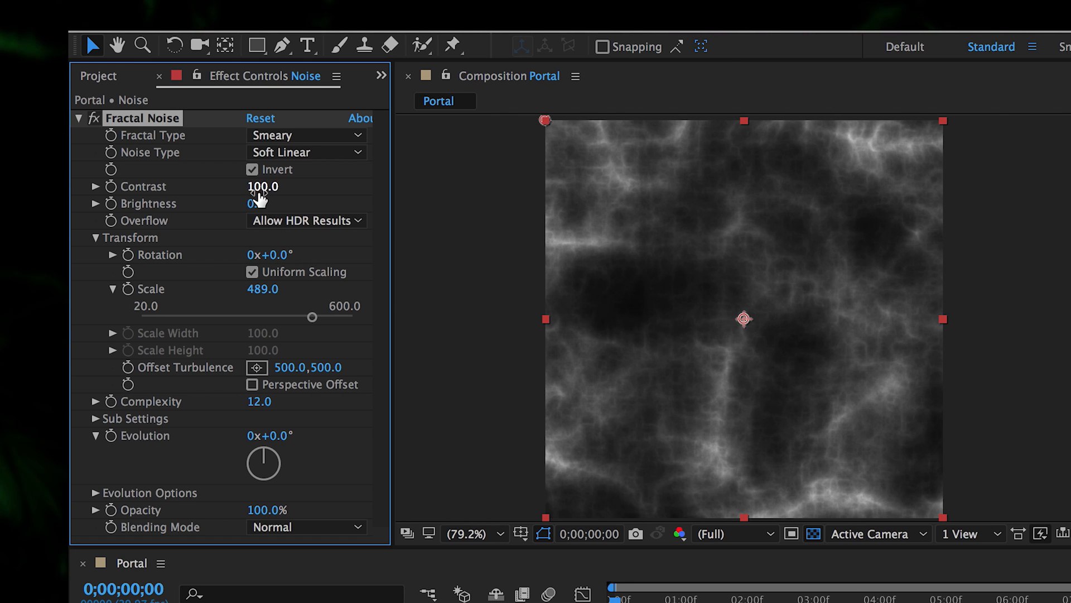
{"action": "left_click_drag", "start_coordinate": [284, 186], "coordinate": [404, 158]}
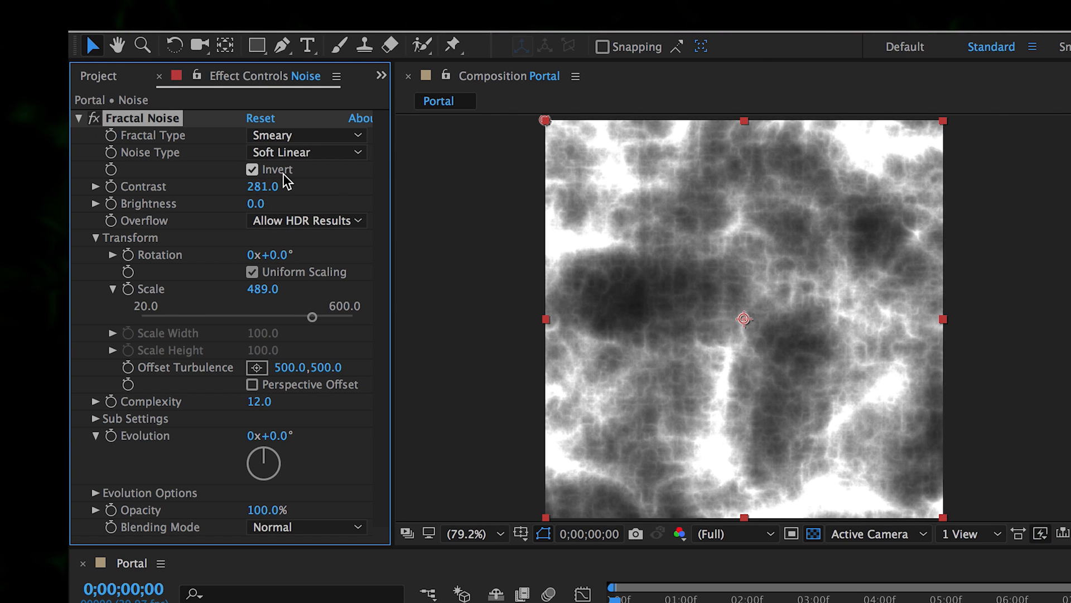
{"action": "left_click_drag", "start_coordinate": [256, 205], "coordinate": [222, 209]}
- Refine the noise to Contrast 240, Scale 723 and Offset Turbulence 970,-277
{"action": "left_click", "coordinate": [78, 118]}
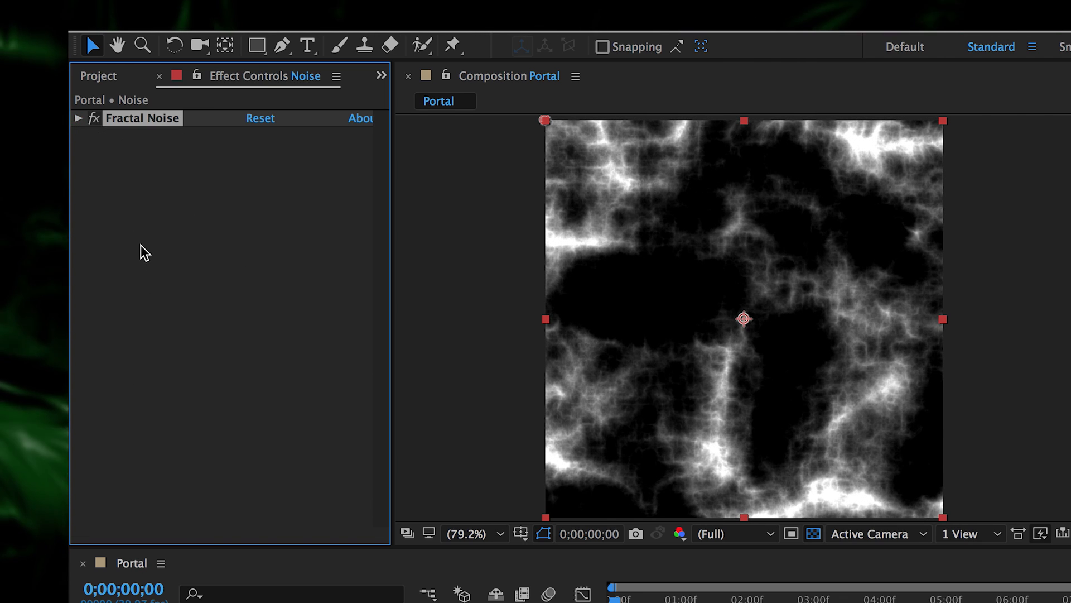
{"action": "left_click", "coordinate": [81, 602]}
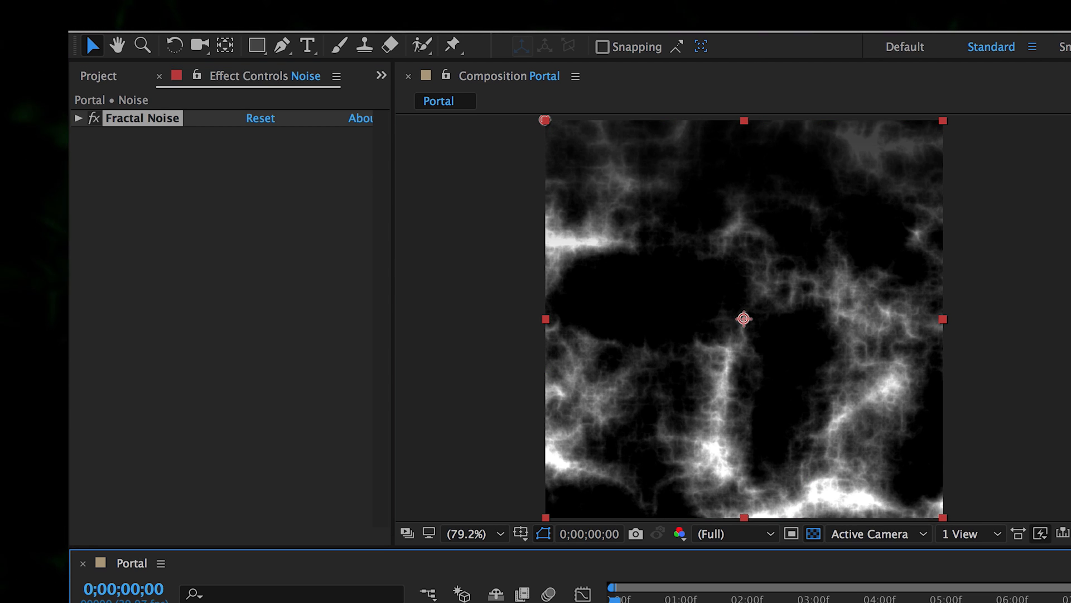
{"action": "left_click", "coordinate": [79, 119]}
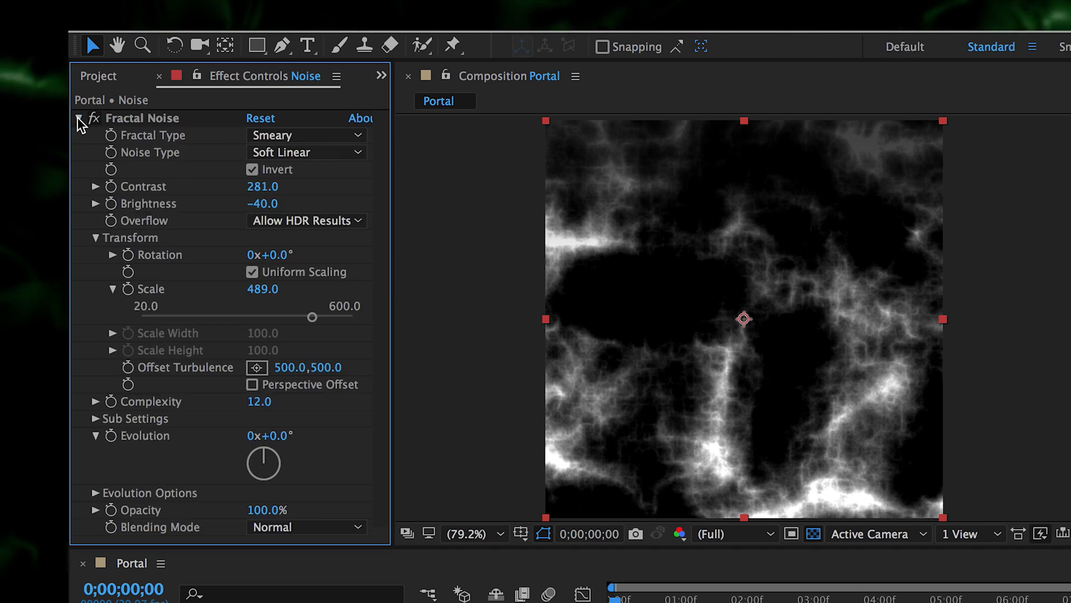
{"action": "mouse_move", "coordinate": [259, 187]}
{"action": "left_mouse_down"}
{"action": "mouse_move", "coordinate": [282, 186]}
{"action": "mouse_move", "coordinate": [231, 199]}
{"action": "mouse_move", "coordinate": [256, 204]}
{"action": "left_mouse_up"}
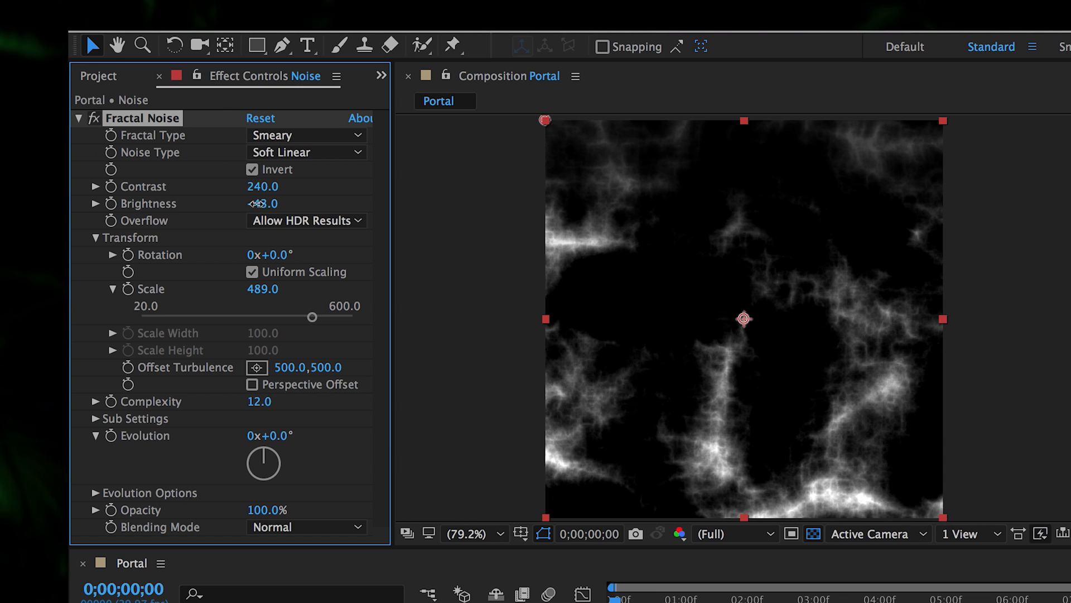
{"action": "left_click_drag", "start_coordinate": [270, 289], "coordinate": [456, 280]}
{"action": "mouse_move", "coordinate": [325, 367]}
{"action": "left_mouse_down"}
{"action": "mouse_move", "coordinate": [215, 379]}
{"action": "mouse_move", "coordinate": [435, 363]}
{"action": "mouse_move", "coordinate": [303, 367]}
{"action": "mouse_move", "coordinate": [341, 373]}
{"action": "mouse_move", "coordinate": [322, 384]}
{"action": "left_mouse_up"}
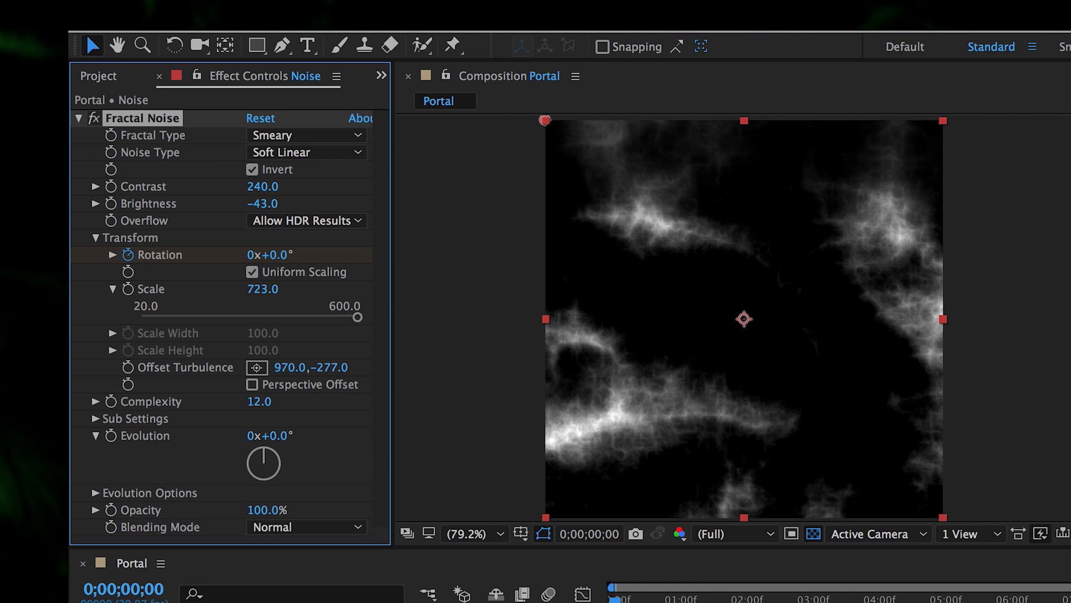
- At the end of the composition, set the noise Rotation to 3x
{"action": "key", "text": "End"}
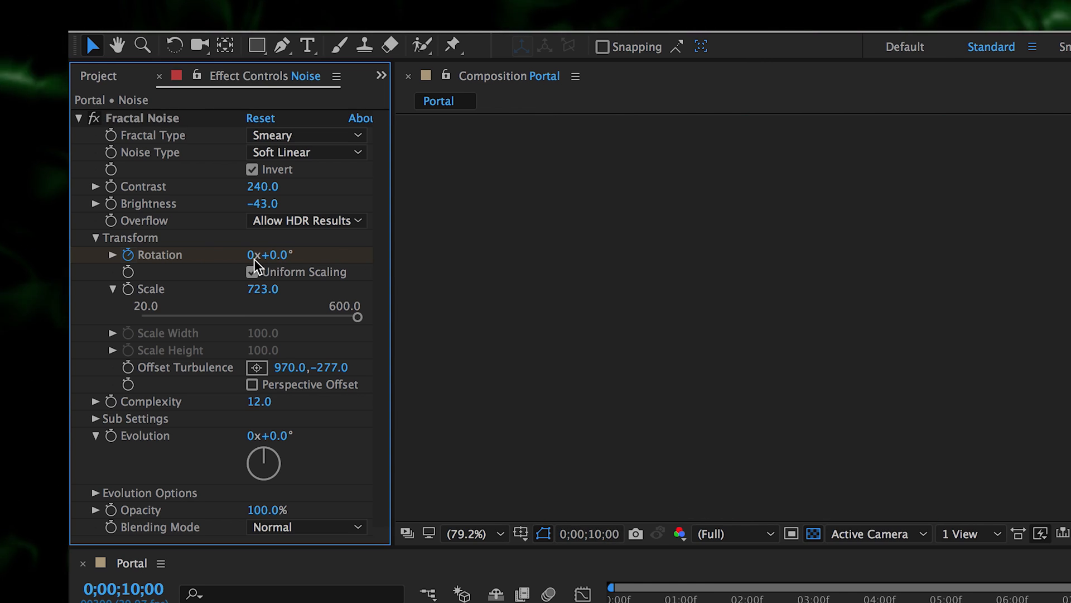
{"action": "left_click", "coordinate": [250, 256]}
{"action": "type", "text": "3"}
{"action": "key", "text": "Return"}
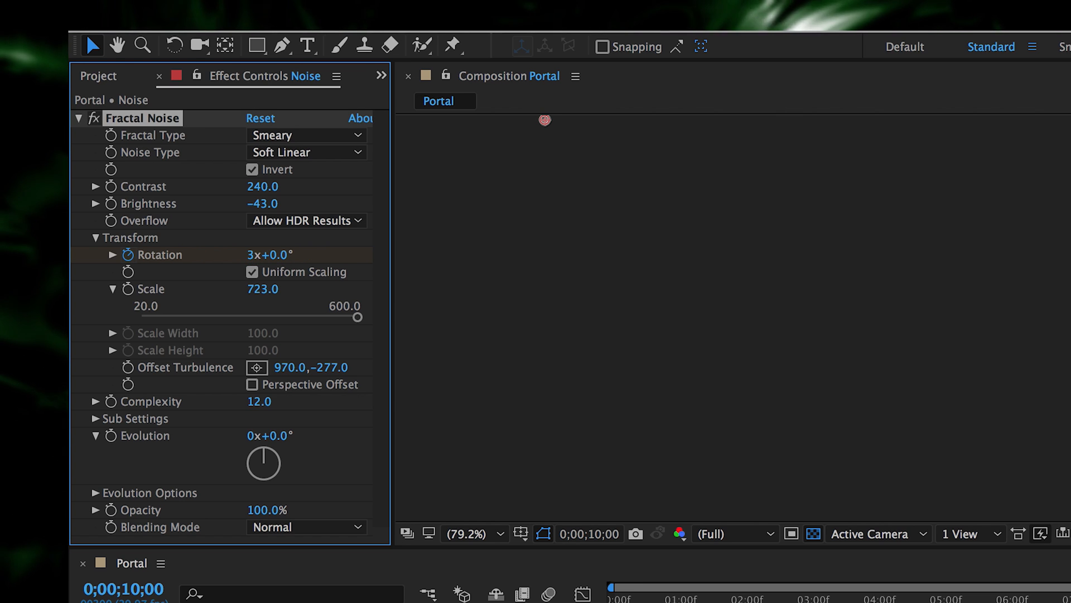
- Keyframe Evolution from 0x at the start to 1x at the ten-second mark
{"action": "key", "text": "Home"}
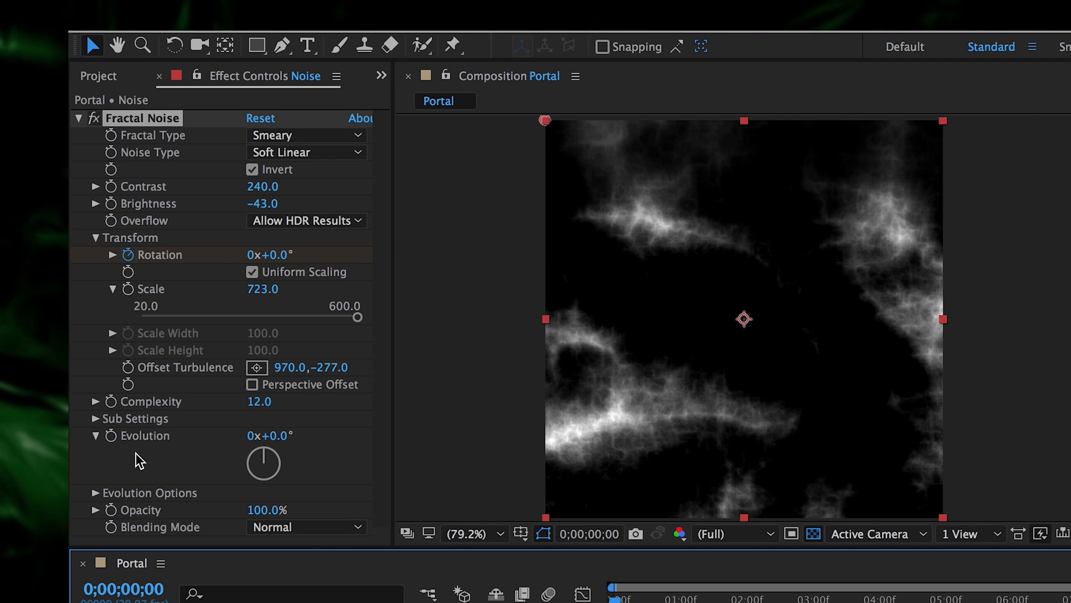
{"action": "left_click", "coordinate": [111, 438]}
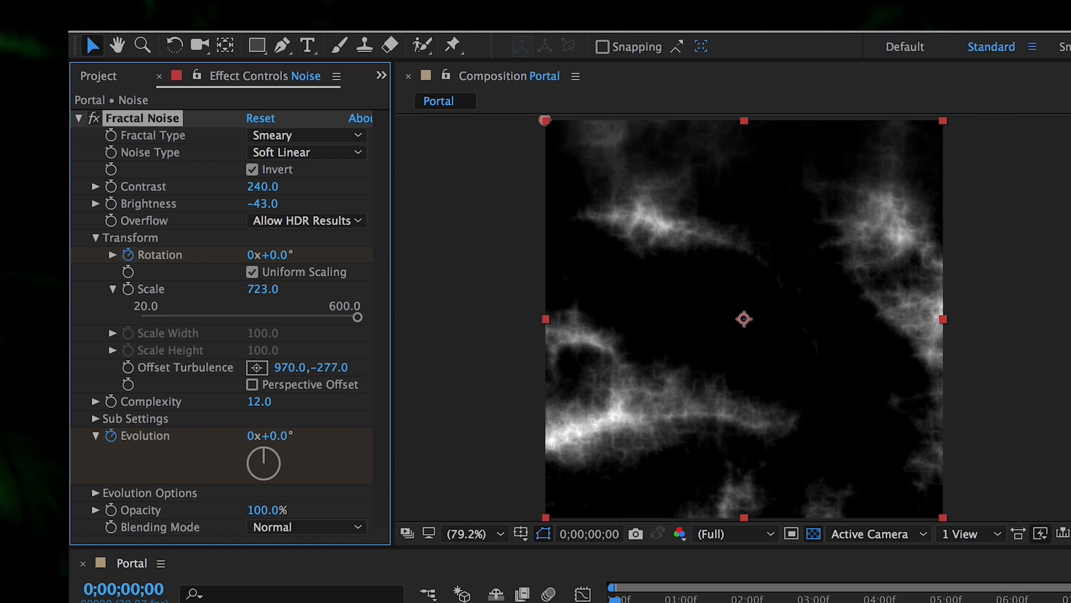
{"action": "key", "text": "End"}
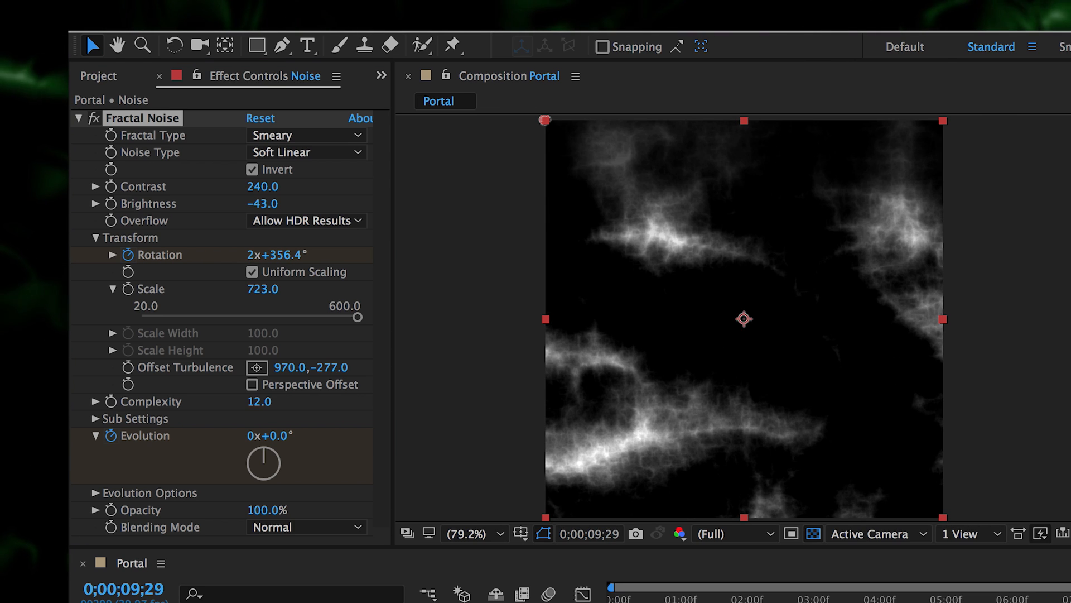
{"action": "key", "text": "Page_Down"}
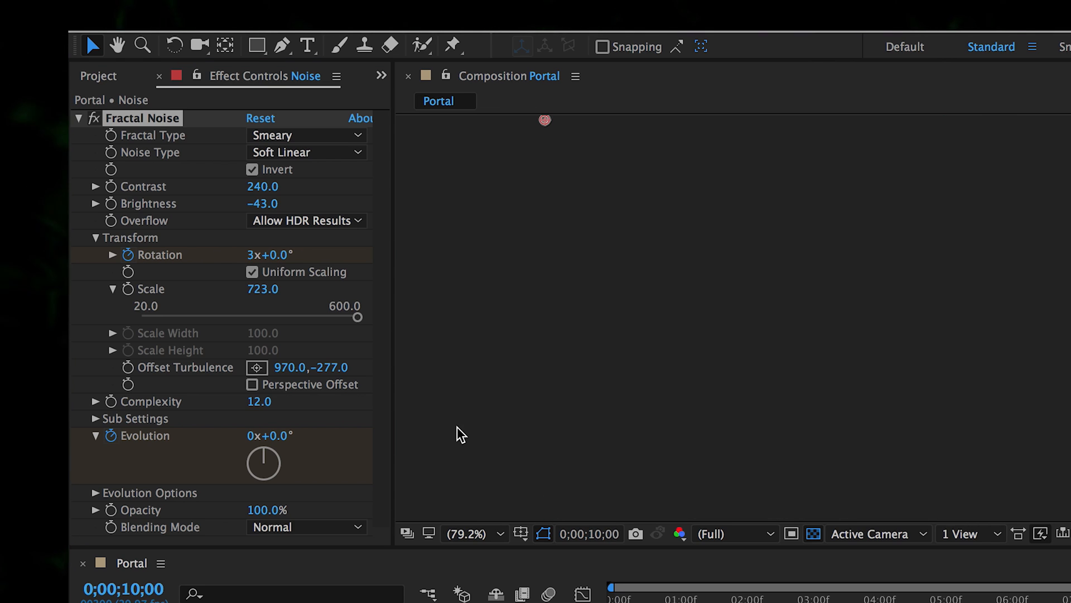
{"action": "left_click", "coordinate": [256, 437]}
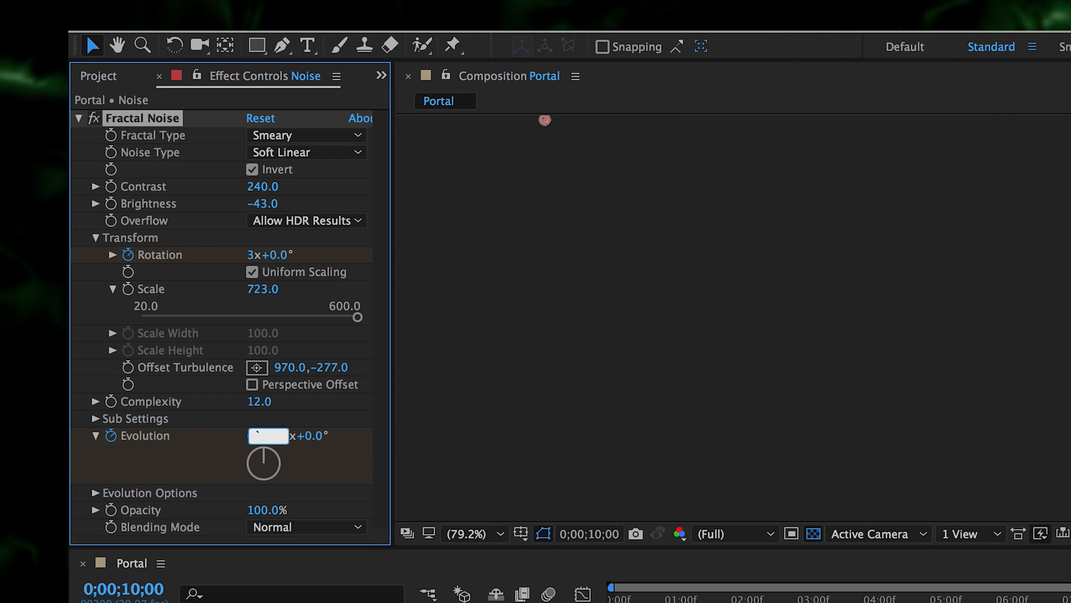
{"action": "type", "text": "1"}
{"action": "key", "text": "Return"}
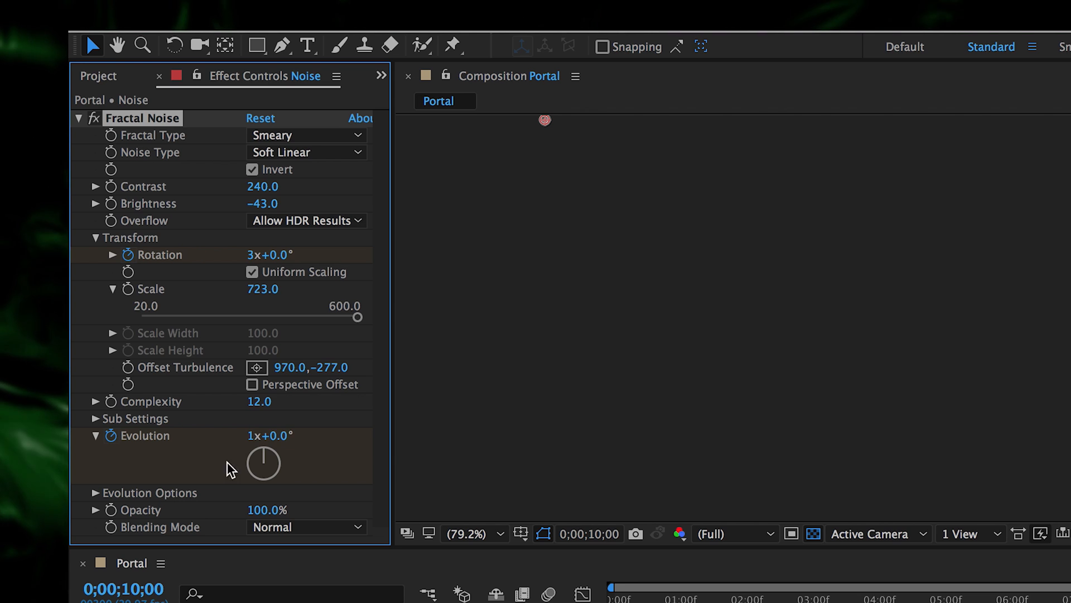
- Turn on Cycle Evolution and preview the looping noise from the start
{"action": "left_click", "coordinate": [95, 493]}
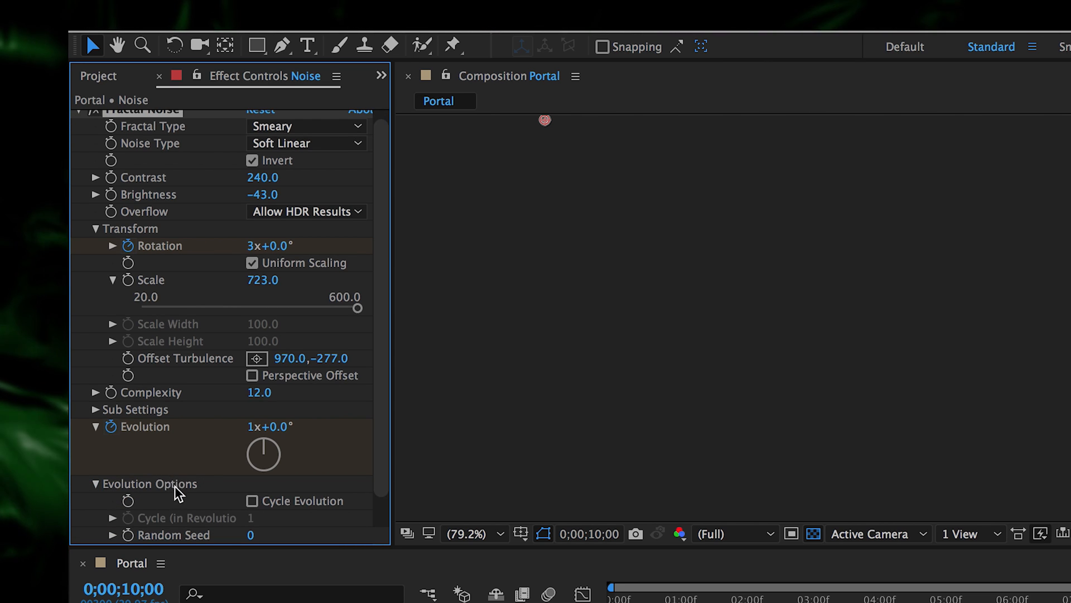
{"action": "left_click", "coordinate": [252, 501]}
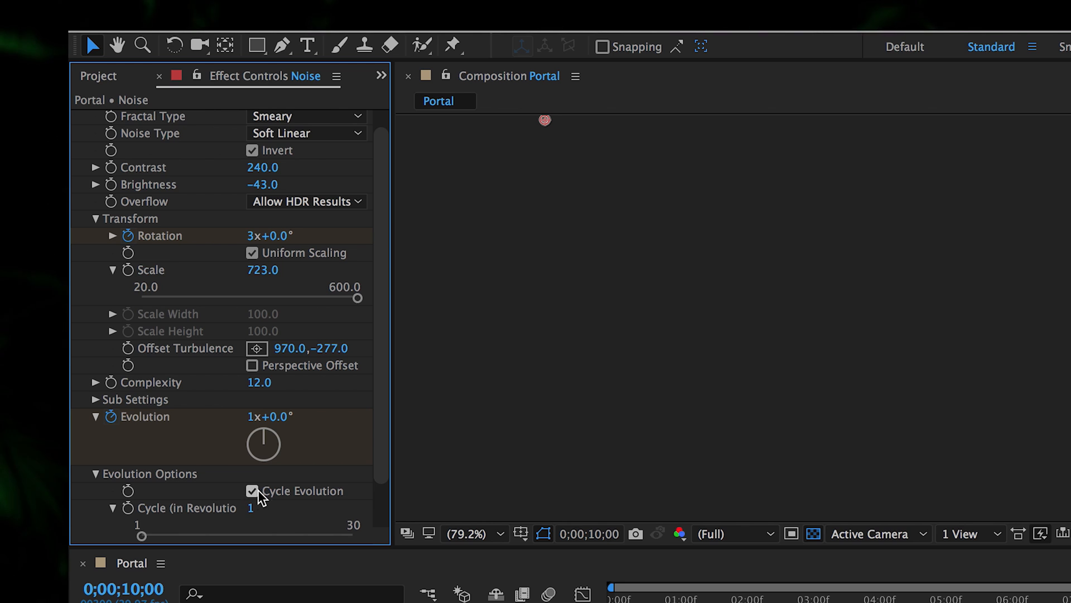
{"action": "key", "text": "Home"}
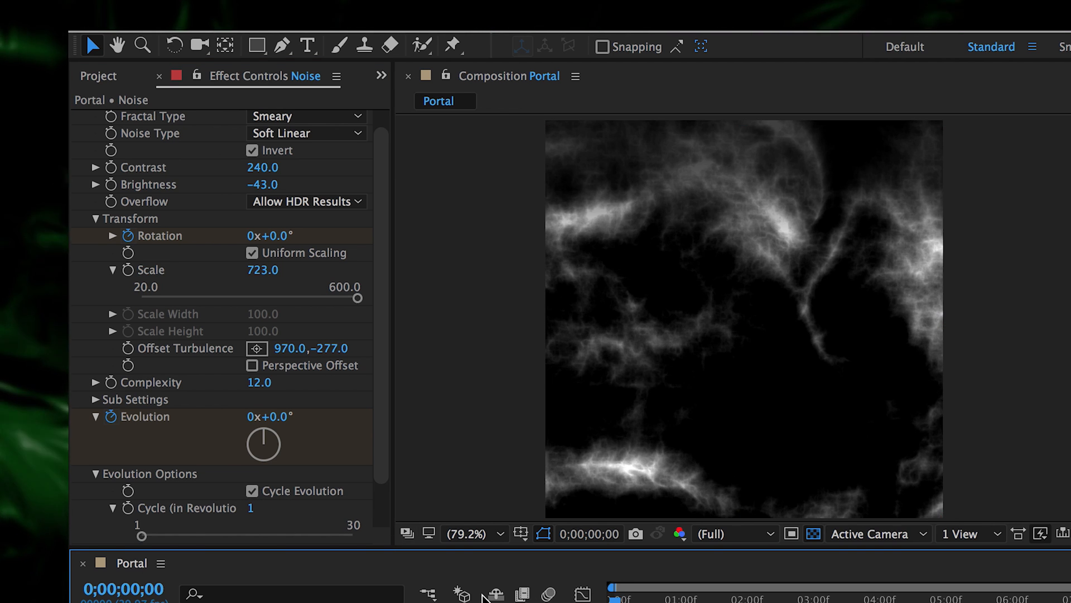
{"action": "key", "text": "space"}
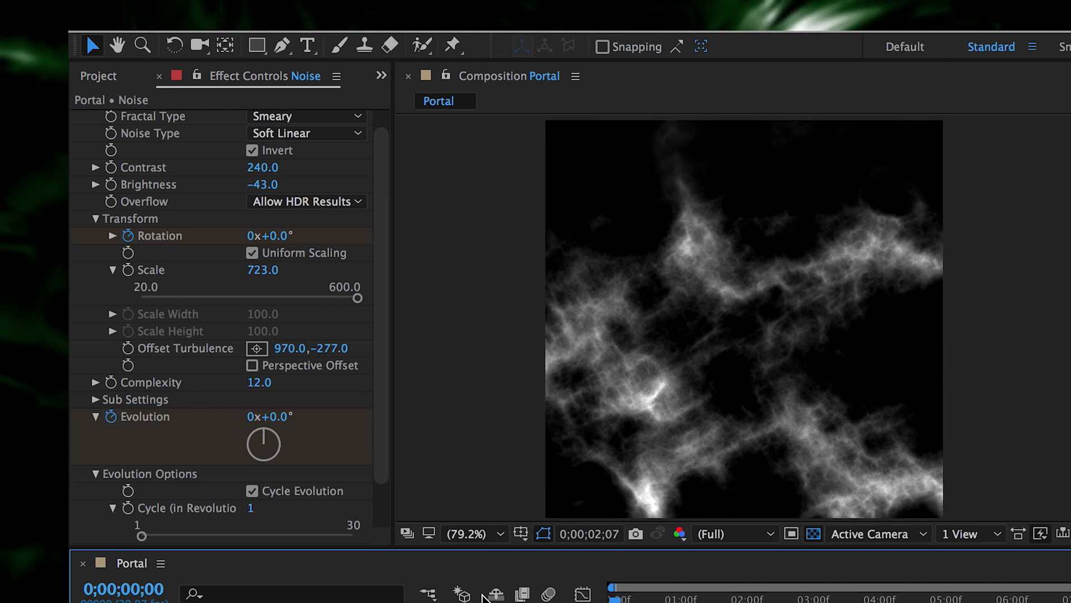
{"action": "key", "text": "space"}
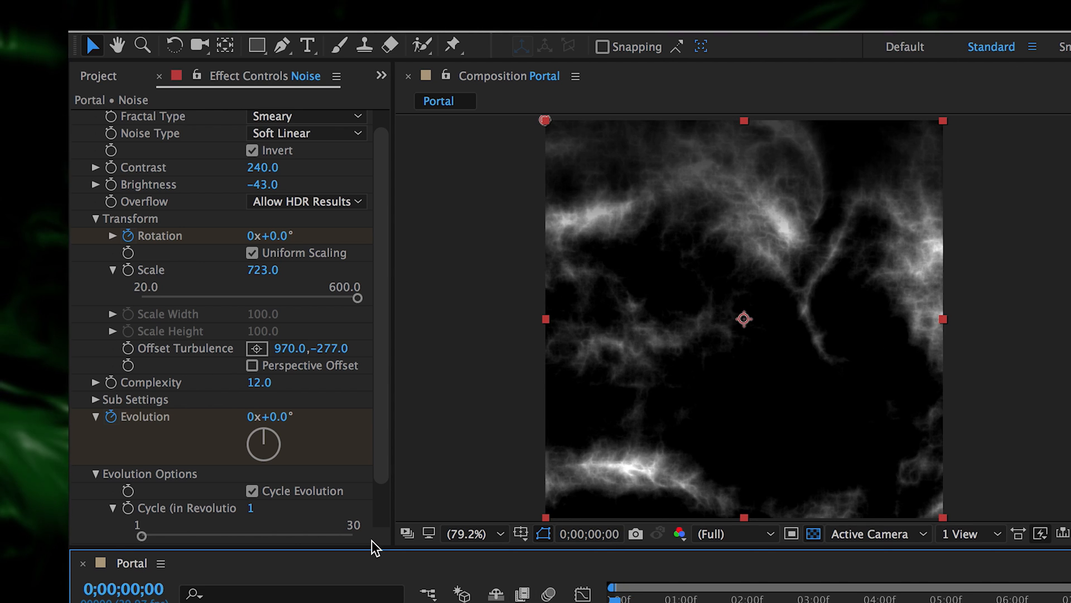
- Reset the Noise layer's Offset Turbulence to its default 500,500
{"action": "right_click", "coordinate": [229, 352]}
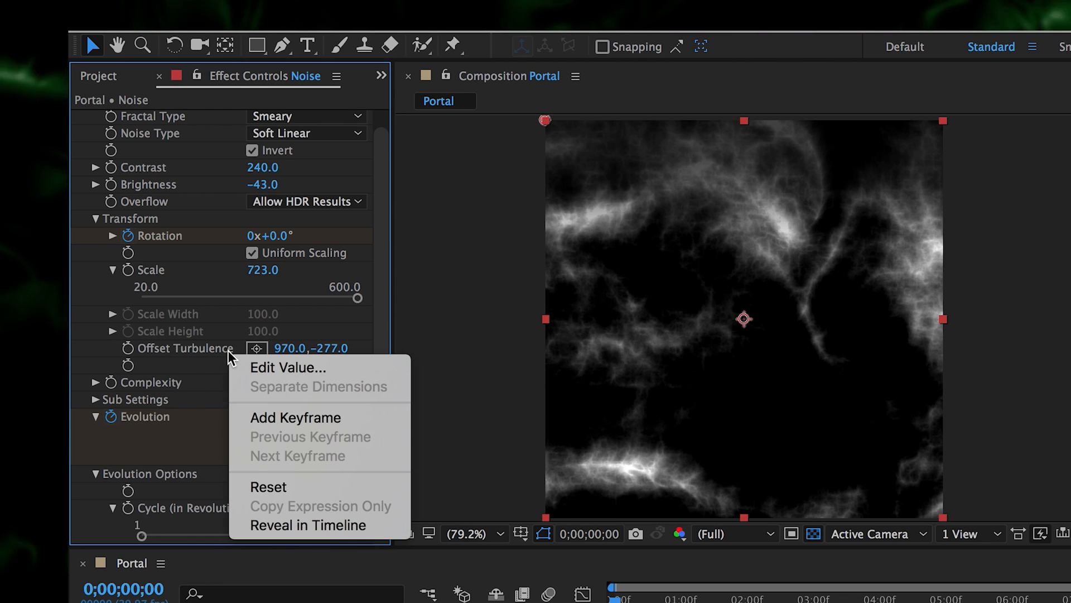
{"action": "left_click", "coordinate": [310, 488]}
{"action": "scroll", "coordinate": [157, 390], "scroll_direction": "up", "scroll_amount": 1}
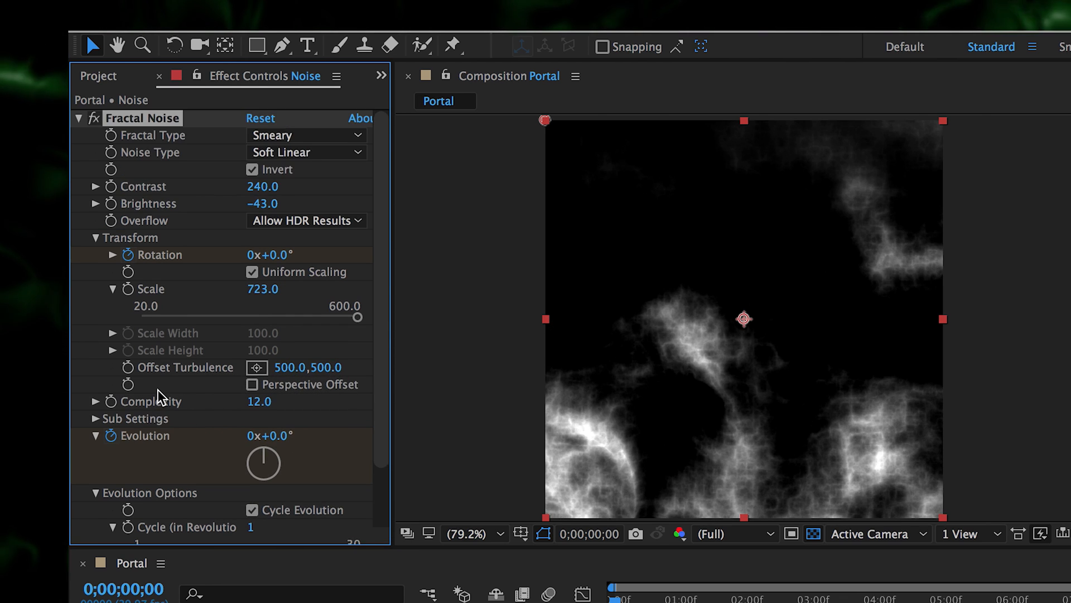
{"action": "scroll", "coordinate": [158, 389], "scroll_direction": "down", "scroll_amount": 4}
- Change the Random Seed to 240 and preview the new noise pattern
{"action": "left_click_drag", "start_coordinate": [250, 500], "coordinate": [273, 496]}
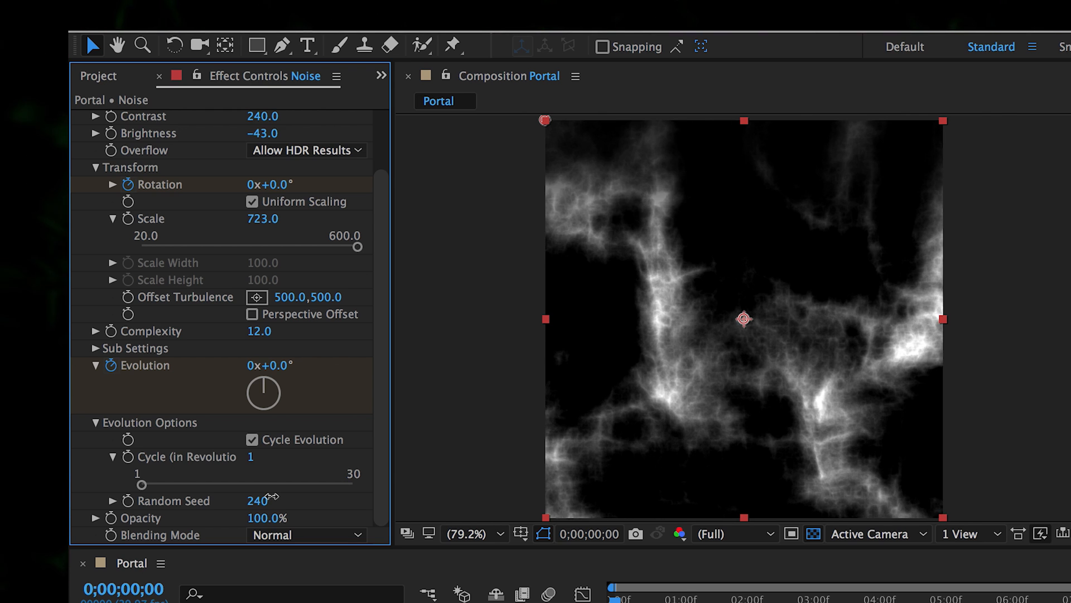
{"action": "key", "text": "space"}
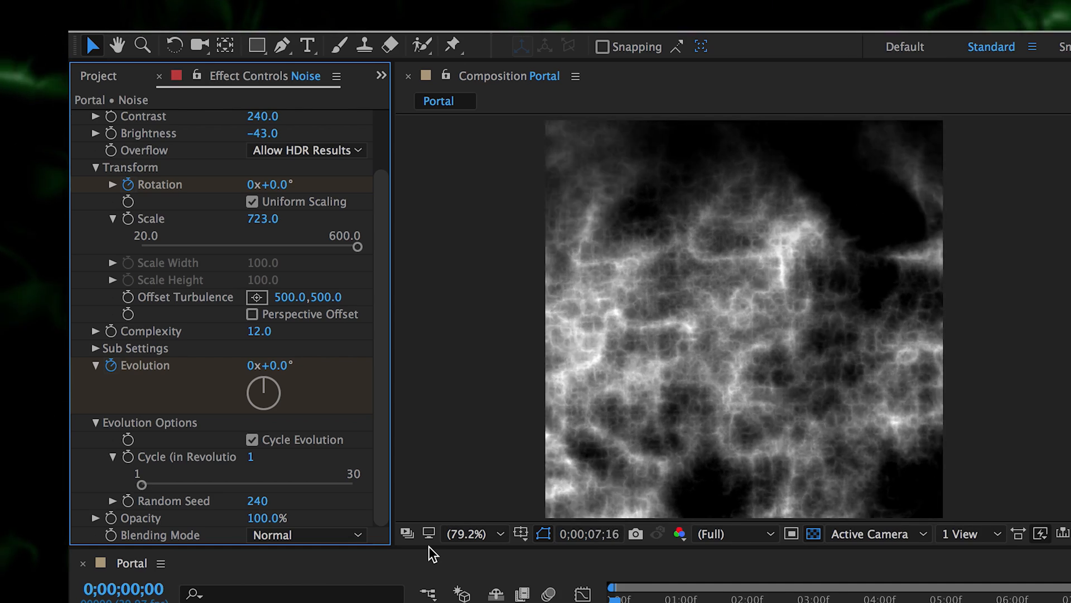
{"action": "left_click", "coordinate": [623, 600]}
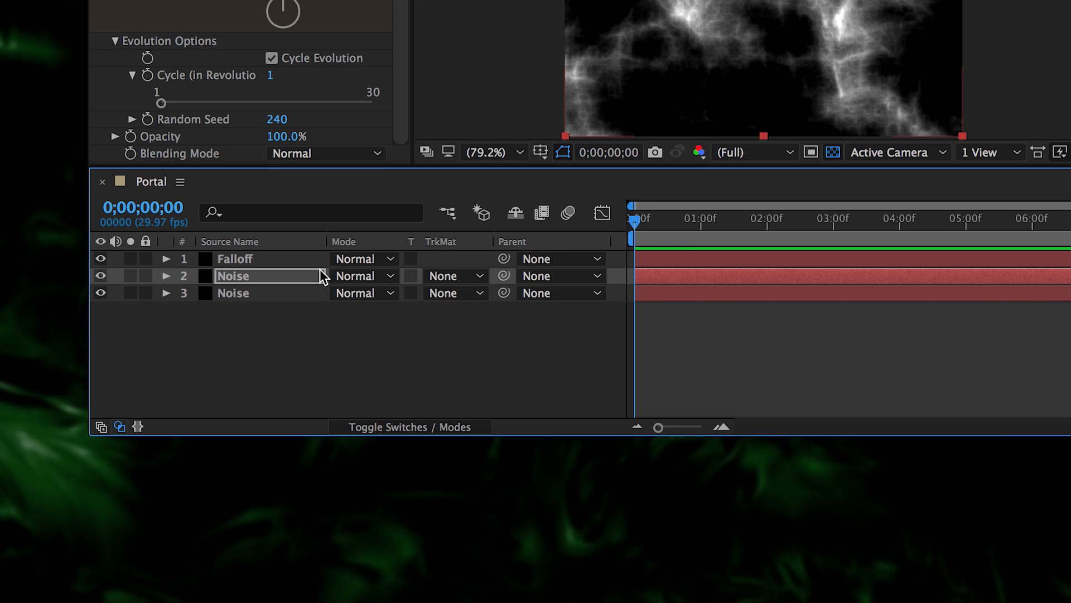
- Duplicate the Noise layer, drop the copy's Fractal Noise Scale to 101, and preview it
{"action": "key", "text": "ctrl+d"}
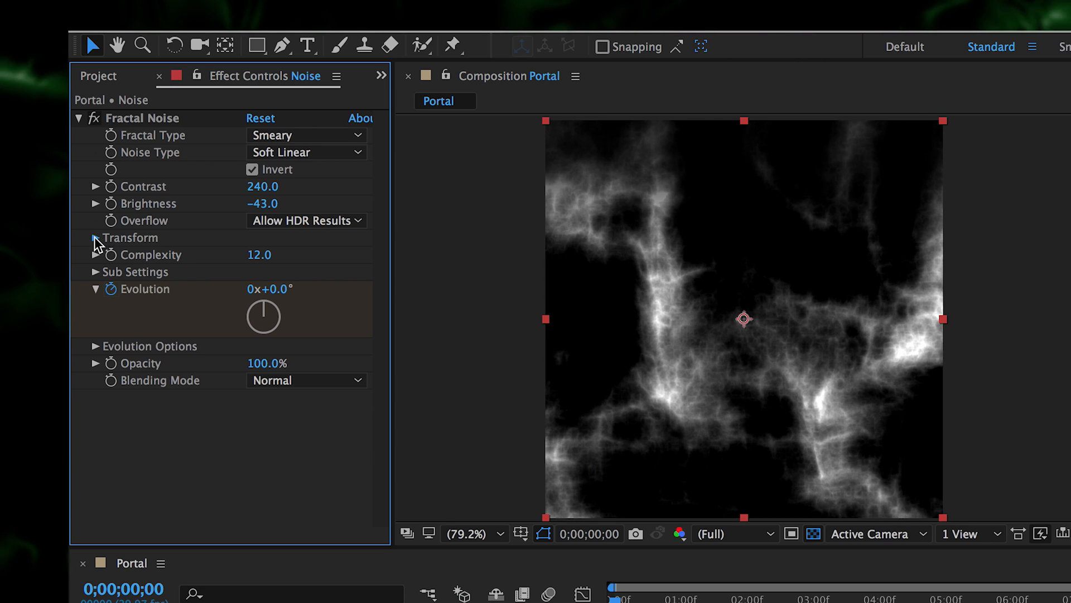
{"action": "left_click", "coordinate": [95, 237]}
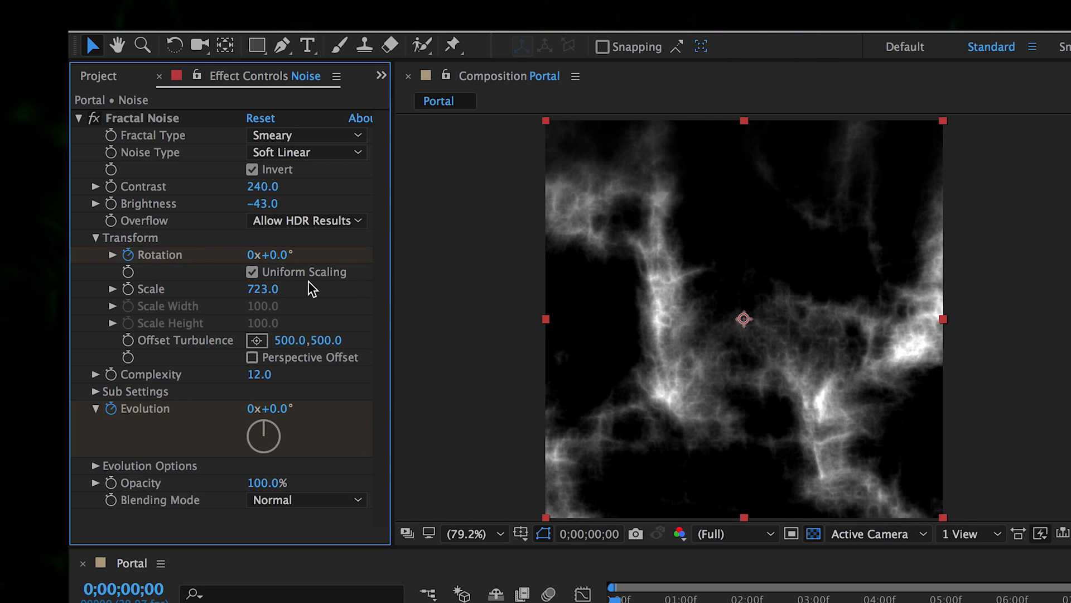
{"action": "left_click_drag", "start_coordinate": [263, 288], "coordinate": [218, 294]}
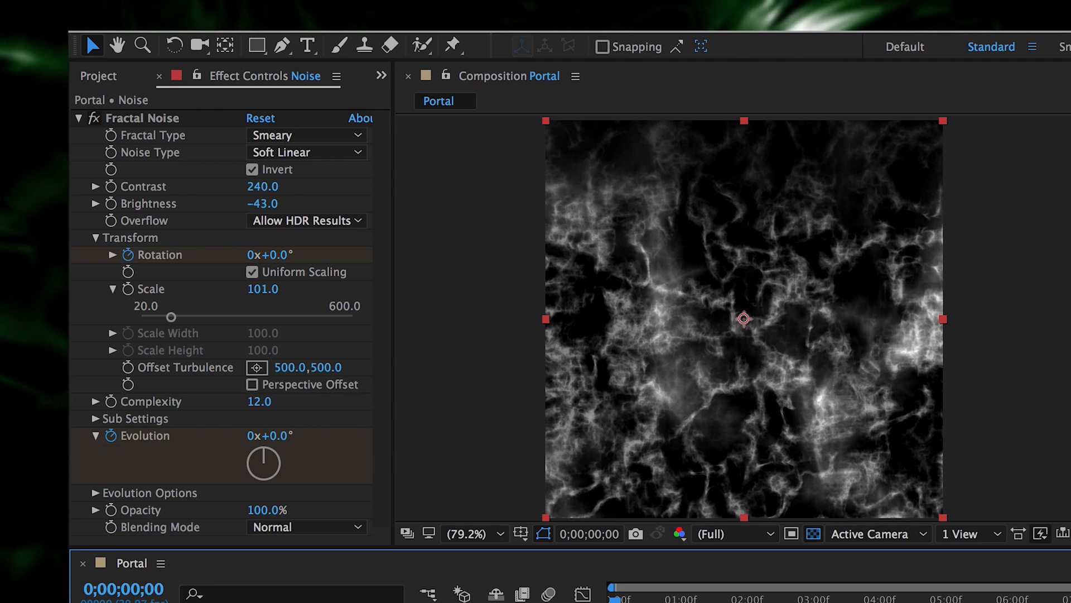
{"action": "key", "text": "space"}
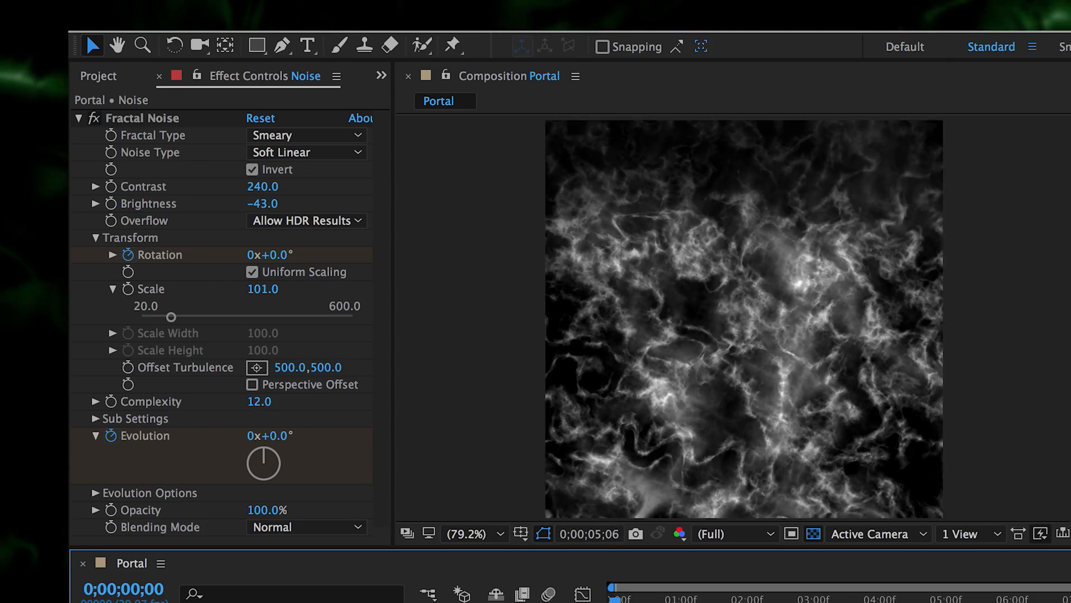
{"action": "key", "text": "space"}
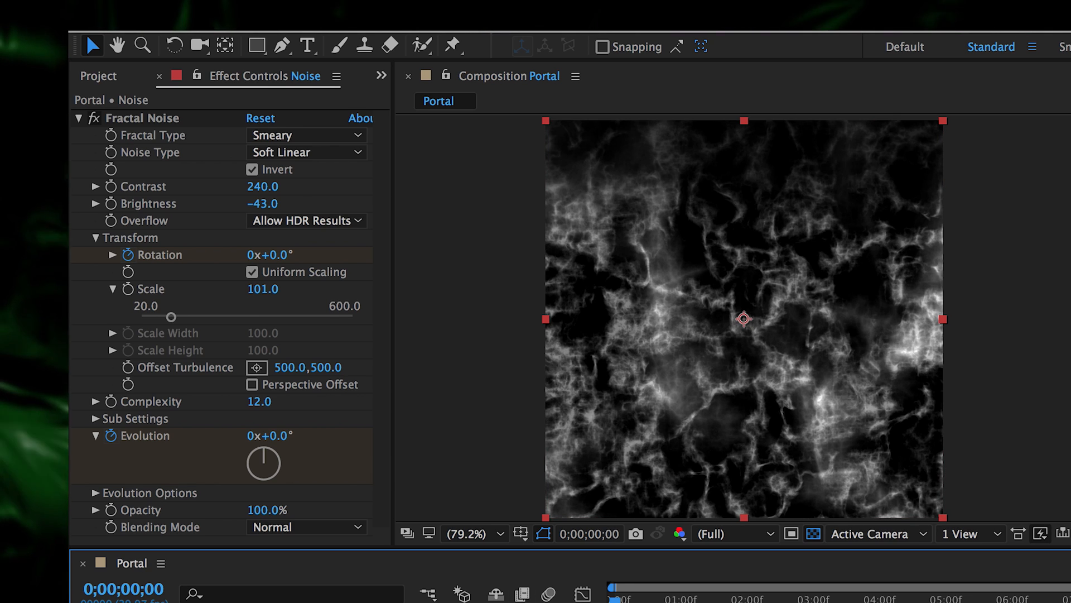
{"action": "left_click", "coordinate": [79, 119]}
- Add a Tint effect mapping black to dark green and white to bright green
{"action": "right_click", "coordinate": [130, 205]}
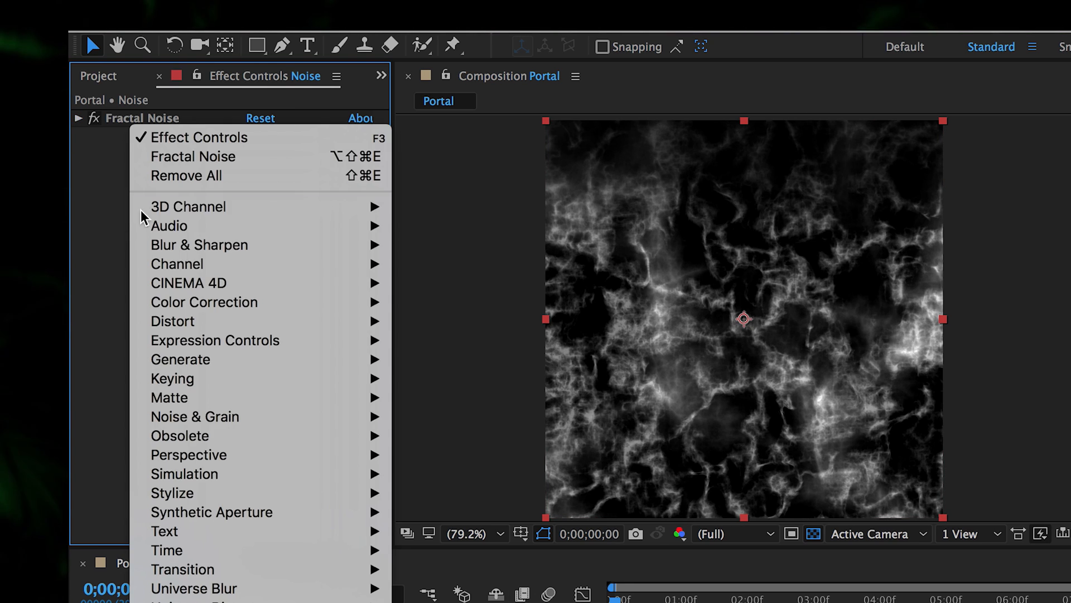
{"action": "mouse_move", "coordinate": [349, 323]}
{"action": "mouse_move", "coordinate": [335, 302]}
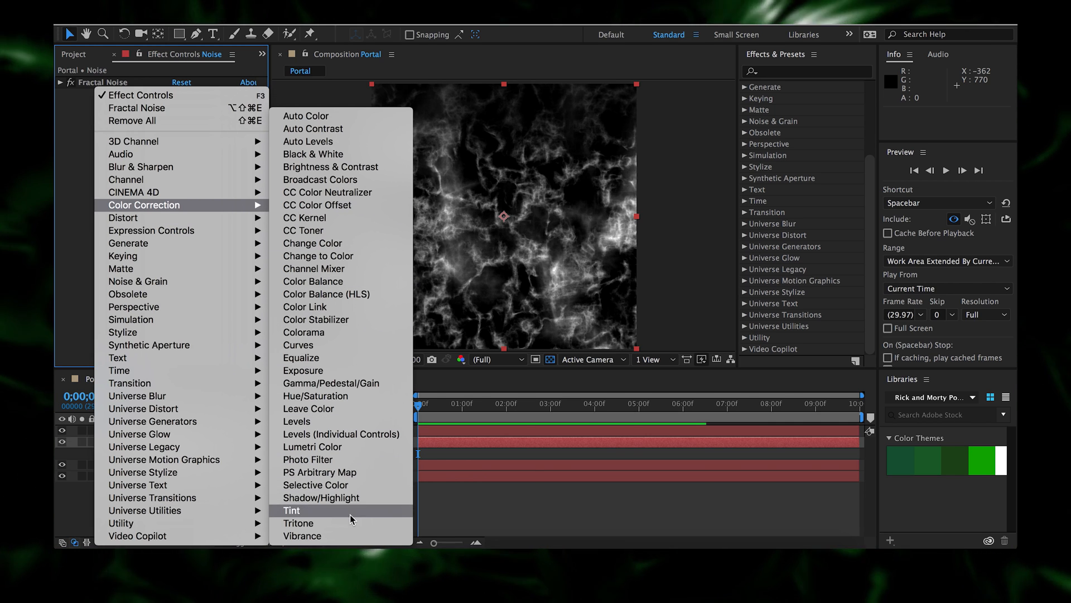
{"action": "left_click", "coordinate": [352, 519]}
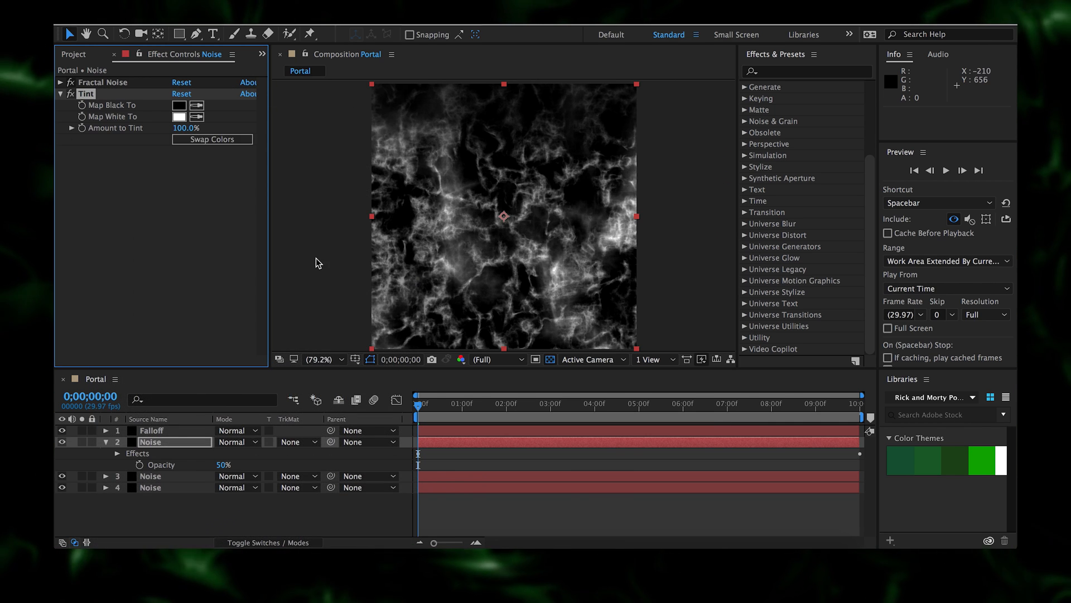
{"action": "left_click", "coordinate": [196, 105]}
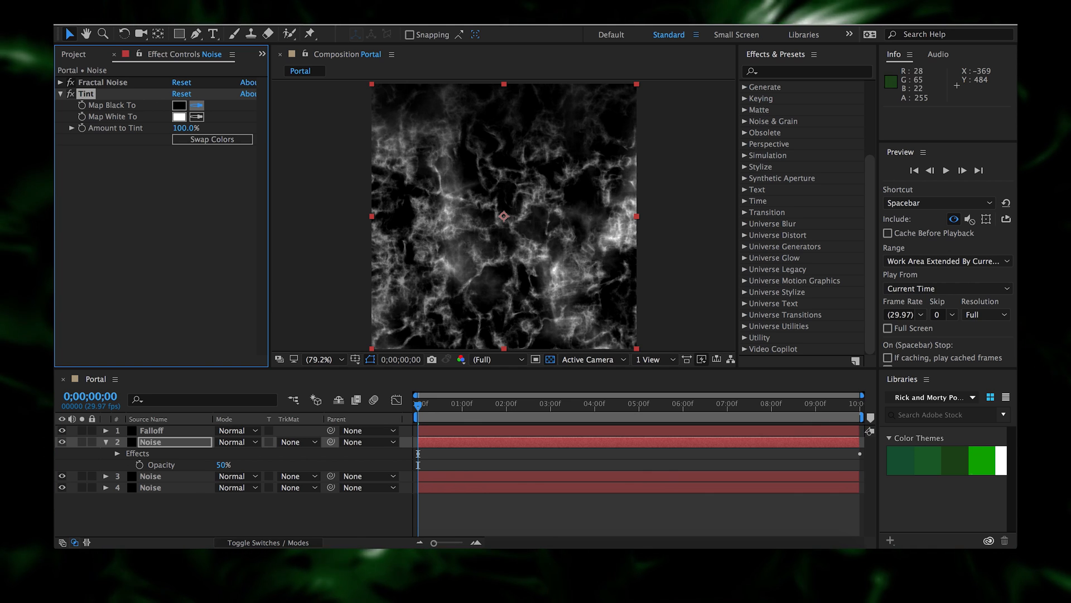
{"action": "left_click", "coordinate": [958, 465]}
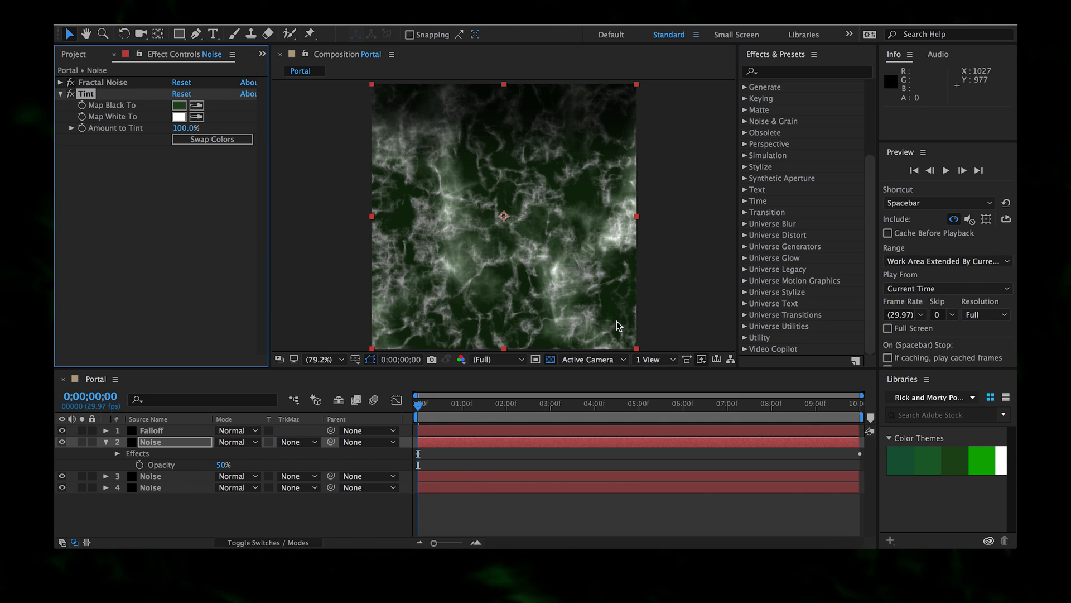
{"action": "left_click", "coordinate": [197, 116]}
{"action": "left_click", "coordinate": [982, 452]}
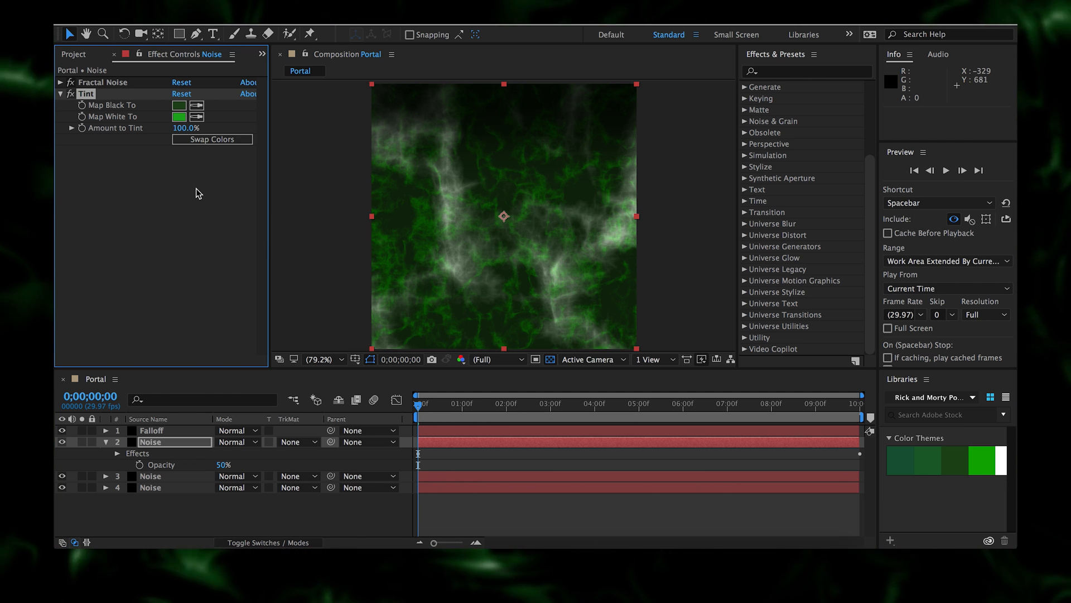
- Preview the green noise, hide Noise layers 2 and 3, and select Noise layer 2
{"action": "left_click", "coordinate": [175, 480]}
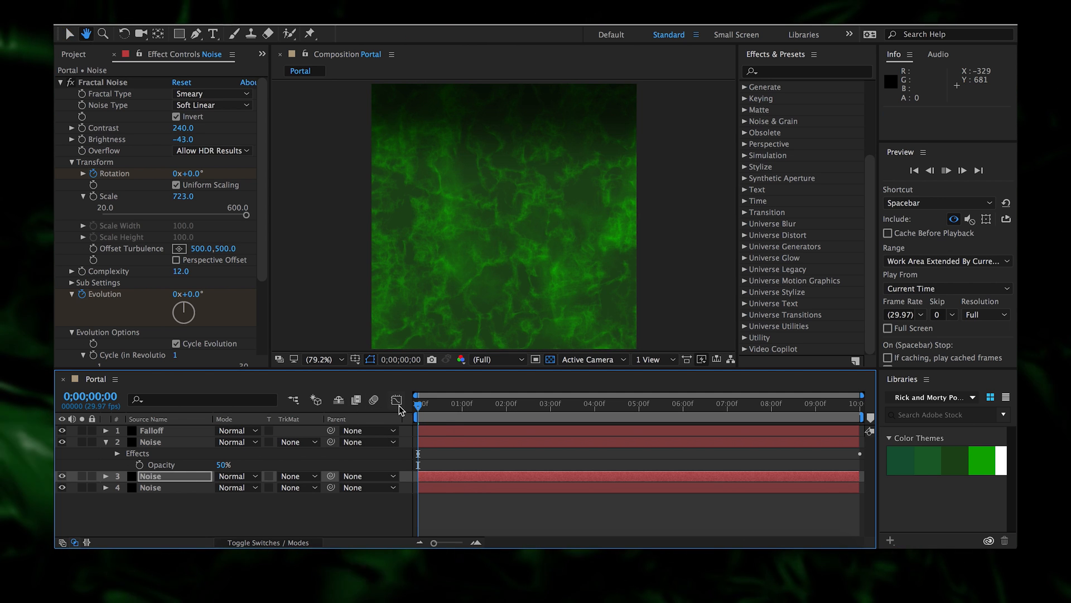
{"action": "key", "text": "space"}
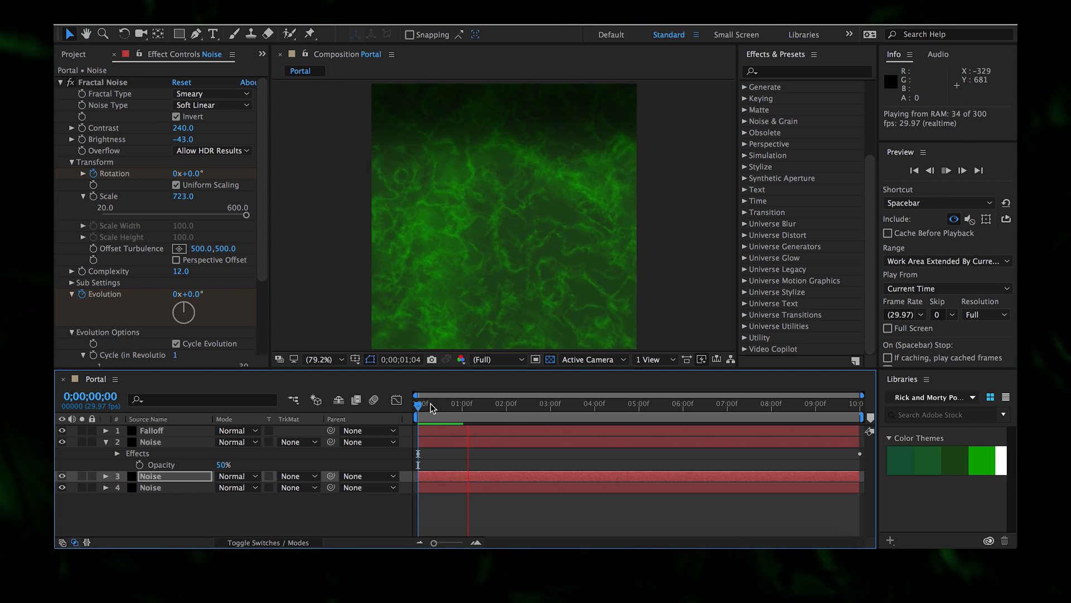
{"action": "key", "text": "space"}
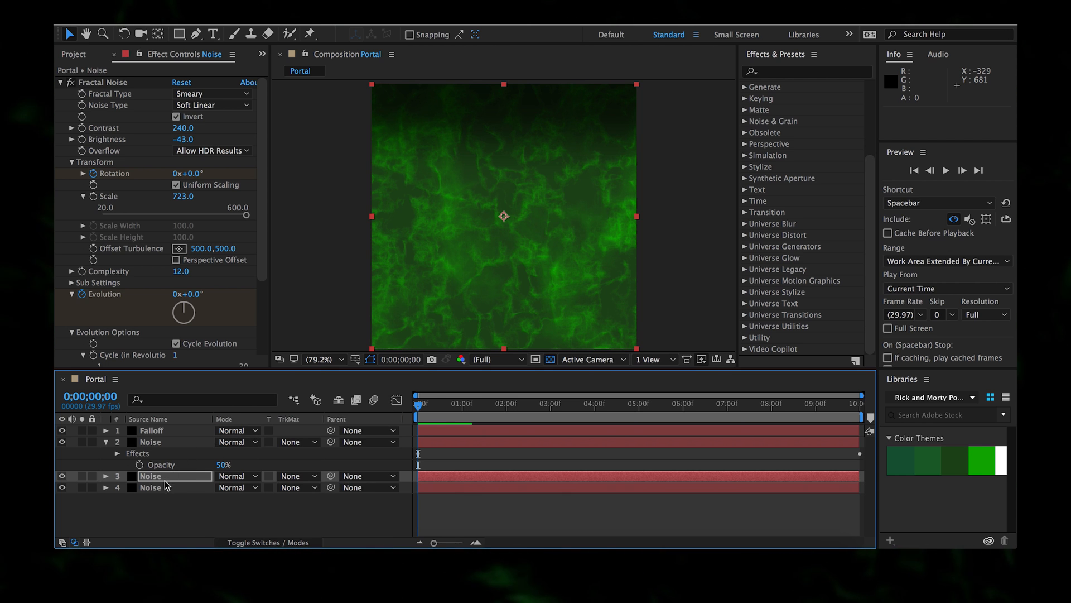
{"action": "mouse_move", "coordinate": [62, 476]}
{"action": "left_mouse_down"}
{"action": "mouse_move", "coordinate": [63, 441]}
{"action": "mouse_move", "coordinate": [60, 484]}
{"action": "left_mouse_up"}
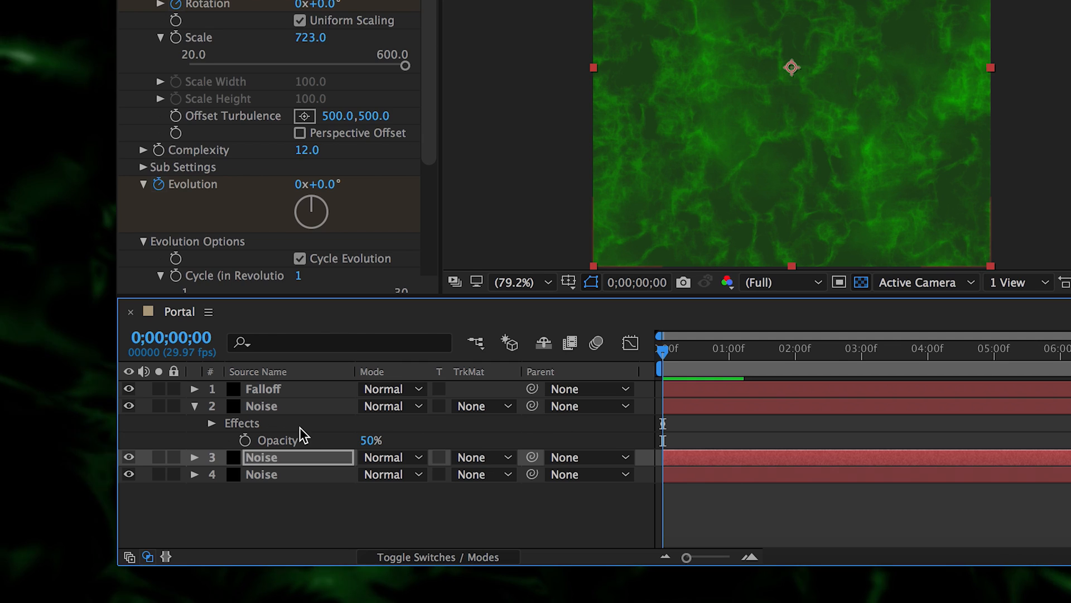
{"action": "left_click", "coordinate": [173, 442]}
- Duplicate the tinted Noise layer, delete the copy's Tint, raise Contrast, and solo it
{"action": "key", "text": "super+d"}
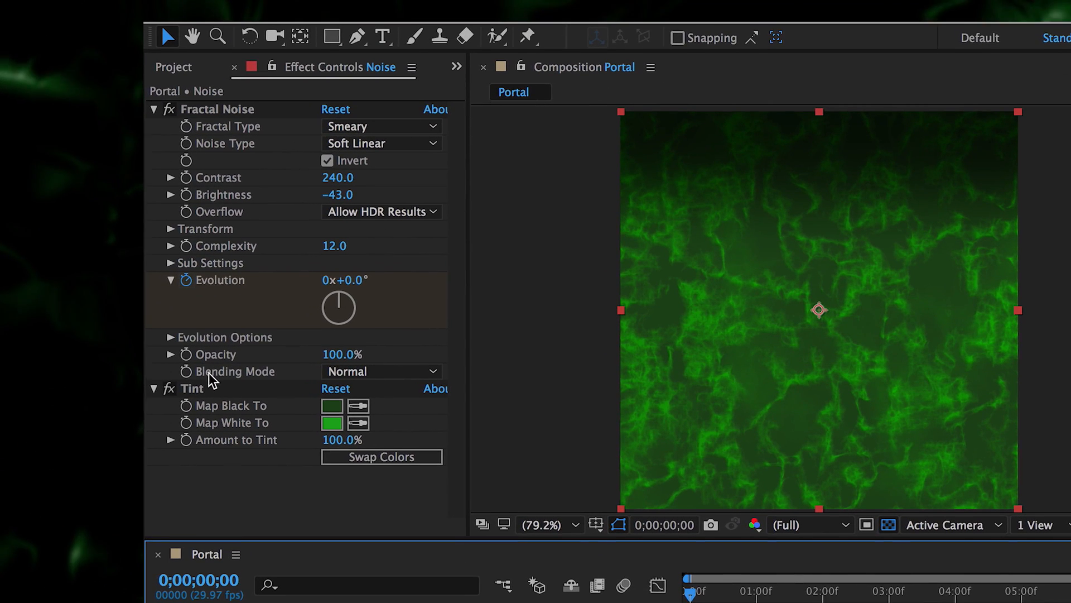
{"action": "left_click", "coordinate": [192, 389]}
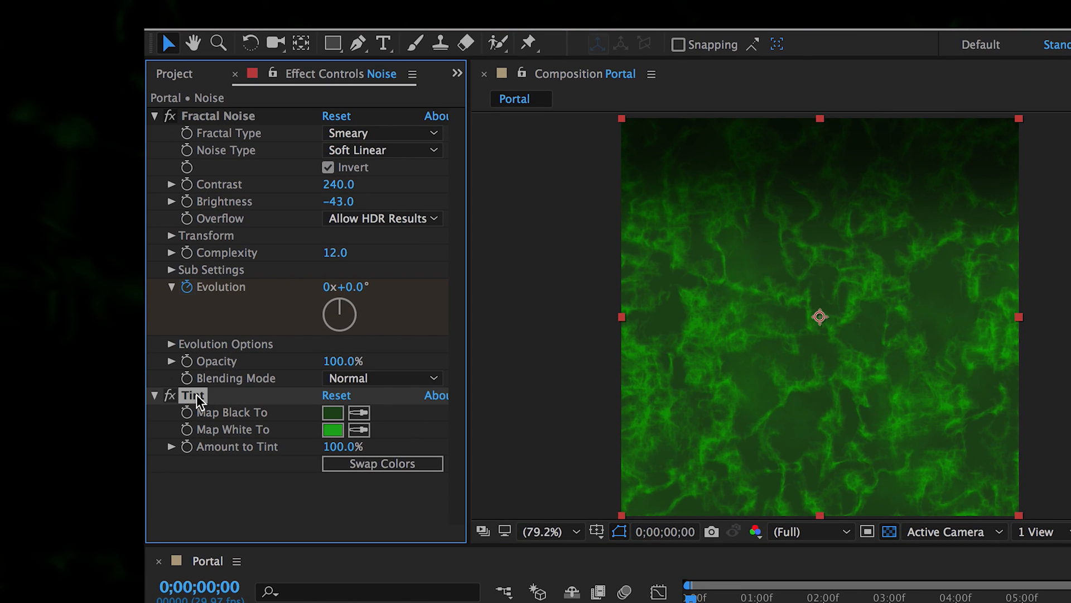
{"action": "key", "text": "Delete"}
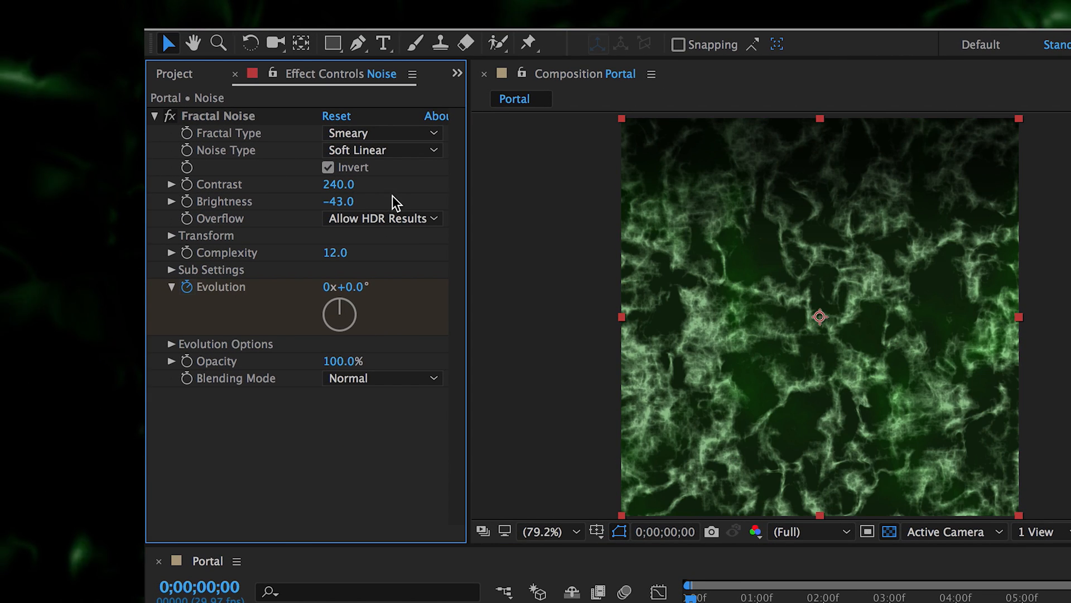
{"action": "left_click_drag", "start_coordinate": [339, 184], "coordinate": [646, 232]}
{"action": "key", "text": "Caps_Lock"}
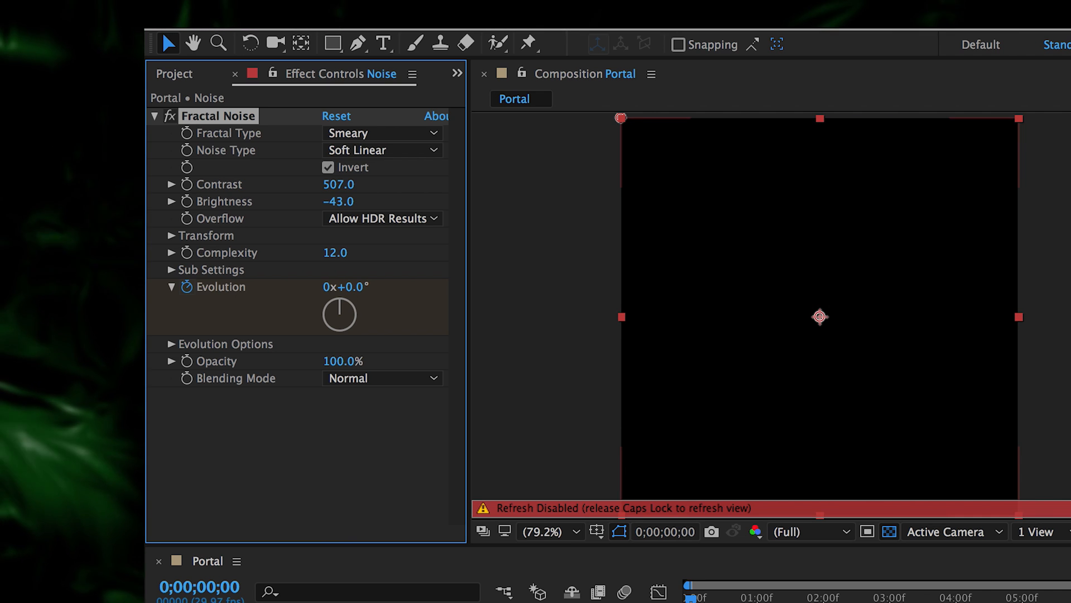
{"action": "key", "text": "Caps_Lock"}
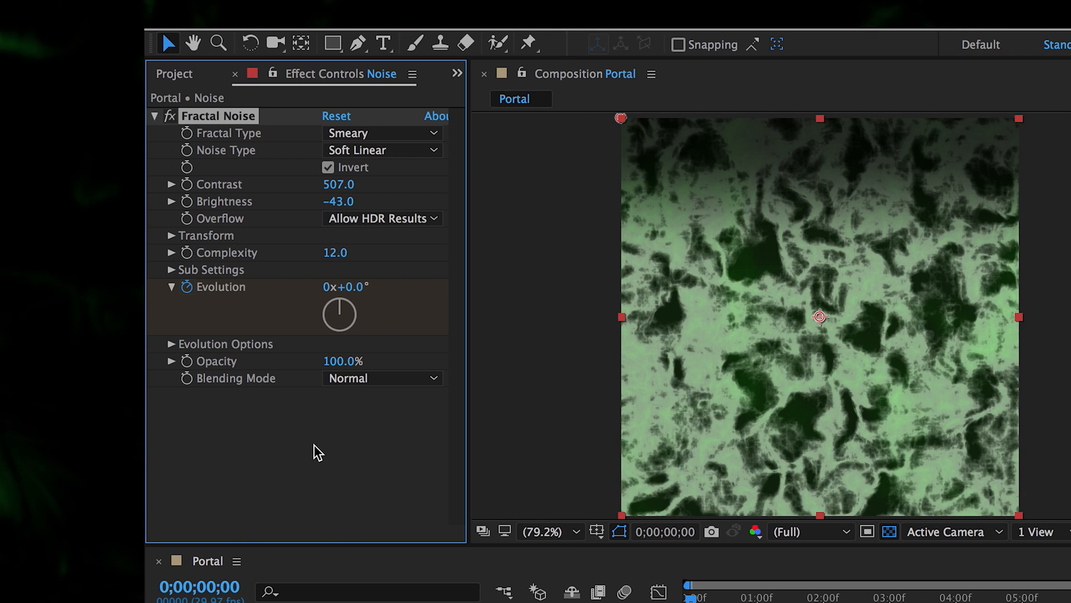
{"action": "left_click", "coordinate": [240, 602]}
{"action": "left_click", "coordinate": [189, 601]}
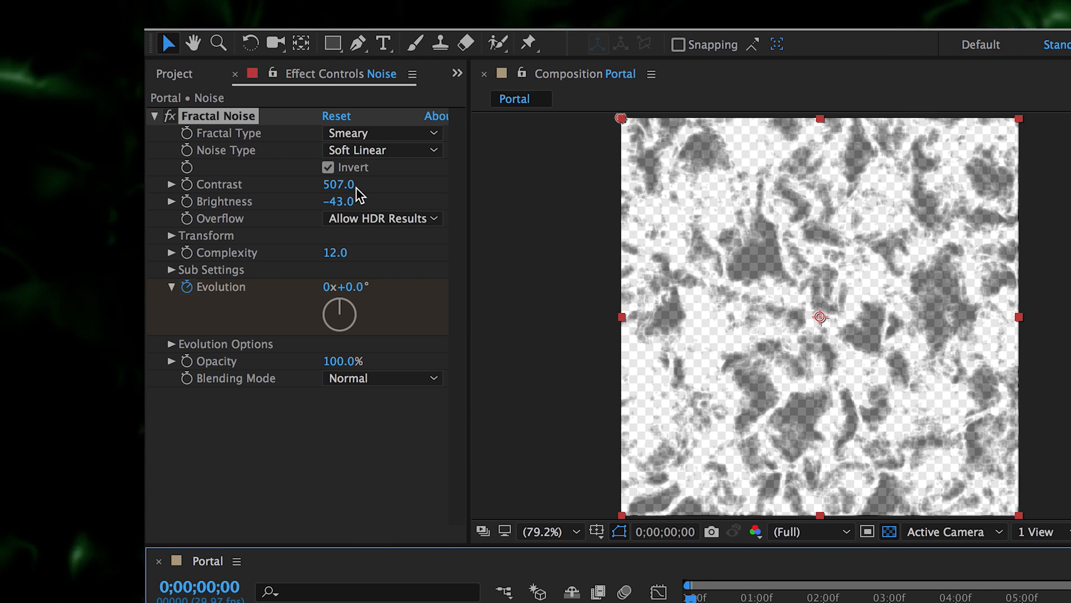
- Darken the noise Brightness and turn off Invert
{"action": "left_click_drag", "start_coordinate": [341, 200], "coordinate": [426, 216]}
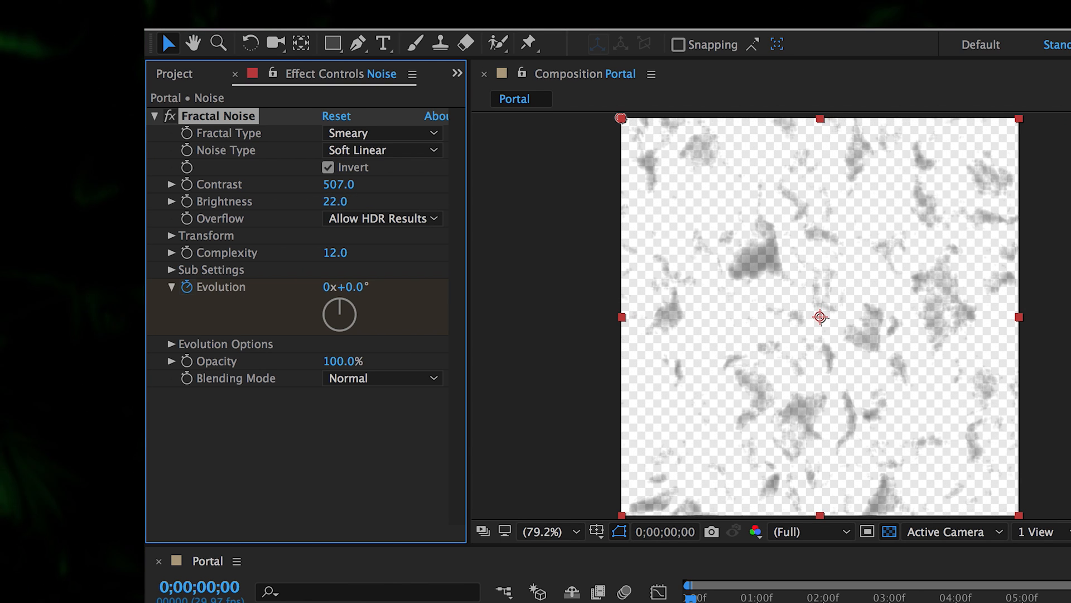
{"action": "left_click", "coordinate": [502, 601]}
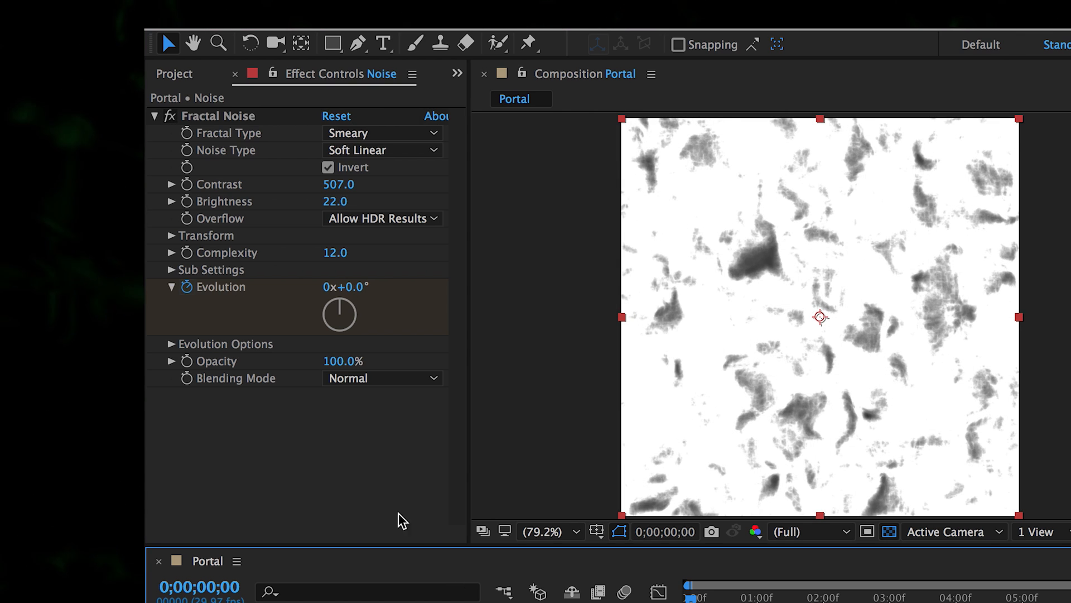
{"action": "left_click", "coordinate": [329, 168]}
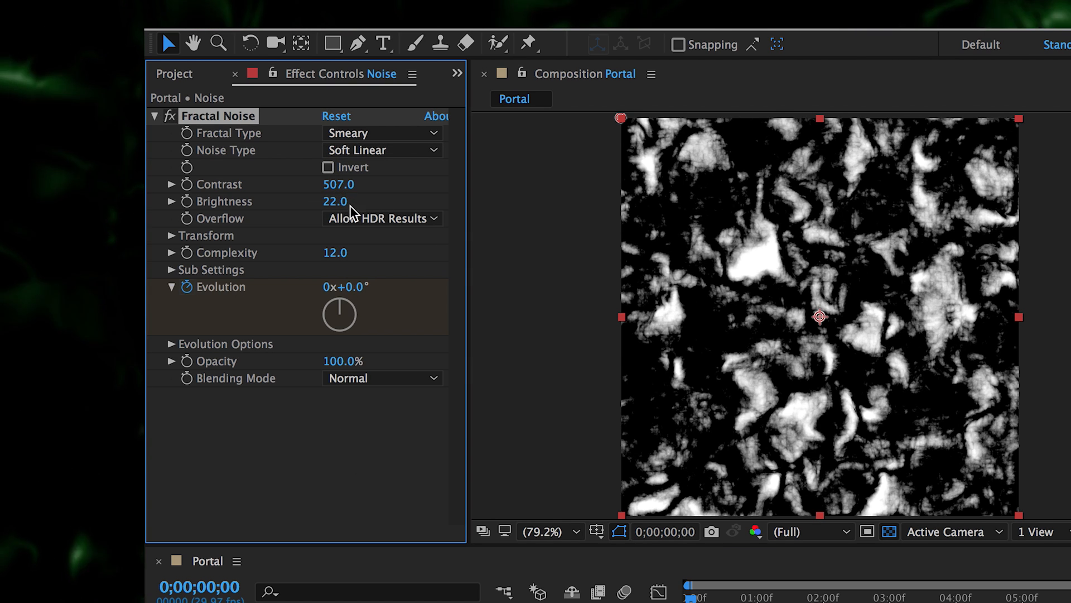
{"action": "left_click_drag", "start_coordinate": [329, 202], "coordinate": [284, 210]}
- Set Contrast to 1359, fine-tune contrast and brightness, and enlarge the noise Scale
{"action": "left_click_drag", "start_coordinate": [338, 184], "coordinate": [544, 208]}
{"action": "left_click", "coordinate": [341, 184]}
{"action": "type", "text": "1359"}
{"action": "key", "text": "Return"}
{"action": "left_click_drag", "start_coordinate": [403, 185], "coordinate": [552, 229]}
{"action": "left_click", "coordinate": [171, 235]}
{"action": "mouse_move", "coordinate": [333, 286]}
{"action": "left_mouse_down"}
{"action": "mouse_move", "coordinate": [337, 297]}
{"action": "mouse_move", "coordinate": [424, 288]}
{"action": "mouse_move", "coordinate": [206, 261]}
{"action": "mouse_move", "coordinate": [240, 266]}
{"action": "left_mouse_up"}
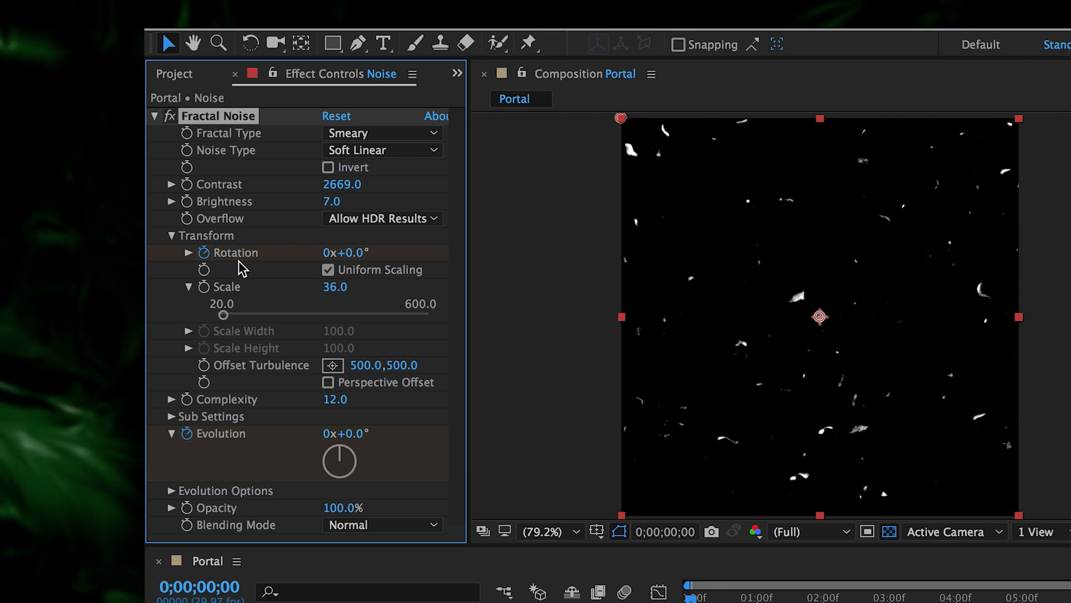
- Add a Gaussian Blur of 33.9 with Repeat Edge Pixels on
{"action": "left_click", "coordinate": [153, 117]}
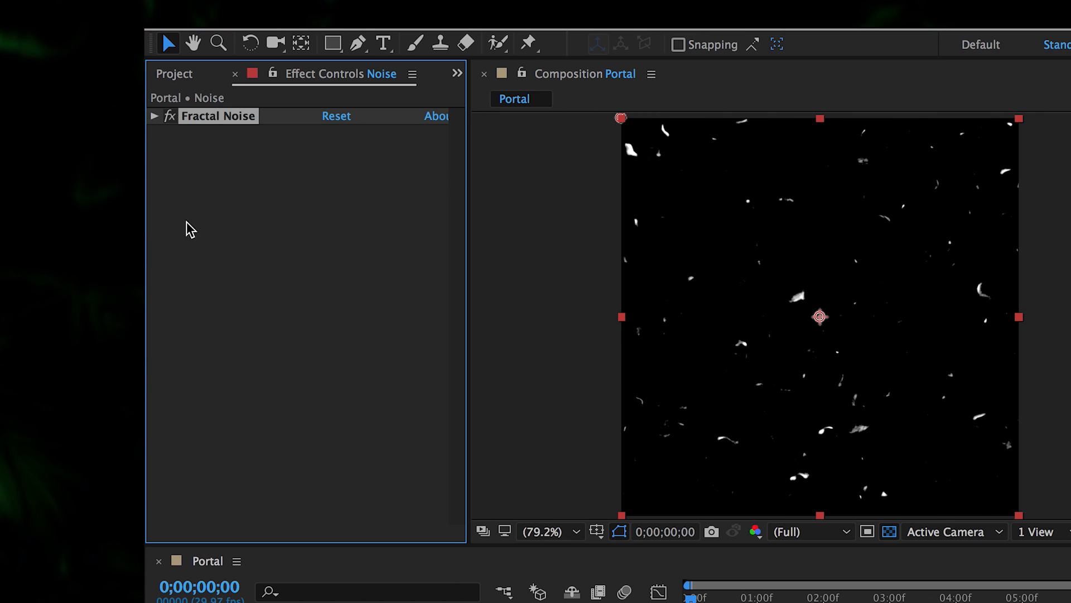
{"action": "right_click", "coordinate": [190, 230]}
{"action": "mouse_move", "coordinate": [378, 256]}
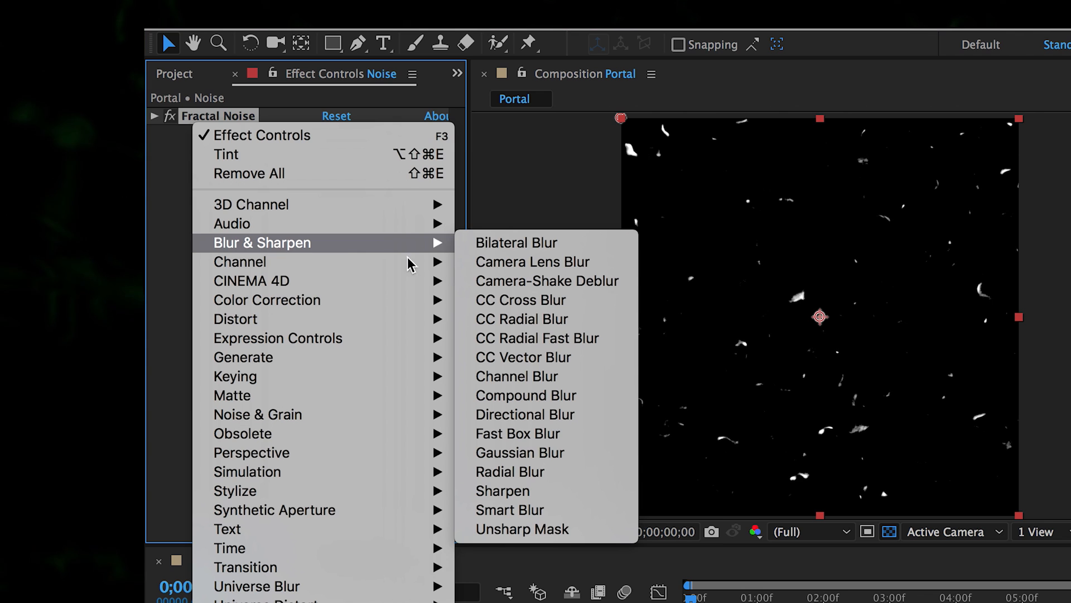
{"action": "left_click", "coordinate": [533, 453]}
{"action": "left_click_drag", "start_coordinate": [333, 151], "coordinate": [681, 166]}
{"action": "left_click", "coordinate": [353, 191]}
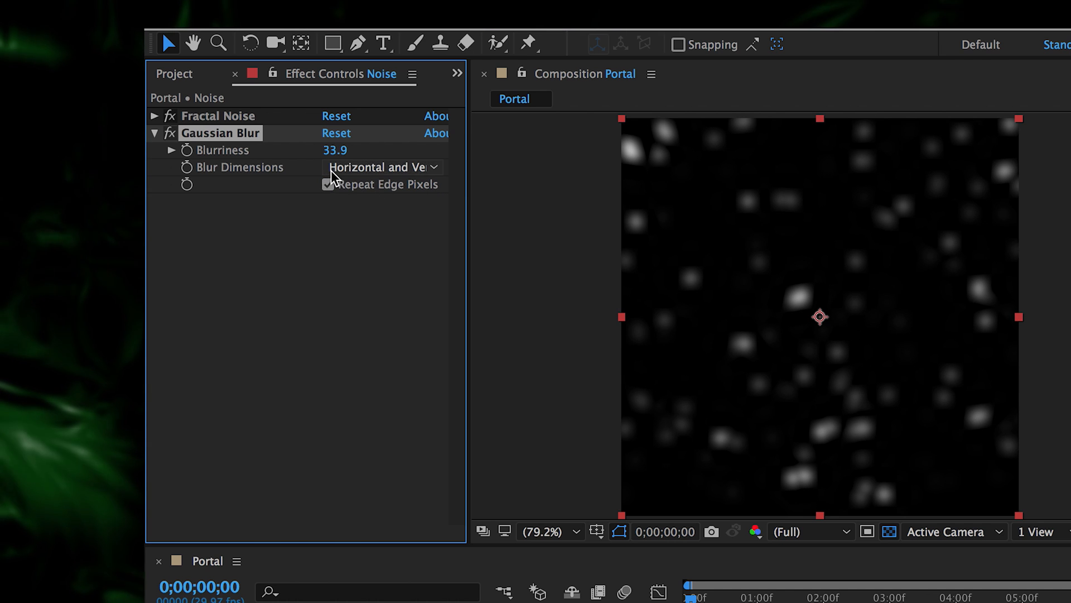
- Add a Threshold effect and lower its Level to 51
{"action": "right_click", "coordinate": [275, 346]}
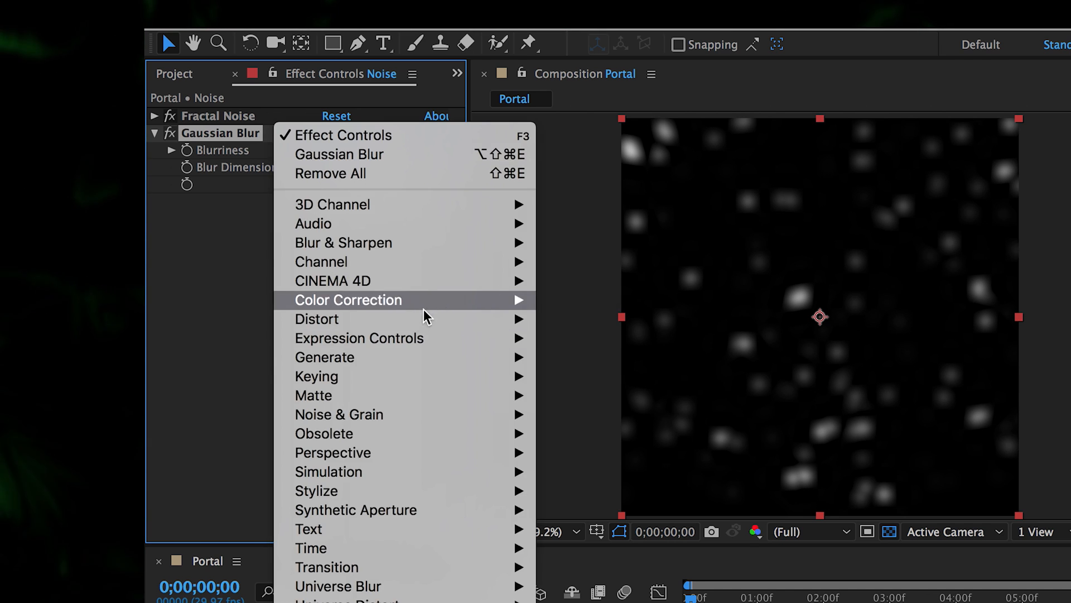
{"action": "mouse_move", "coordinate": [416, 319]}
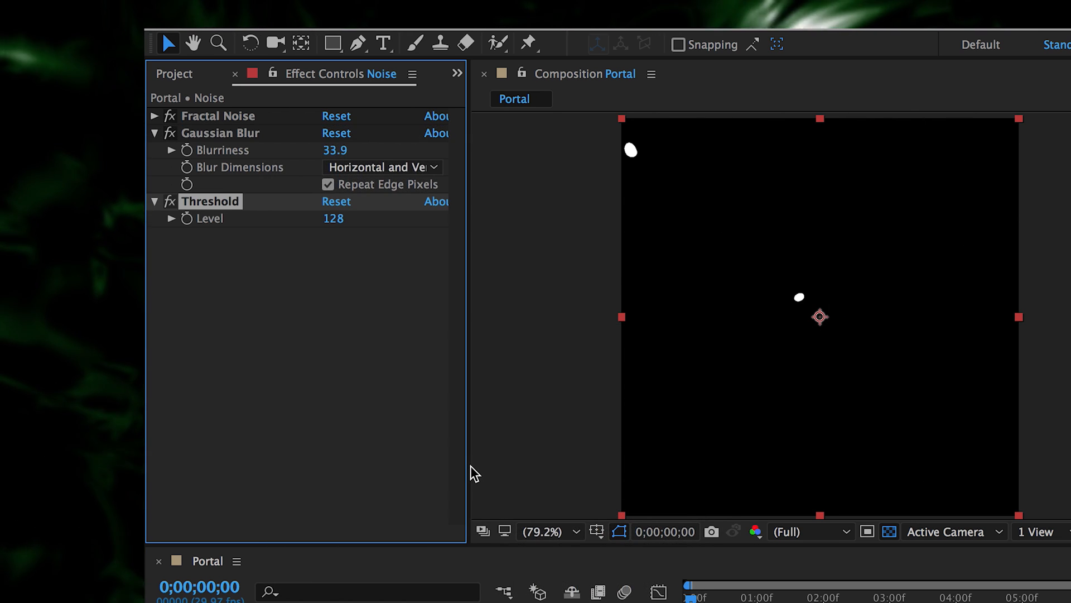
{"action": "left_click_drag", "start_coordinate": [337, 220], "coordinate": [309, 218]}
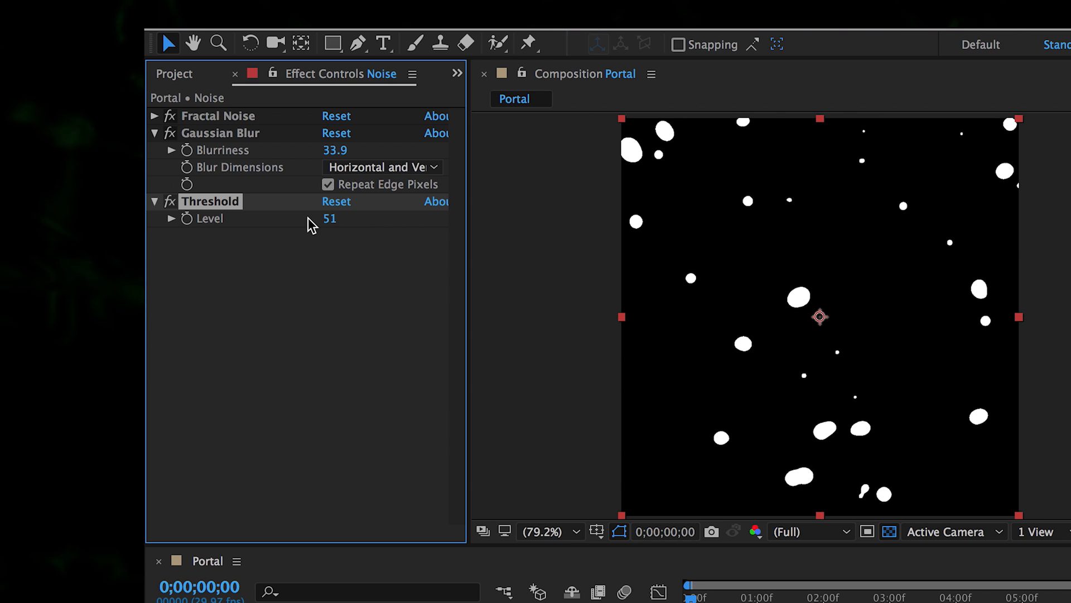
- Add a second Gaussian Blur of 25 with Repeat Edge Pixels on
{"action": "right_click", "coordinate": [309, 319]}
{"action": "mouse_move", "coordinate": [444, 313]}
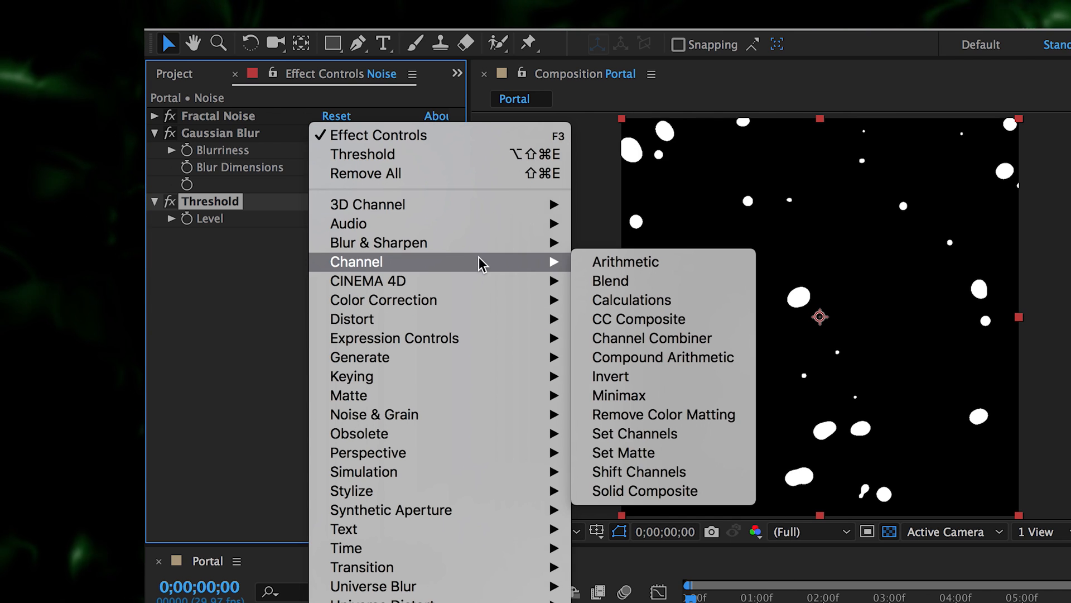
{"action": "mouse_move", "coordinate": [502, 247]}
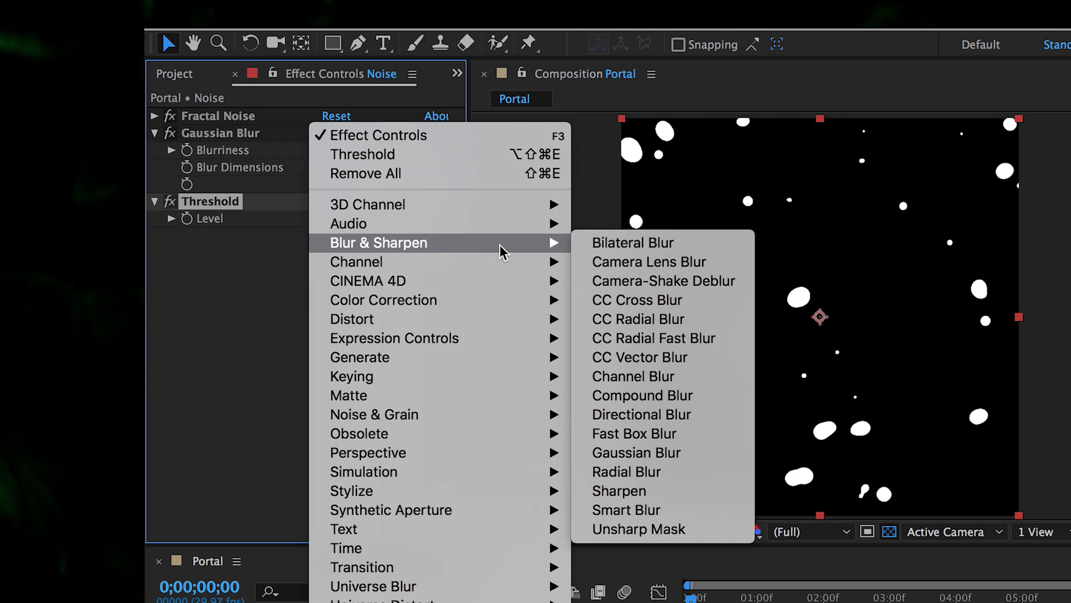
{"action": "left_click", "coordinate": [667, 452]}
{"action": "left_click", "coordinate": [328, 287]}
{"action": "left_click_drag", "start_coordinate": [328, 252], "coordinate": [636, 310]}
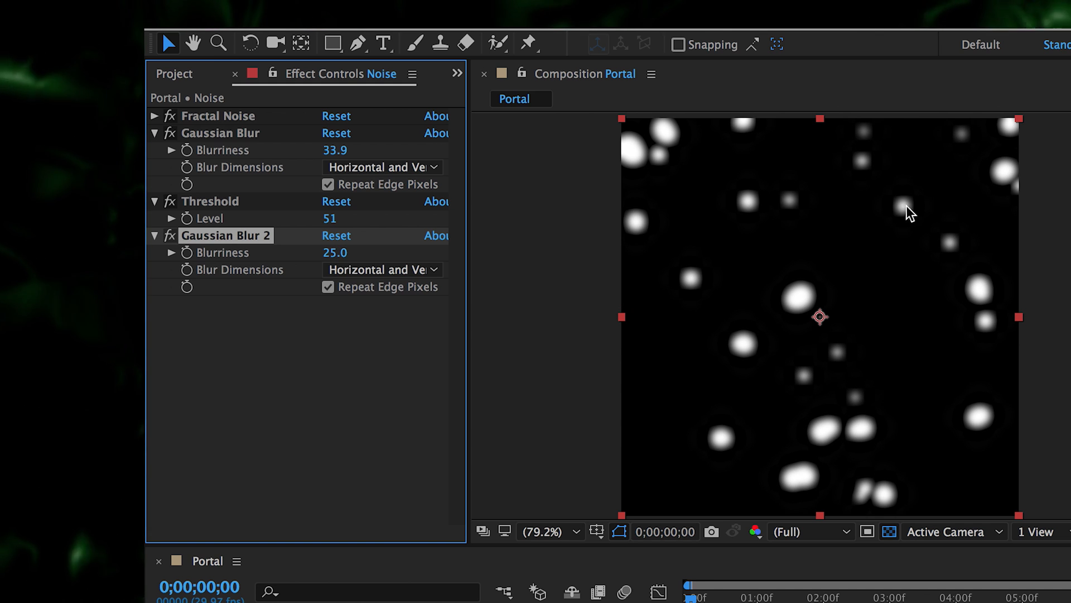
- Preview the softened blobs, return to the start, and unsolo the Noise layer
{"action": "left_click", "coordinate": [404, 480]}
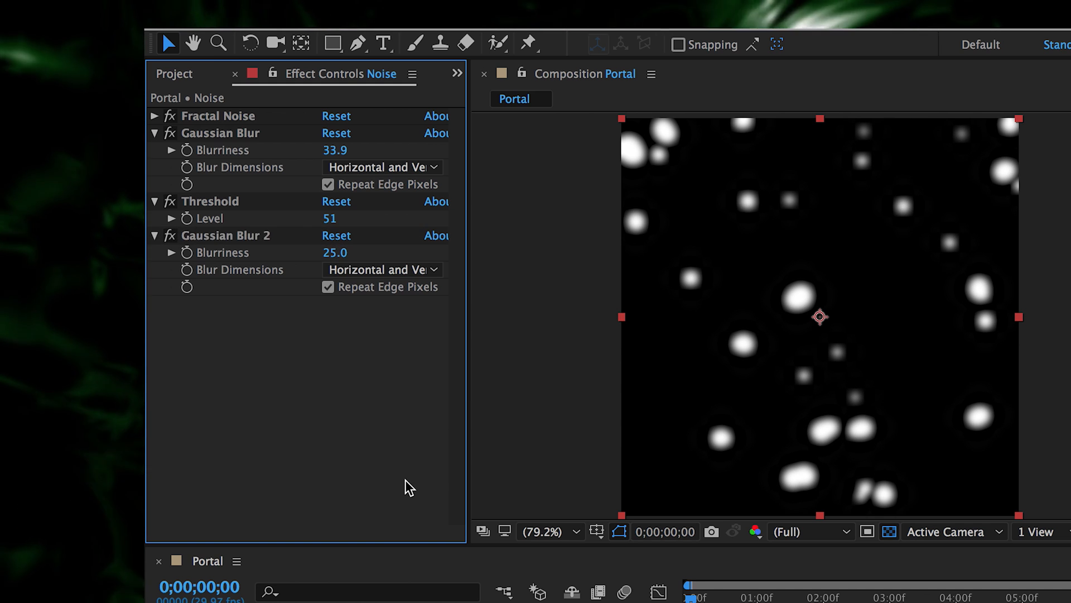
{"action": "left_click", "coordinate": [313, 601]}
{"action": "key", "text": "space"}
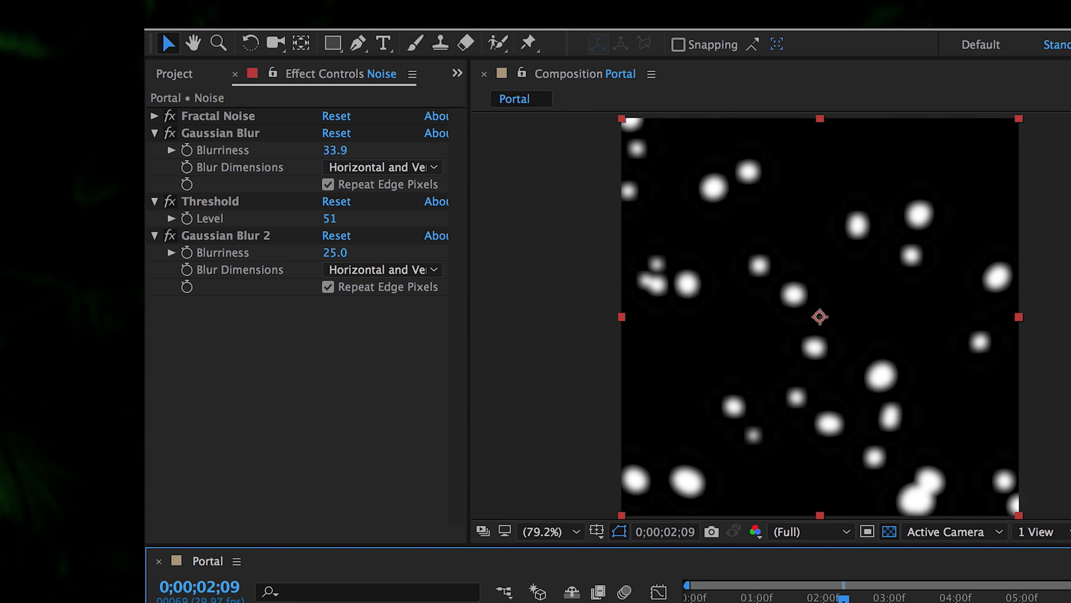
{"action": "left_click_drag", "start_coordinate": [832, 601], "coordinate": [816, 601]}
{"action": "left_click_drag", "start_coordinate": [695, 598], "coordinate": [590, 592]}
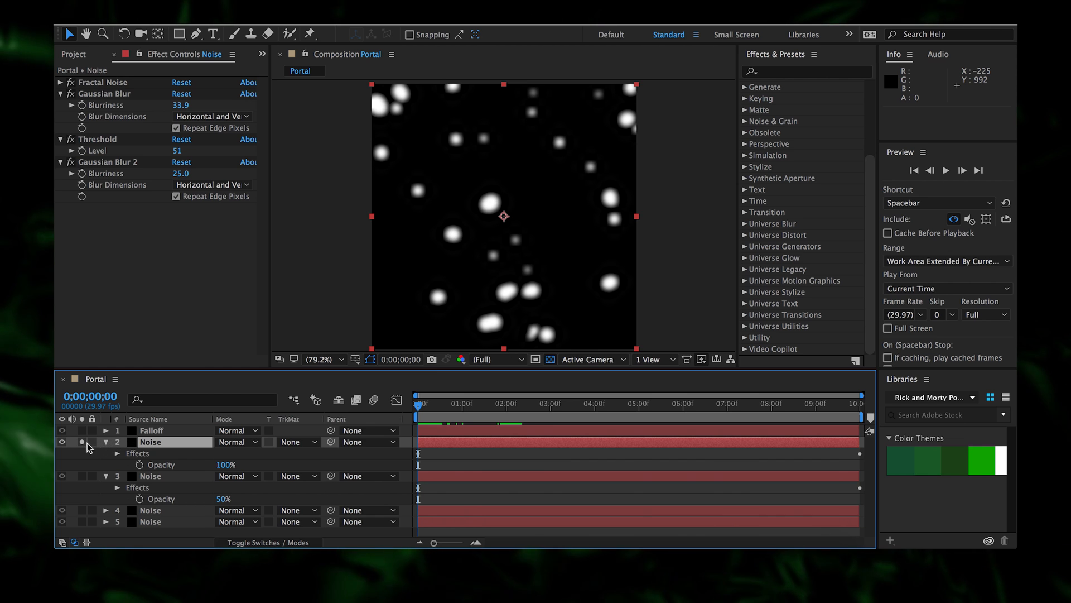
{"action": "left_click", "coordinate": [83, 442]}
- Set the blob Noise layer to Screen mode, preview, then hide it and select all layers
{"action": "left_click", "coordinate": [231, 442]}
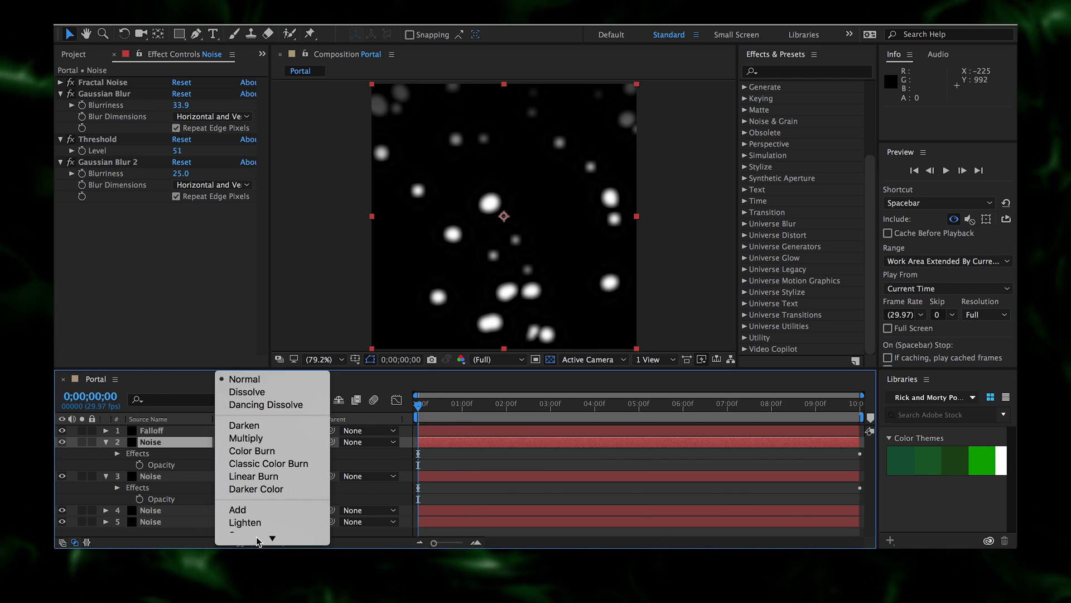
{"action": "mouse_move", "coordinate": [259, 539]}
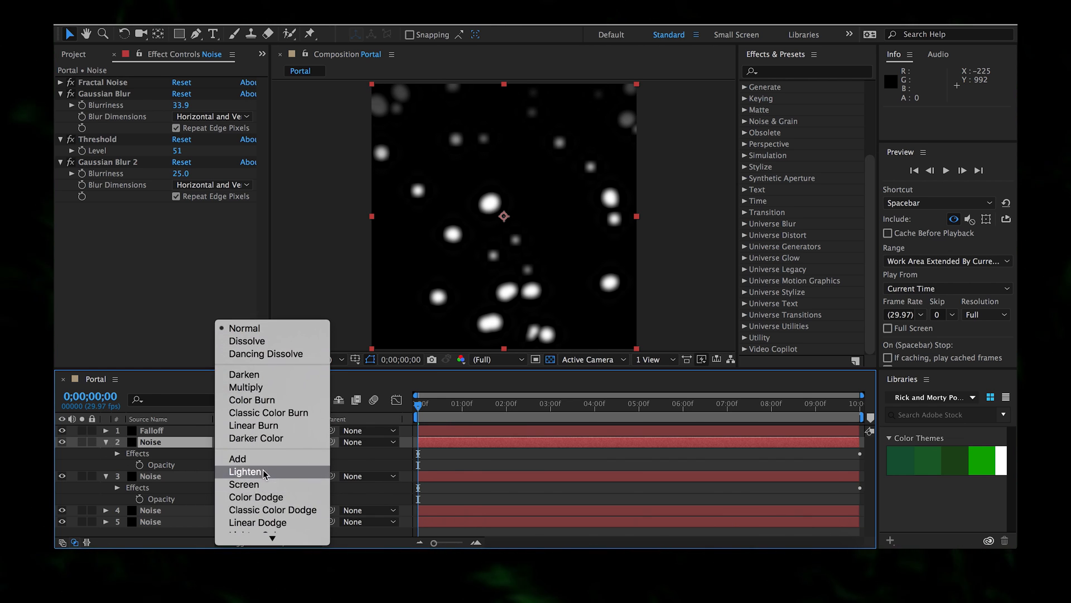
{"action": "left_click", "coordinate": [263, 484]}
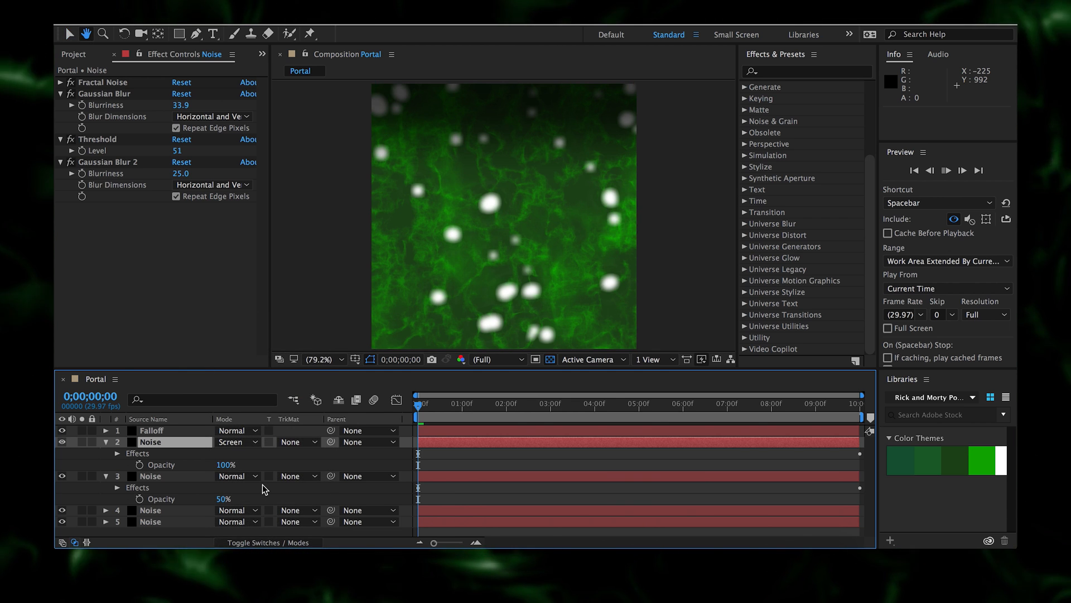
{"action": "key", "text": "space"}
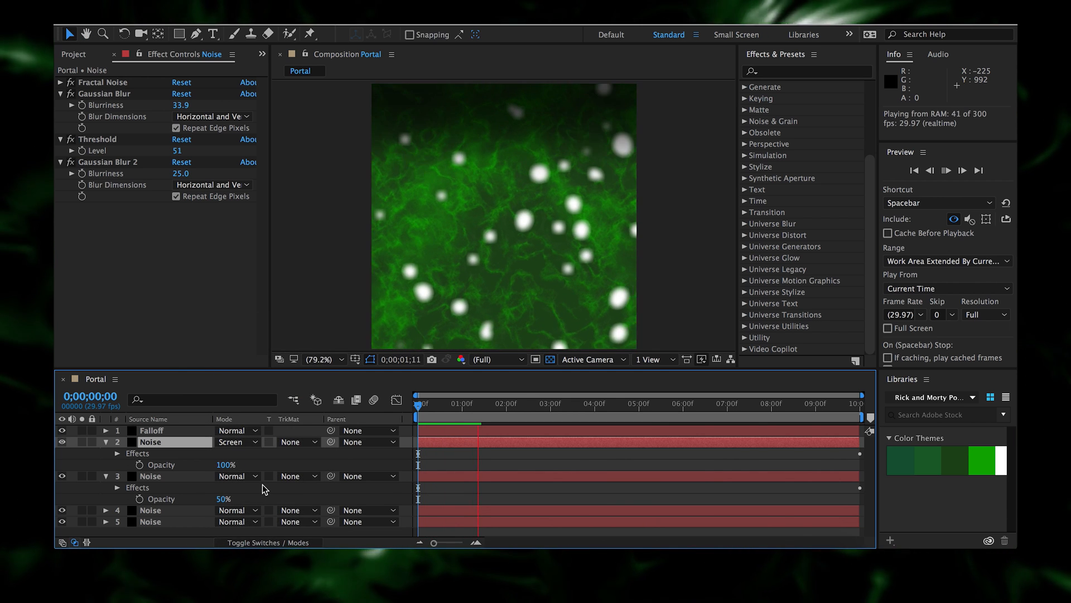
{"action": "key", "text": "space"}
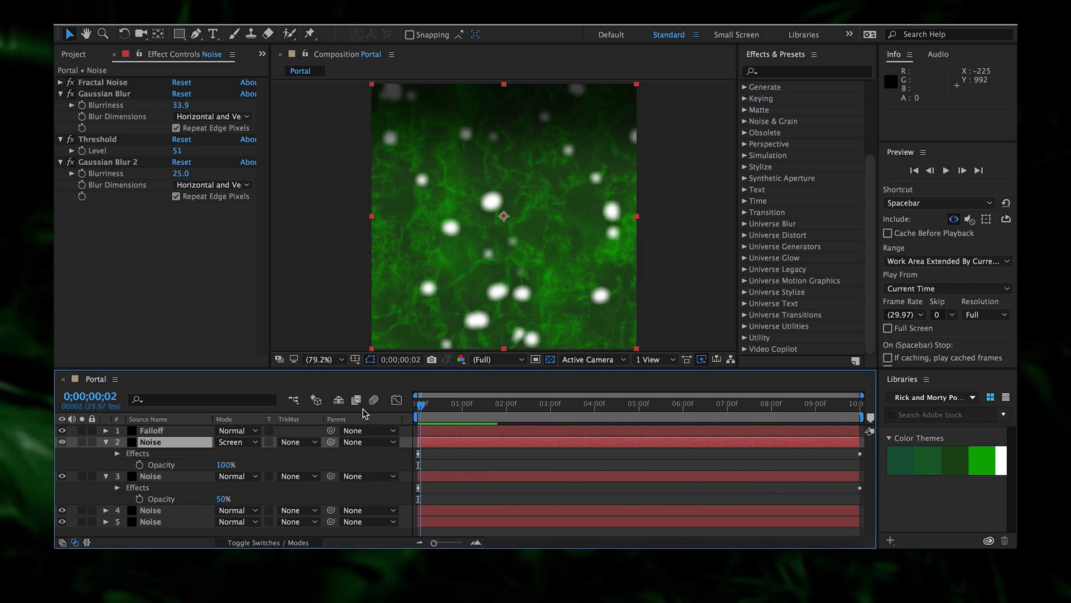
{"action": "left_click", "coordinate": [62, 442]}
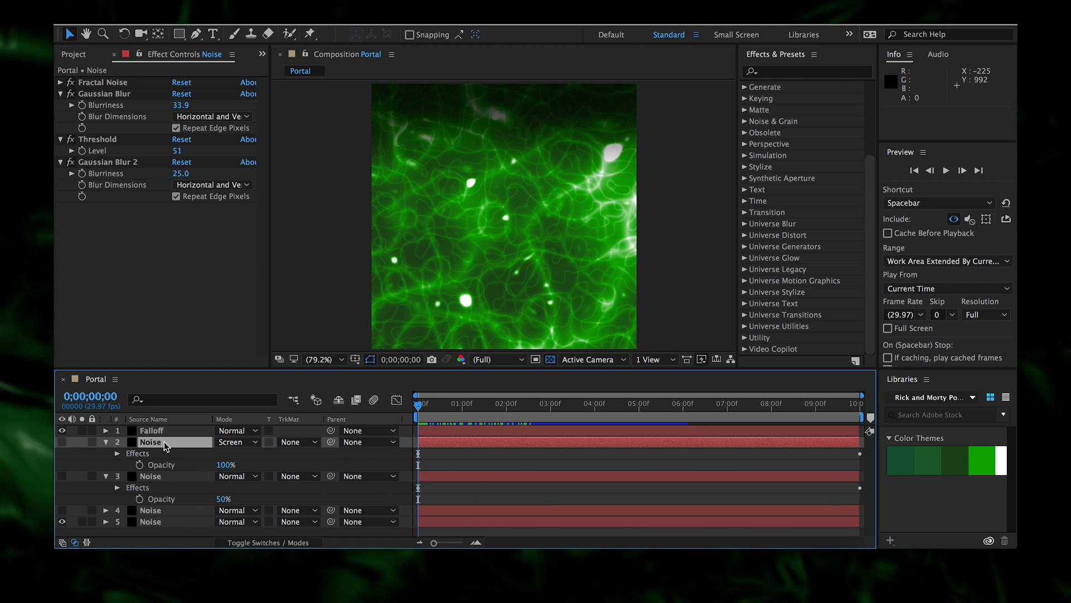
{"action": "key", "text": "ctrl+a"}
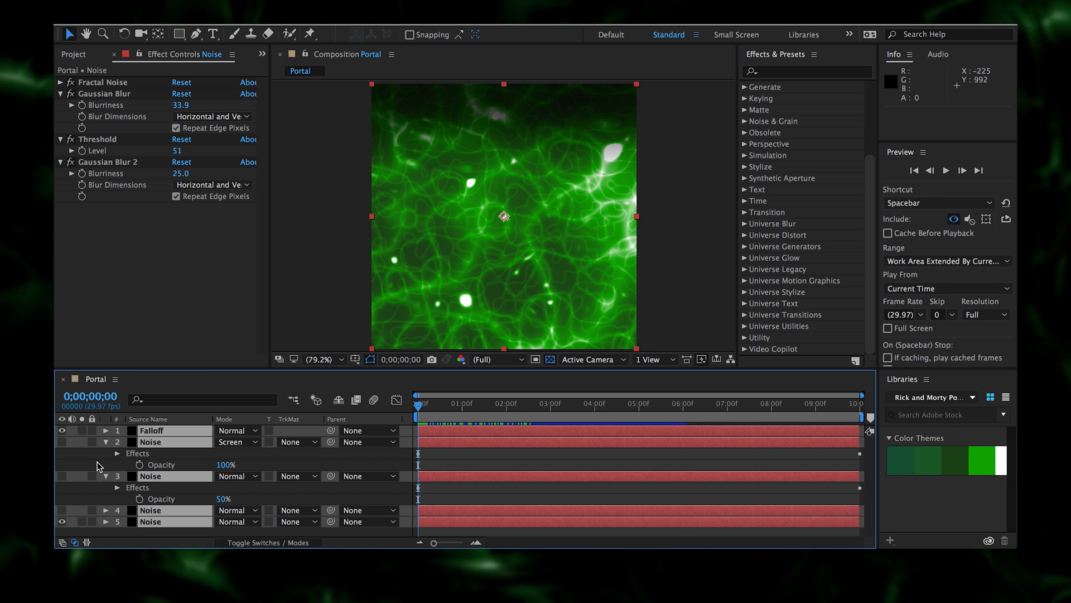
- Pre-compose all Portal layers into a pre-comp named 'Texture LOOP'
{"action": "key", "text": "ctrl+shift+c"}
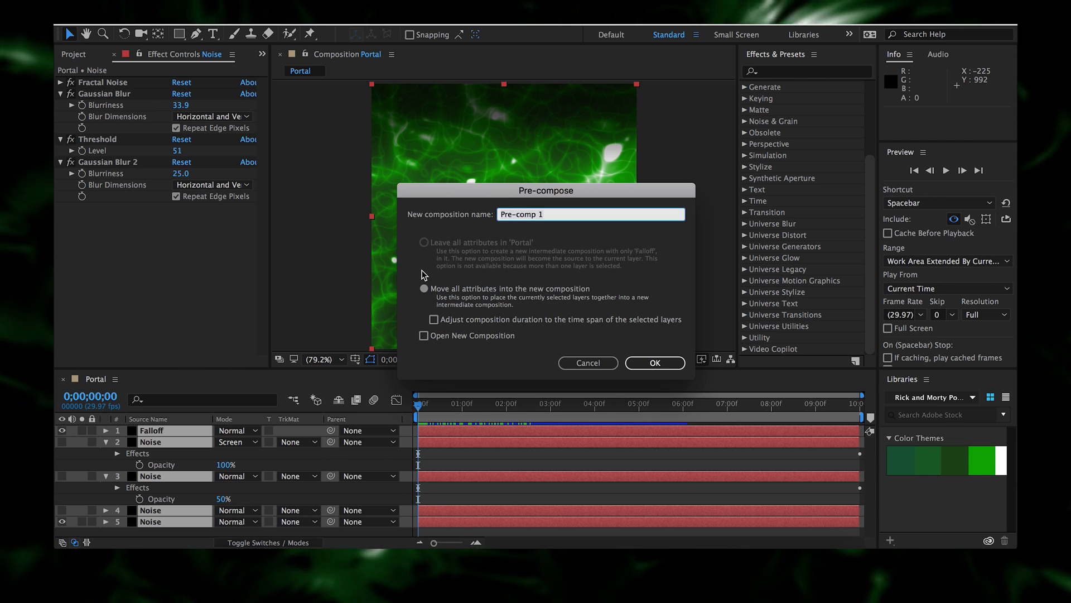
{"action": "type", "text": "Texture"}
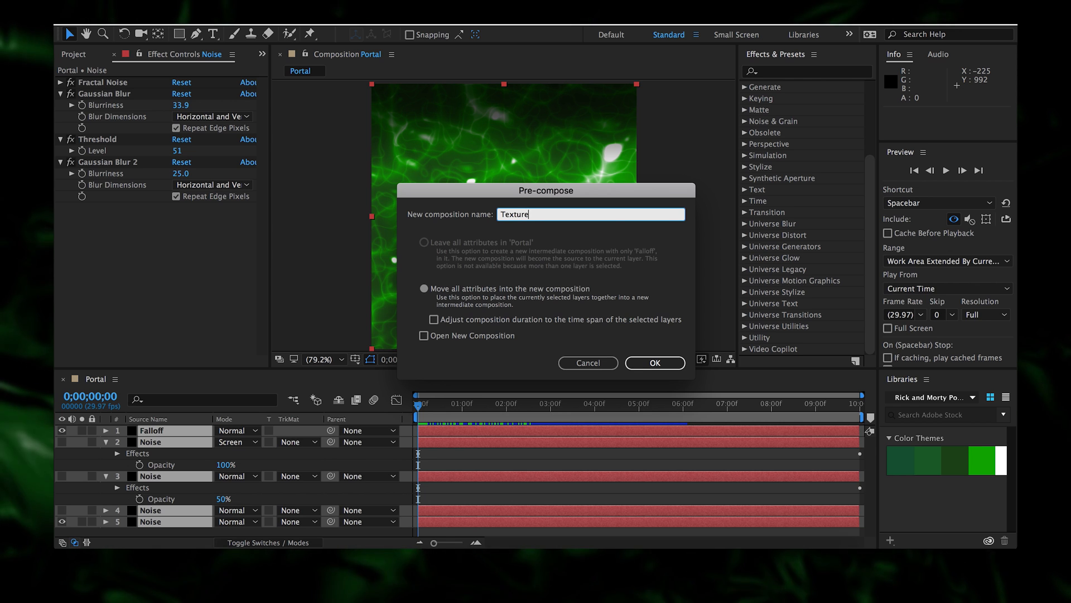
{"action": "type", "text": " LOOP"}
{"action": "key", "text": "Return"}
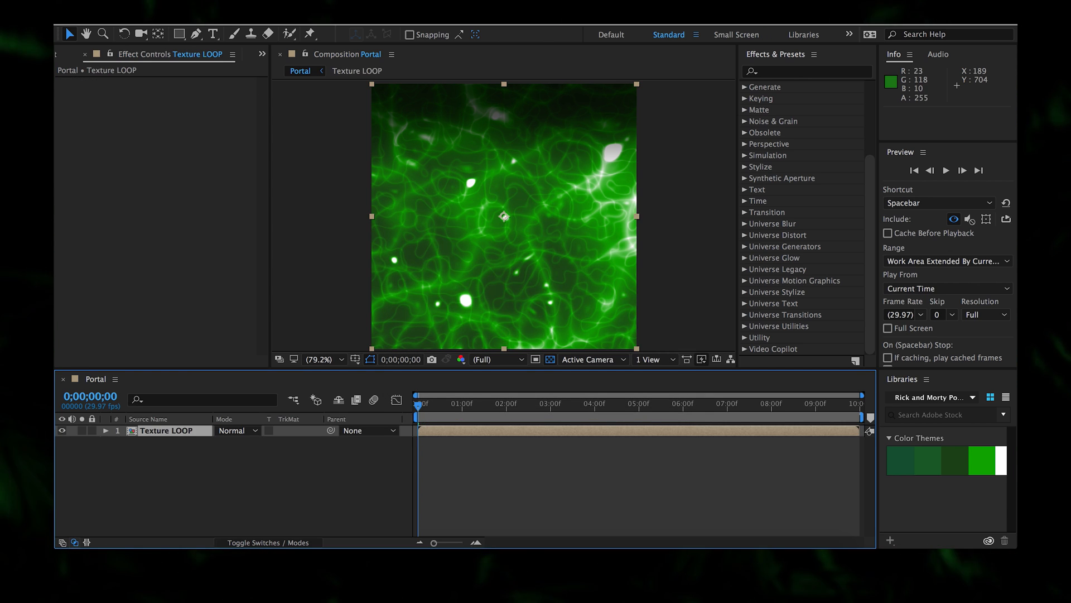
{"action": "left_click", "coordinate": [209, 230]}
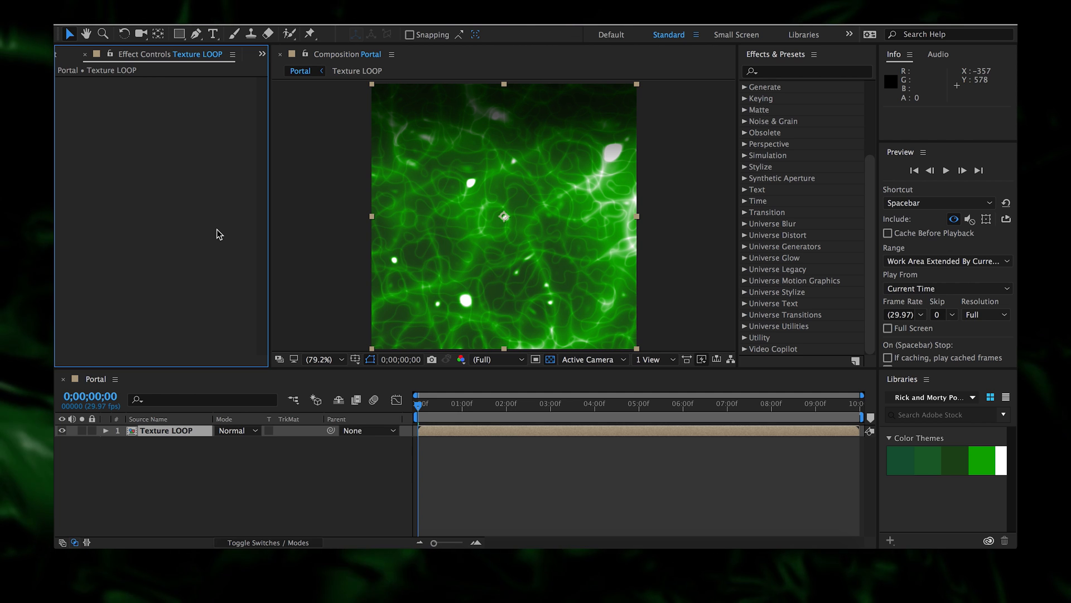
- Try a rectangular-to-polar Polar Coordinates wrap on Texture LOOP, then delete it
{"action": "right_click", "coordinate": [219, 233]}
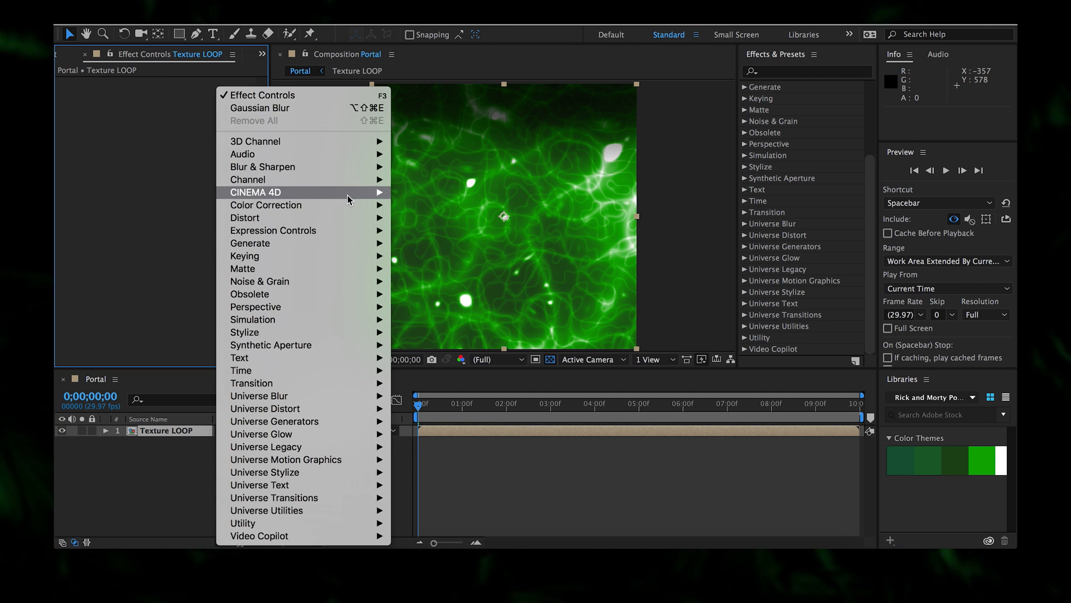
{"action": "mouse_move", "coordinate": [343, 218]}
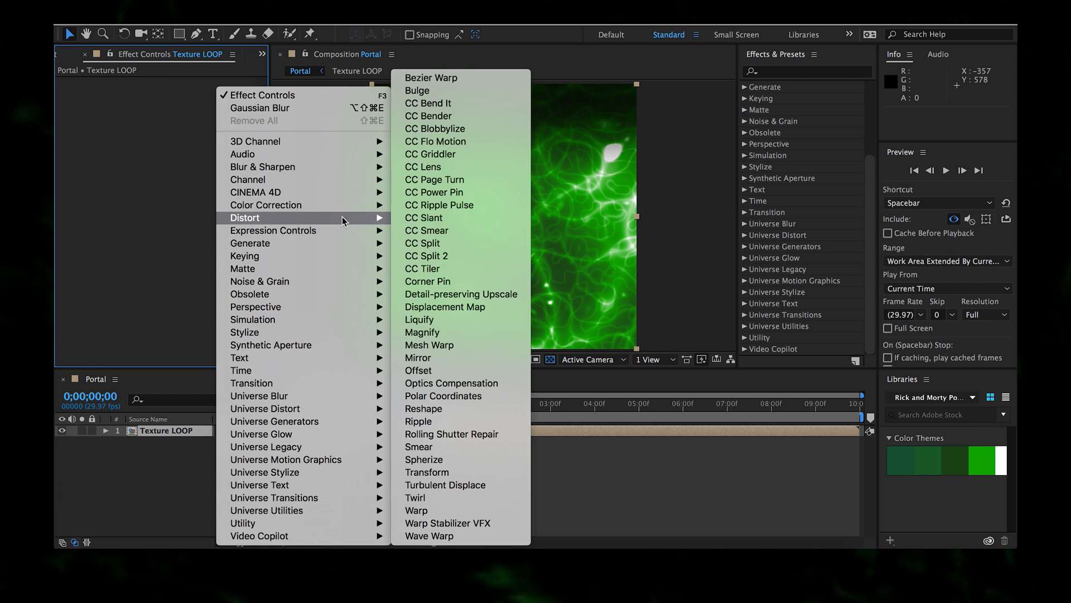
{"action": "left_click", "coordinate": [459, 394]}
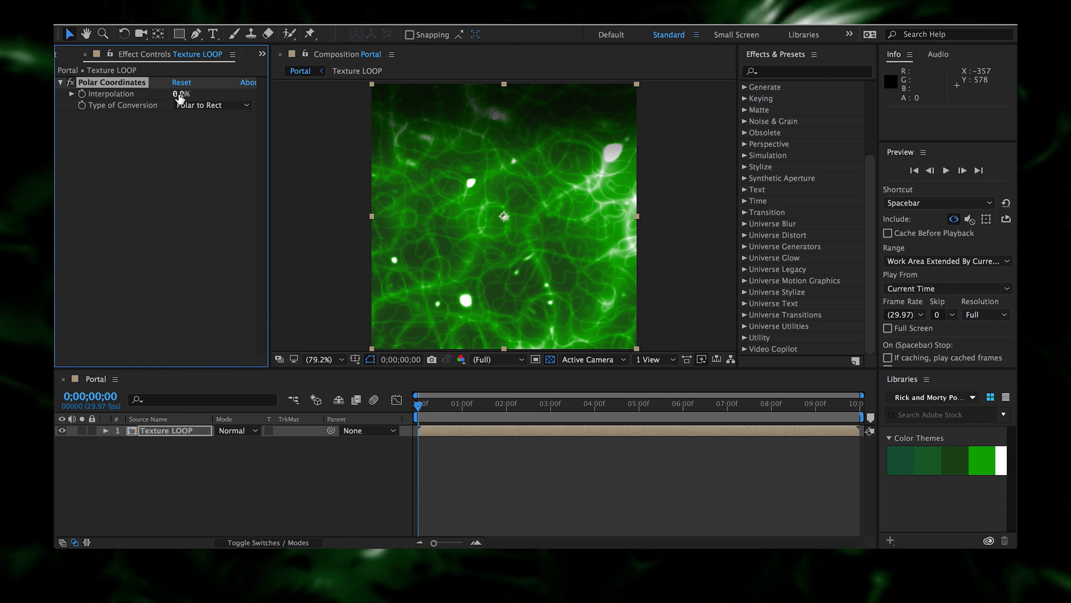
{"action": "left_click", "coordinate": [196, 105]}
{"action": "left_click_drag", "start_coordinate": [178, 95], "coordinate": [352, 124]}
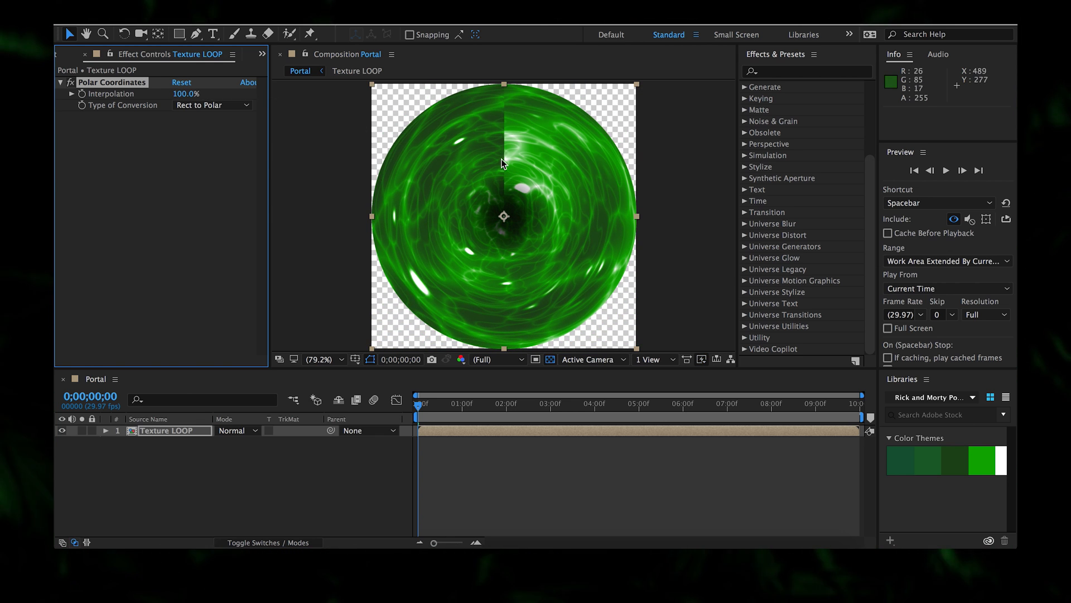
{"action": "key", "text": "Delete"}
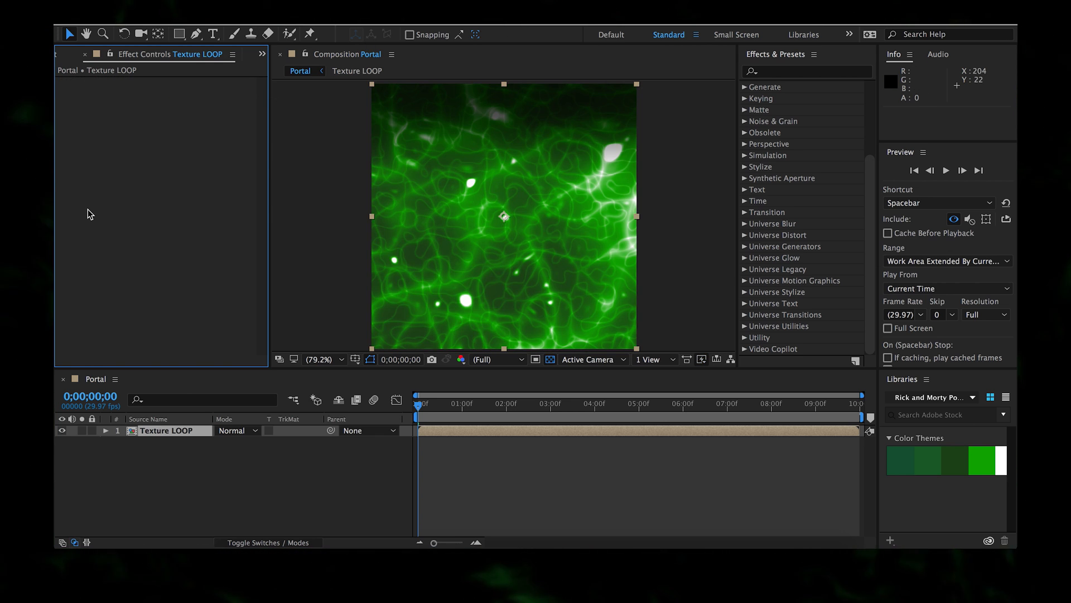
- Add an Offset effect with Shift Center To set to 0.0, 500.0
{"action": "right_click", "coordinate": [88, 209]}
{"action": "mouse_move", "coordinate": [178, 218]}
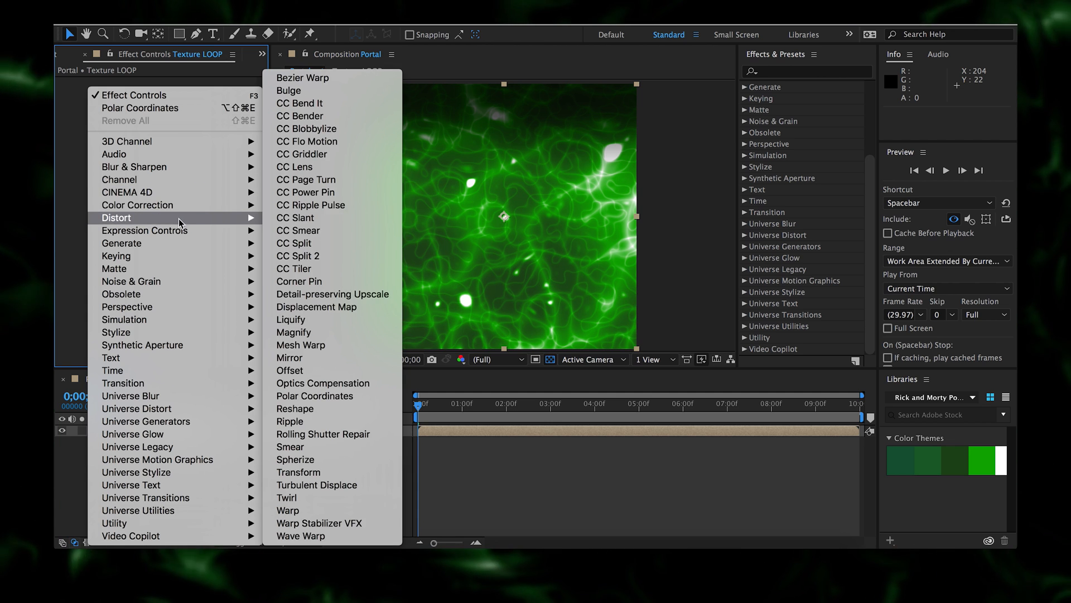
{"action": "left_click", "coordinate": [318, 369]}
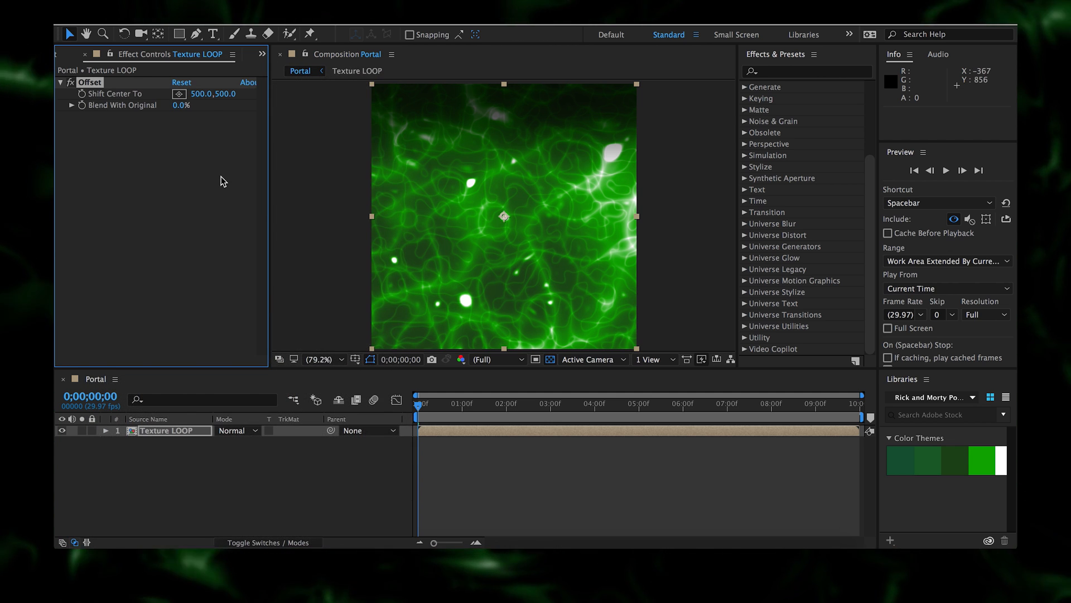
{"action": "left_click", "coordinate": [225, 94]}
{"action": "left_click", "coordinate": [204, 92]}
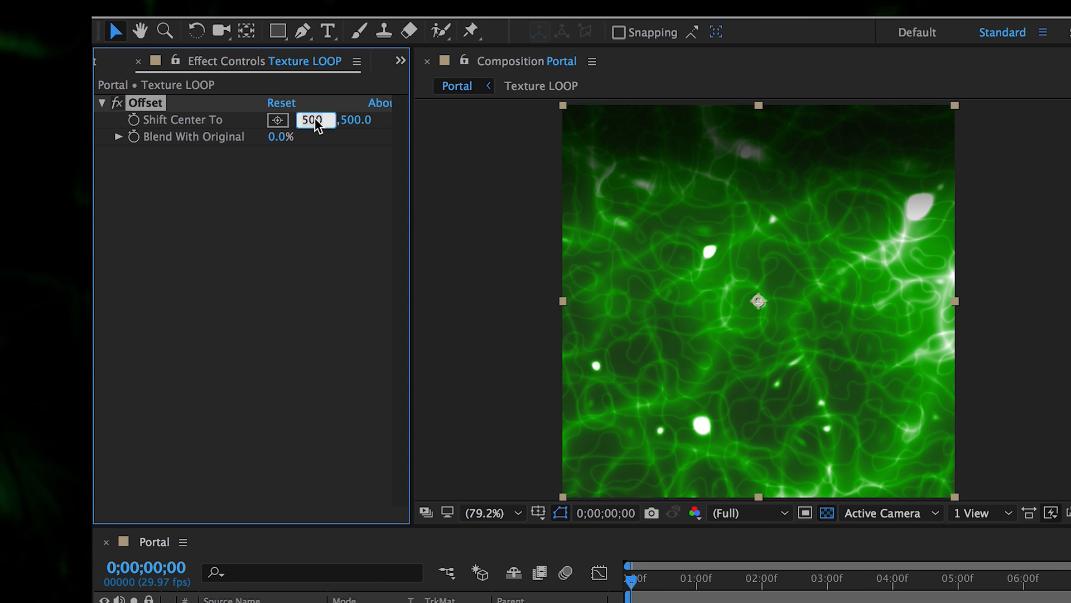
{"action": "type", "text": "0"}
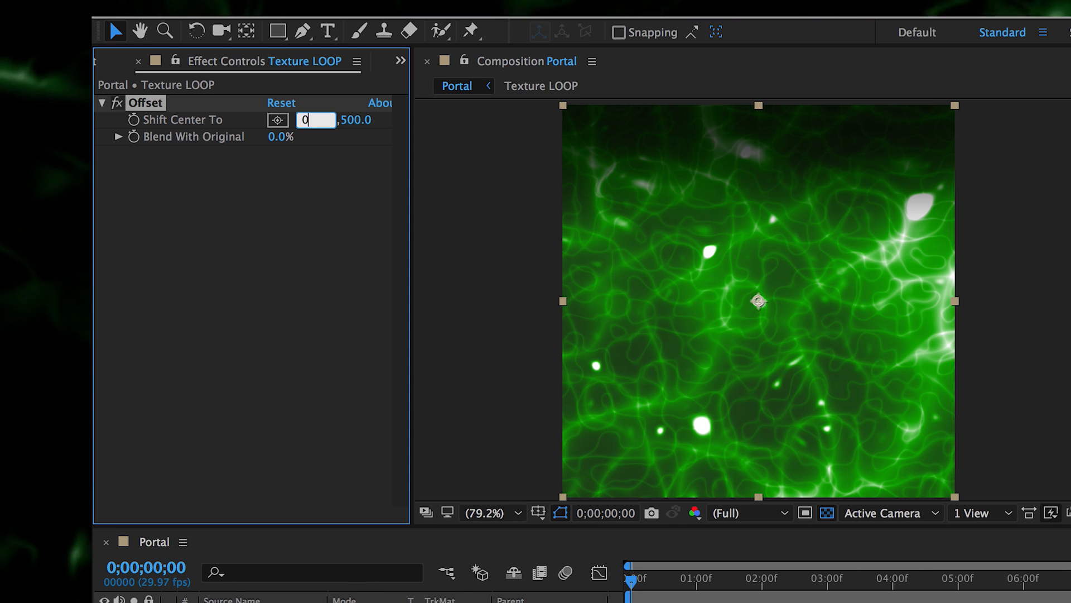
{"action": "key", "text": "Return"}
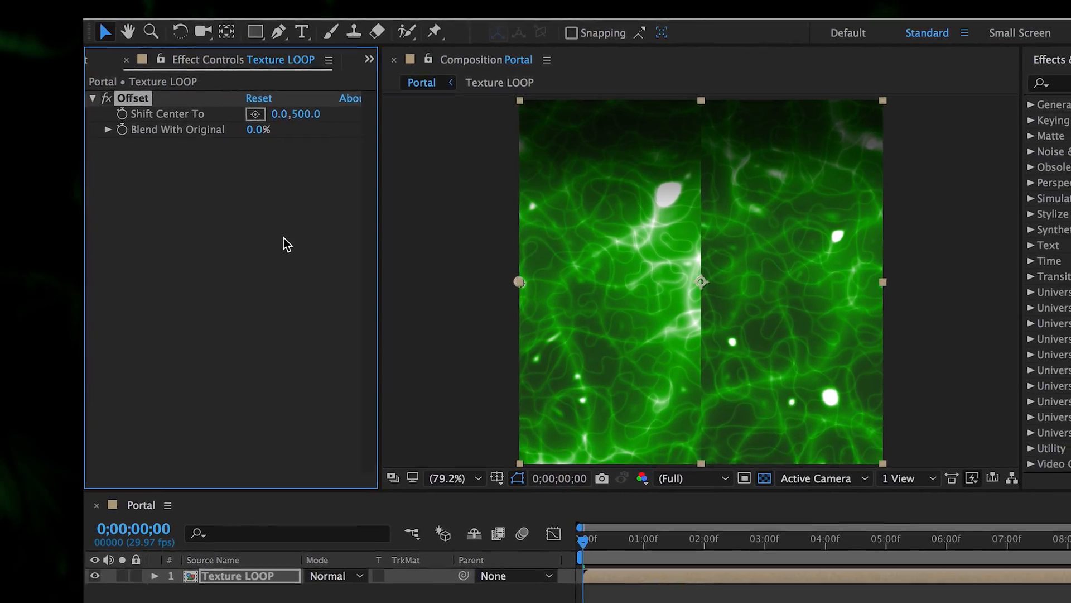
- Add a Linear Wipe with Feather 75 and Transition Completion 40%
{"action": "right_click", "coordinate": [312, 262]}
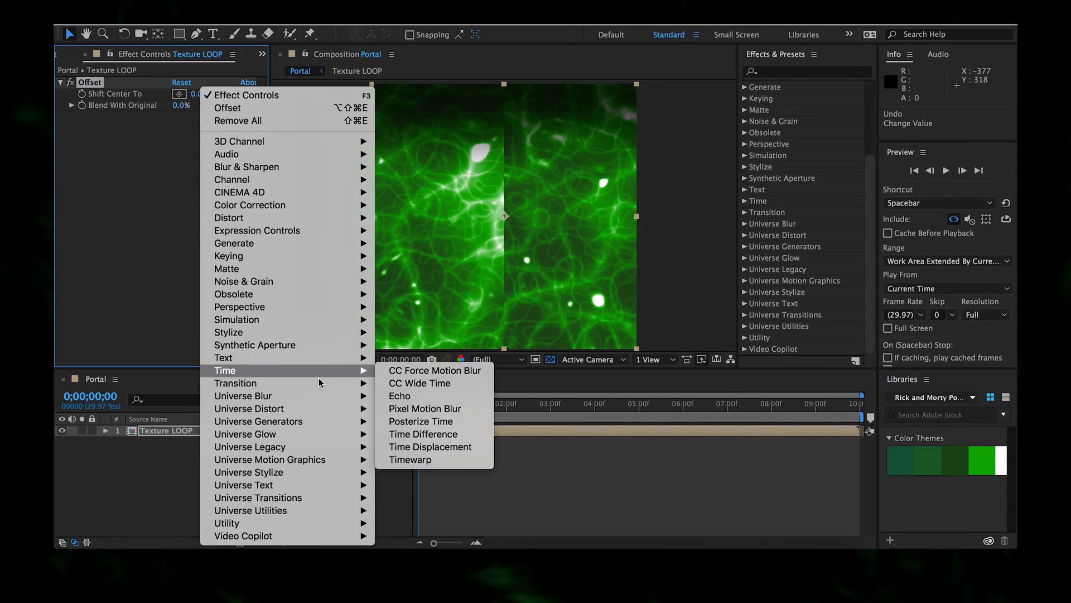
{"action": "mouse_move", "coordinate": [395, 460]}
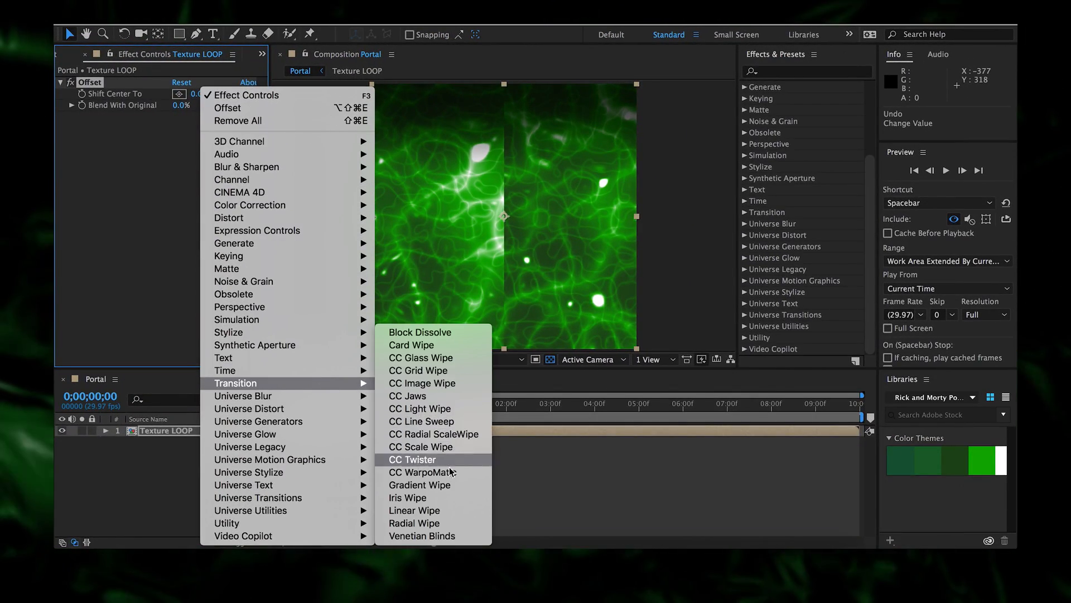
{"action": "left_click", "coordinate": [443, 509]}
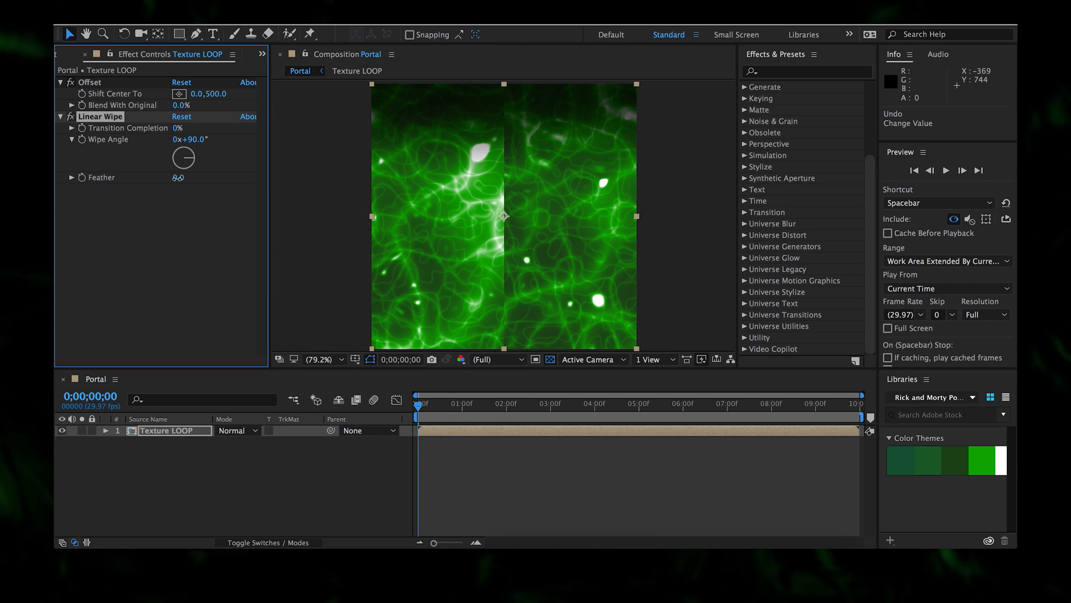
{"action": "left_click_drag", "start_coordinate": [178, 178], "coordinate": [236, 185]}
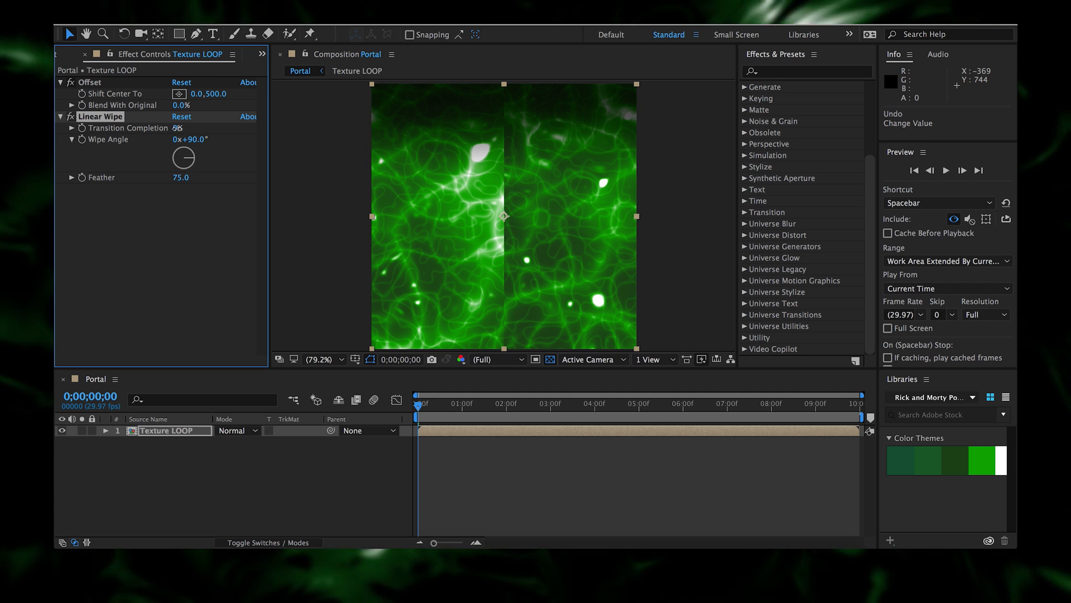
{"action": "left_click_drag", "start_coordinate": [177, 129], "coordinate": [208, 135]}
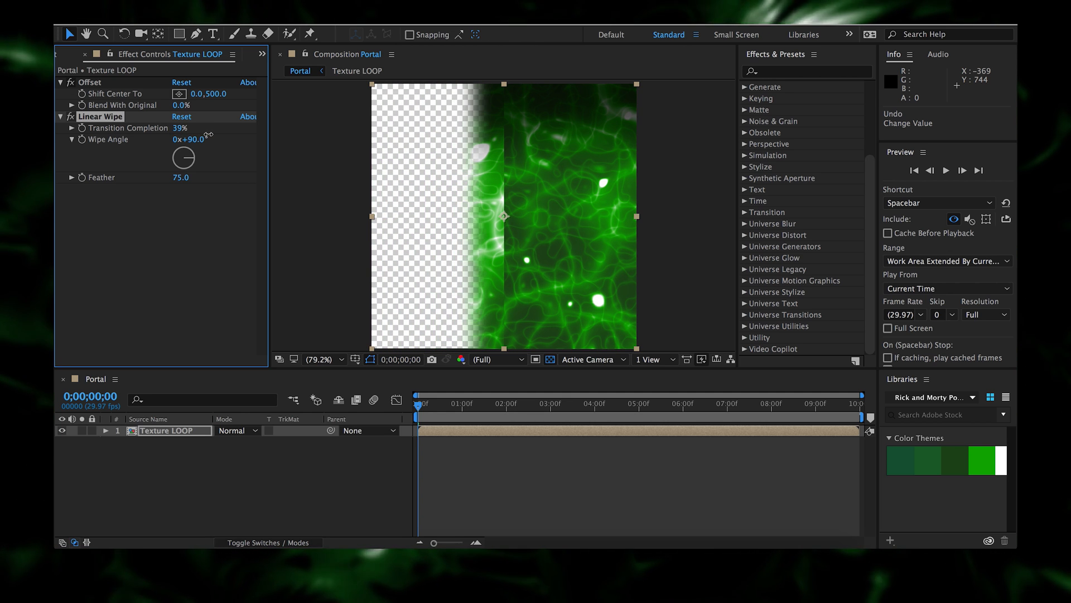
{"action": "left_click", "coordinate": [177, 128]}
{"action": "type", "text": "40"}
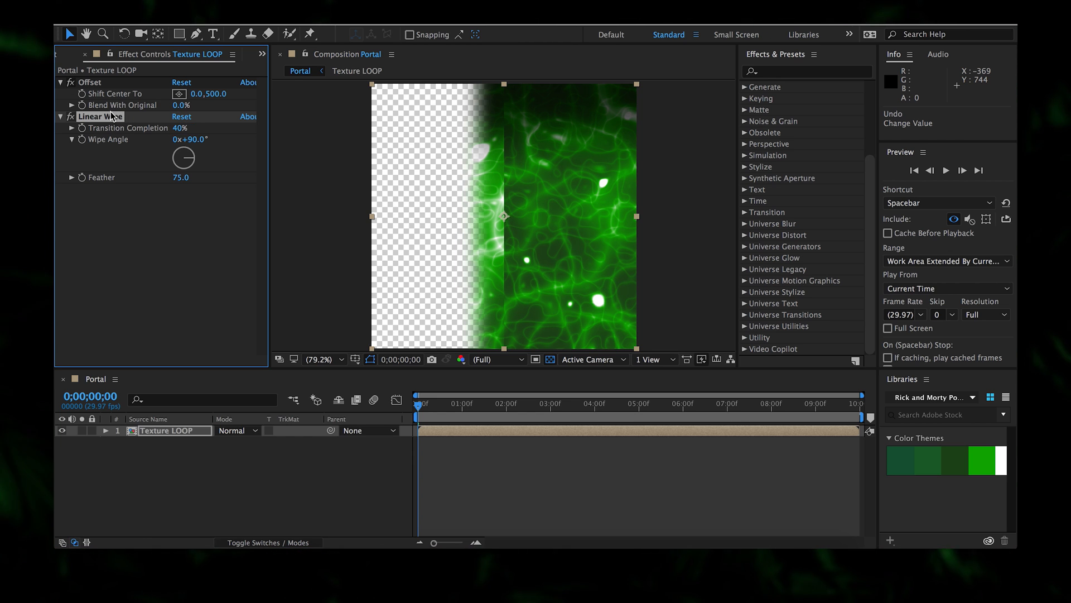
{"action": "key", "text": "super+s"}
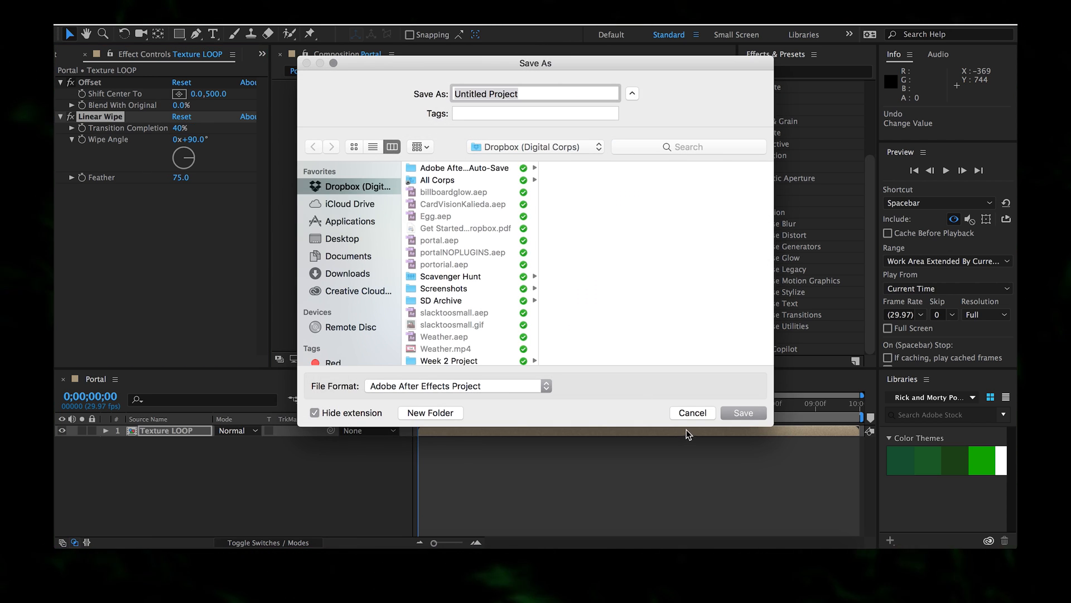
{"action": "left_click", "coordinate": [692, 412]}
- Duplicate the Linear Wipe and set the copy's Wipe Angle to -90°
{"action": "key", "text": "super+d"}
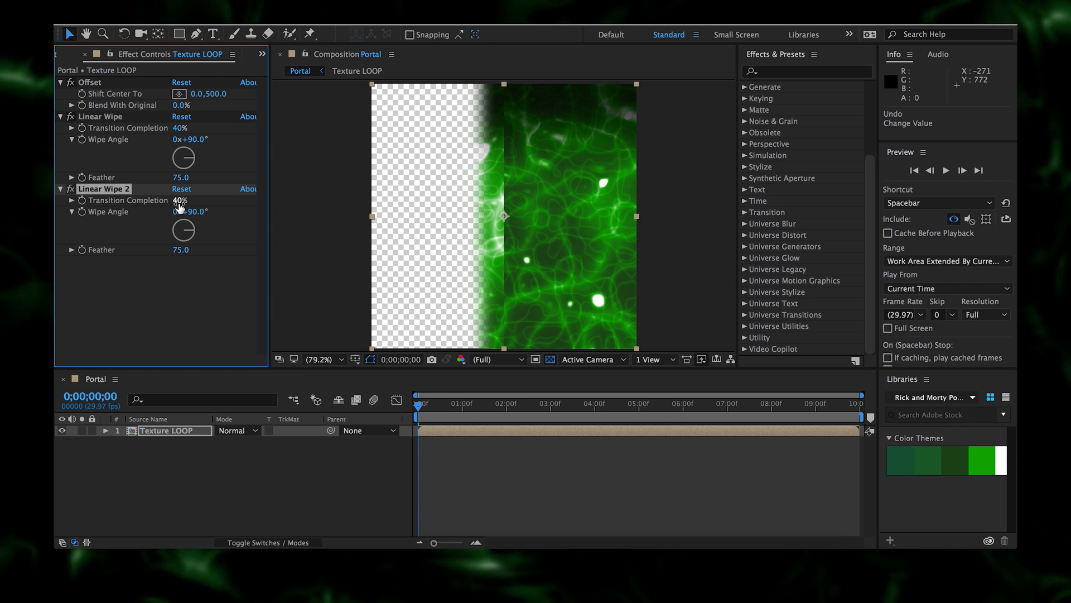
{"action": "type", "text": "-90"}
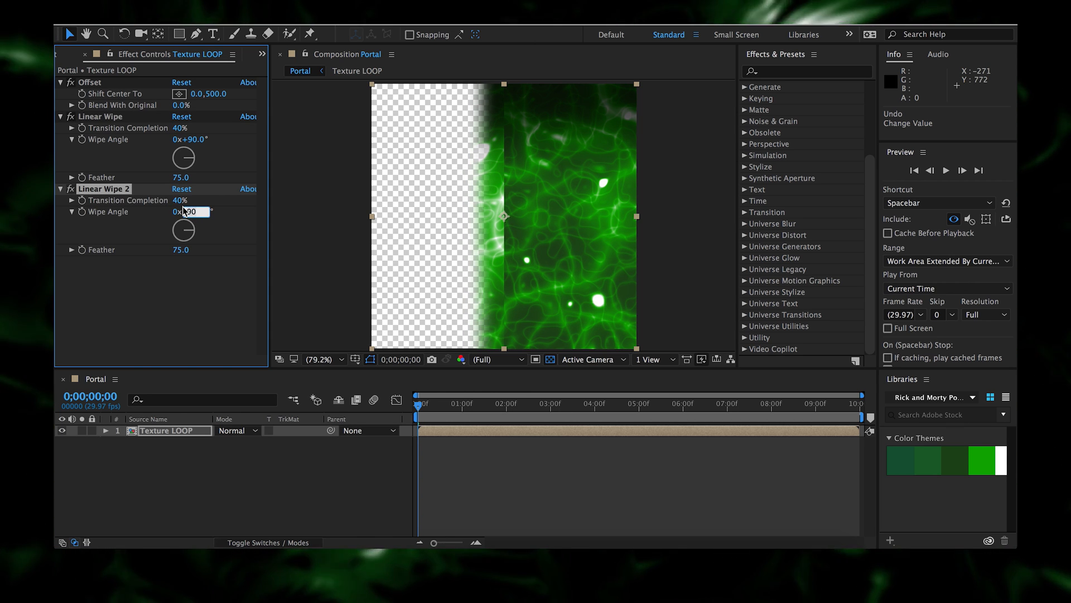
{"action": "key", "text": "Return"}
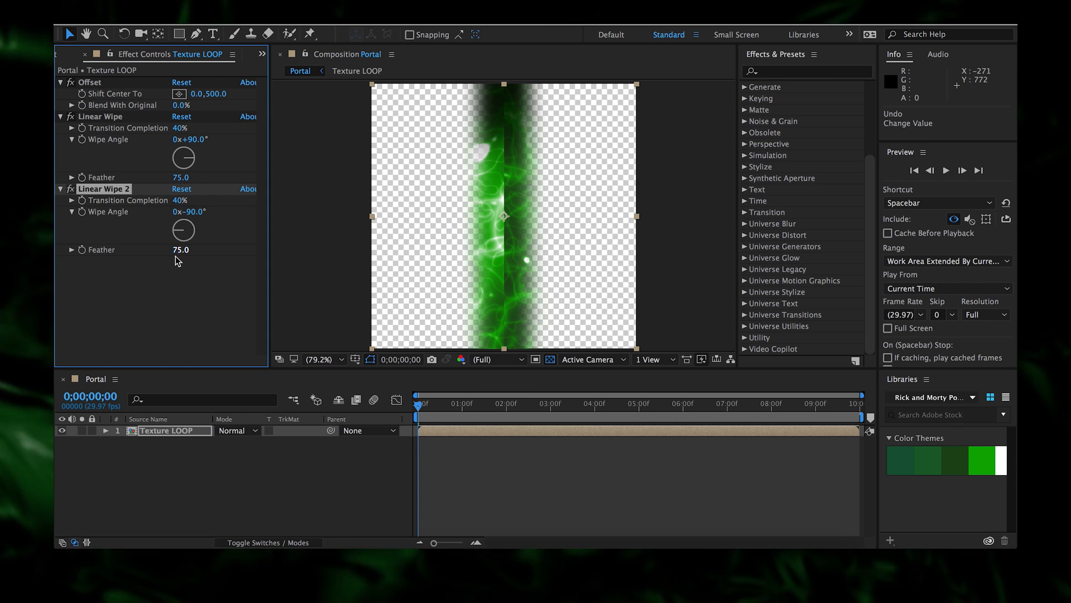
- Add an Invert effect that inverts only the Alpha channel
{"action": "right_click", "coordinate": [149, 283]}
{"action": "mouse_move", "coordinate": [234, 215]}
{"action": "mouse_move", "coordinate": [228, 180]}
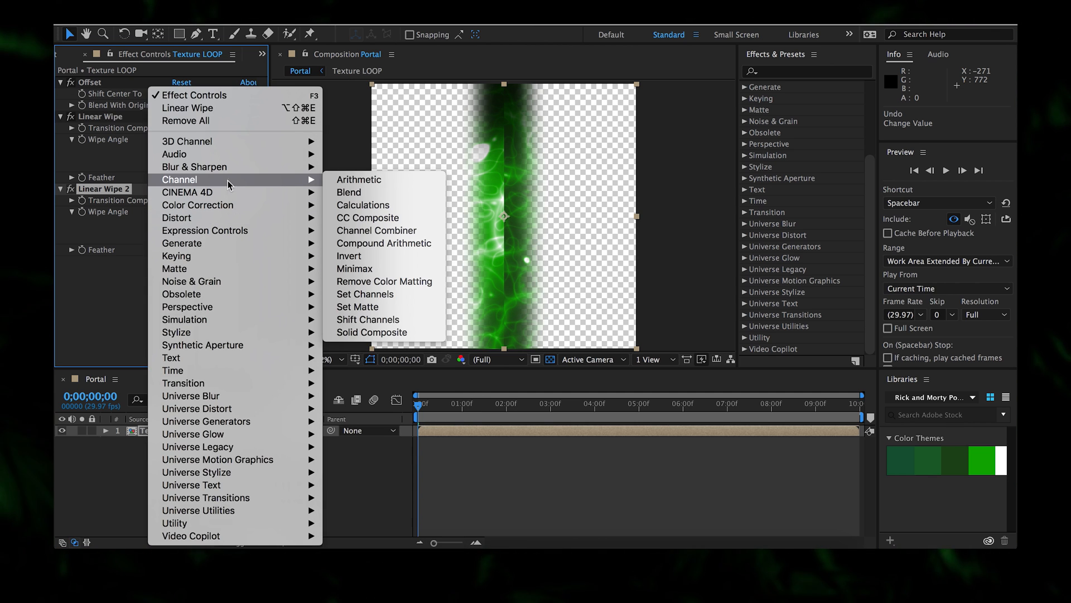
{"action": "left_click", "coordinate": [380, 256]}
{"action": "left_click", "coordinate": [213, 273]}
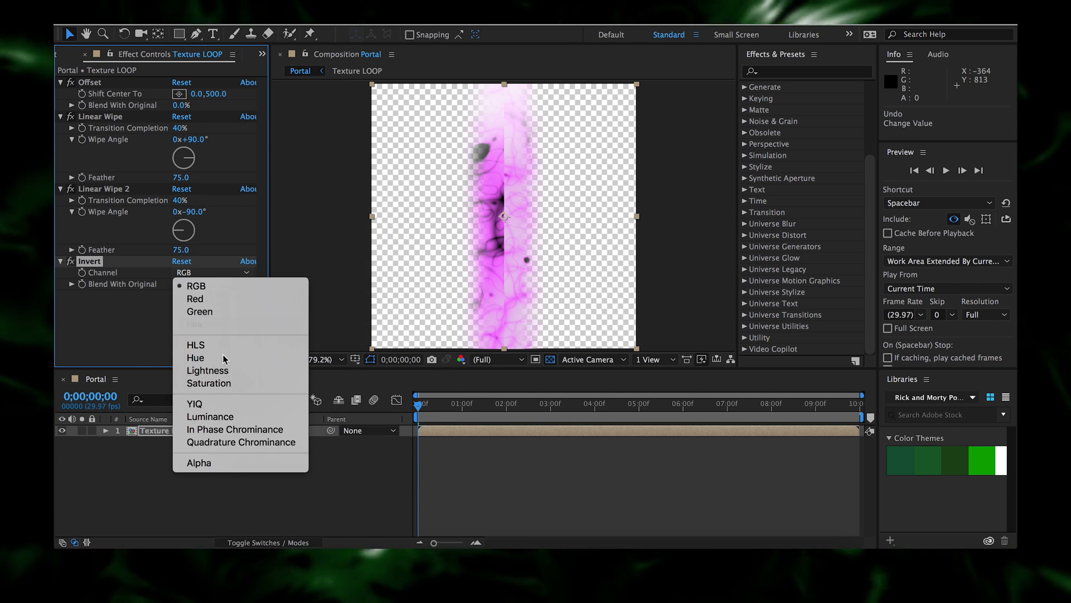
{"action": "left_click", "coordinate": [222, 464]}
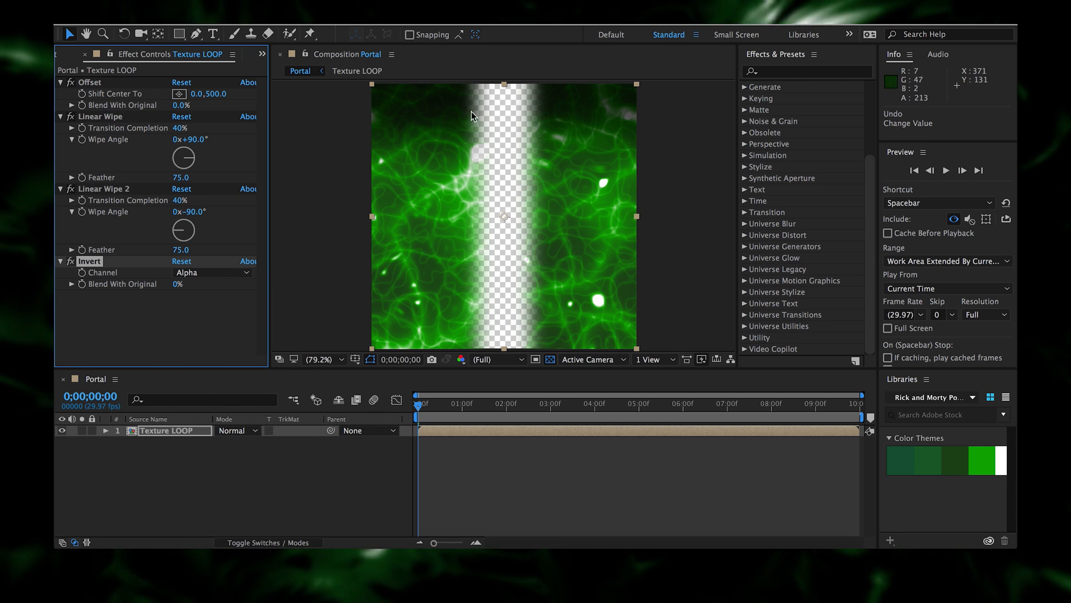
- Add CC Composite set to Behind with RGB Only unchecked
{"action": "right_click", "coordinate": [186, 327]}
{"action": "mouse_move", "coordinate": [279, 186]}
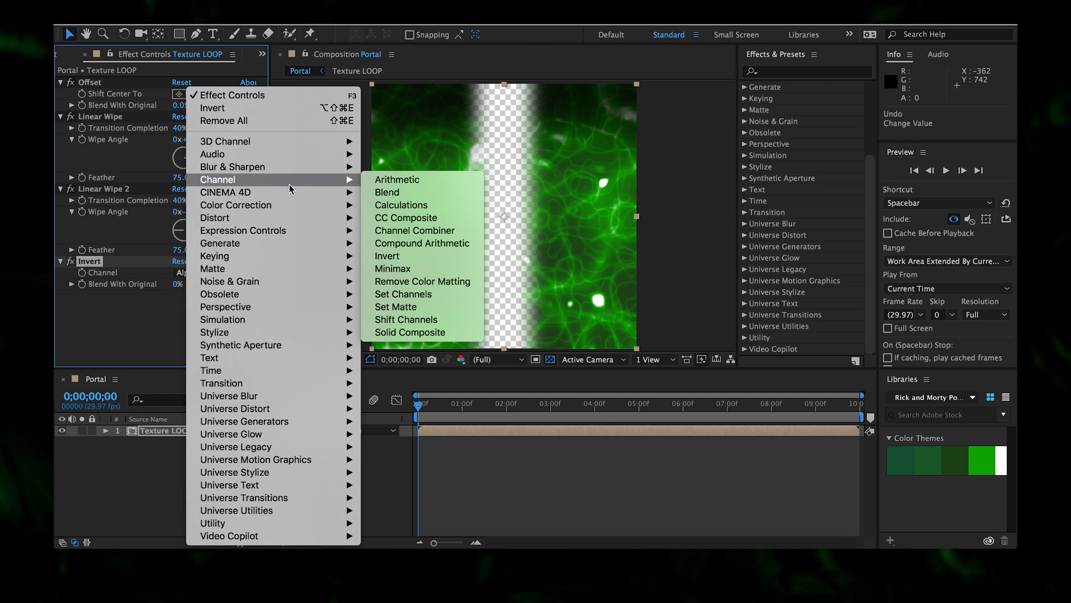
{"action": "key", "text": "Escape"}
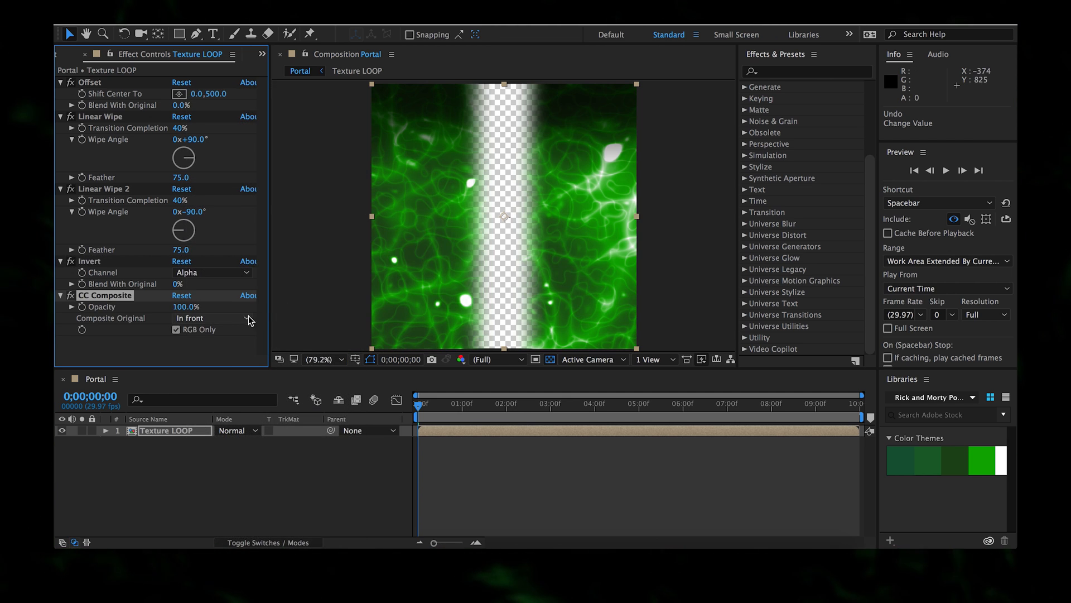
{"action": "left_click", "coordinate": [239, 318]}
{"action": "left_click", "coordinate": [256, 72]}
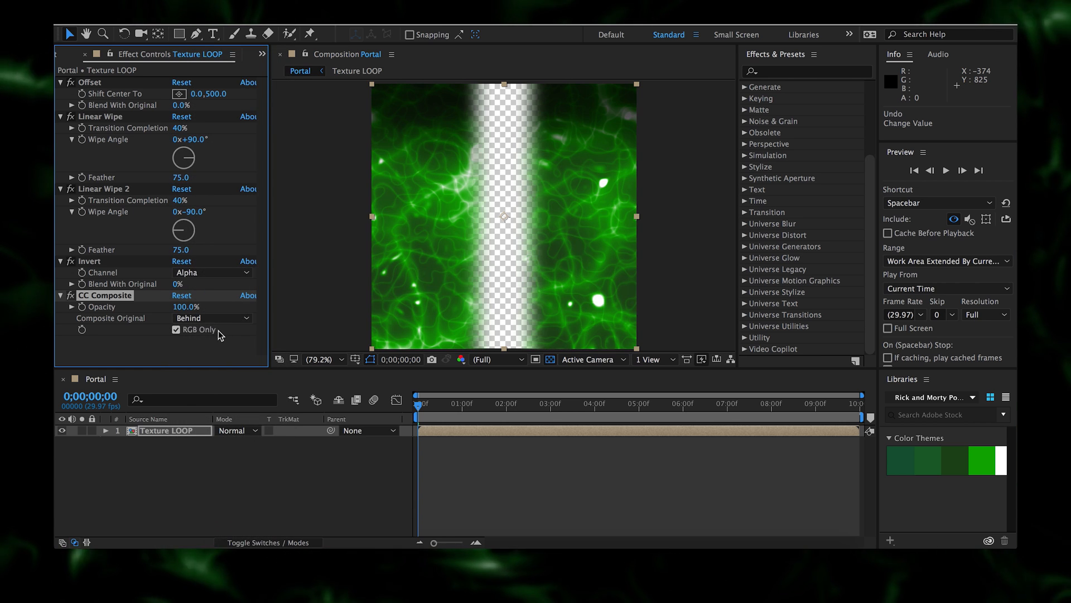
{"action": "left_click", "coordinate": [196, 329]}
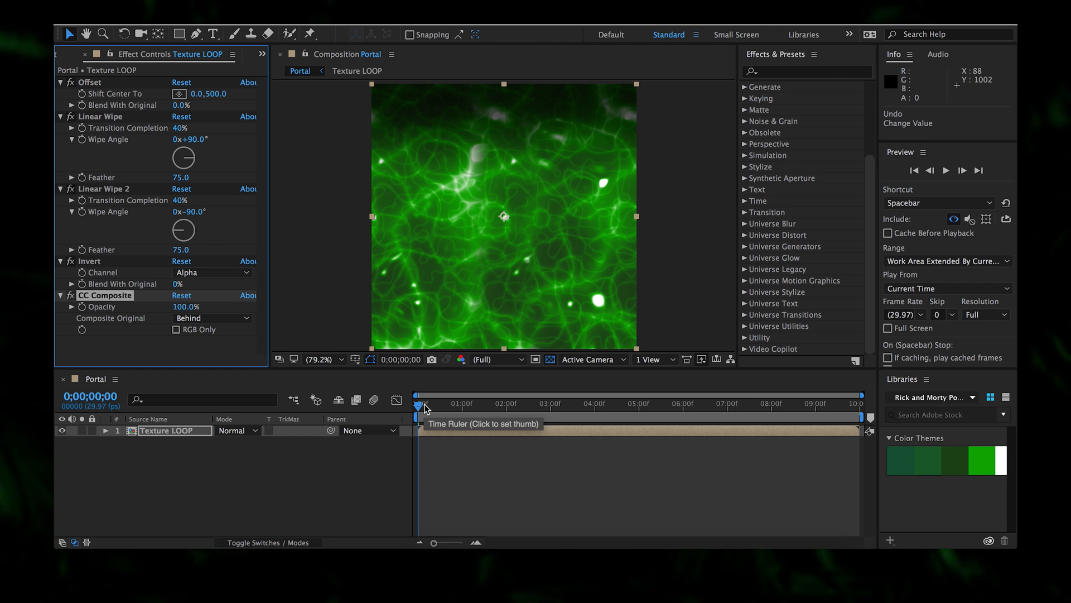
- Tune the two Linear Wipes' completion to about 29% and 25%, checking with previews
{"action": "key", "text": "space"}
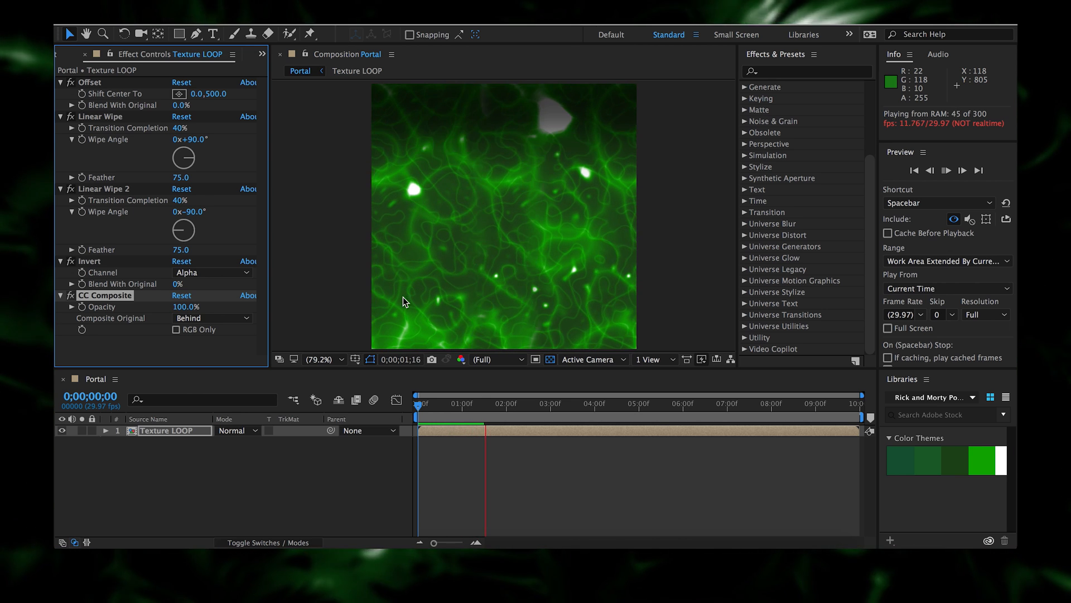
{"action": "left_click", "coordinate": [427, 417]}
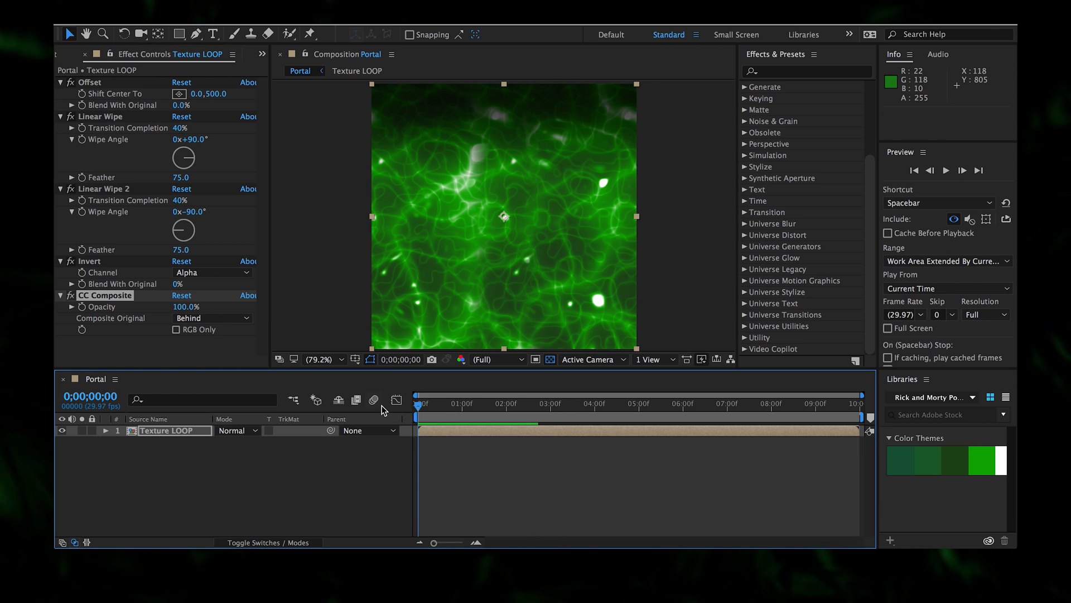
{"action": "left_click_drag", "start_coordinate": [181, 128], "coordinate": [172, 130]}
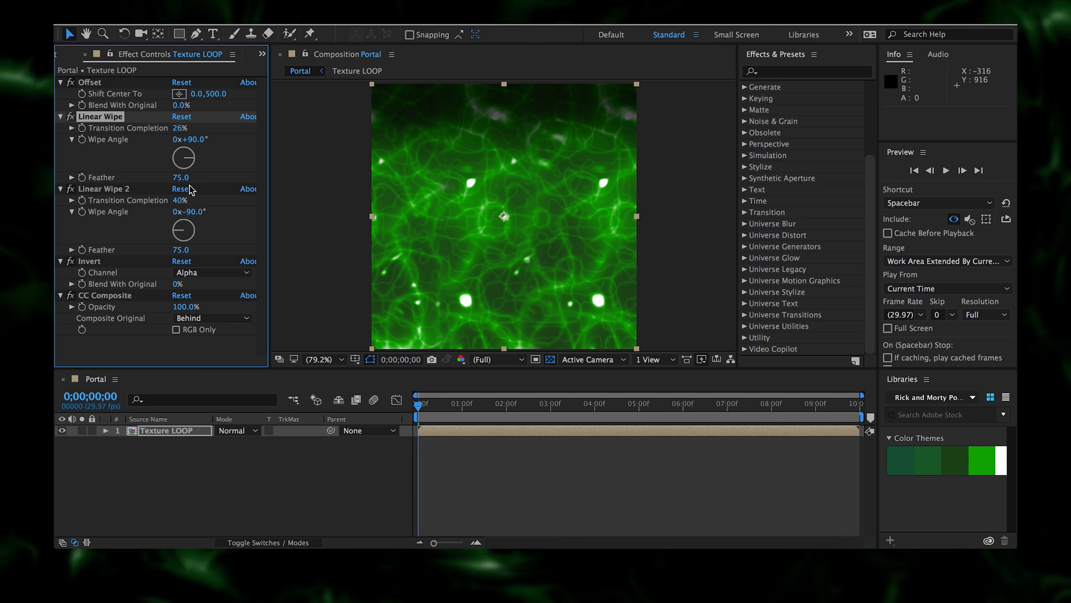
{"action": "left_click_drag", "start_coordinate": [180, 199], "coordinate": [175, 200]}
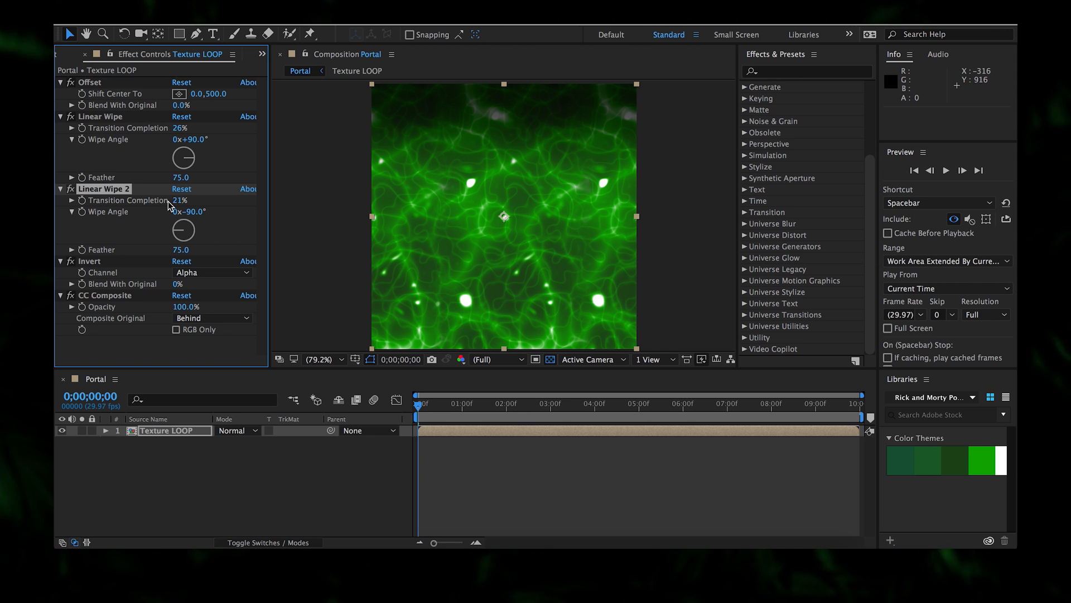
{"action": "key", "text": "space"}
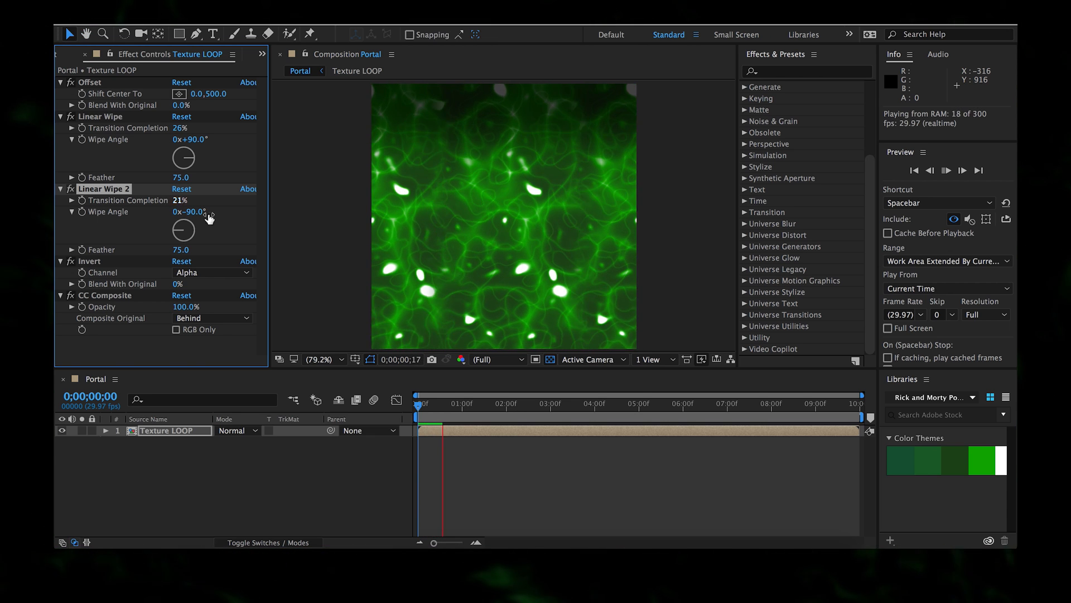
{"action": "left_click_drag", "start_coordinate": [418, 405], "coordinate": [320, 377]}
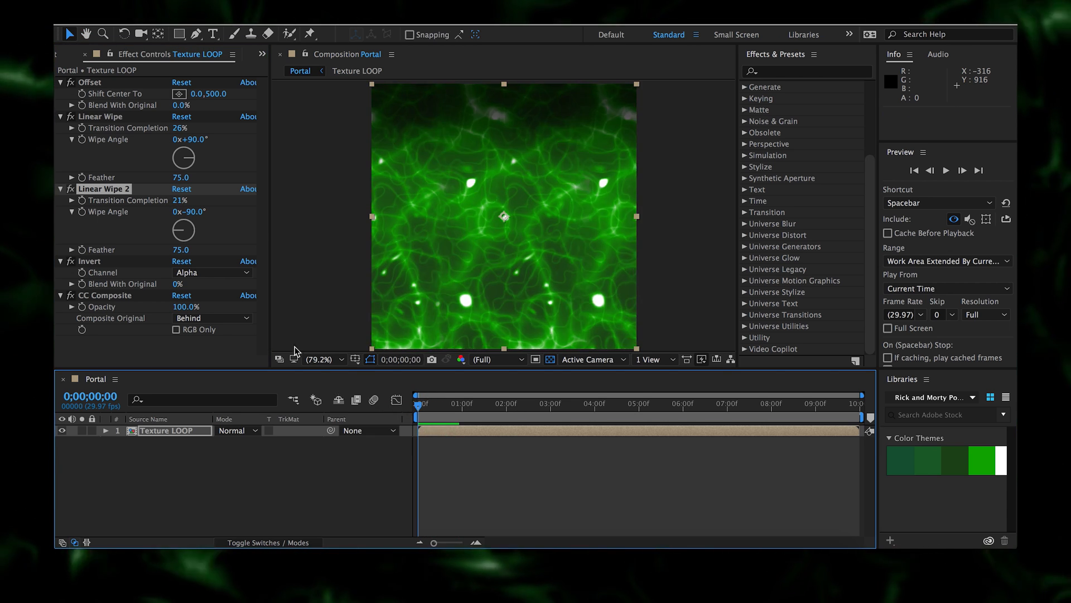
{"action": "left_click_drag", "start_coordinate": [182, 201], "coordinate": [184, 201]}
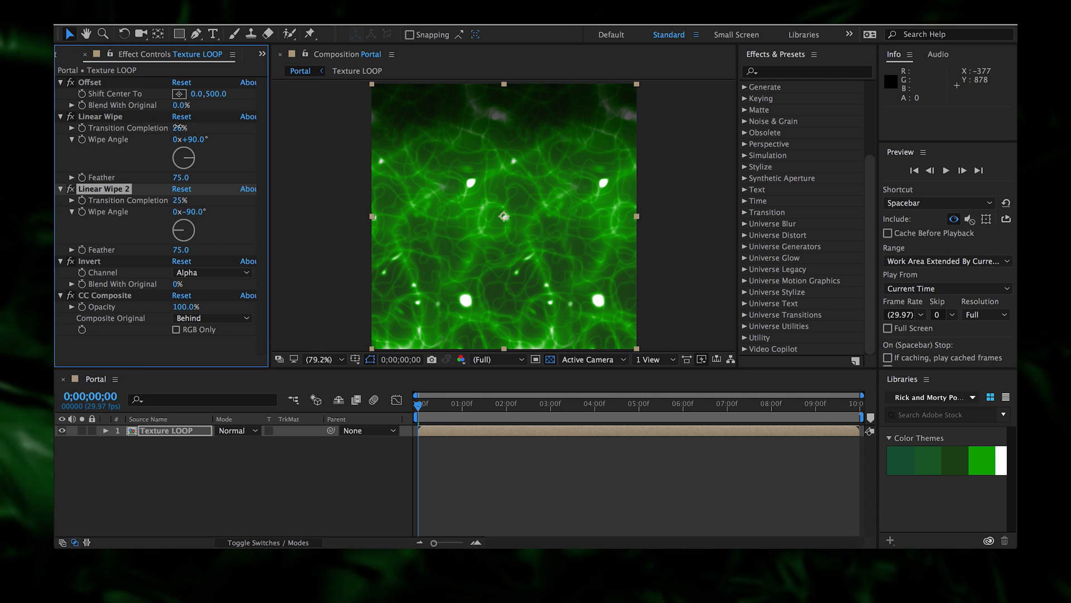
{"action": "left_click_drag", "start_coordinate": [178, 128], "coordinate": [179, 127]}
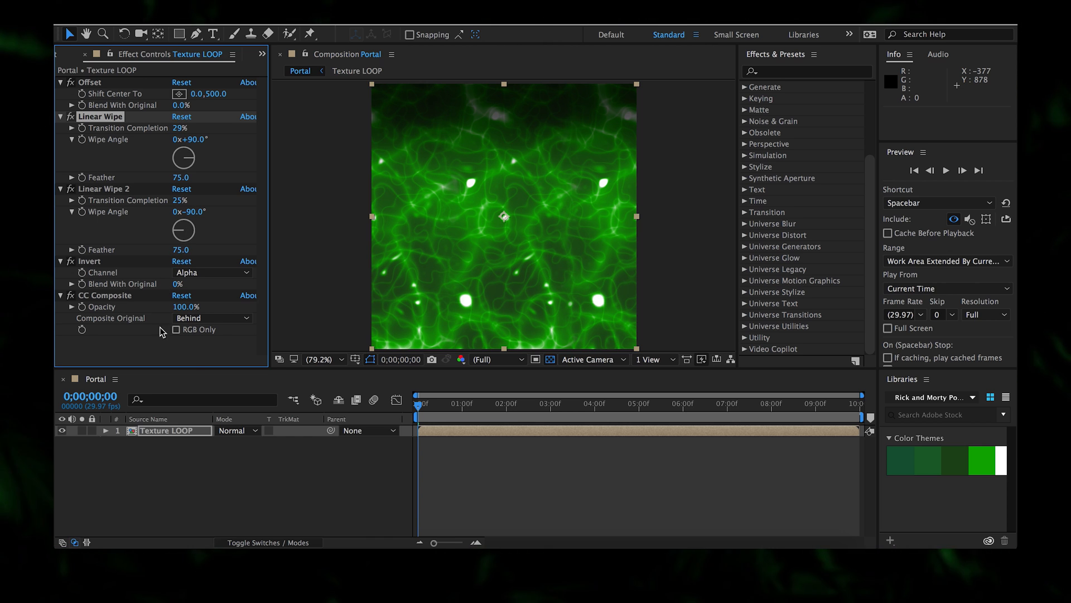
- Select all of Texture LOOP's effects and collapse them
{"action": "left_click", "coordinate": [156, 343]}
{"action": "left_click", "coordinate": [93, 82]}
{"action": "key", "text": "super+a"}
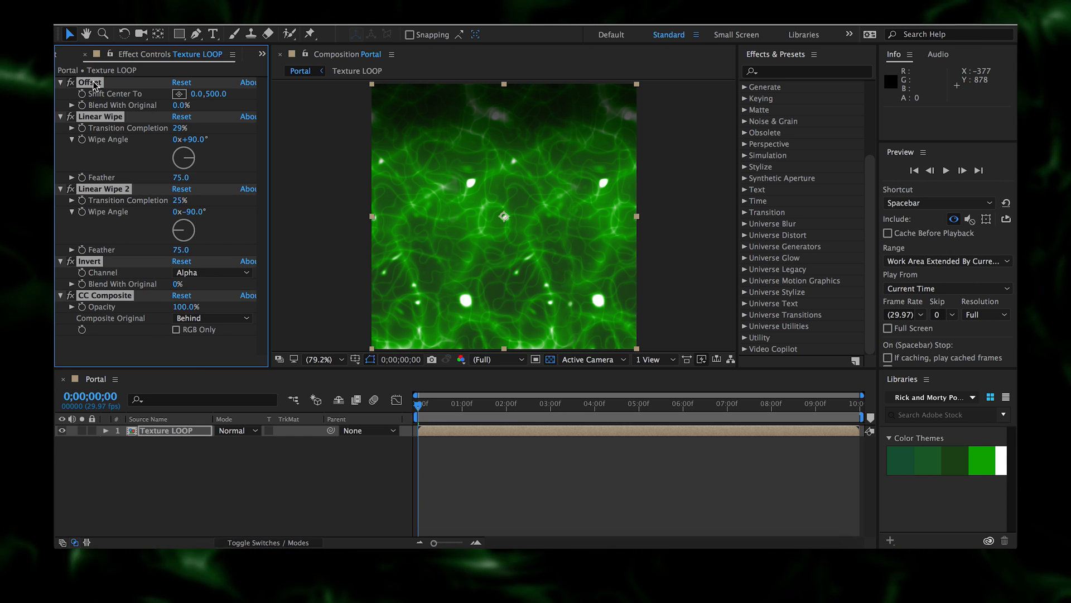
{"action": "left_click", "coordinate": [64, 83]}
- Add Polar Coordinates to the texture, set to Rect to Polar with 100% interpolation
{"action": "left_click", "coordinate": [115, 196]}
{"action": "right_click", "coordinate": [115, 195]}
{"action": "mouse_move", "coordinate": [225, 194]}
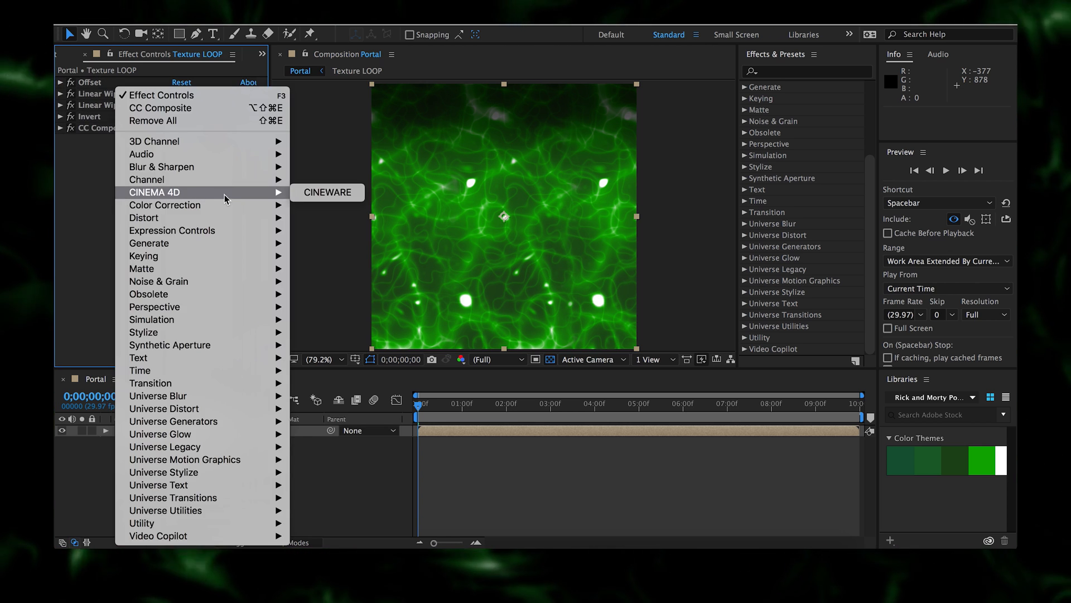
{"action": "mouse_move", "coordinate": [216, 216]}
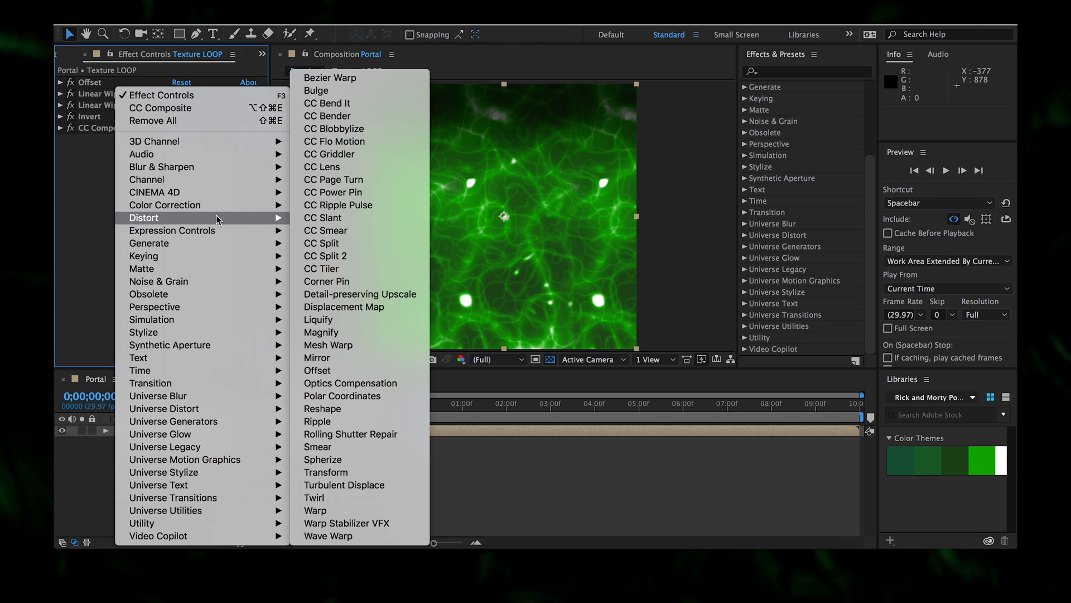
{"action": "left_click", "coordinate": [372, 396]}
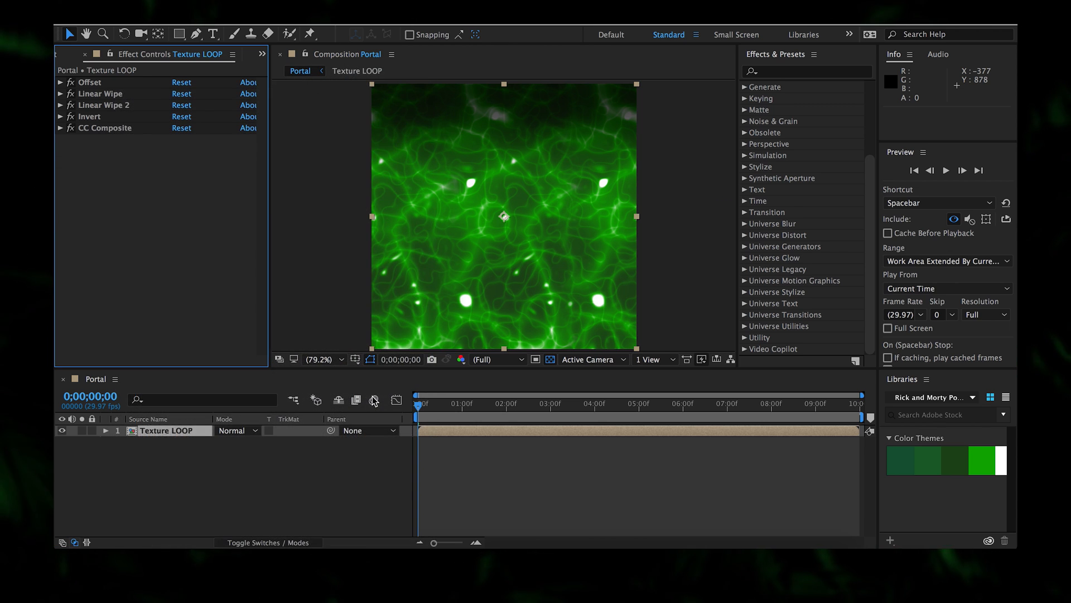
{"action": "left_click", "coordinate": [205, 162]}
{"action": "left_click", "coordinate": [205, 175]}
{"action": "left_click_drag", "start_coordinate": [181, 150], "coordinate": [284, 164]}
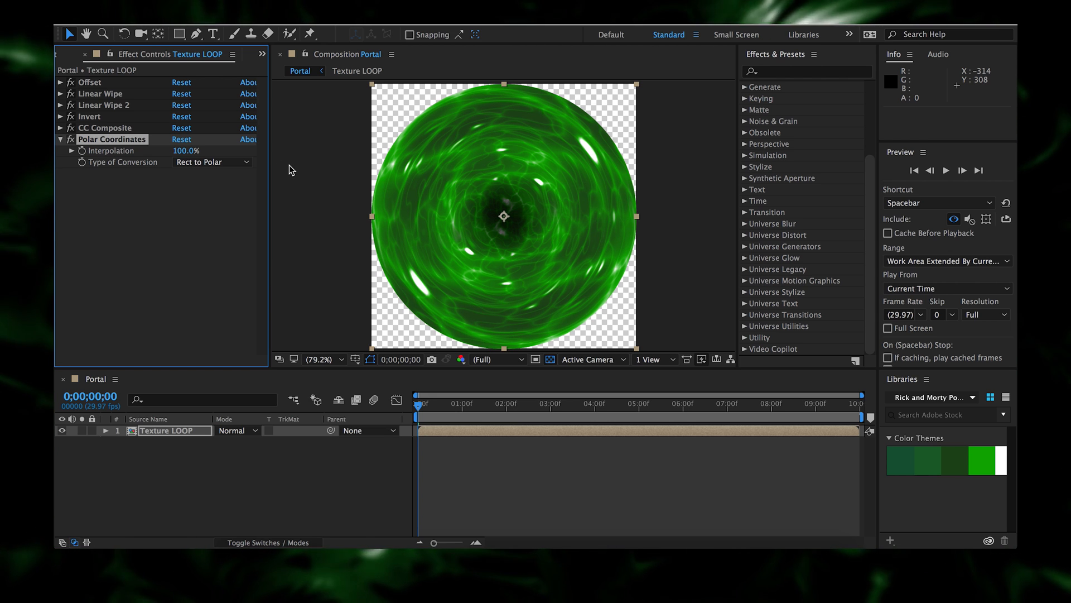
- Scale the green disc into an upright oval, about 56% wide and 75% tall
{"action": "left_click_drag", "start_coordinate": [637, 217], "coordinate": [593, 207]}
{"action": "left_click_drag", "start_coordinate": [505, 86], "coordinate": [503, 109]}
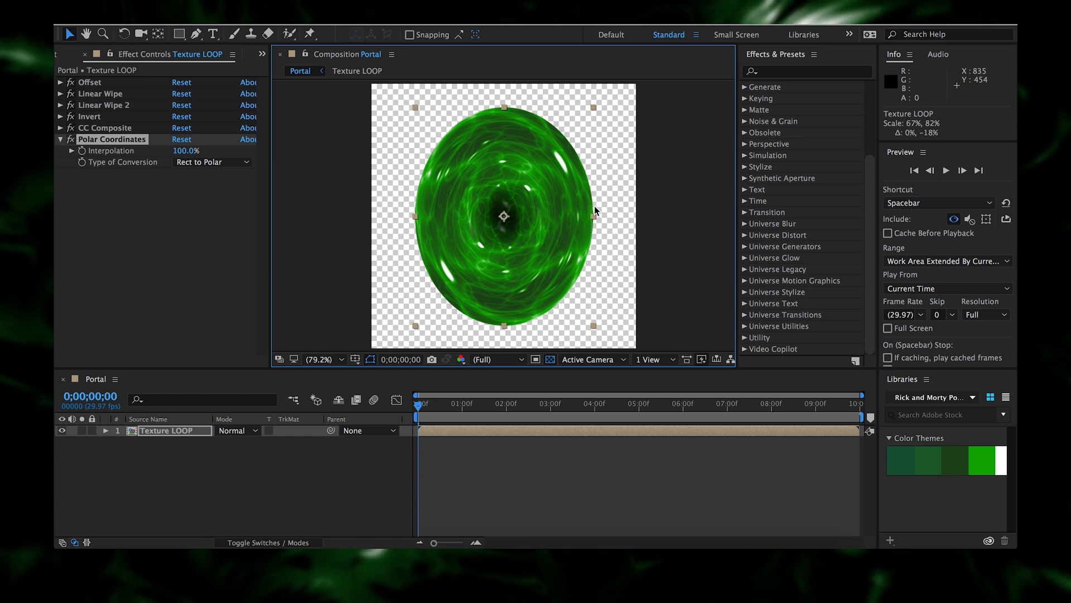
{"action": "left_click_drag", "start_coordinate": [594, 215], "coordinate": [575, 216]}
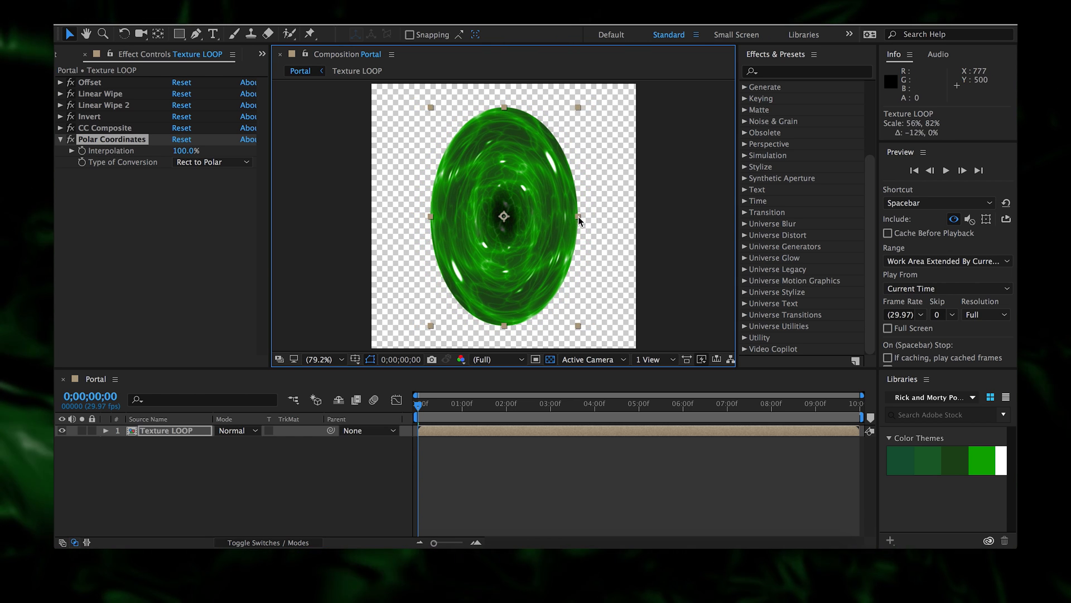
{"action": "left_click_drag", "start_coordinate": [505, 108], "coordinate": [504, 118]}
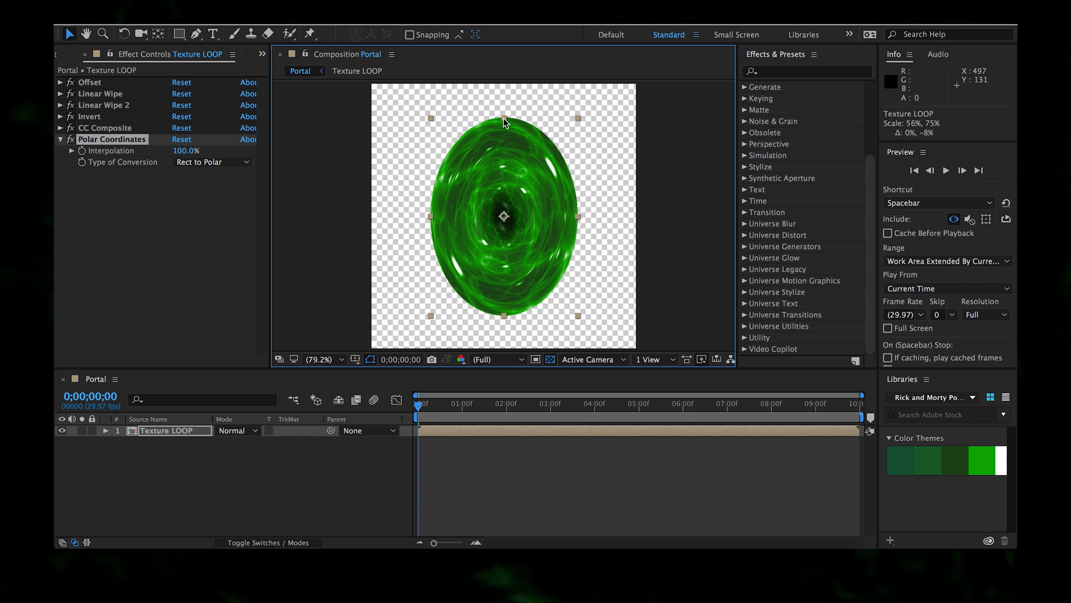
- Add Turbulent Displace to the oval with Size 50 and Amount 83
{"action": "right_click", "coordinate": [229, 263]}
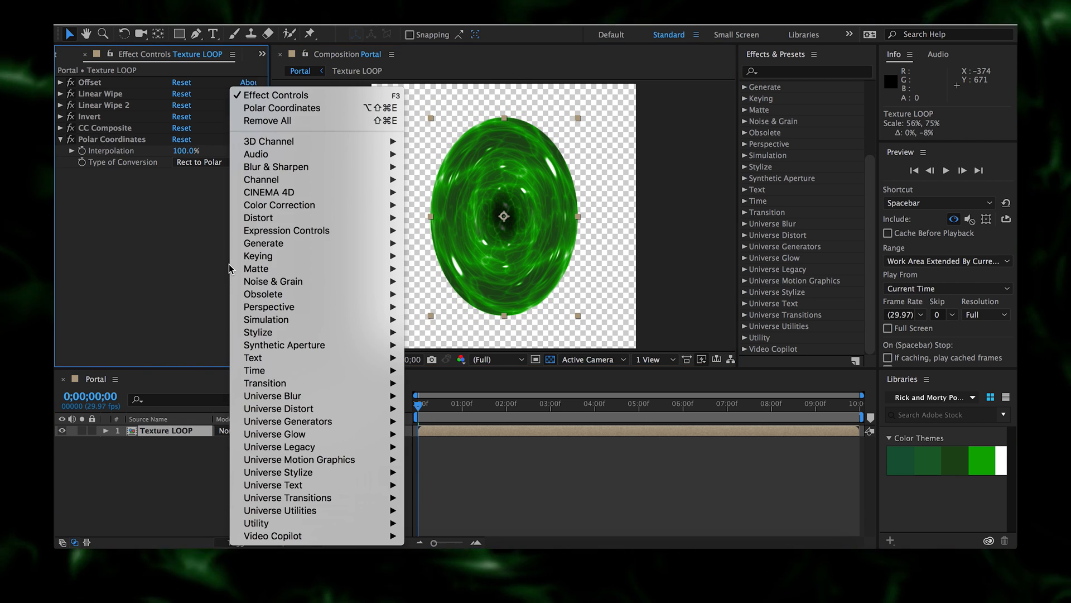
{"action": "mouse_move", "coordinate": [289, 217]}
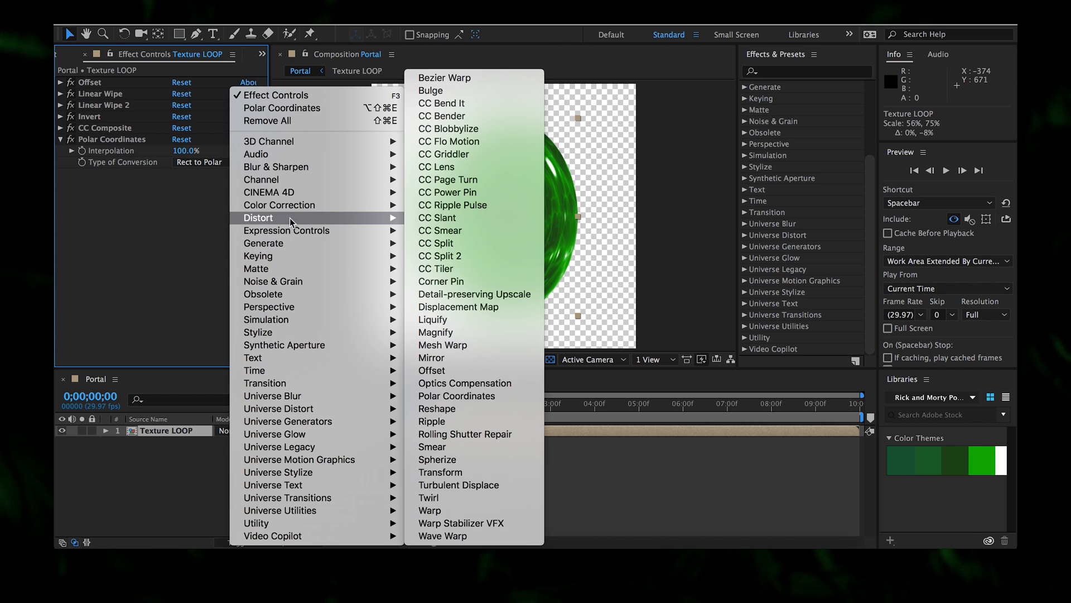
{"action": "left_click", "coordinate": [500, 485]}
{"action": "left_click", "coordinate": [186, 208]}
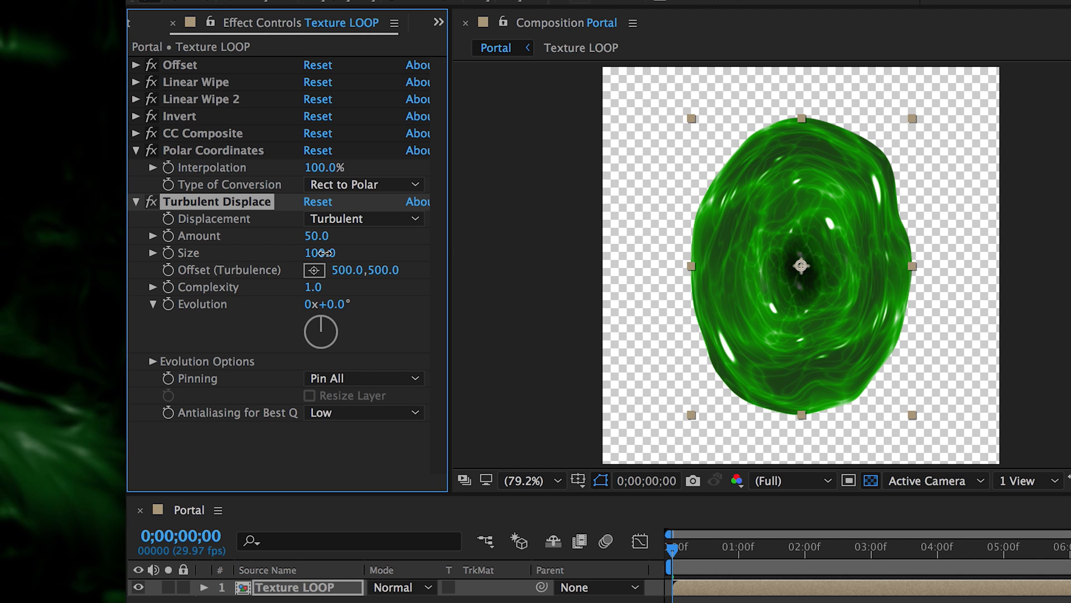
{"action": "type", "text": "50"}
{"action": "key", "text": "Return"}
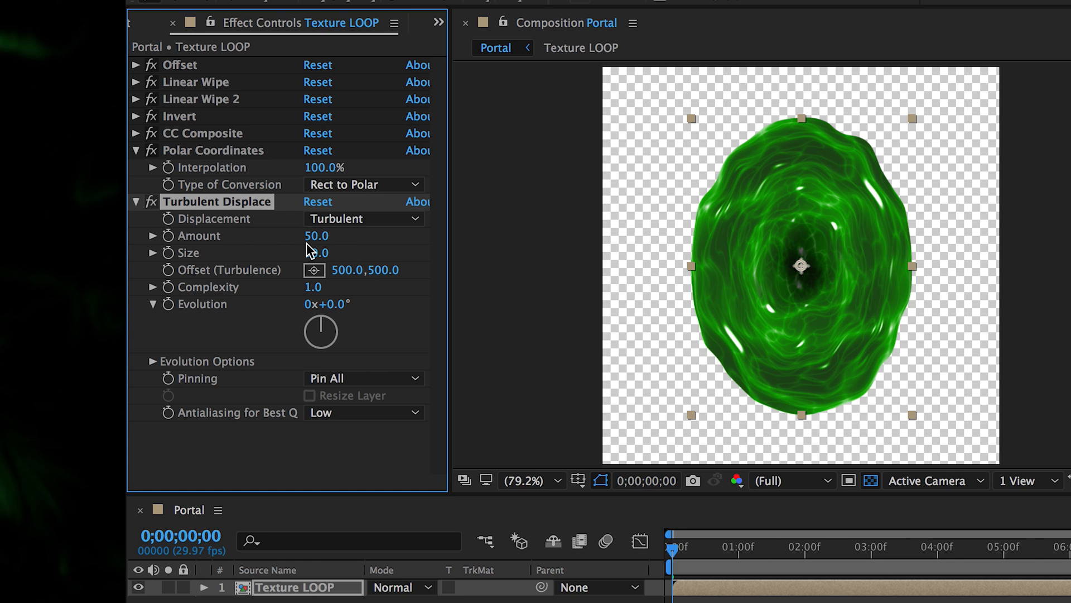
{"action": "left_click_drag", "start_coordinate": [318, 236], "coordinate": [358, 247]}
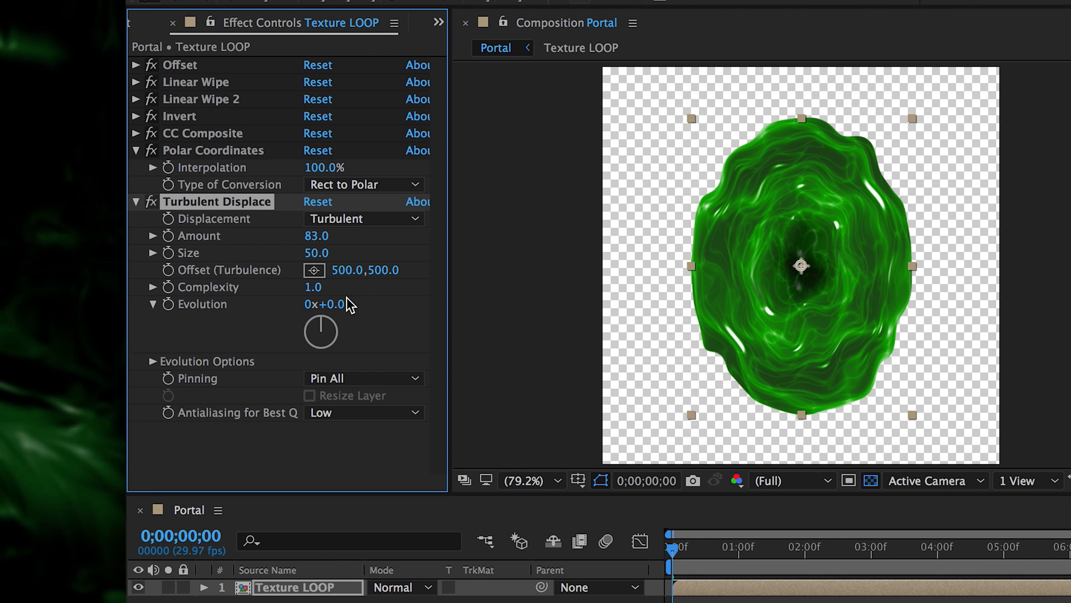
- Preview the warp, keyframe Evolution at frame 0, then jump to the comp's end
{"action": "left_click_drag", "start_coordinate": [674, 547], "coordinate": [614, 541]}
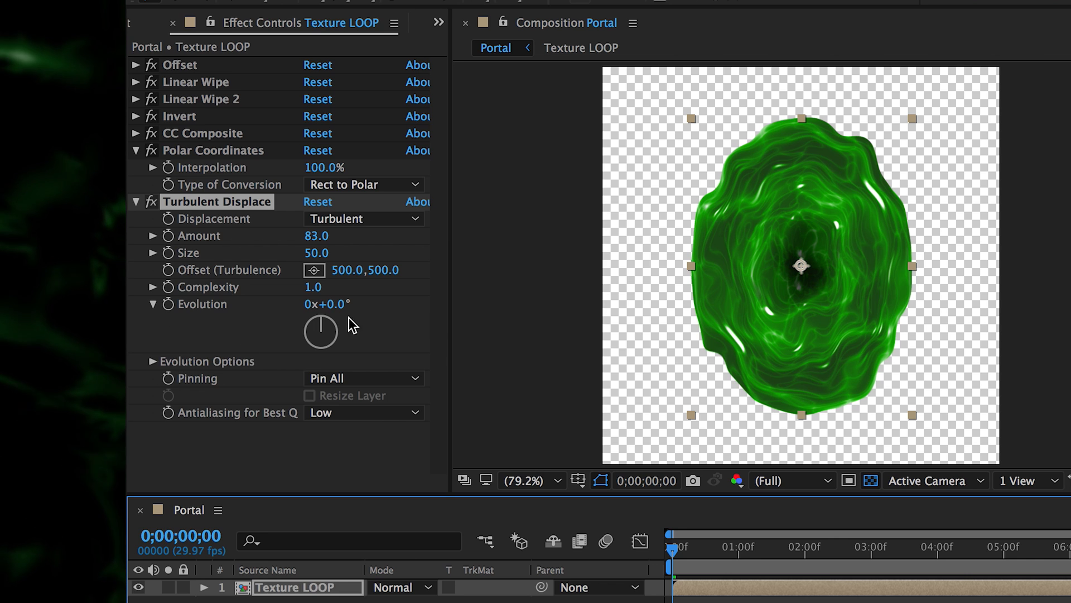
{"action": "left_click_drag", "start_coordinate": [692, 568], "coordinate": [522, 527]}
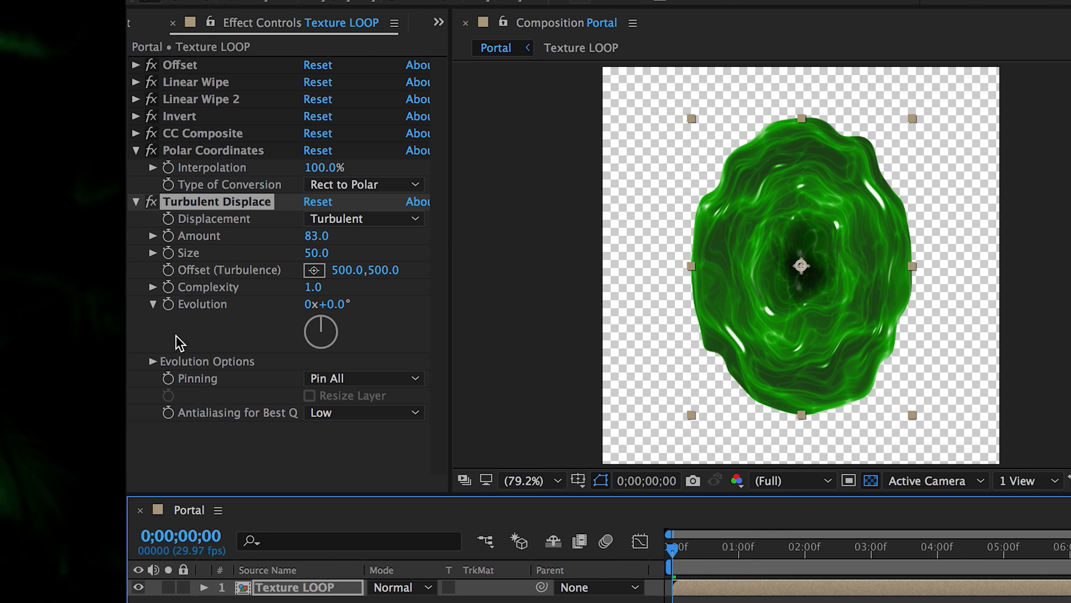
{"action": "left_click", "coordinate": [168, 305]}
{"action": "left_click_drag", "start_coordinate": [1065, 549], "coordinate": [1070, 549]}
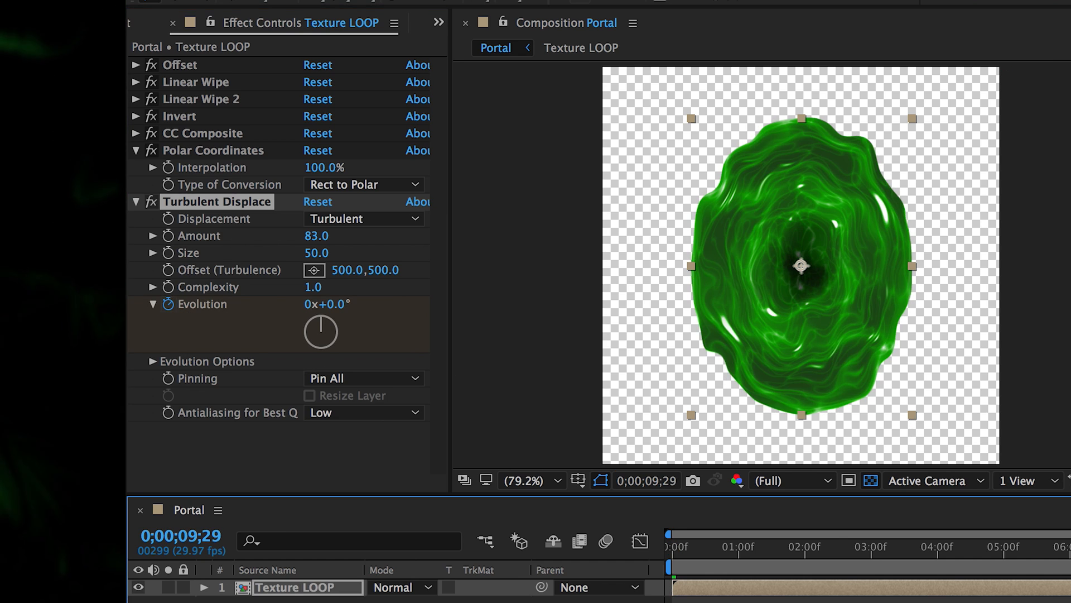
- Set Evolution to 3x at ten seconds and enable Cycle Evolution with 3 revolutions
{"action": "key", "text": "Page_Down"}
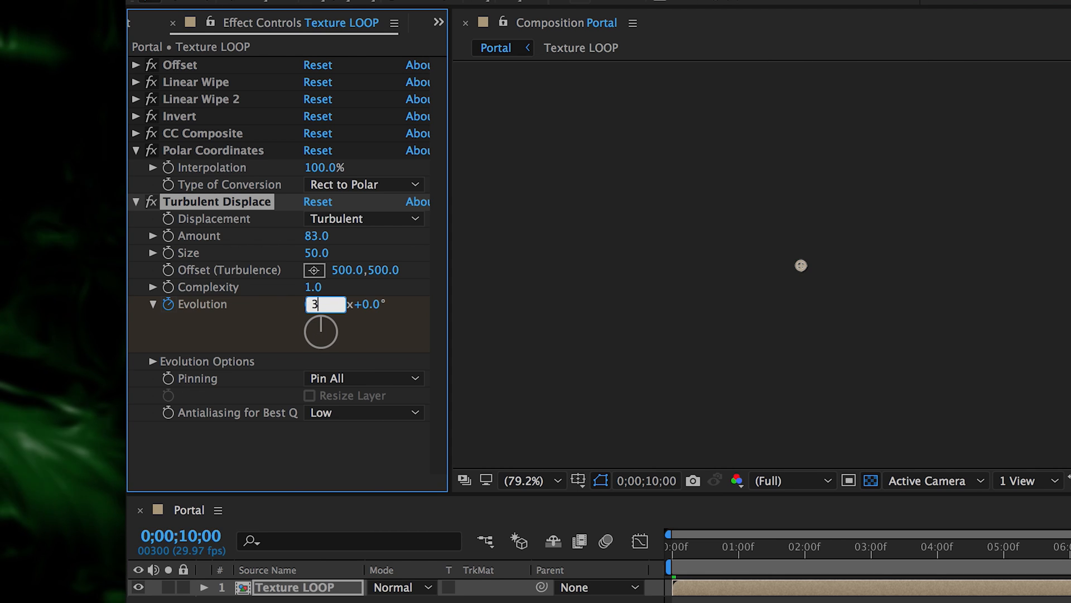
{"action": "key", "text": "Return"}
{"action": "left_click", "coordinate": [146, 362]}
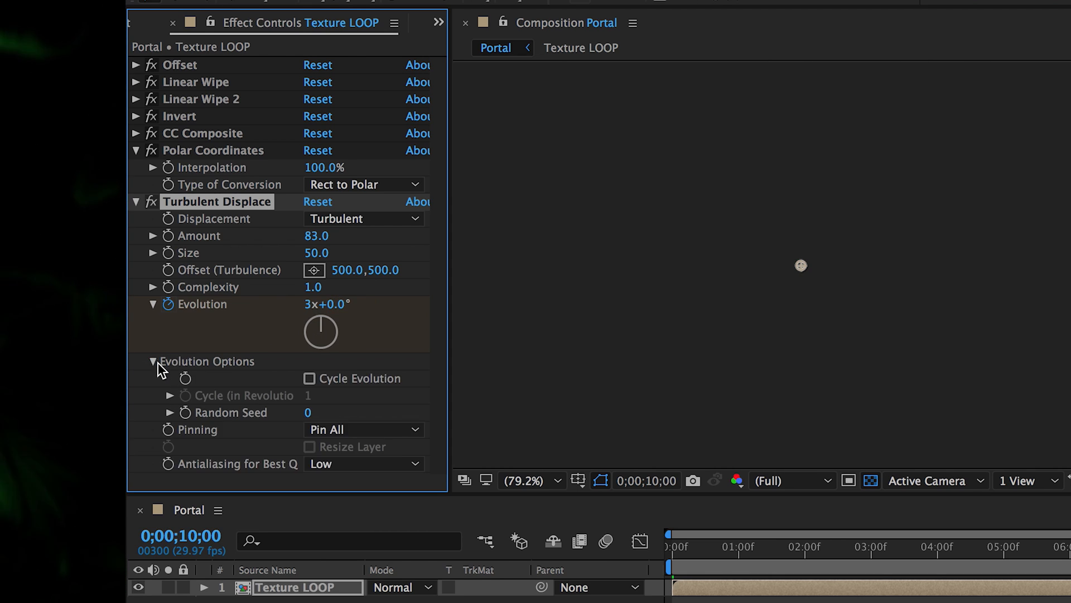
{"action": "left_click", "coordinate": [309, 378]}
{"action": "left_click", "coordinate": [308, 396]}
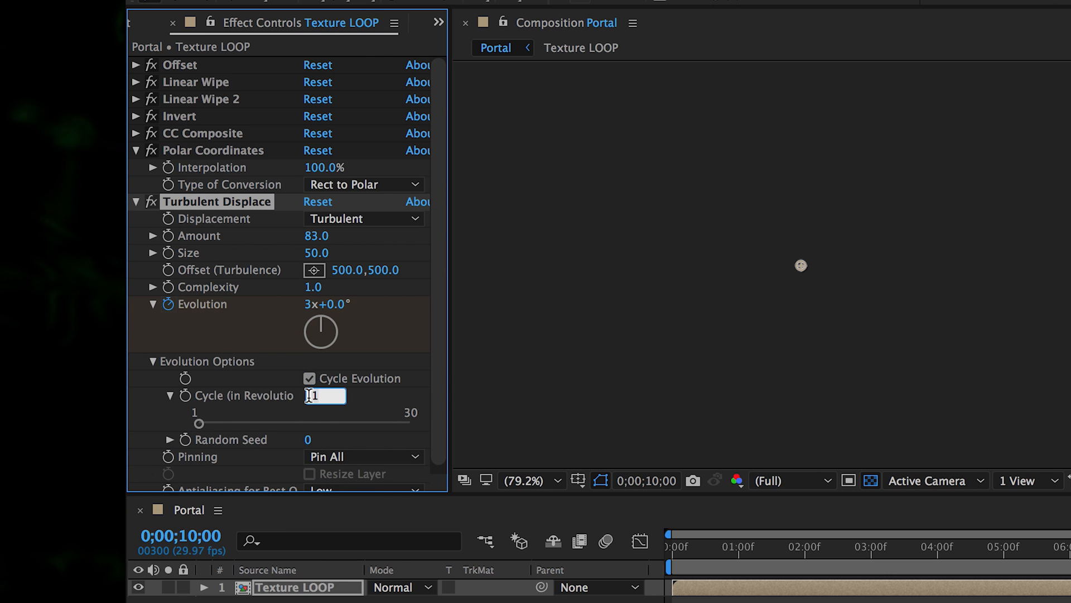
{"action": "key", "text": "Return"}
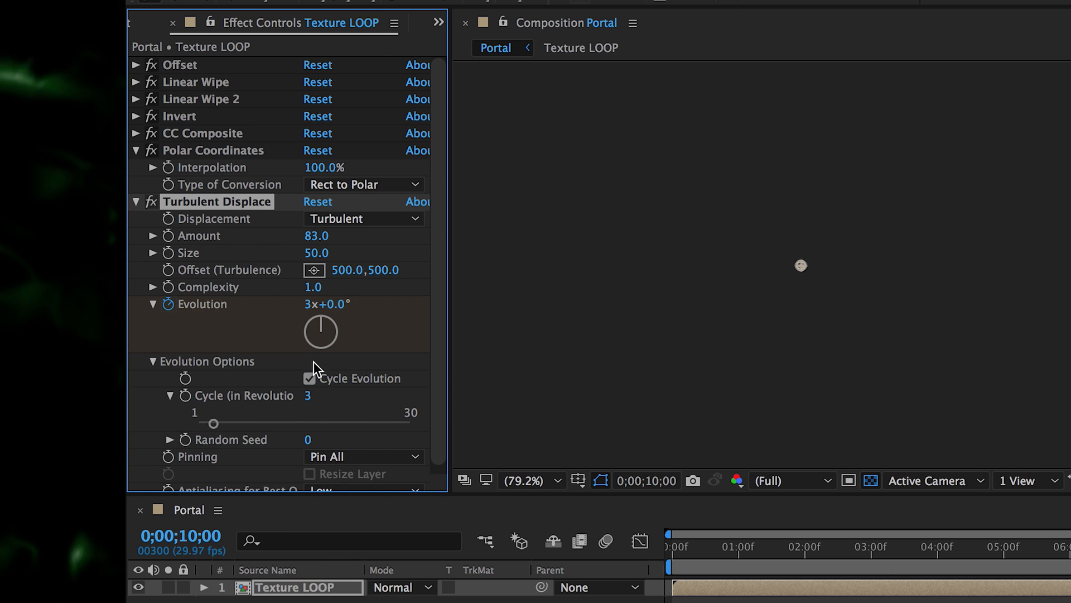
- Return to the start and preview the looping turbulence
{"action": "left_click", "coordinate": [670, 553]}
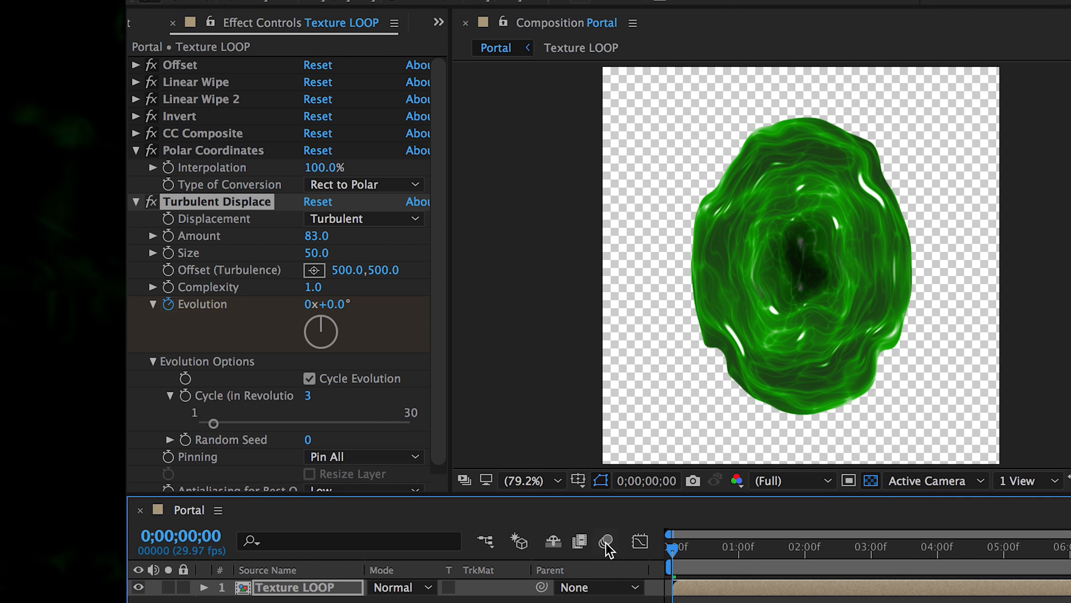
{"action": "key", "text": "space"}
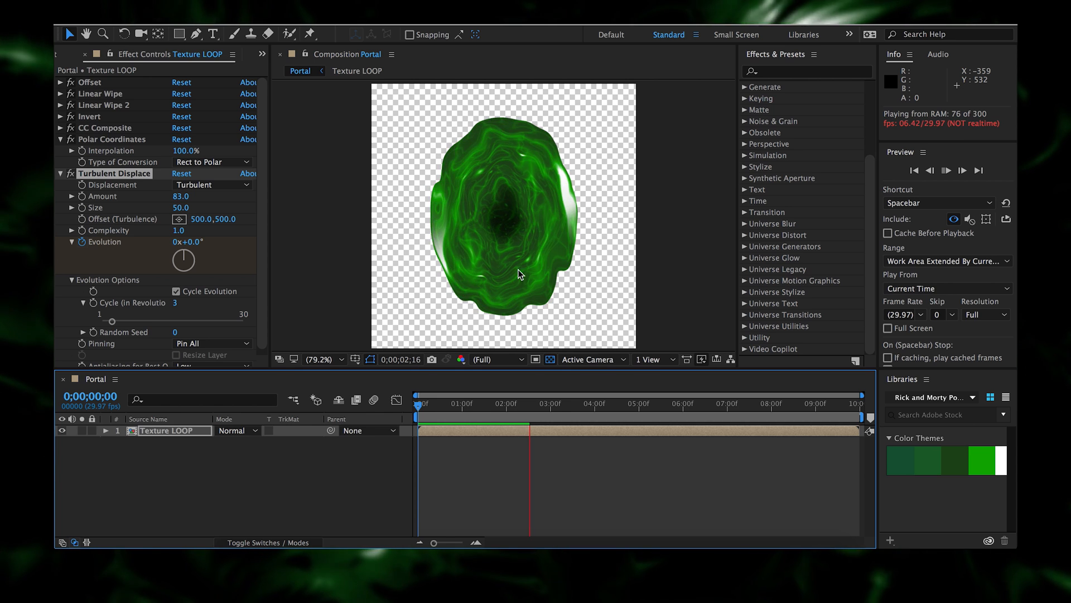
{"action": "key", "text": "space"}
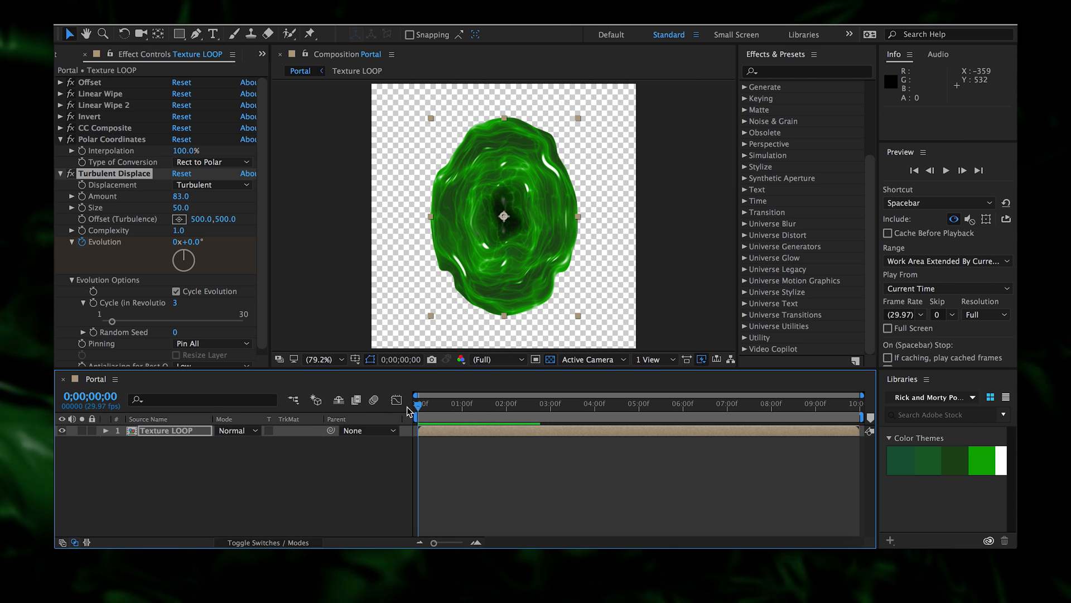
- Add an Inner Glow layer style to Texture LOOP and enlarge its glow size
{"action": "right_click", "coordinate": [182, 431]}
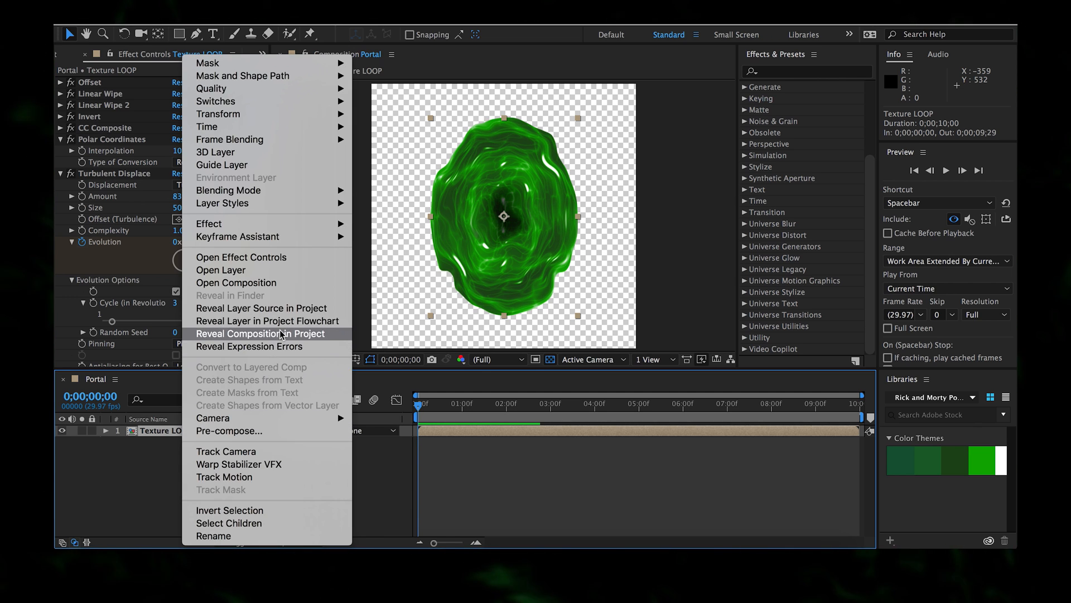
{"action": "mouse_move", "coordinate": [309, 206]}
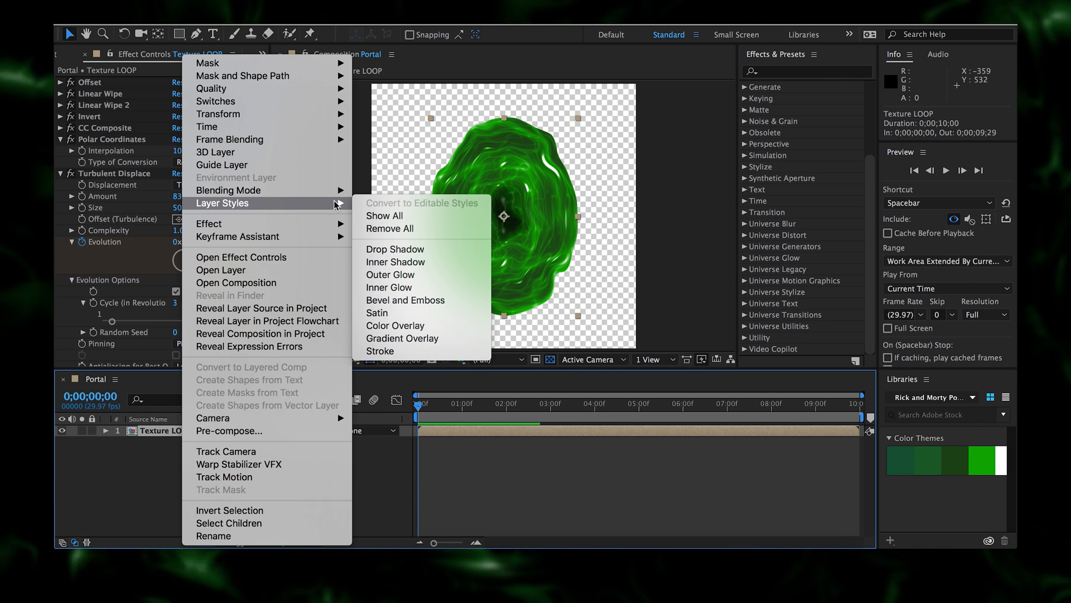
{"action": "left_click", "coordinate": [414, 287]}
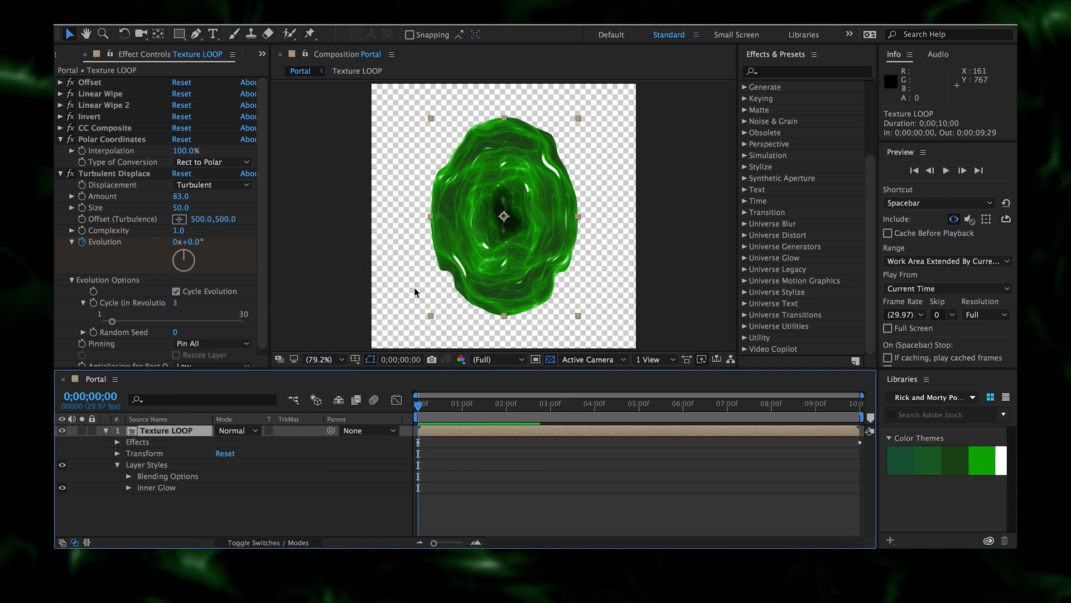
{"action": "left_click", "coordinate": [129, 489]}
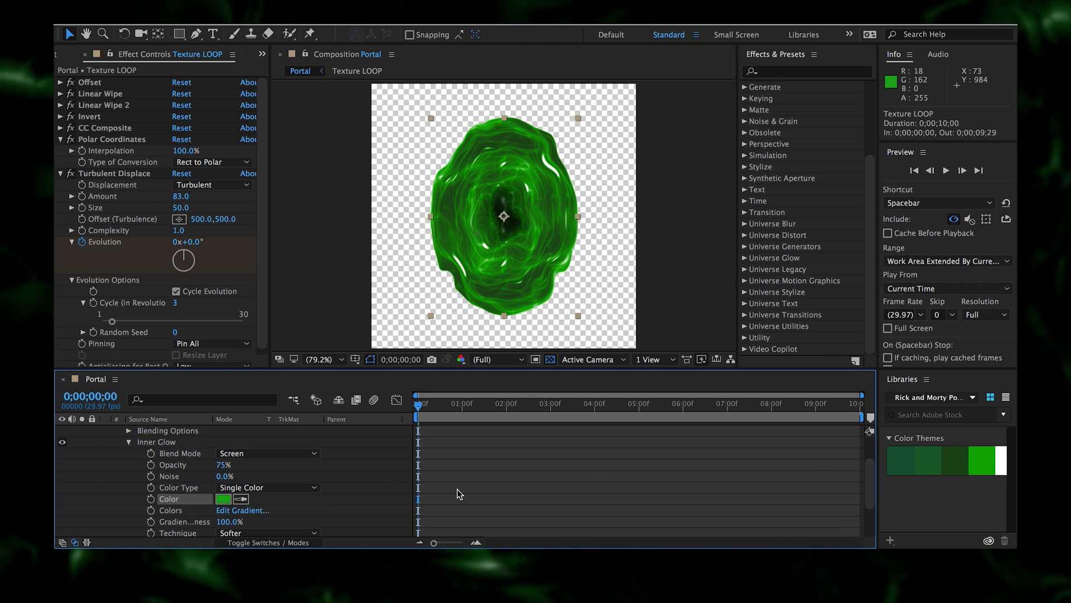
{"action": "scroll", "coordinate": [407, 479], "scroll_direction": "down", "scroll_amount": 4}
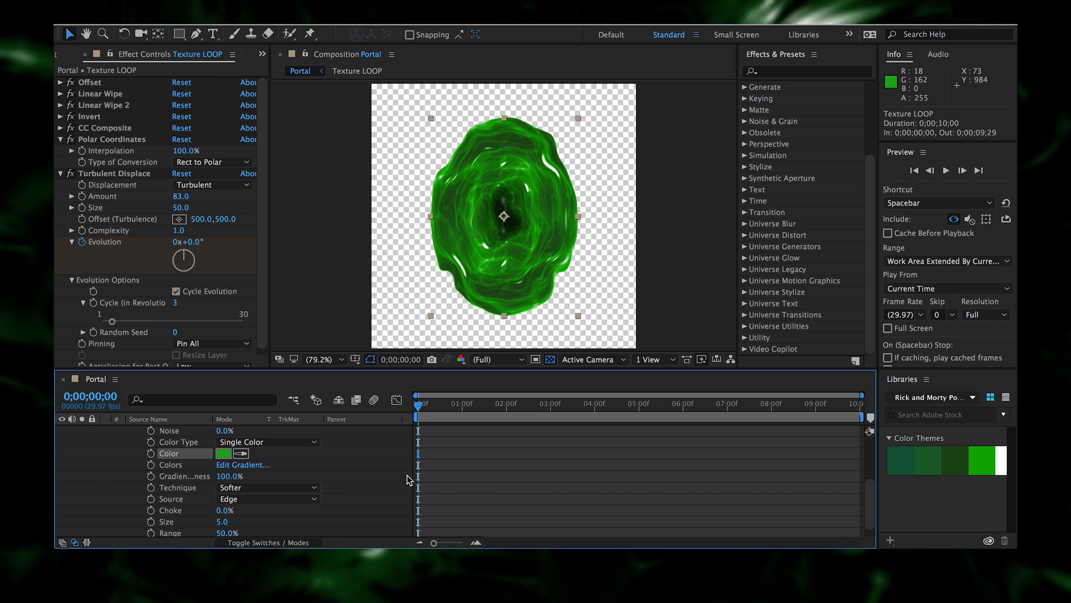
{"action": "left_click", "coordinate": [222, 521]}
{"action": "left_click", "coordinate": [206, 524]}
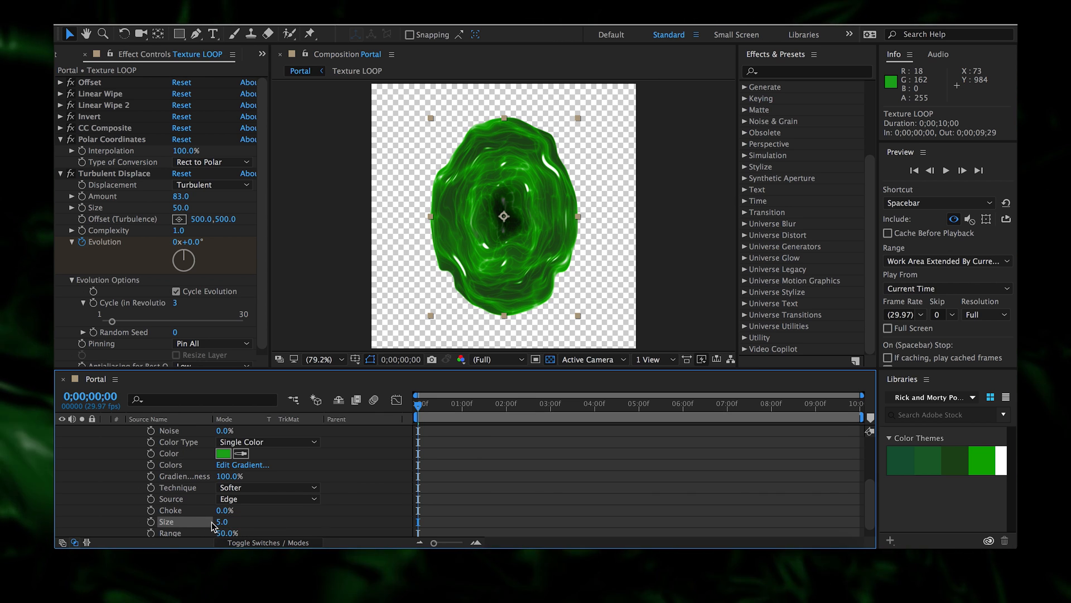
{"action": "left_click_drag", "start_coordinate": [223, 522], "coordinate": [289, 524]}
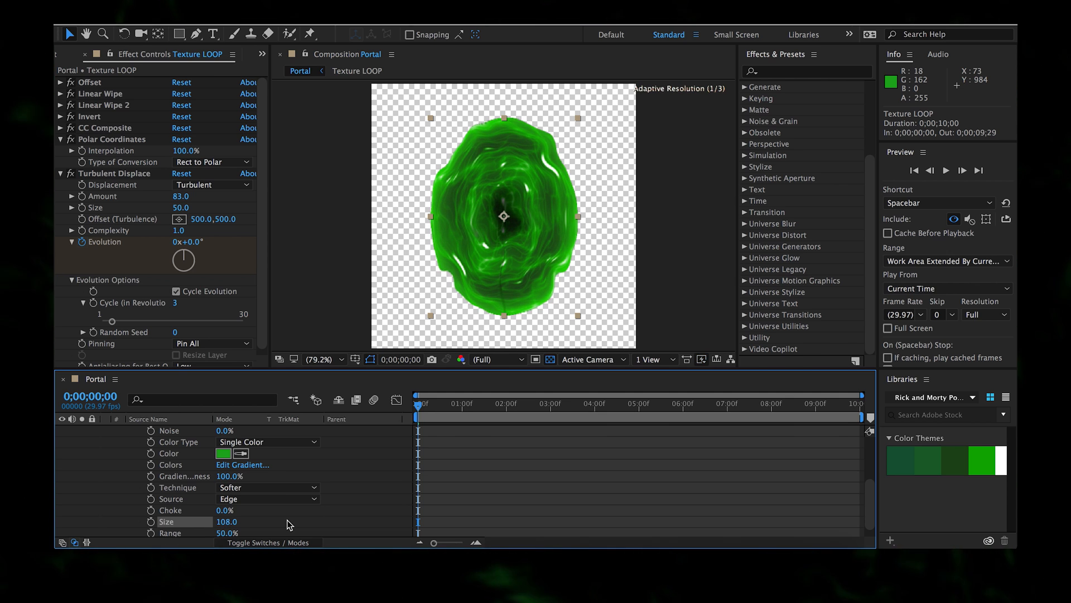
{"action": "scroll", "coordinate": [296, 489], "scroll_direction": "up", "scroll_amount": 2}
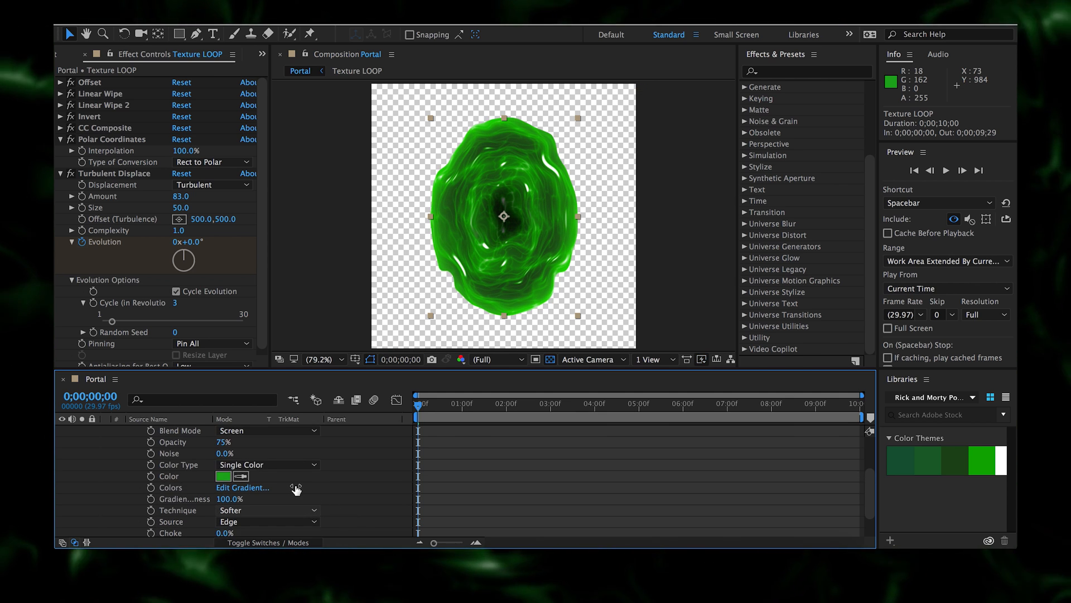
- Set the Inner Glow blend mode to Linear Dodge and preview the result
{"action": "left_click", "coordinate": [298, 432]}
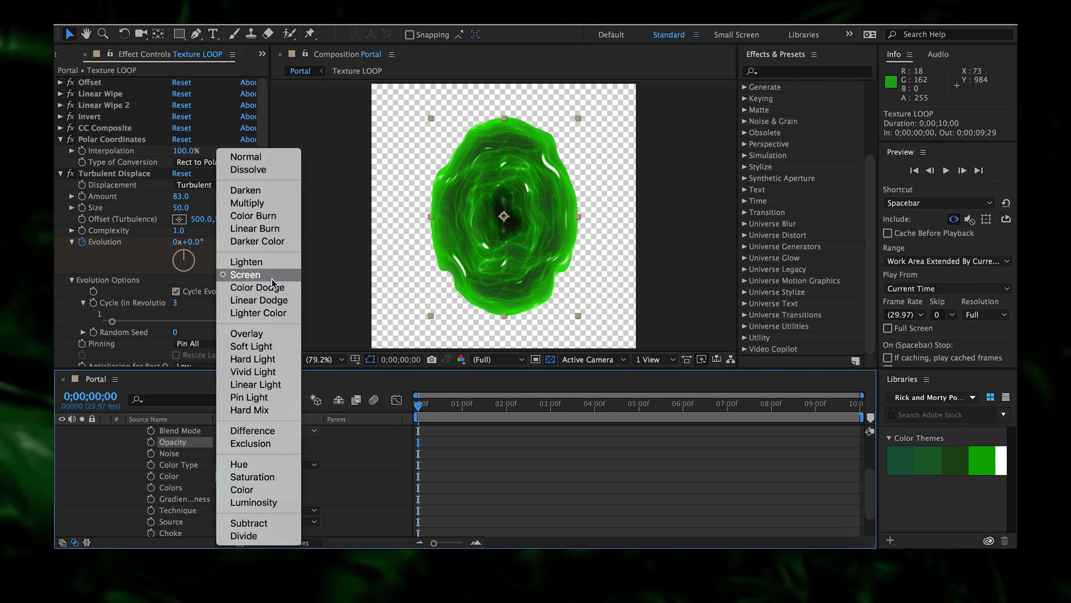
{"action": "left_click", "coordinate": [272, 300]}
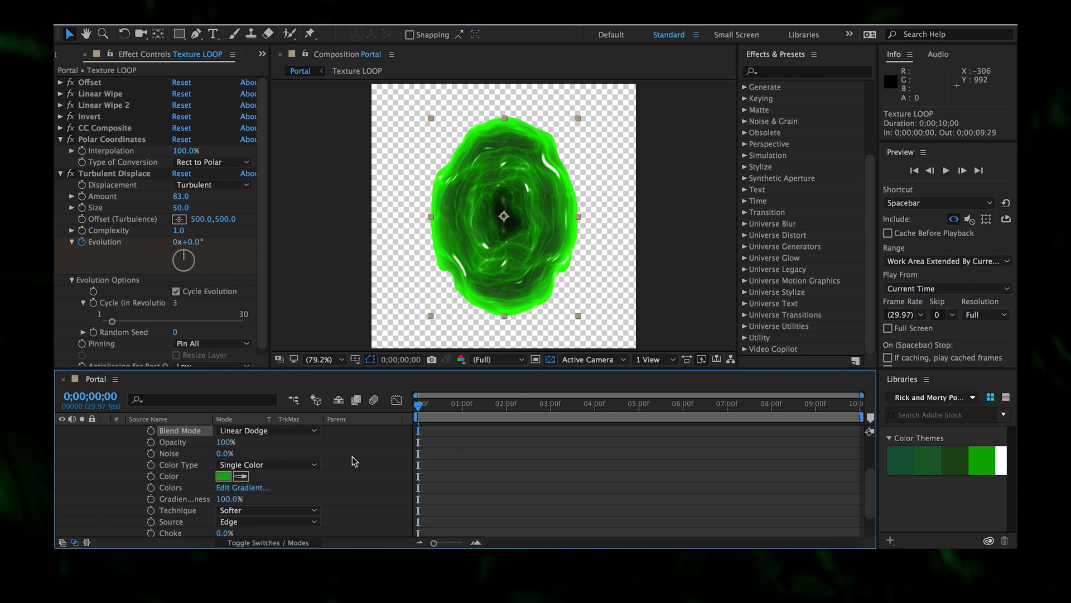
{"action": "key", "text": "space"}
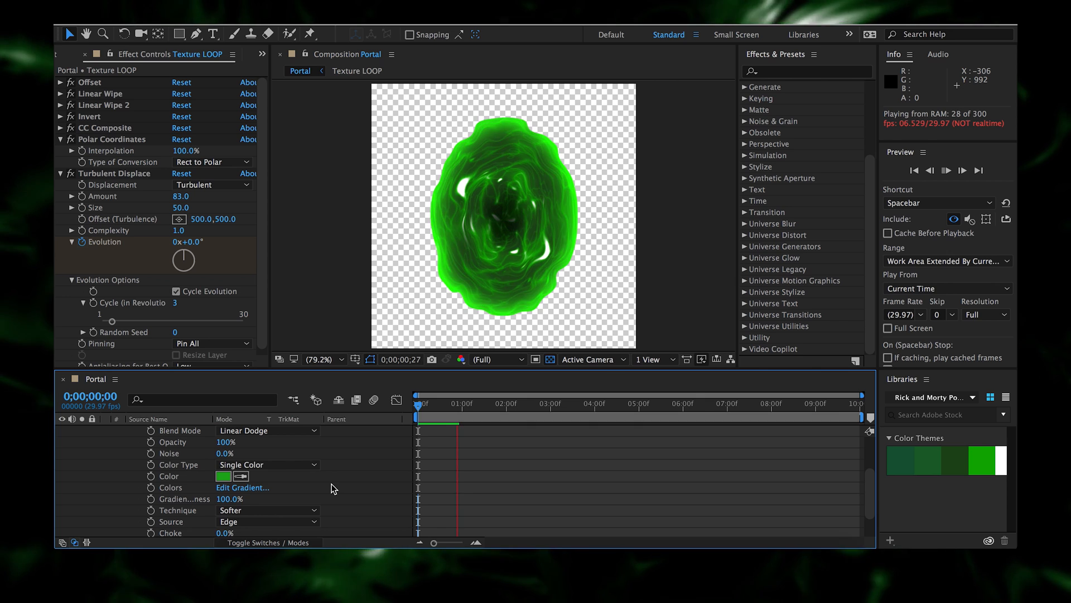
{"action": "key", "text": "space"}
- Change the glow colour to a lighter green (67D31E) and lower opacity to 65%
{"action": "left_click", "coordinate": [222, 480]}
{"action": "left_click_drag", "start_coordinate": [564, 320], "coordinate": [563, 315]}
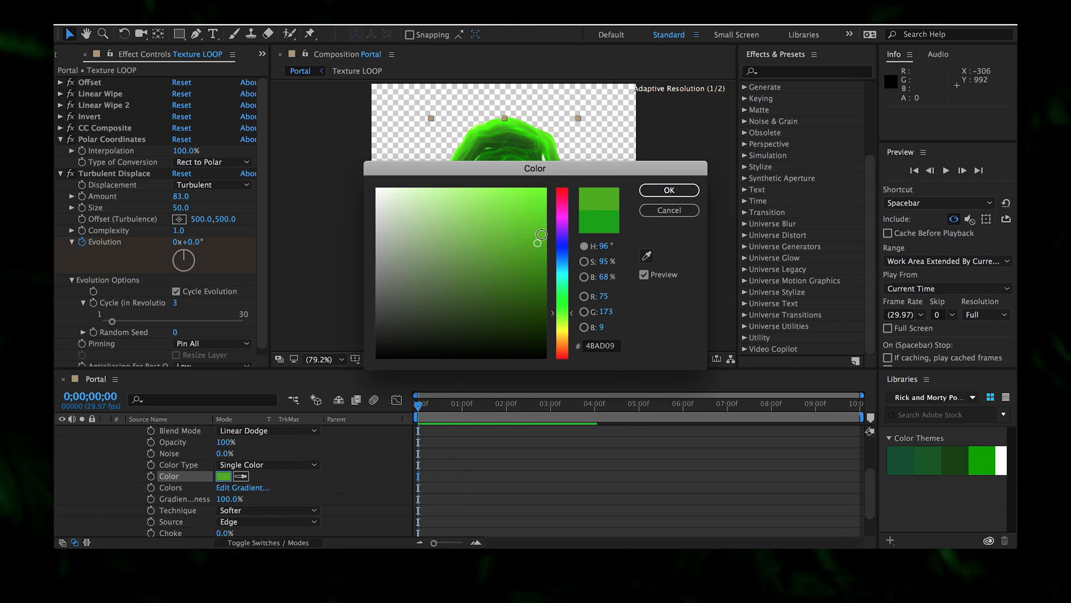
{"action": "left_click_drag", "start_coordinate": [540, 238], "coordinate": [521, 217]}
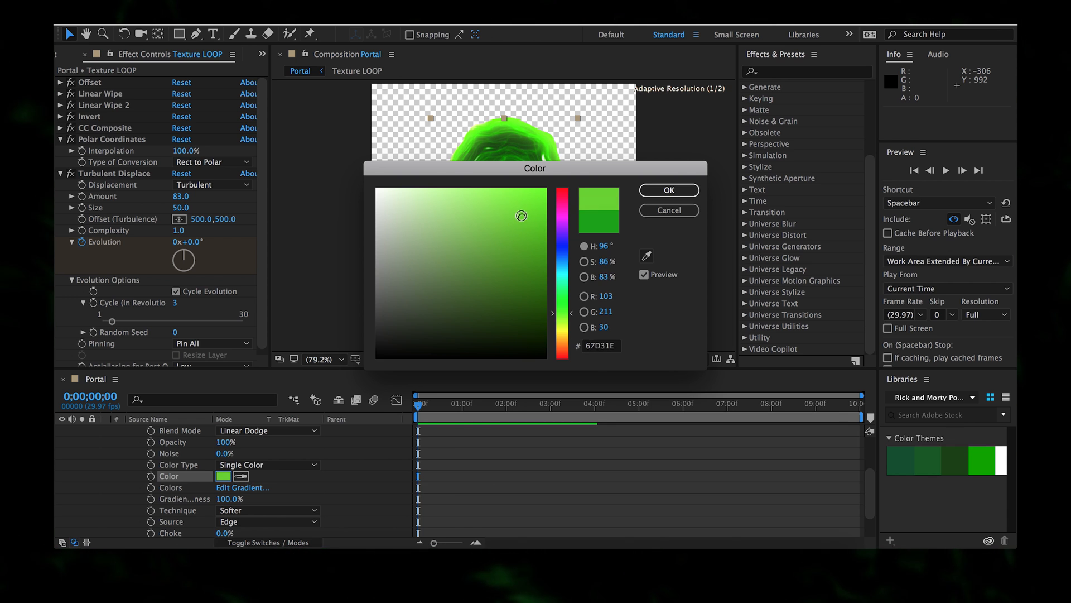
{"action": "left_click_drag", "start_coordinate": [503, 198], "coordinate": [502, 195]}
{"action": "left_click", "coordinate": [668, 190]}
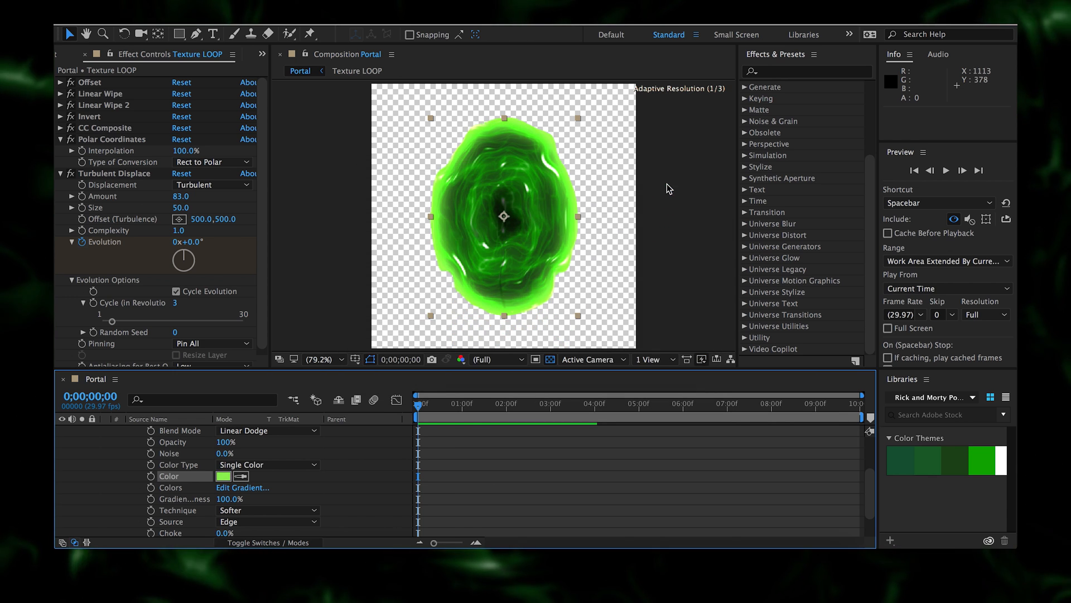
{"action": "left_click_drag", "start_coordinate": [214, 442], "coordinate": [202, 446]}
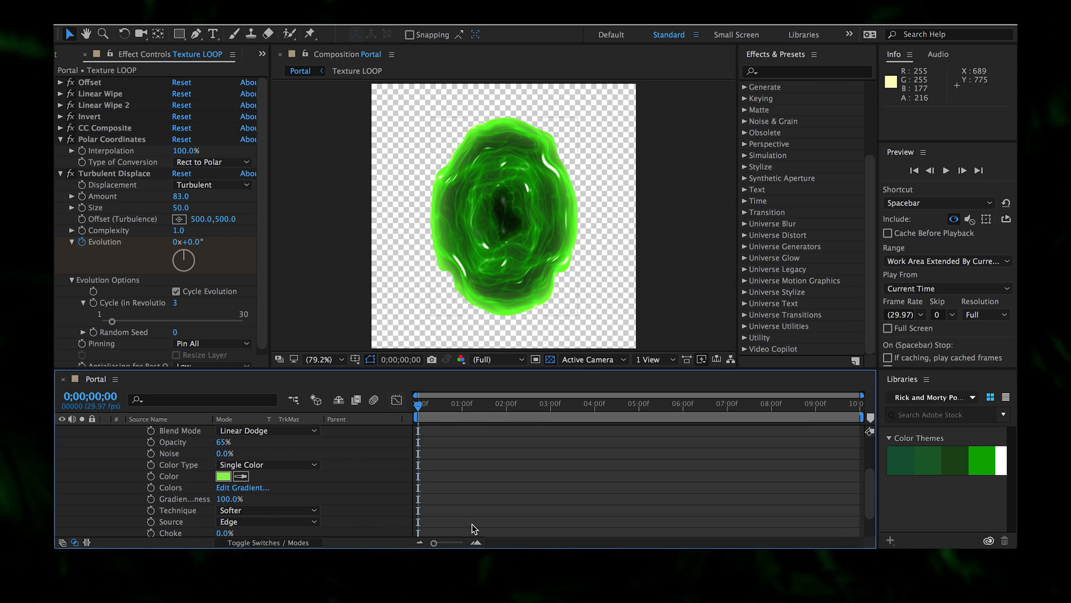
- Preview the portal with its brighter glow, then select the Texture LOOP layer
{"action": "key", "text": "space"}
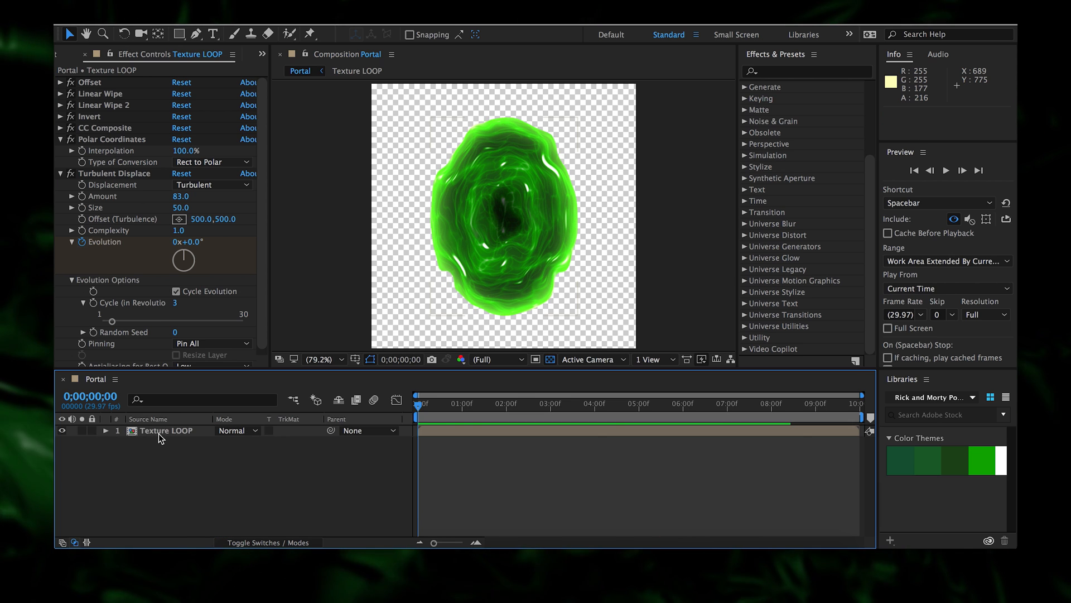
{"action": "left_click", "coordinate": [159, 433]}
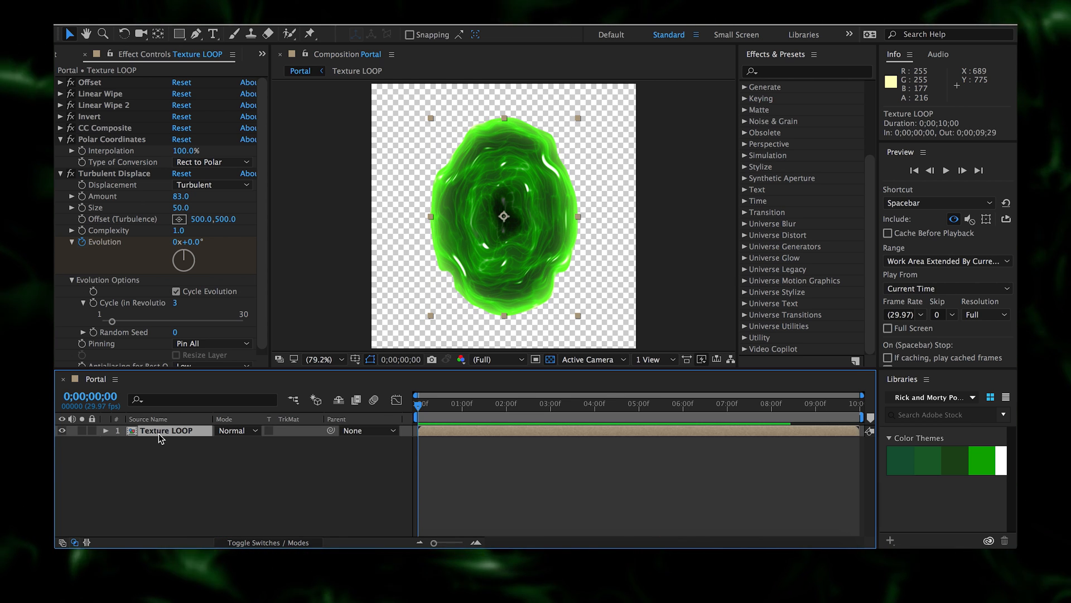
- Pre-compose Texture LOOP, moving all attributes, into a new comp named 'Portal Loop'
{"action": "key", "text": "ctrl+shift+c"}
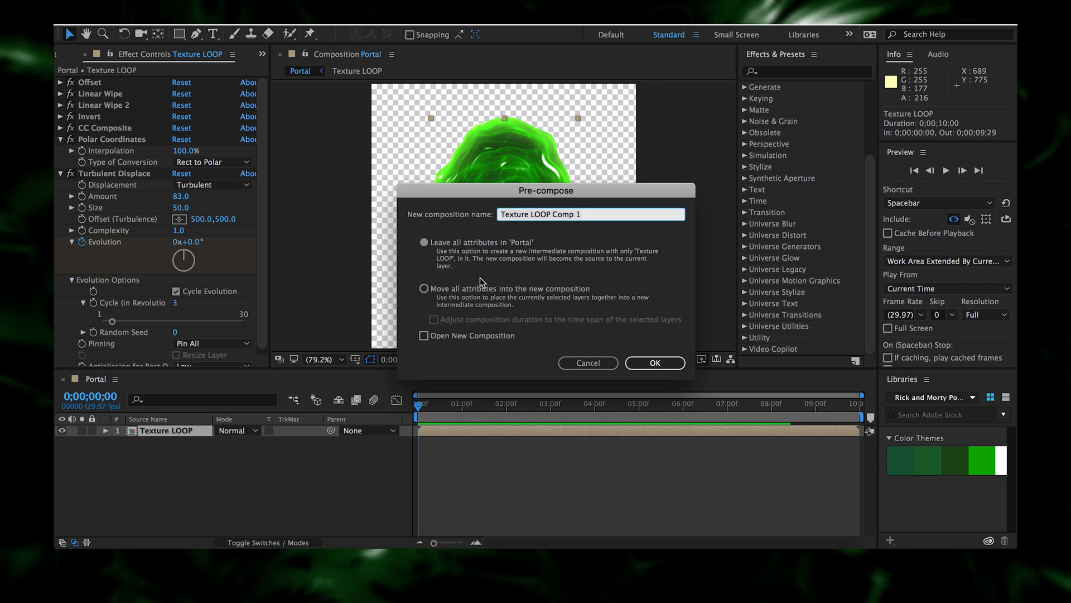
{"action": "left_click", "coordinate": [424, 288]}
{"action": "left_click", "coordinate": [599, 214]}
{"action": "key", "text": "ctrl+a"}
{"action": "type", "text": "Portal Loop"}
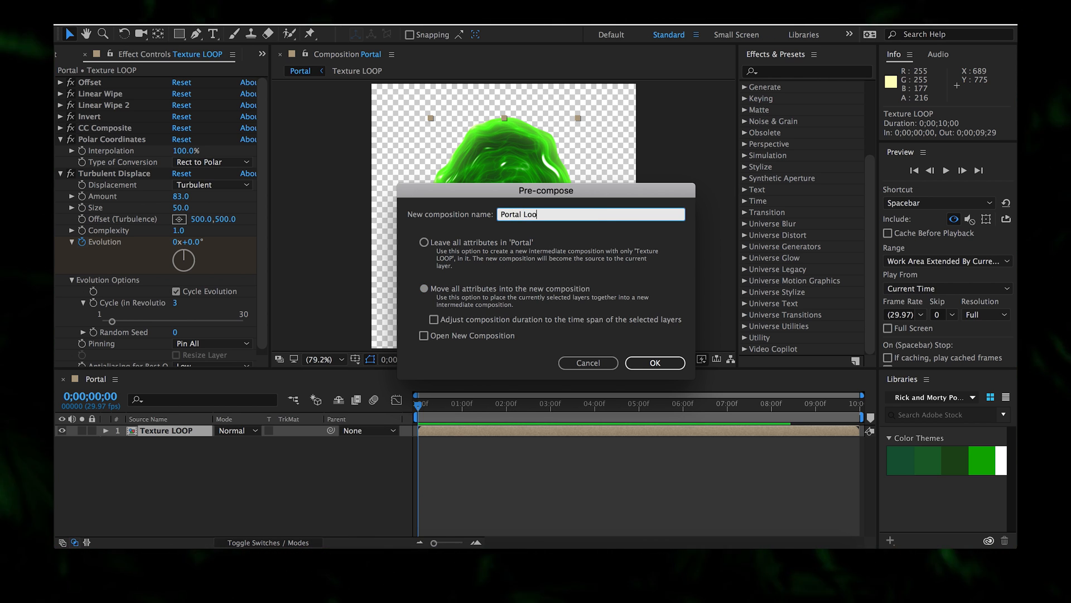
{"action": "key", "text": "Return"}
- Change the Portal composition's duration to 13 seconds
{"action": "left_click", "coordinate": [260, 12]}
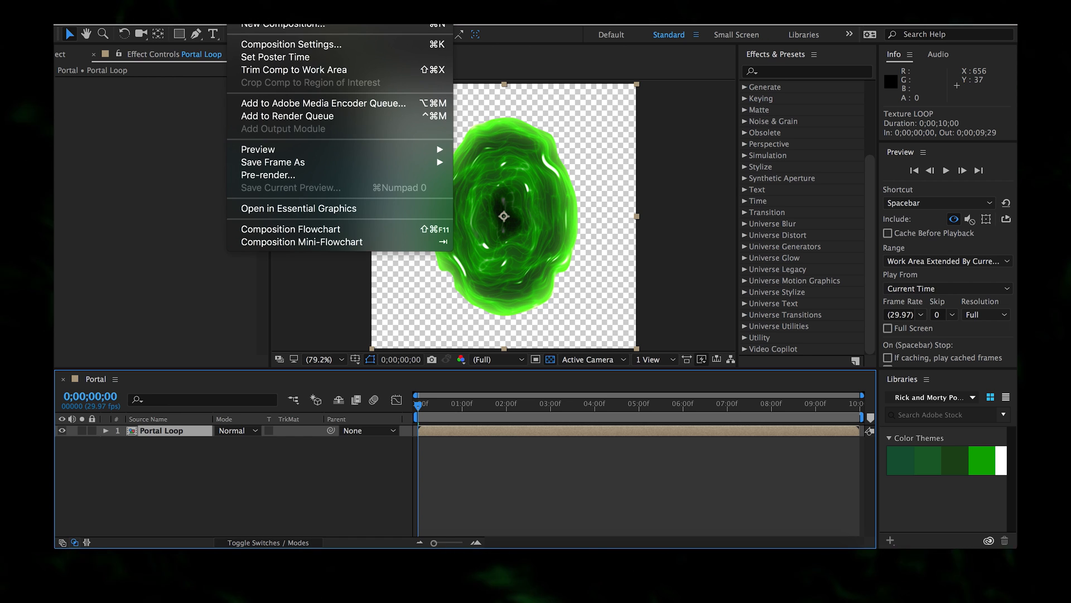
{"action": "left_click", "coordinate": [303, 44]}
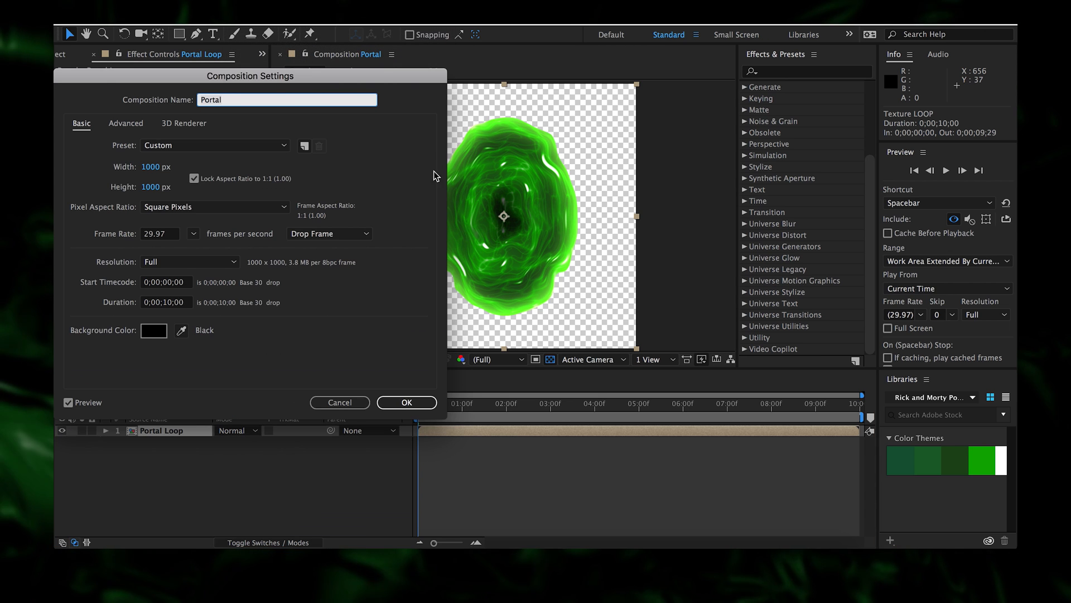
{"action": "left_click", "coordinate": [172, 303]}
{"action": "key", "text": "BackSpace"}
{"action": "type", "text": "3"}
{"action": "key", "text": "Return"}
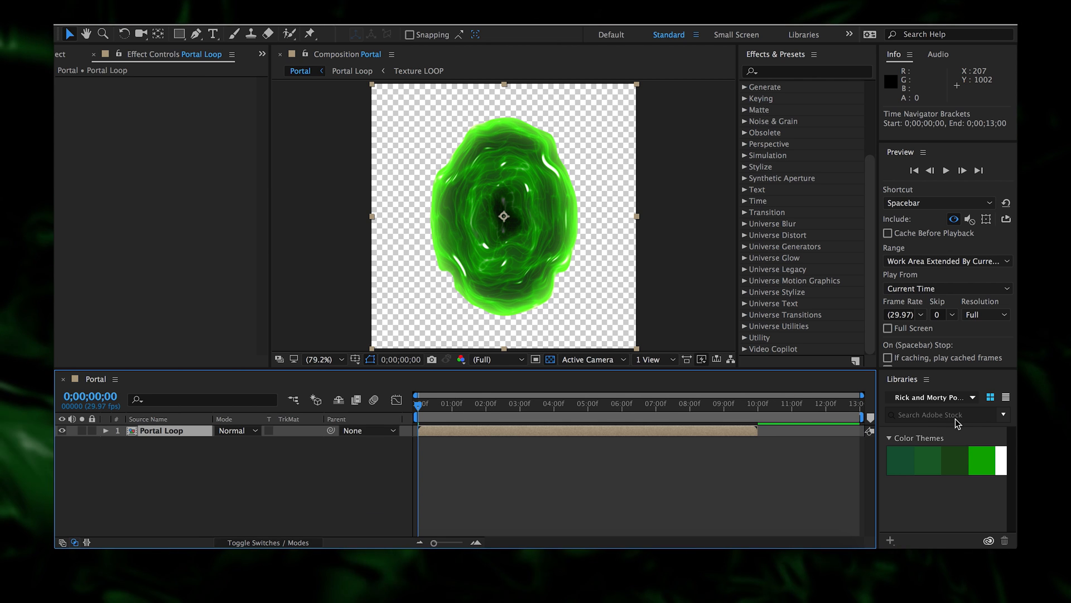
- Start Portal Loop at 0;00;01;29, duplicate it, and move the top copy back to zero
{"action": "left_click", "coordinate": [522, 406]}
{"action": "left_click_drag", "start_coordinate": [522, 408], "coordinate": [520, 408]}
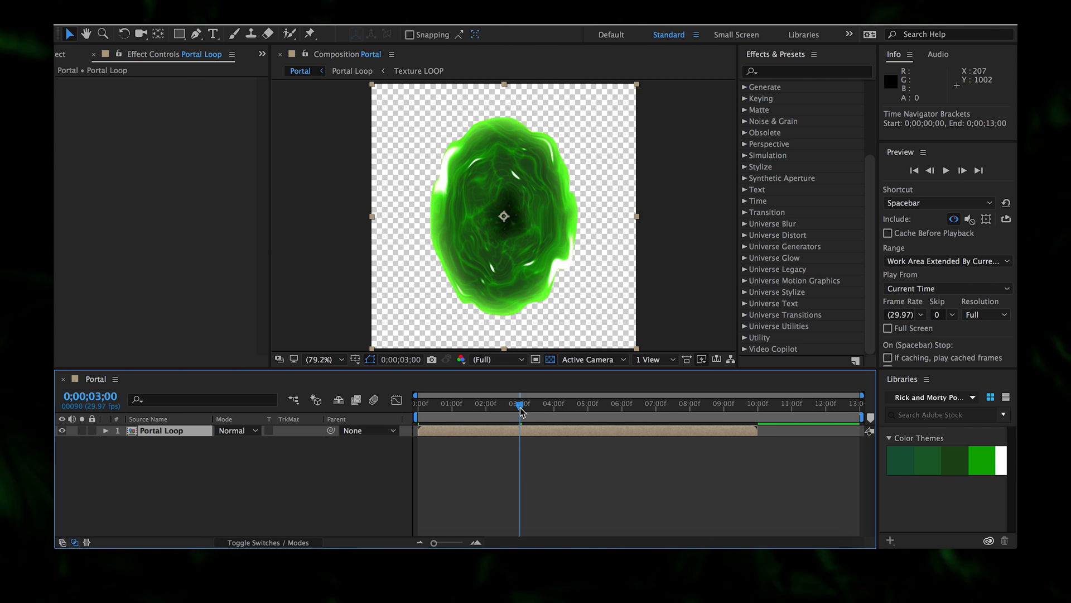
{"action": "left_click_drag", "start_coordinate": [452, 411], "coordinate": [487, 412]}
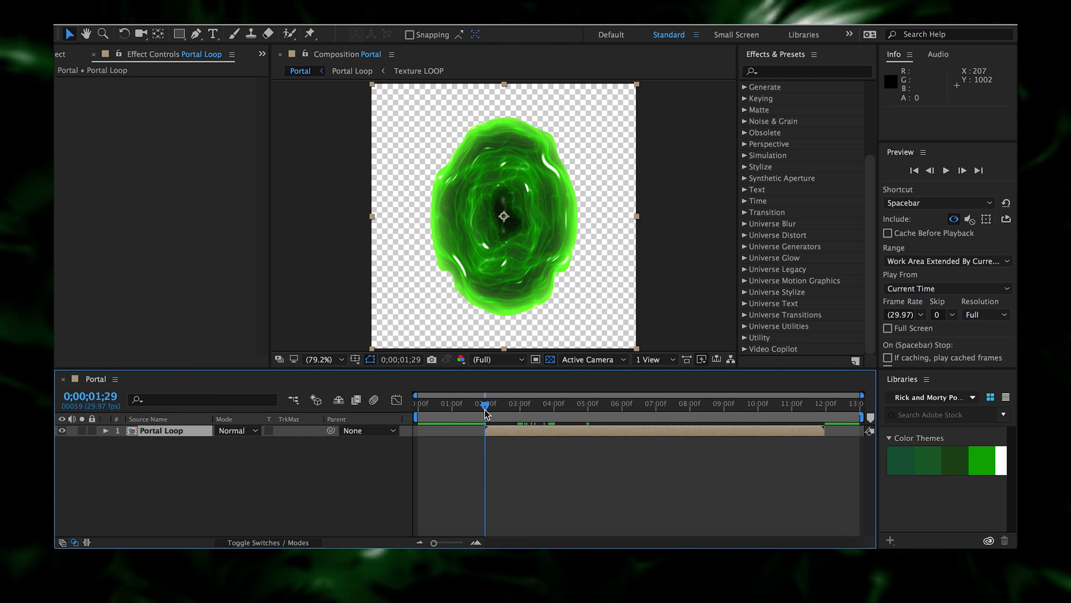
{"action": "key", "text": "bracketleft"}
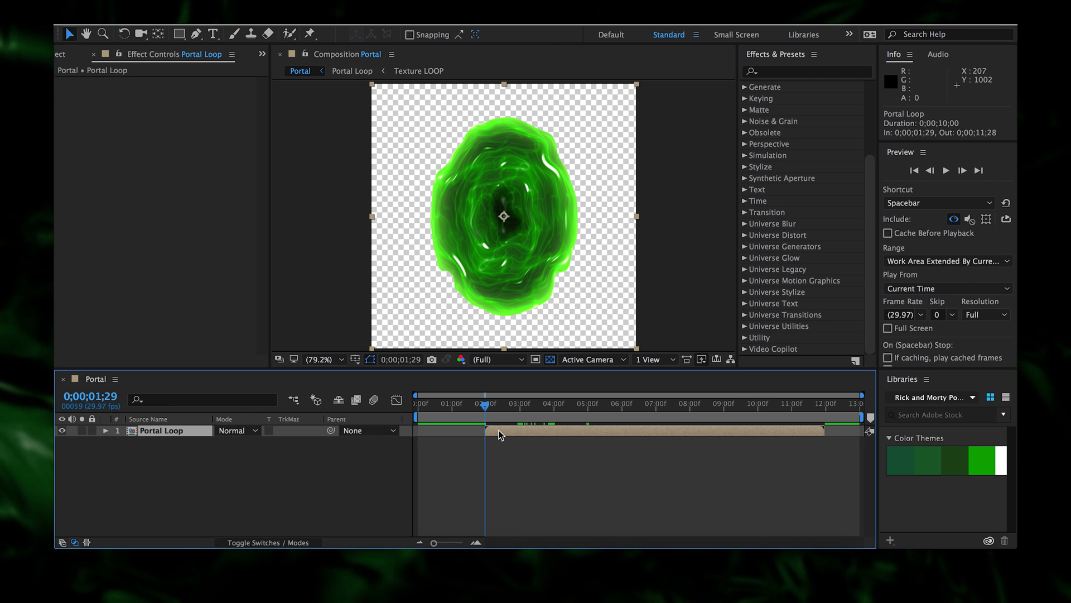
{"action": "key", "text": "ctrl+d"}
{"action": "left_click_drag", "start_coordinate": [508, 435], "coordinate": [445, 436]}
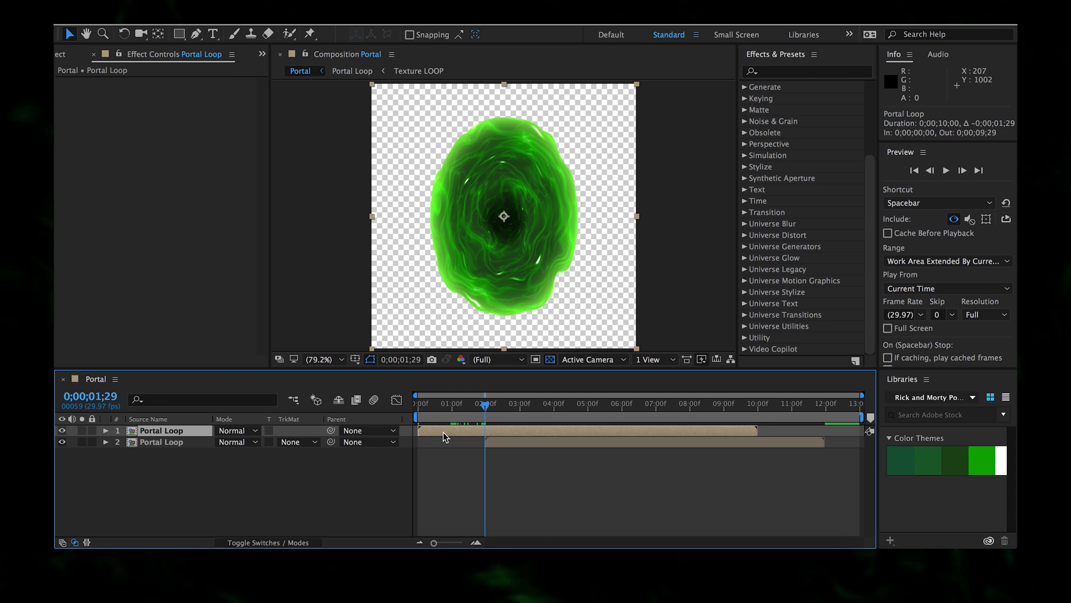
- End the top Portal Loop copy at 0;00;01;29 and preview the join between copies
{"action": "key", "text": "alt+bracketright"}
{"action": "left_click", "coordinate": [462, 404]}
{"action": "left_click_drag", "start_coordinate": [463, 405], "coordinate": [484, 410]}
{"action": "left_click", "coordinate": [523, 484]}
{"action": "key", "text": "space"}
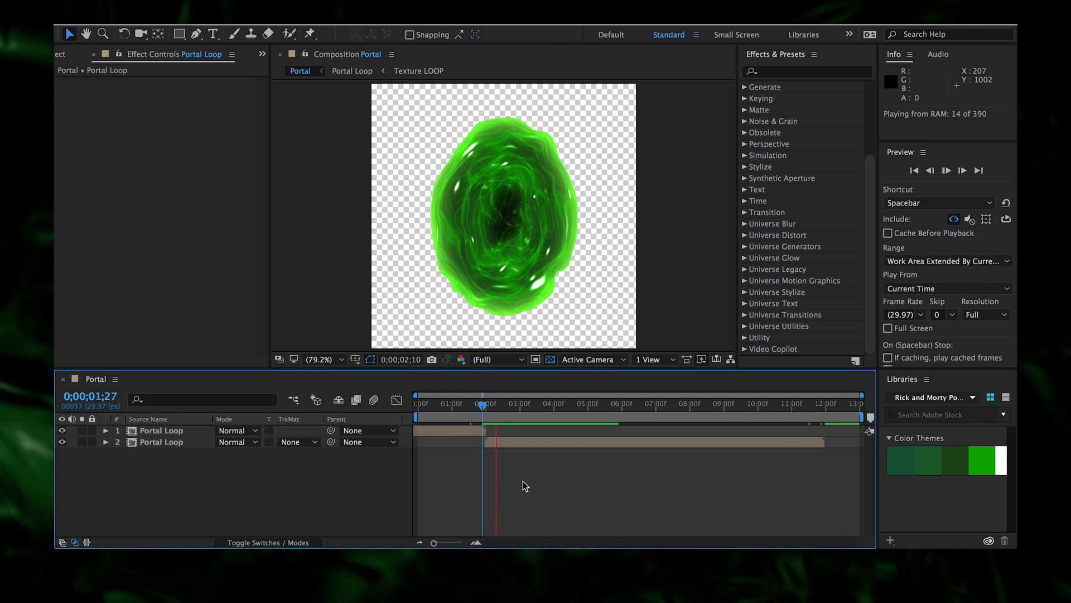
{"action": "left_click", "coordinate": [481, 404]}
{"action": "left_click_drag", "start_coordinate": [485, 405], "coordinate": [419, 407]}
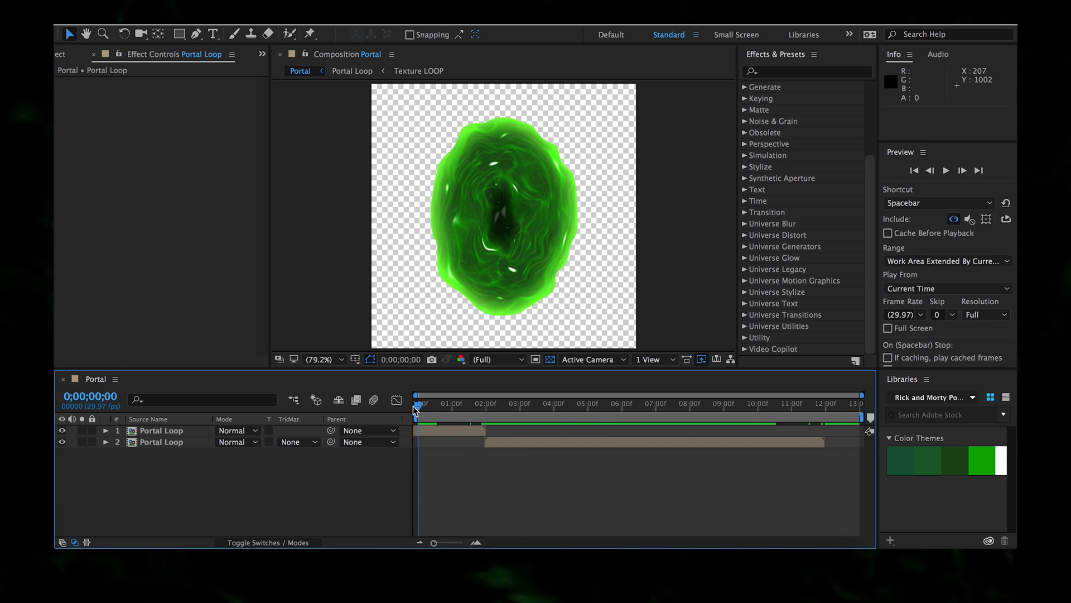
{"action": "left_click", "coordinate": [435, 433]}
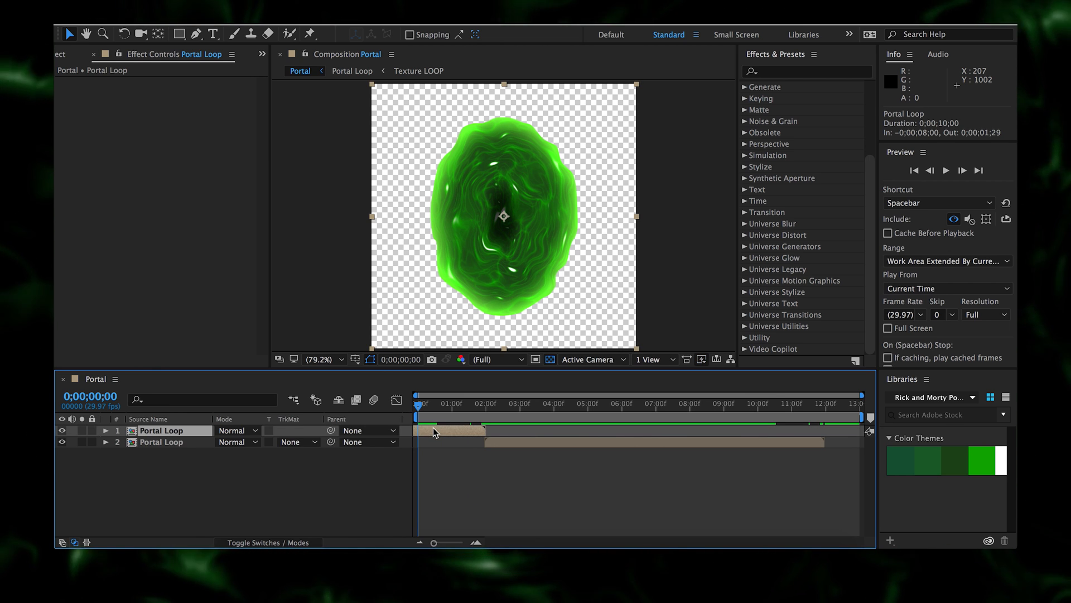
- Duplicate the second Portal Loop layer and start the third copy at 11;28
{"action": "left_click", "coordinate": [812, 414]}
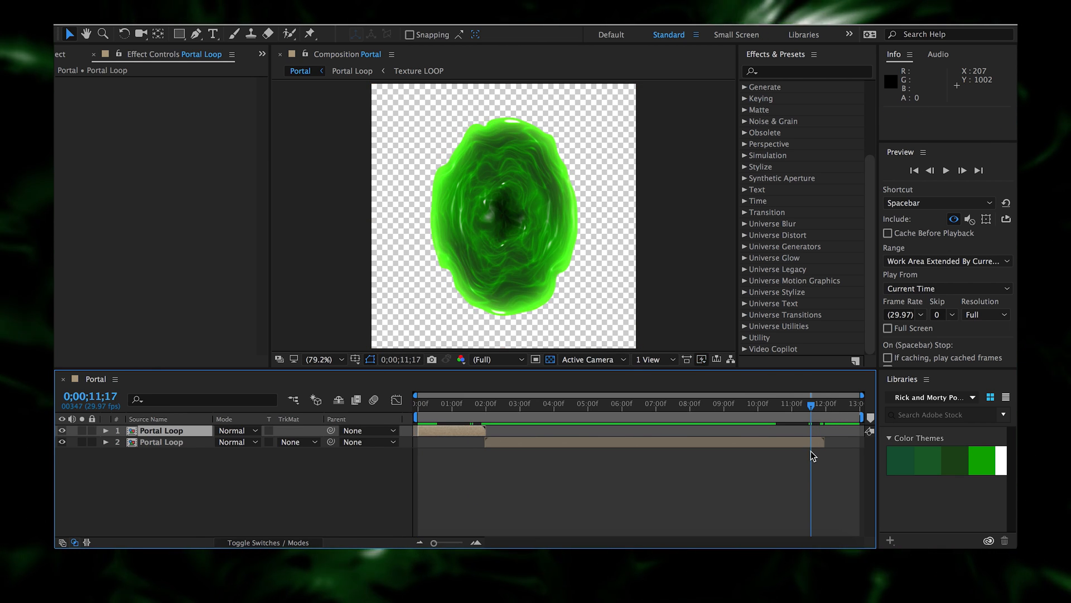
{"action": "left_click", "coordinate": [812, 444]}
{"action": "key", "text": "ctrl+d"}
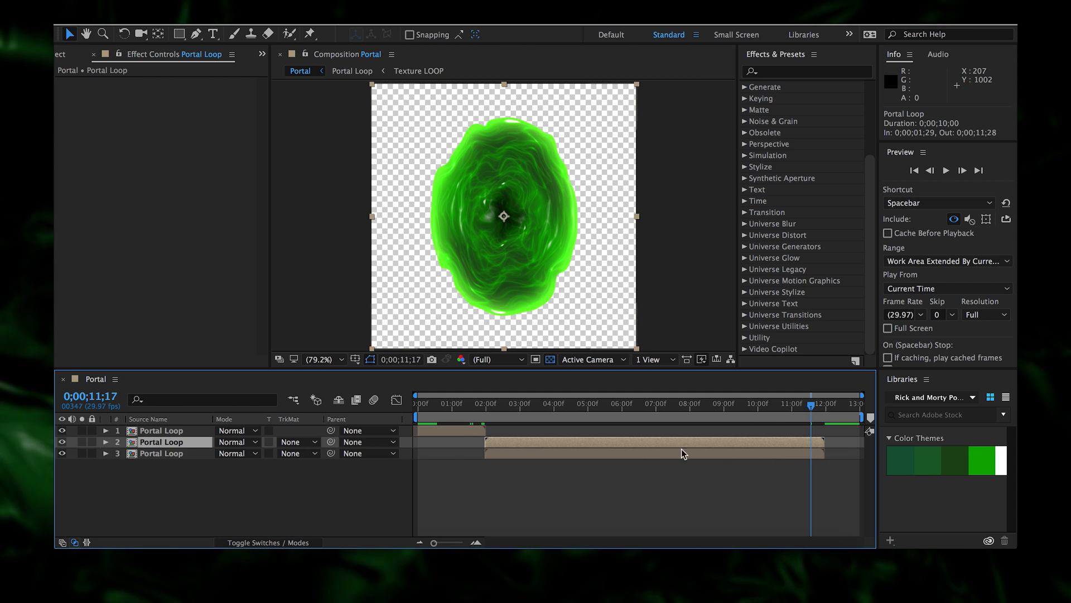
{"action": "left_click_drag", "start_coordinate": [812, 410], "coordinate": [831, 411]}
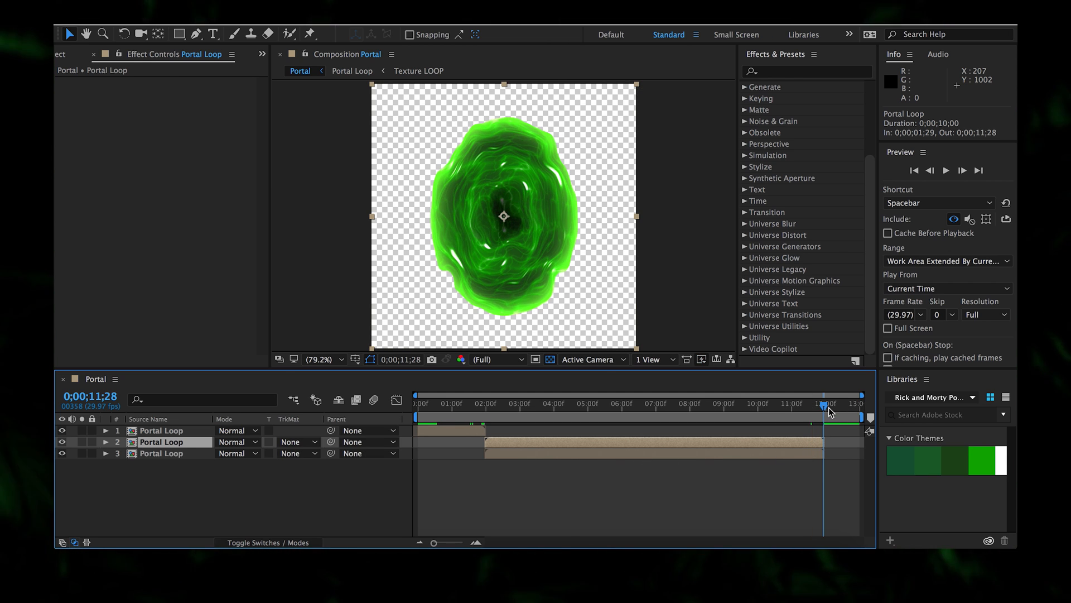
{"action": "key", "text": "["}
{"action": "key", "text": "ctrl+z"}
{"action": "left_click", "coordinate": [787, 456]}
{"action": "key", "text": "["}
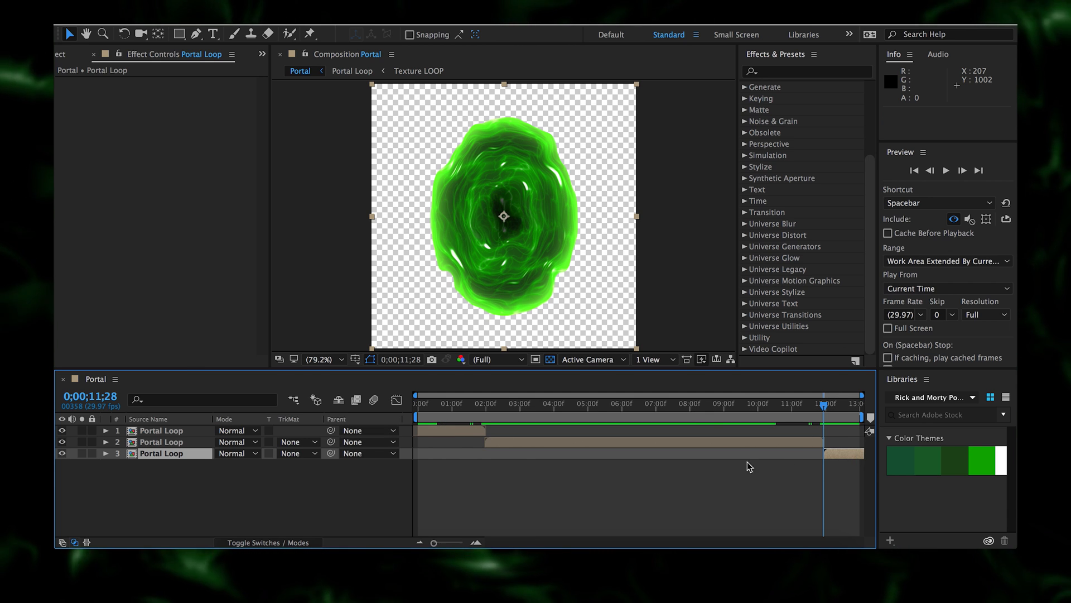
- Trim the top Portal Loop copy to start at 1 second
{"action": "left_click", "coordinate": [840, 404]}
{"action": "left_click_drag", "start_coordinate": [848, 405], "coordinate": [562, 405]}
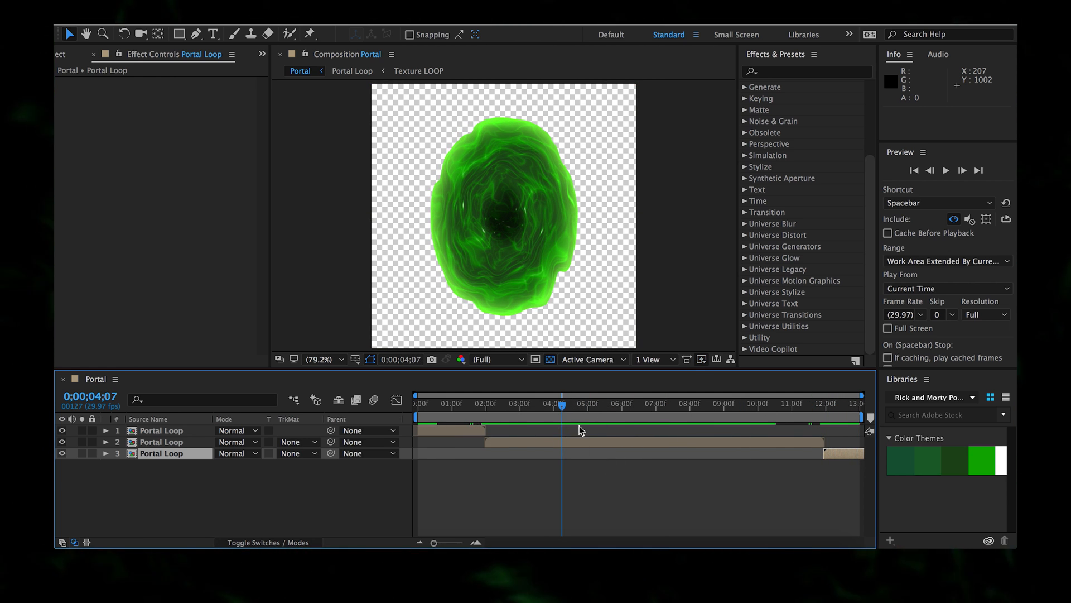
{"action": "left_click_drag", "start_coordinate": [453, 404], "coordinate": [453, 409]}
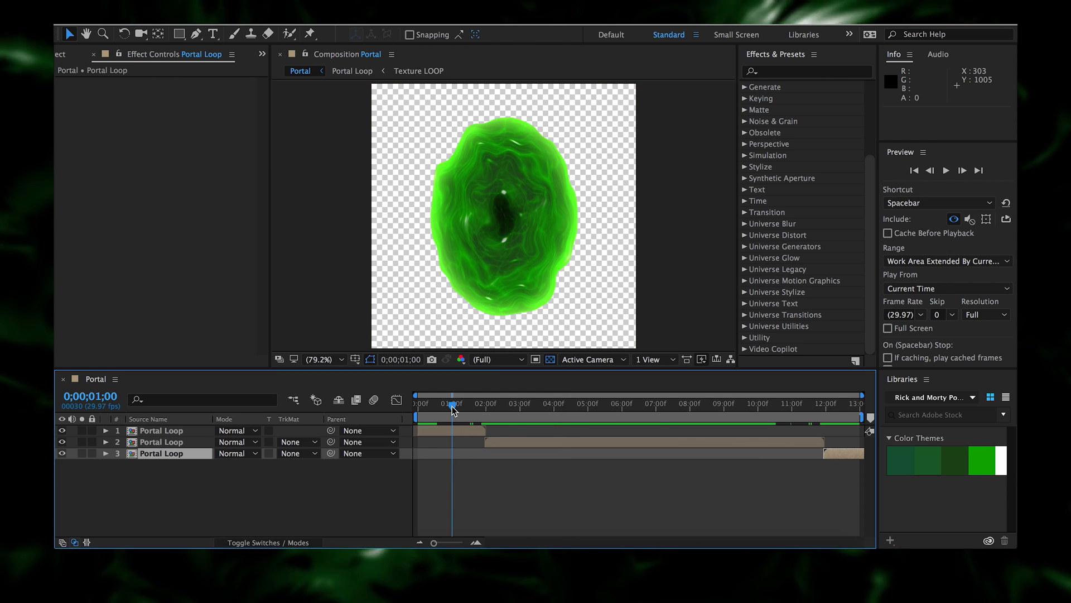
{"action": "left_click", "coordinate": [447, 432]}
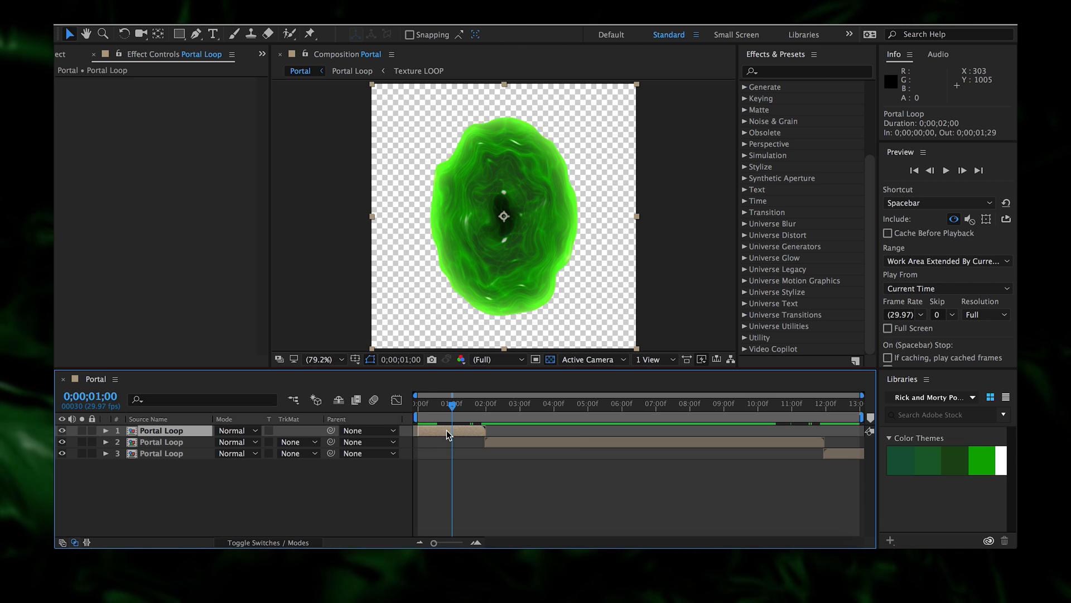
{"action": "key", "text": "alt+["}
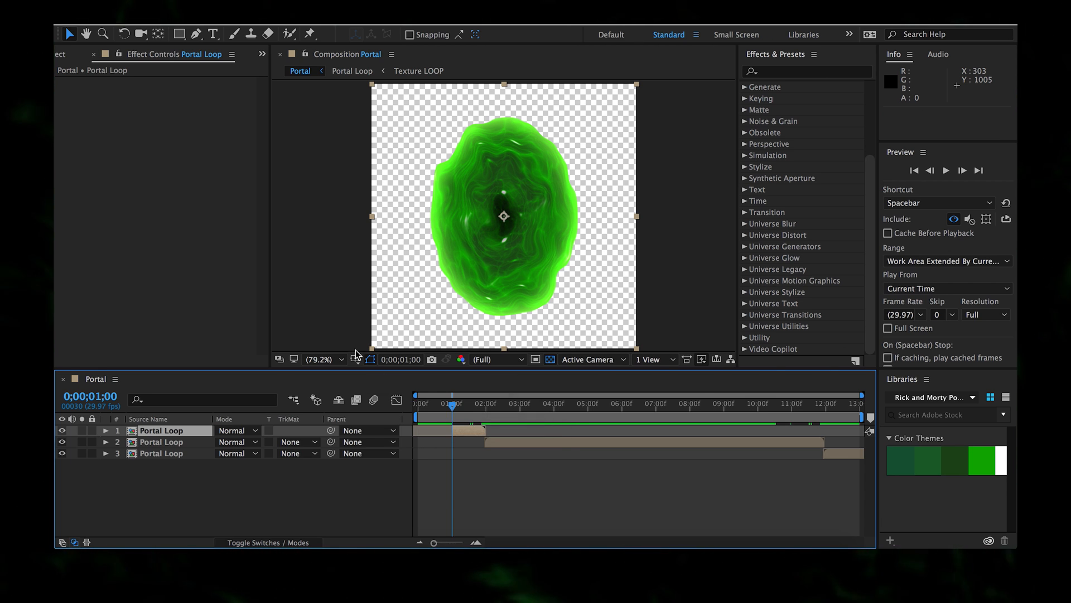
- Add the Distort > Transform effect to the Portal Loop layer
{"action": "right_click", "coordinate": [234, 303]}
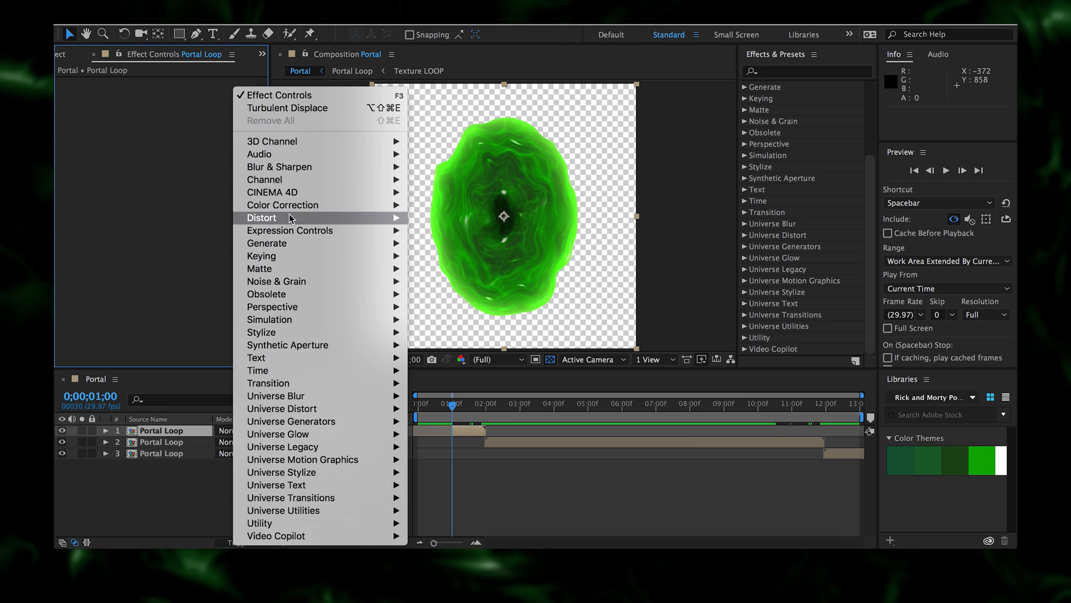
{"action": "mouse_move", "coordinate": [384, 218]}
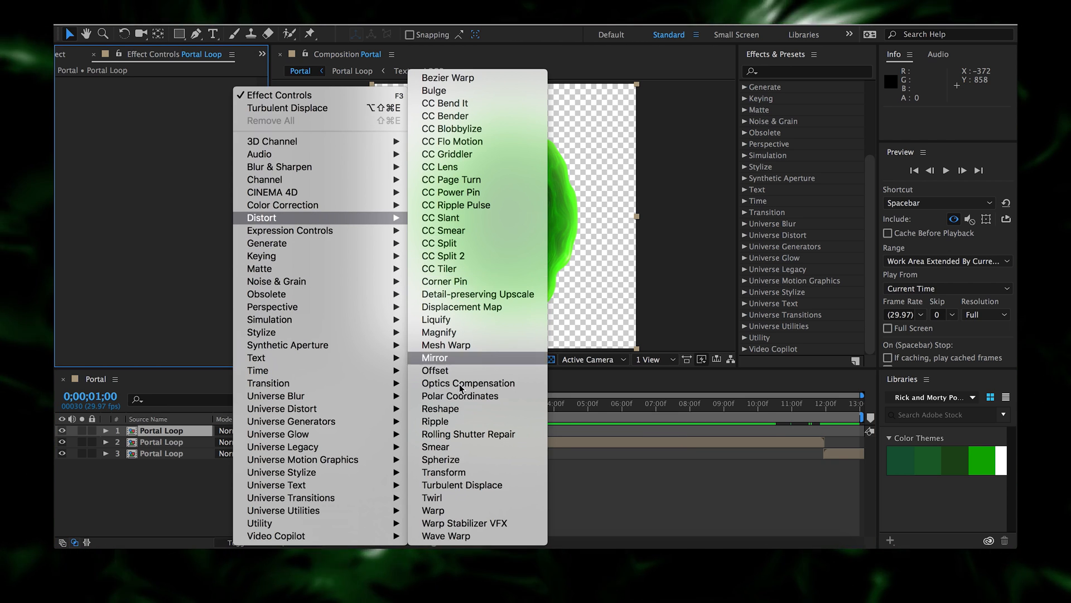
{"action": "left_click", "coordinate": [446, 473]}
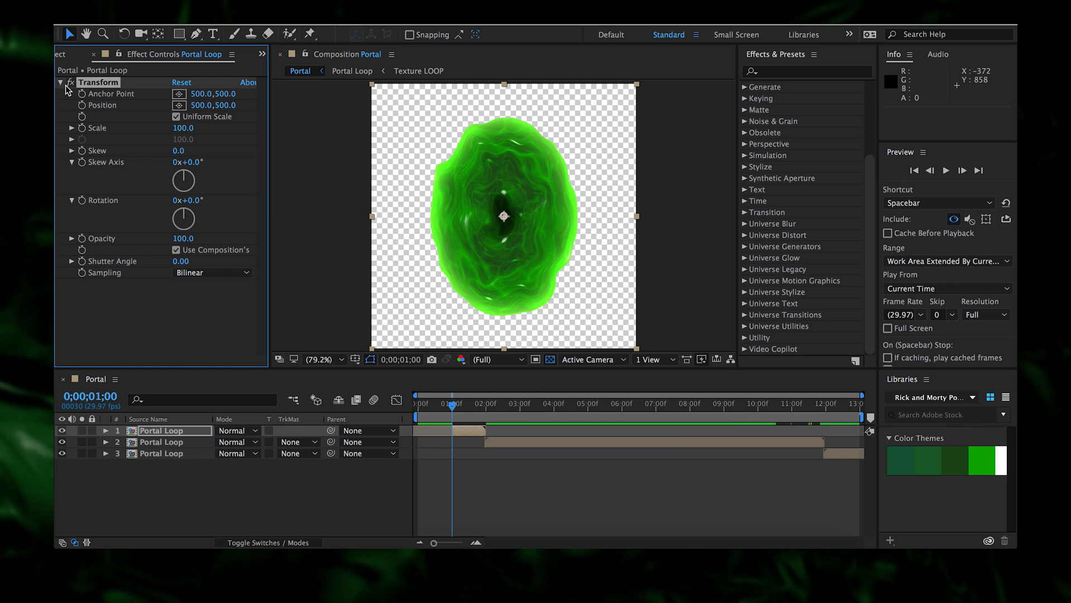
{"action": "left_click", "coordinate": [61, 83]}
- Add CC Flo Motion with Finer Controls on and Tile Edges off
{"action": "right_click", "coordinate": [106, 159]}
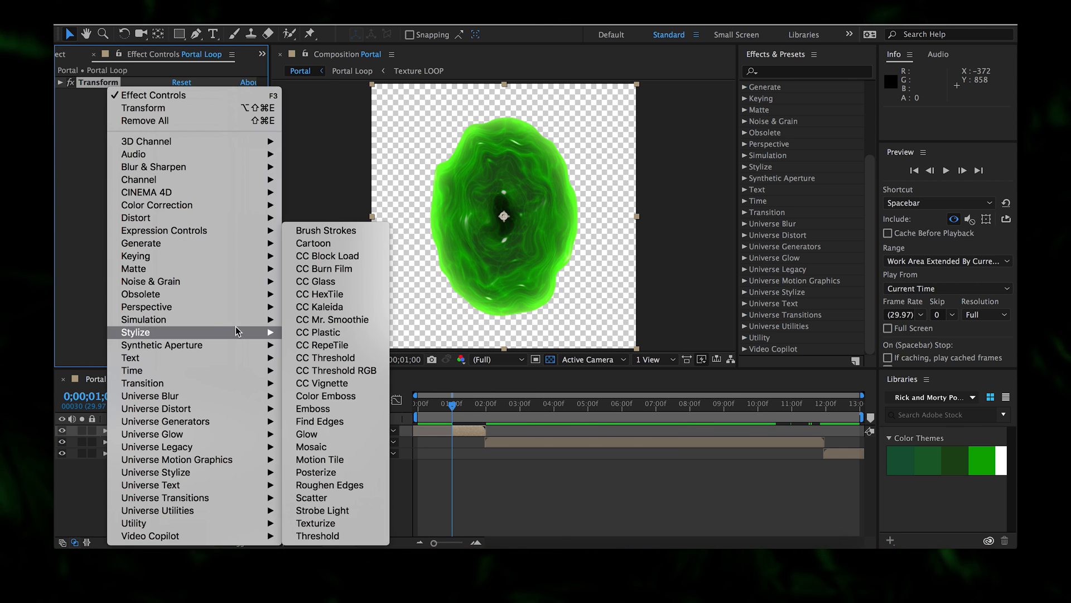
{"action": "mouse_move", "coordinate": [257, 218]}
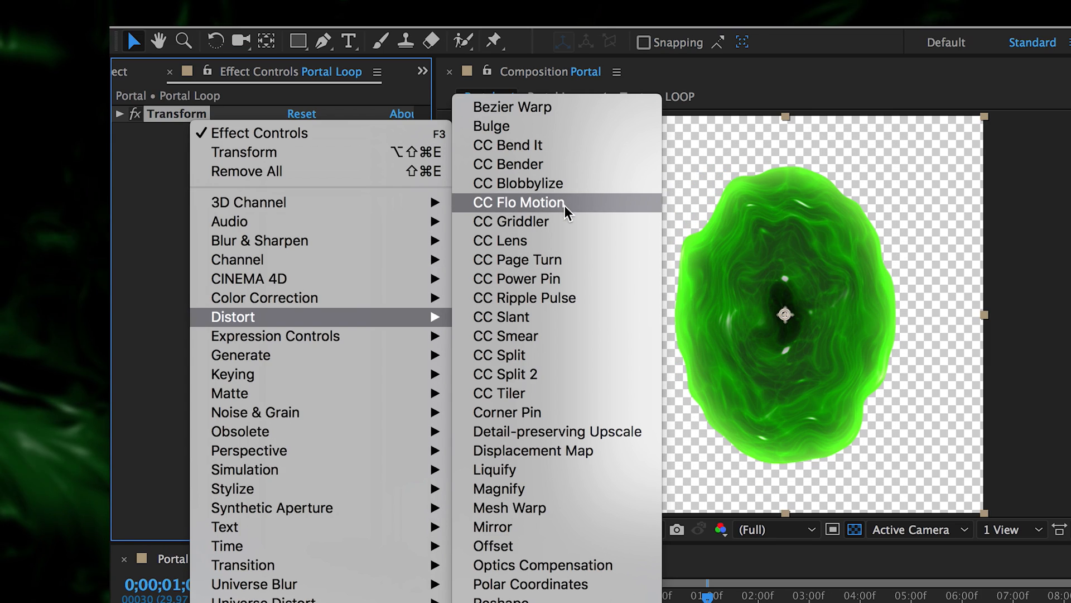
{"action": "left_click", "coordinate": [359, 140]}
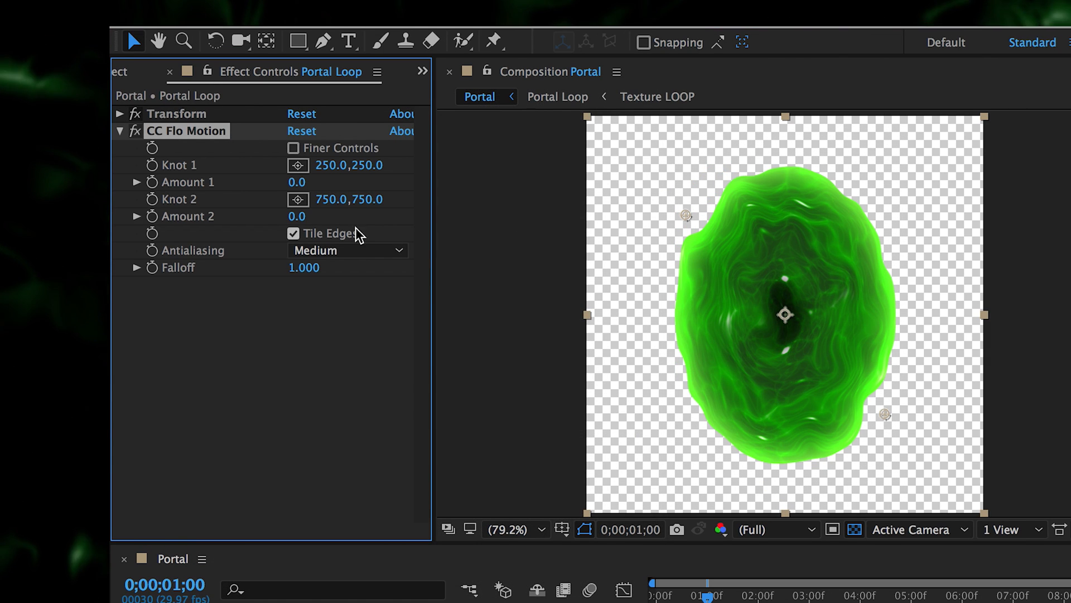
{"action": "left_click", "coordinate": [329, 149]}
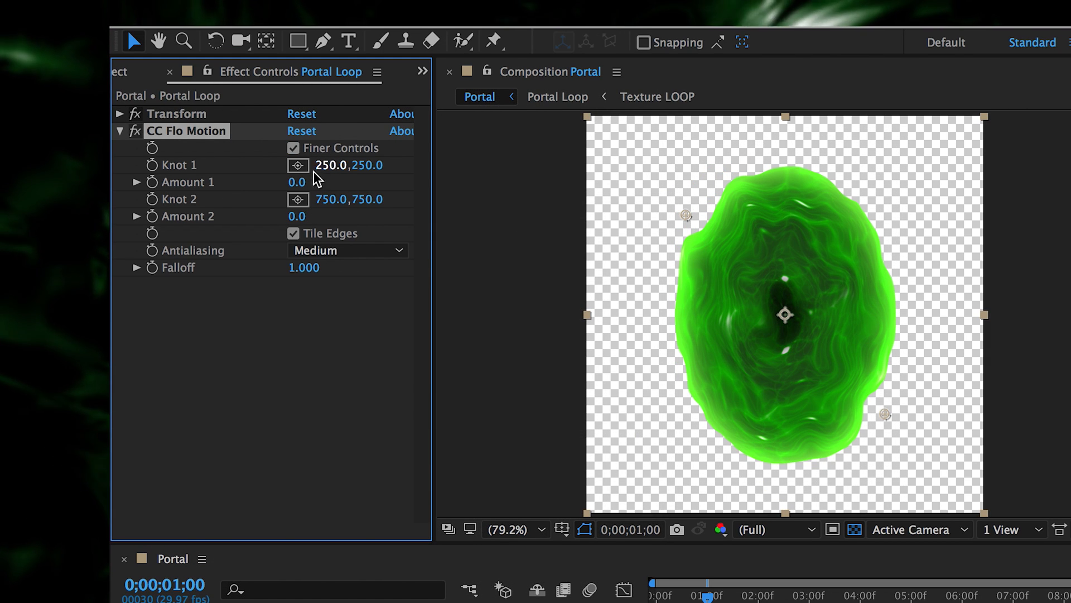
{"action": "left_click", "coordinate": [295, 235]}
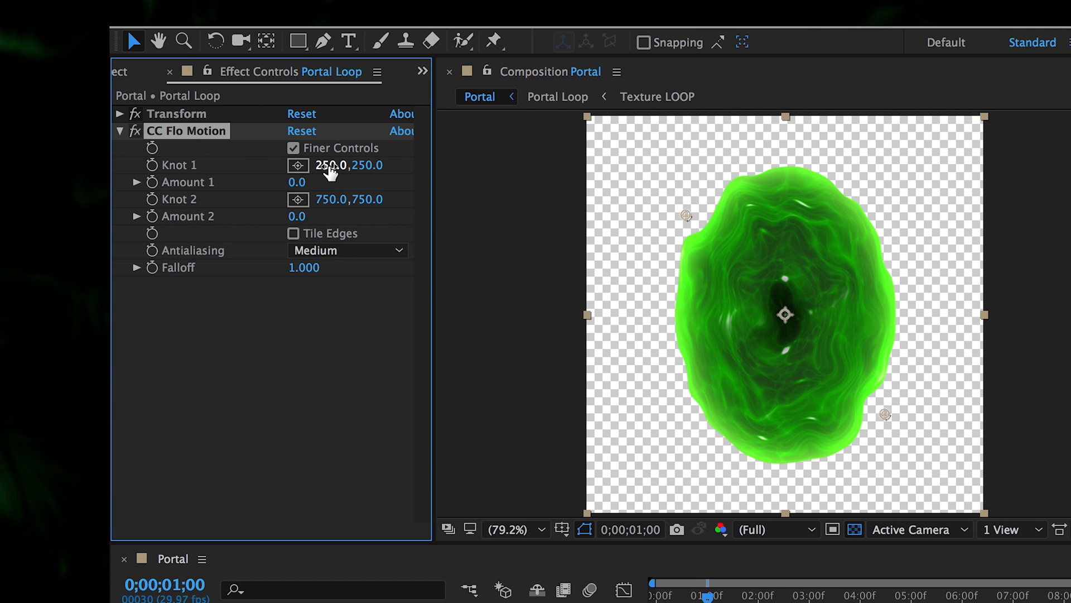
- Centre CC Flo Motion's Knot 1 at 500,500
{"action": "left_click", "coordinate": [330, 166]}
{"action": "type", "text": "500"}
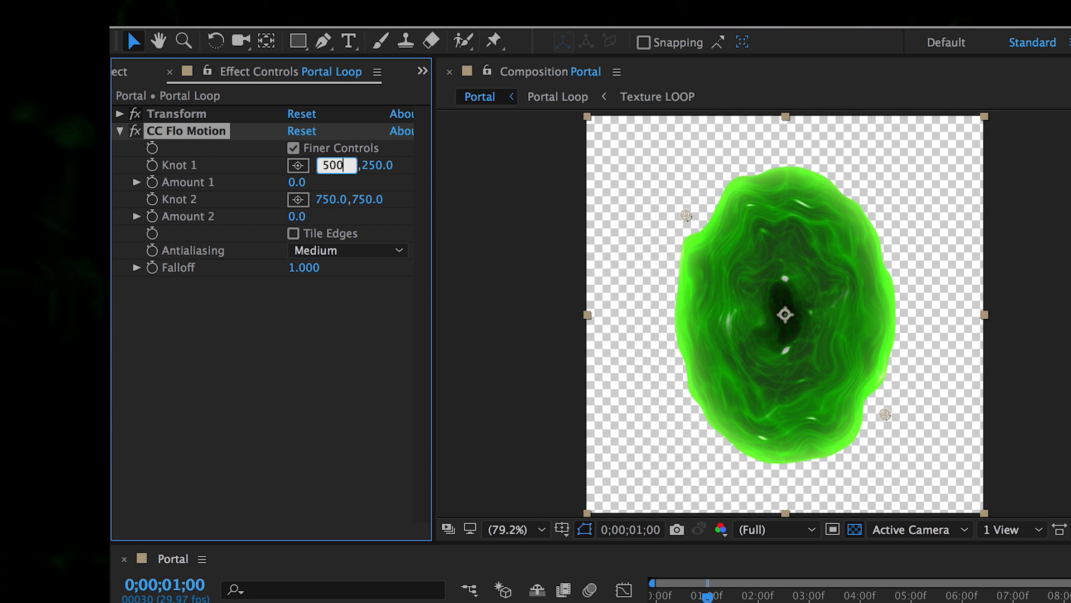
{"action": "key", "text": "Tab"}
{"action": "type", "text": "500"}
{"action": "key", "text": "Return"}
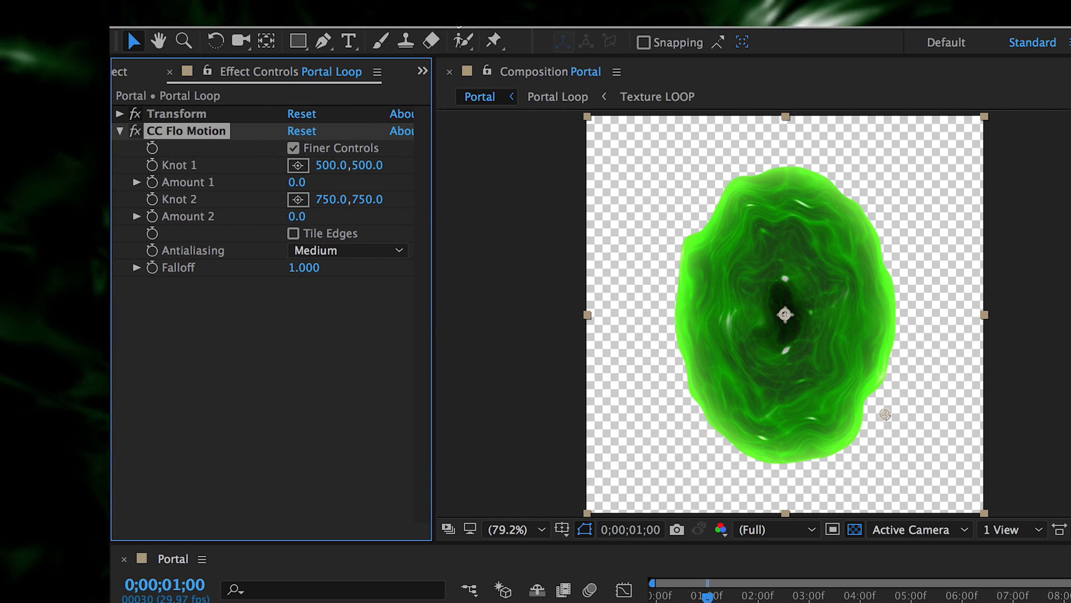
- Check the composition size in Composition Settings, then raise Amount 1 to test the swirl
{"action": "left_click", "coordinate": [413, 5]}
{"action": "left_click", "coordinate": [474, 57]}
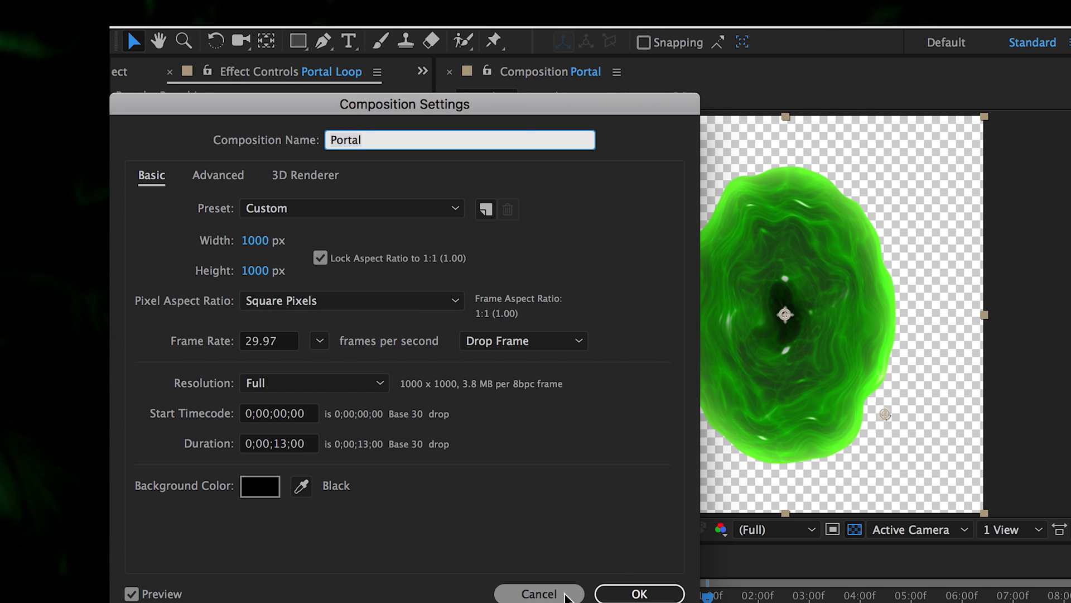
{"action": "left_click", "coordinate": [558, 592]}
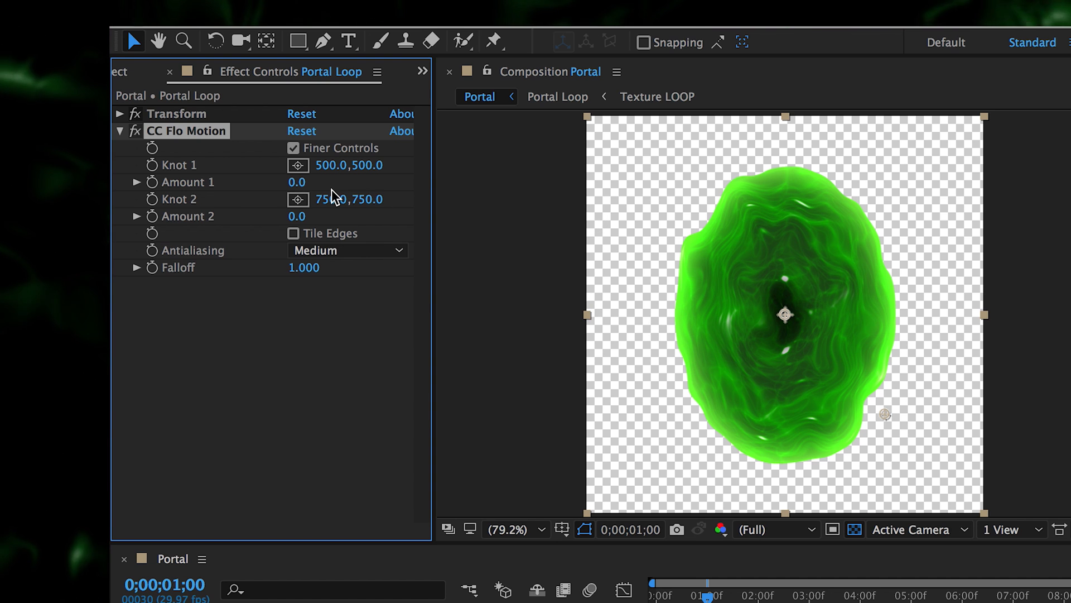
{"action": "left_click_drag", "start_coordinate": [292, 182], "coordinate": [382, 232]}
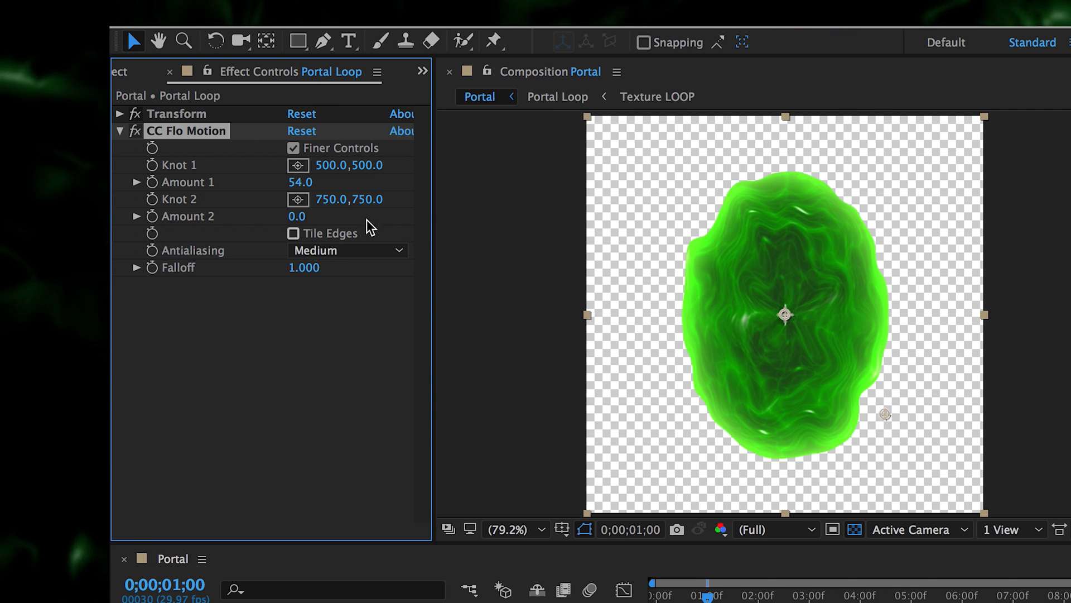
{"action": "left_click_drag", "start_coordinate": [306, 189], "coordinate": [371, 240]}
- Keyframe CC Flo Motion Amount 1 at 500 at 0;00;01;00
{"action": "left_click", "coordinate": [301, 182]}
{"action": "type", "text": "0"}
{"action": "key", "text": "Return"}
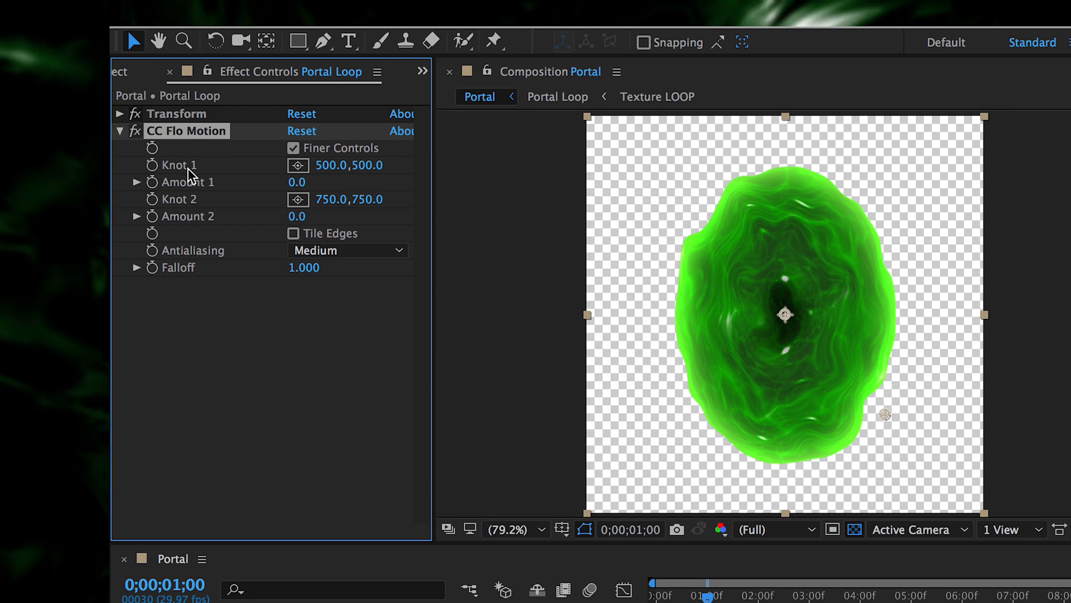
{"action": "left_click", "coordinate": [152, 183]}
{"action": "left_click", "coordinate": [297, 182]}
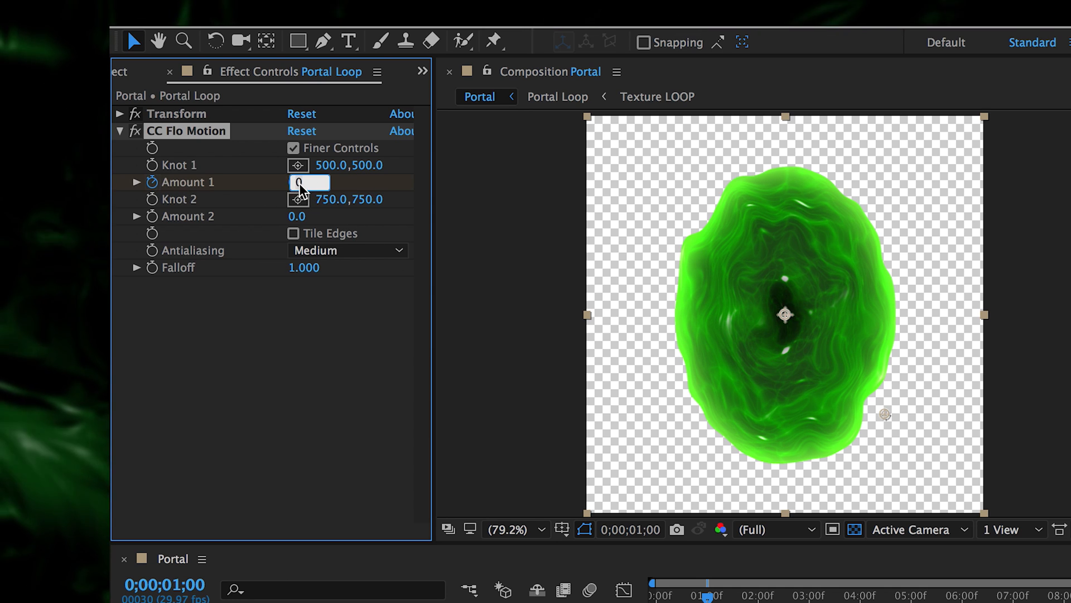
{"action": "type", "text": "500"}
{"action": "key", "text": "Return"}
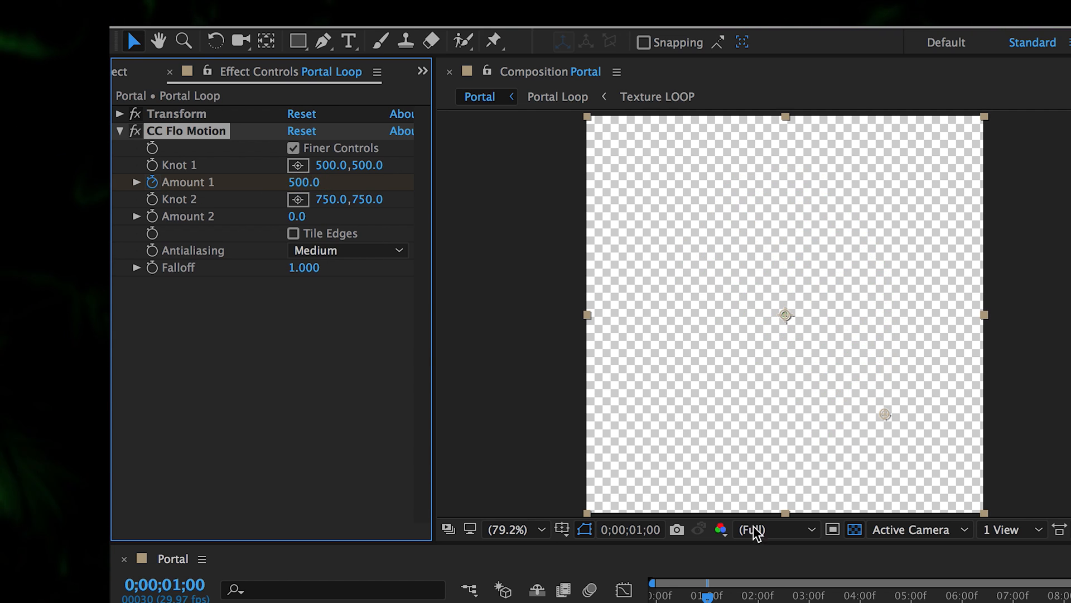
- Keyframe Amount 1 back to 0 at 0;00;01;29
{"action": "left_click", "coordinate": [757, 597]}
{"action": "left_click", "coordinate": [305, 182]}
{"action": "type", "text": "0"}
{"action": "key", "text": "Return"}
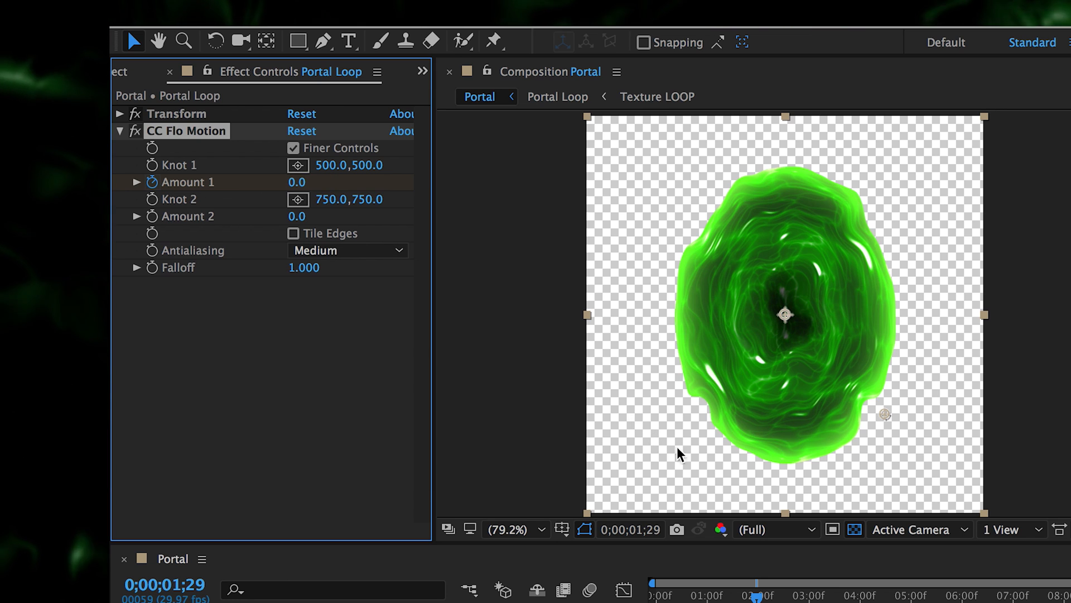
- Zoom the timeline in around the keyframes and preview the swirl animation
{"action": "mouse_move", "coordinate": [757, 597]}
{"action": "left_mouse_down"}
{"action": "mouse_move", "coordinate": [747, 597]}
{"action": "mouse_move", "coordinate": [757, 598]}
{"action": "left_mouse_up"}
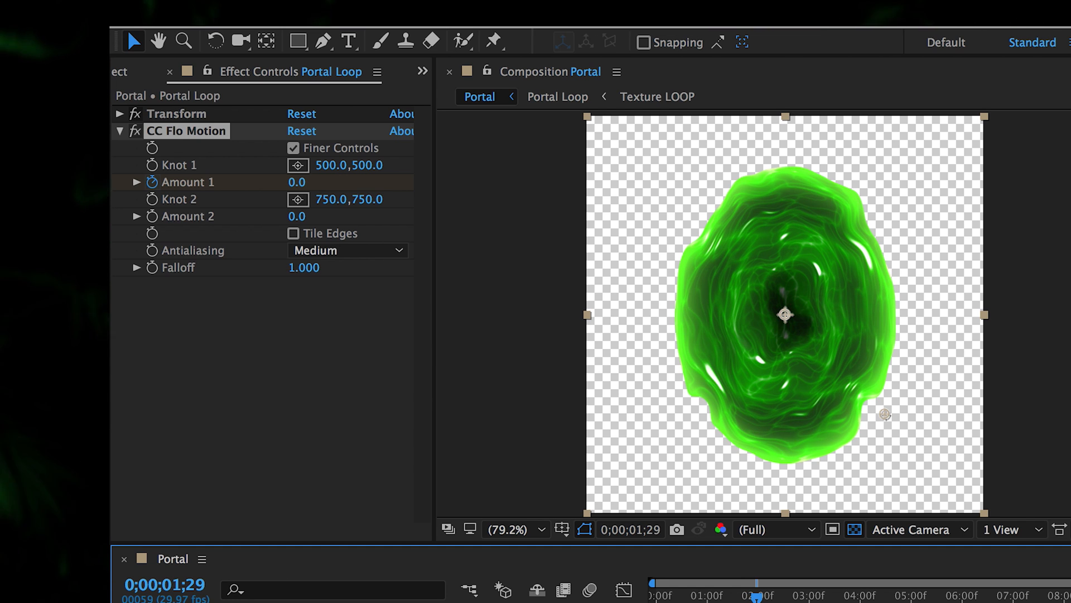
{"action": "key", "text": "equal"}
{"action": "left_click_drag", "start_coordinate": [1070, 583], "coordinate": [883, 583]}
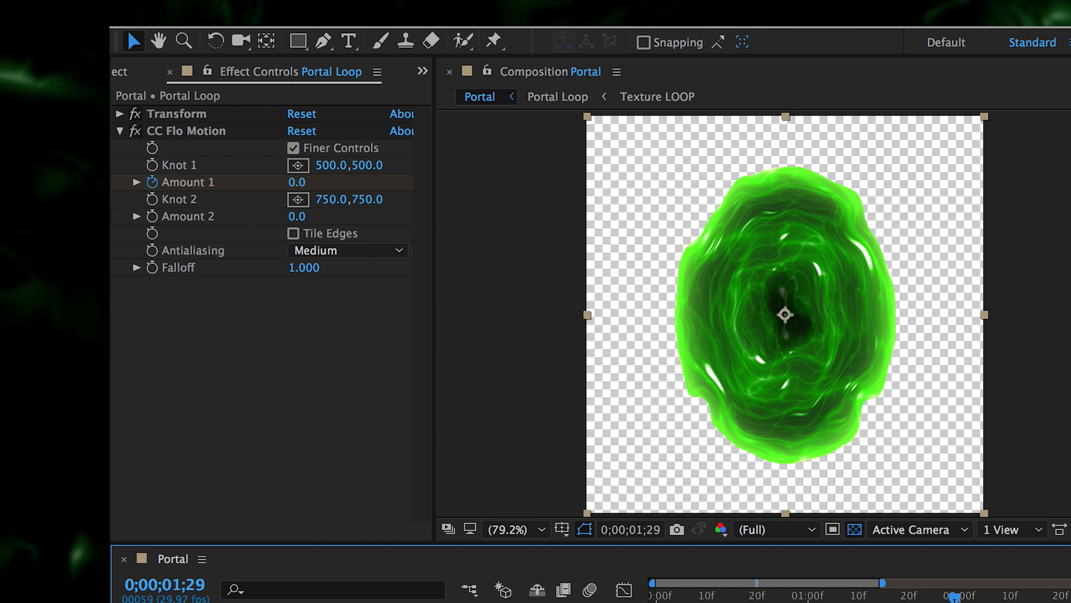
{"action": "key", "text": "space"}
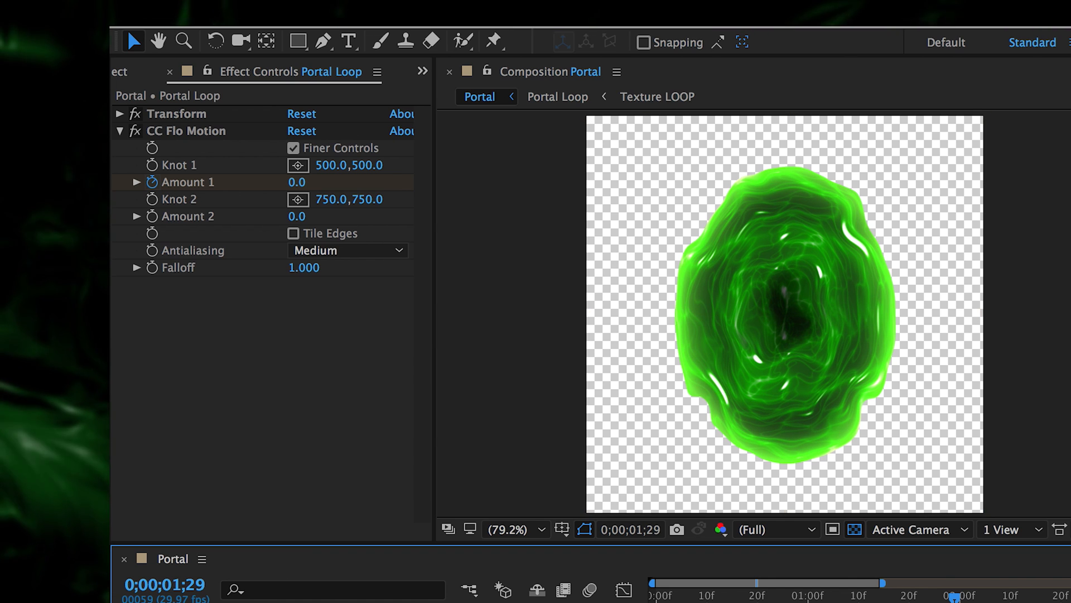
- Scrub through the portal swirling in, returning to 0;00;01;00 where it vanishes
{"action": "left_click", "coordinate": [187, 131]}
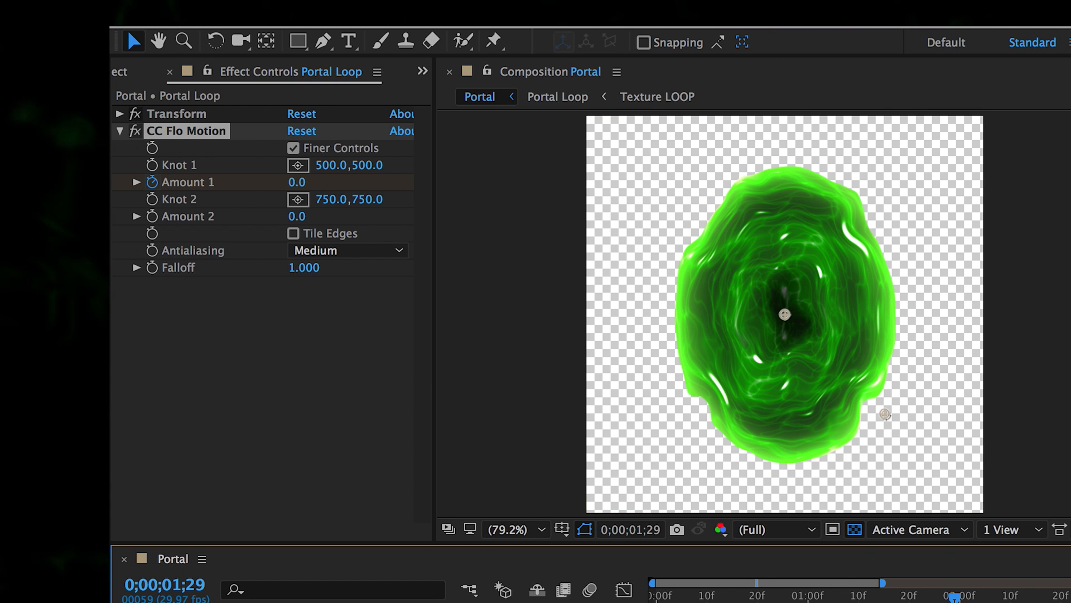
{"action": "key", "text": "F2"}
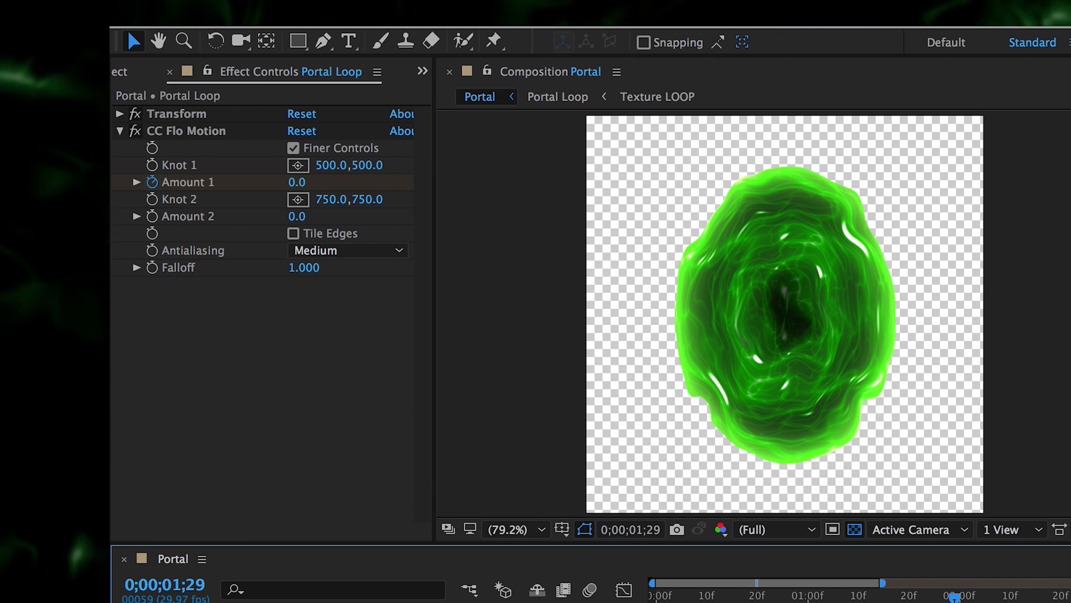
{"action": "left_click_drag", "start_coordinate": [884, 585], "coordinate": [1070, 585]}
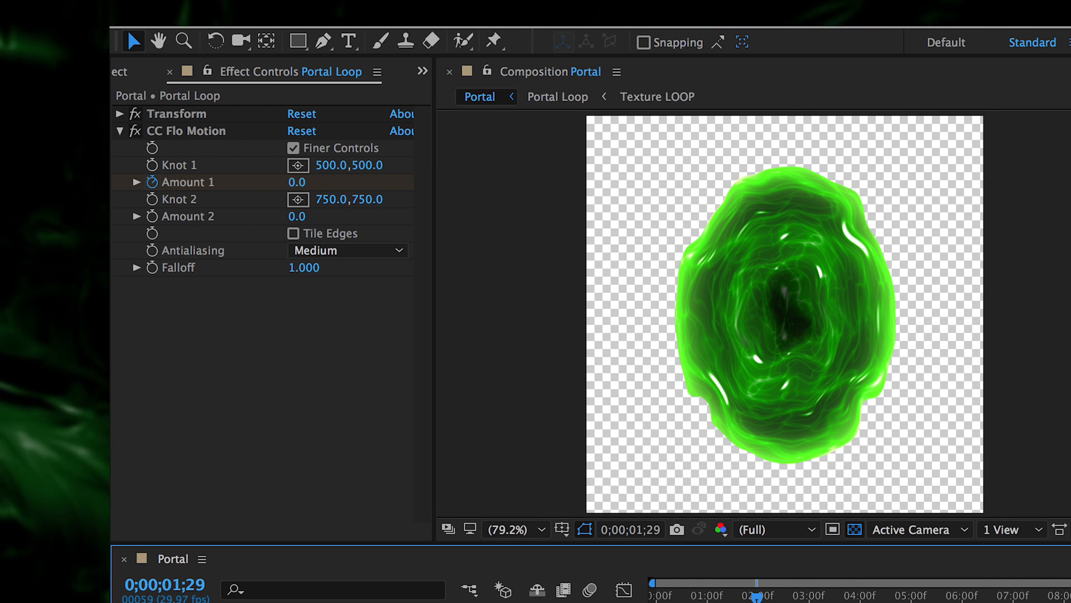
{"action": "left_click_drag", "start_coordinate": [717, 598], "coordinate": [751, 598]}
{"action": "left_click_drag", "start_coordinate": [738, 596], "coordinate": [707, 596]}
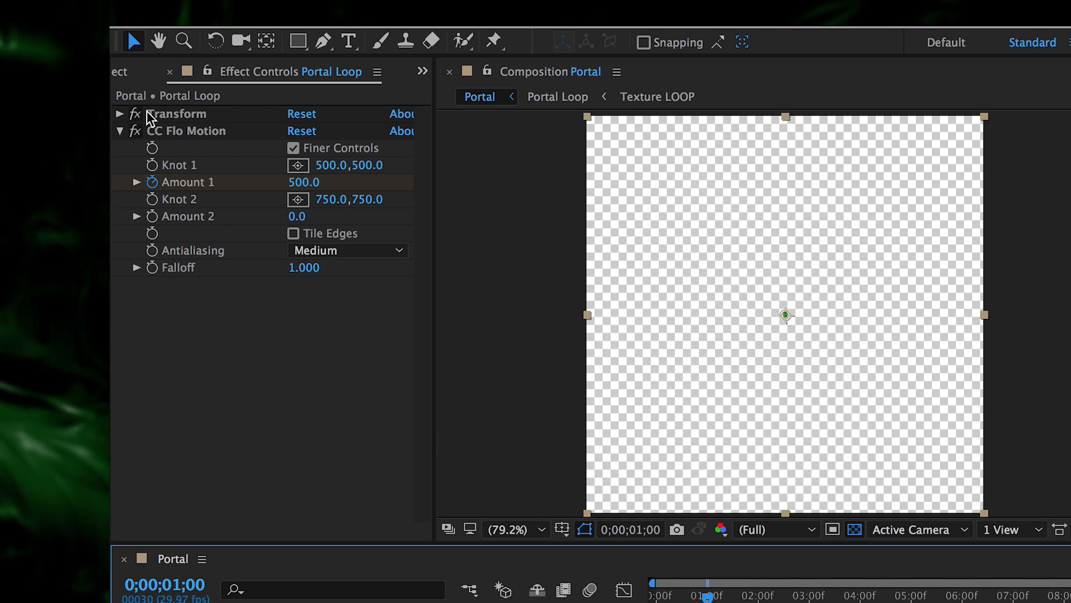
{"action": "left_click", "coordinate": [119, 113]}
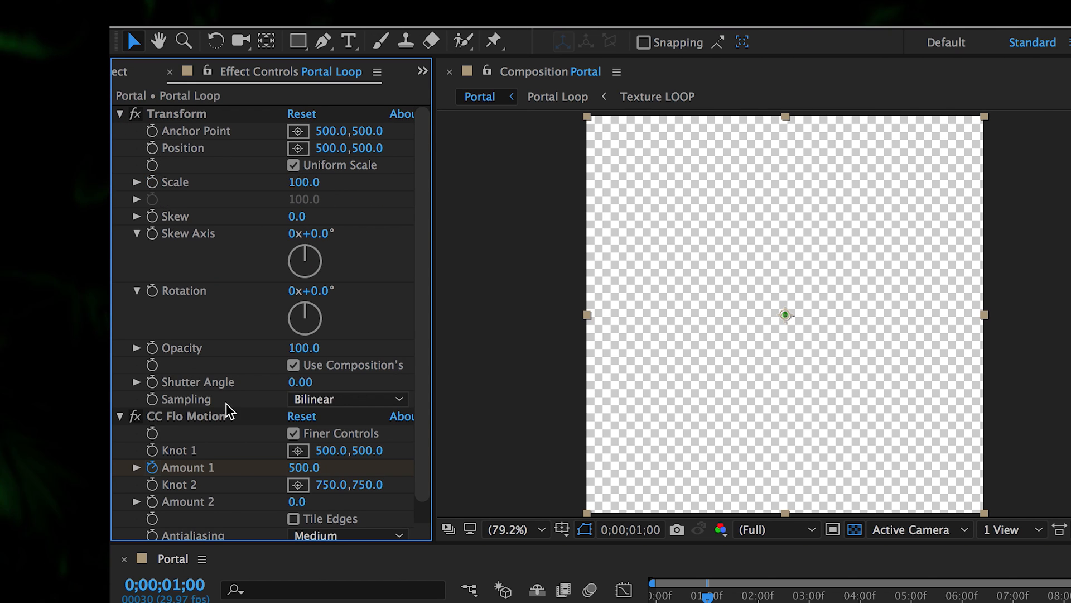
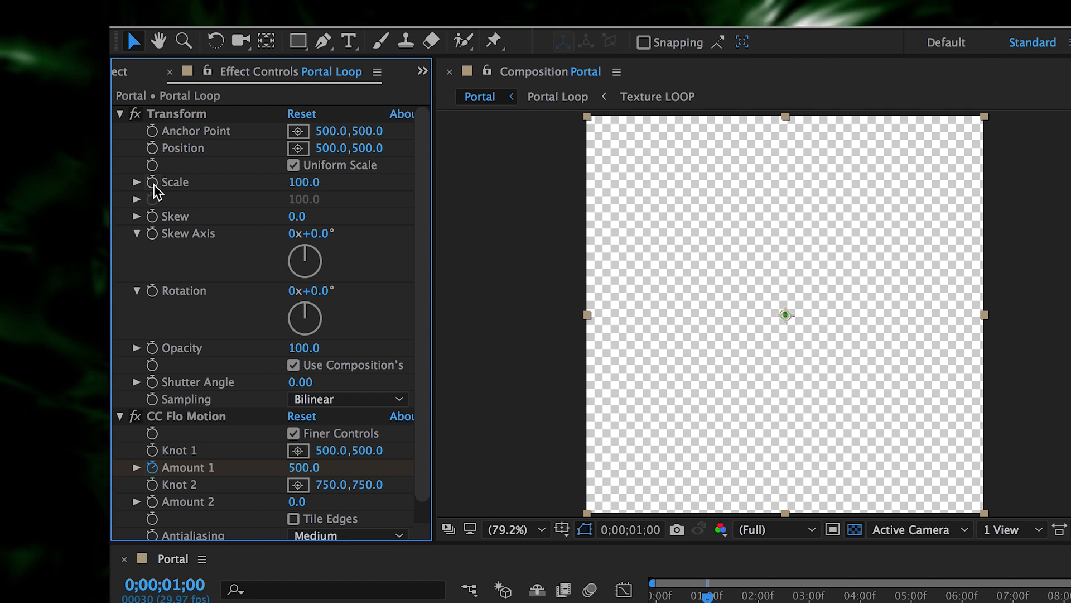
- Give Portal Loop's Scale the expression 100-(effect("CC Flo Motion")("Amount 1")/5)
{"action": "left_click", "coordinate": [152, 183], "text": "alt"}
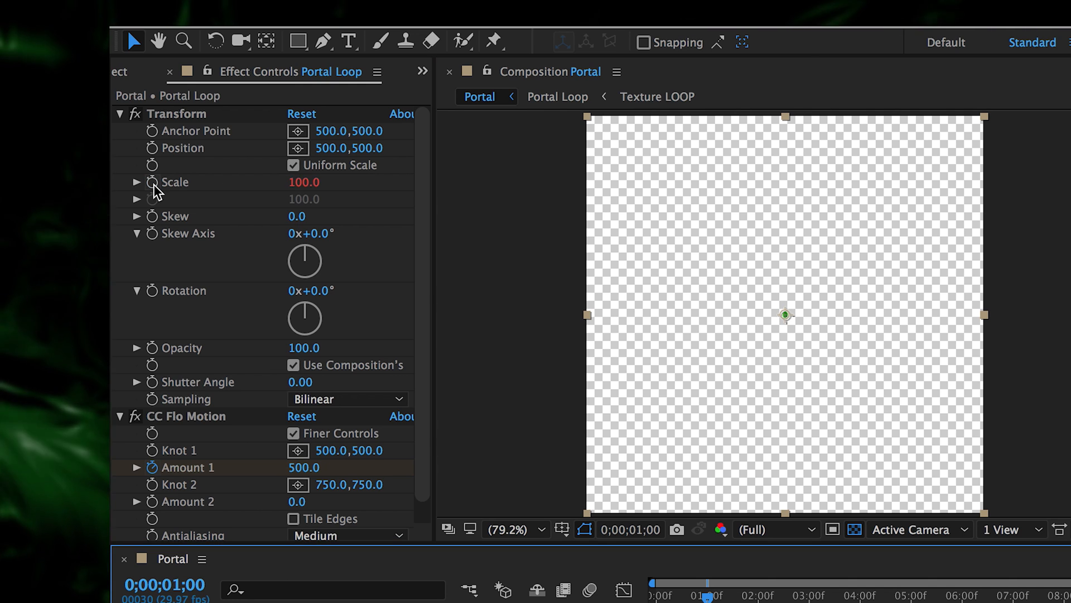
{"action": "left_click_drag", "start_coordinate": [469, 321], "coordinate": [379, 356]}
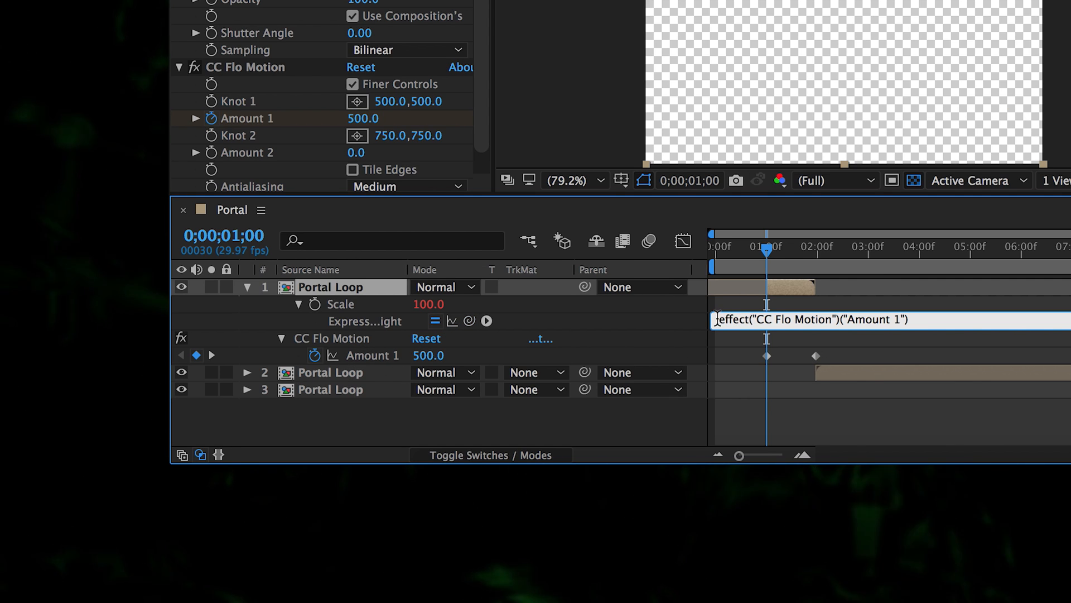
{"action": "left_click", "coordinate": [954, 319]}
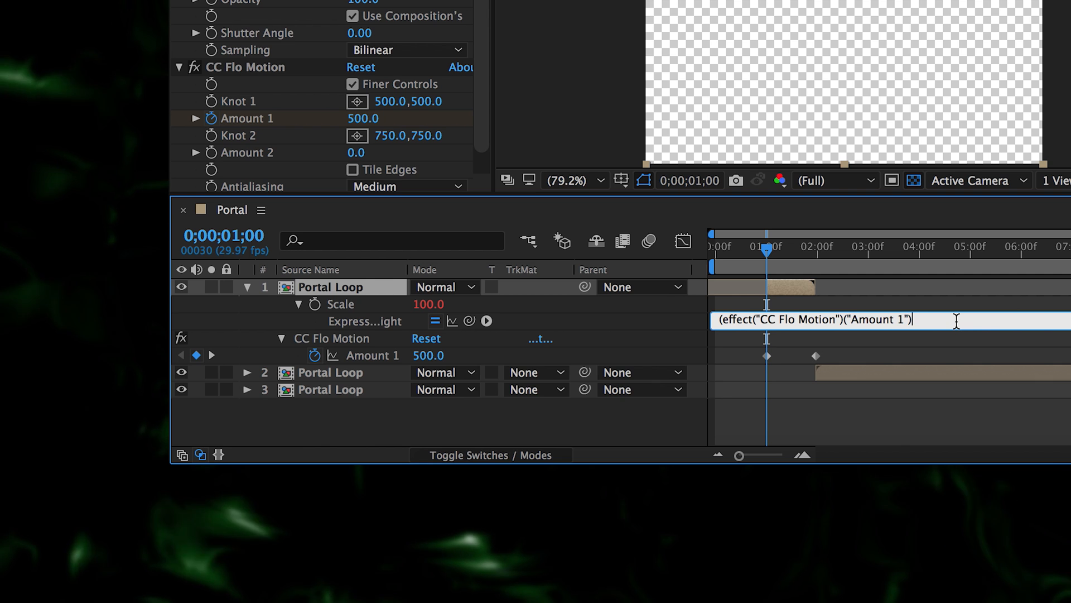
{"action": "type", "text": ")/"}
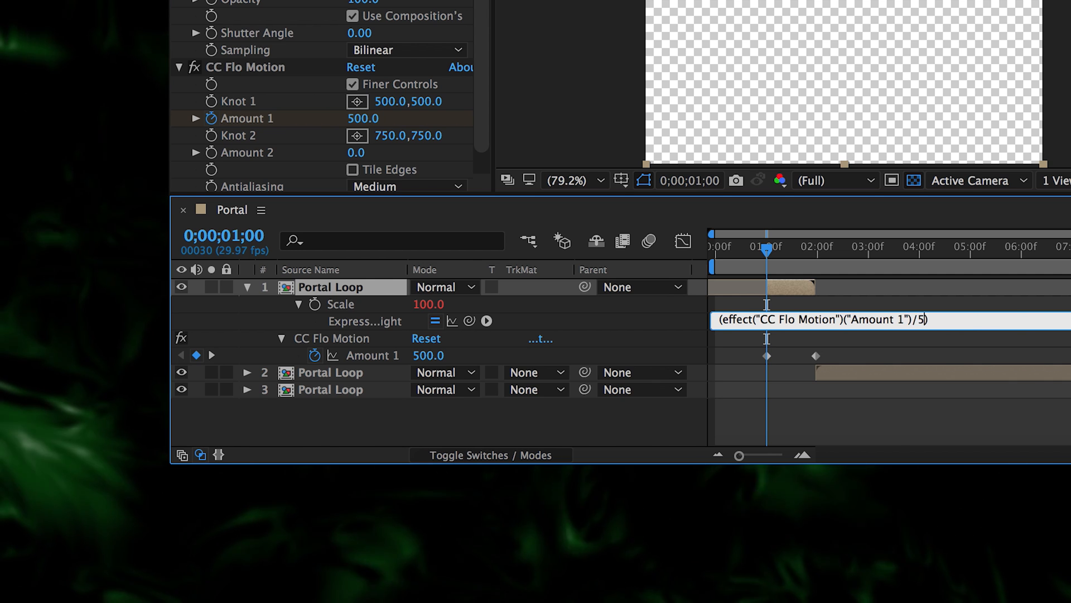
{"action": "type", "text": "5"}
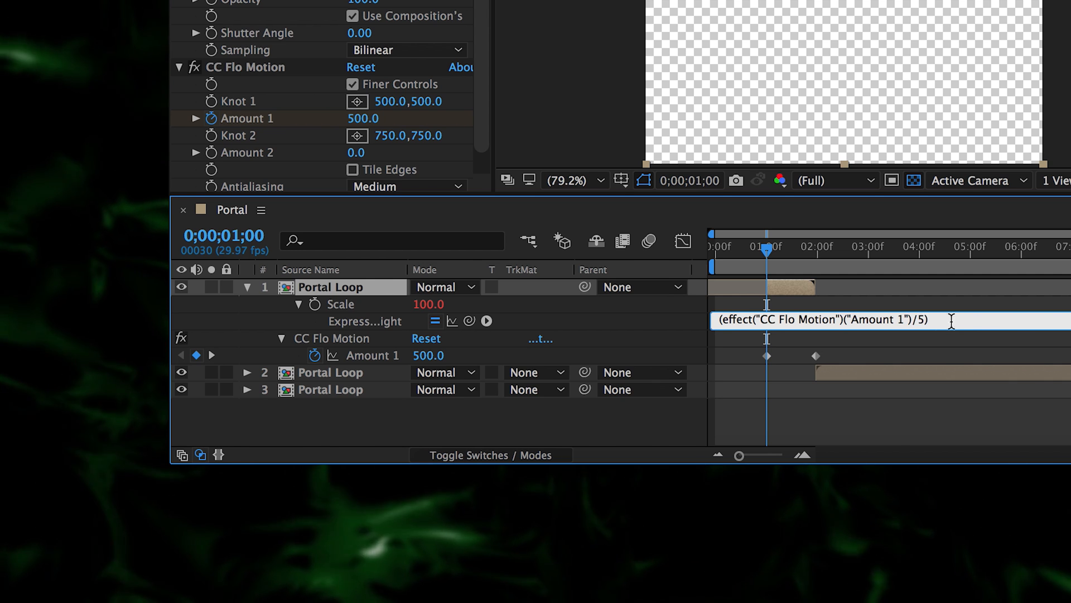
{"action": "left_click", "coordinate": [612, 335]}
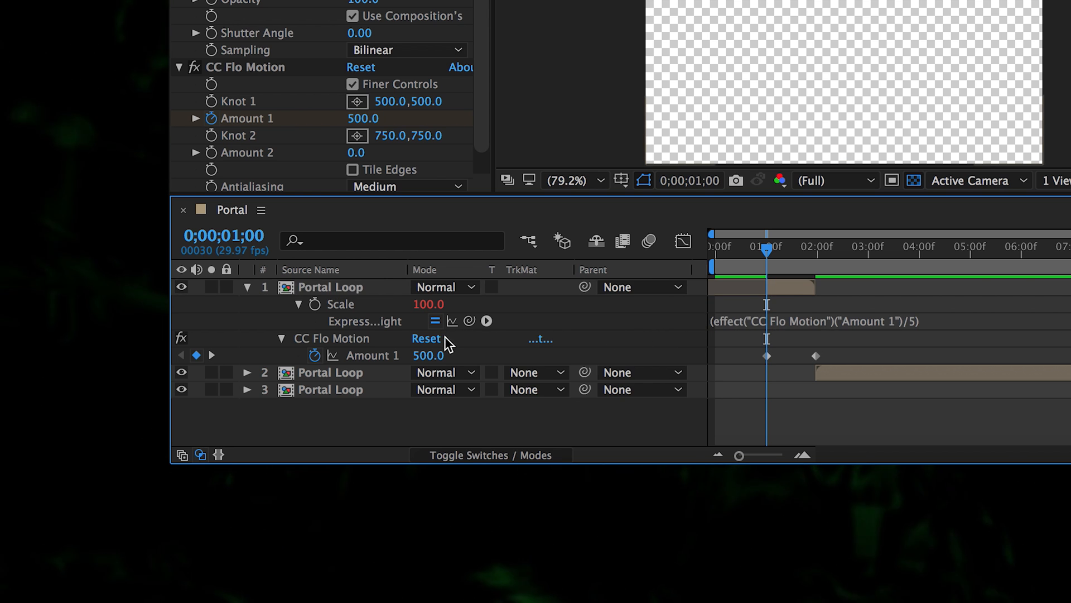
{"action": "left_click", "coordinate": [713, 318]}
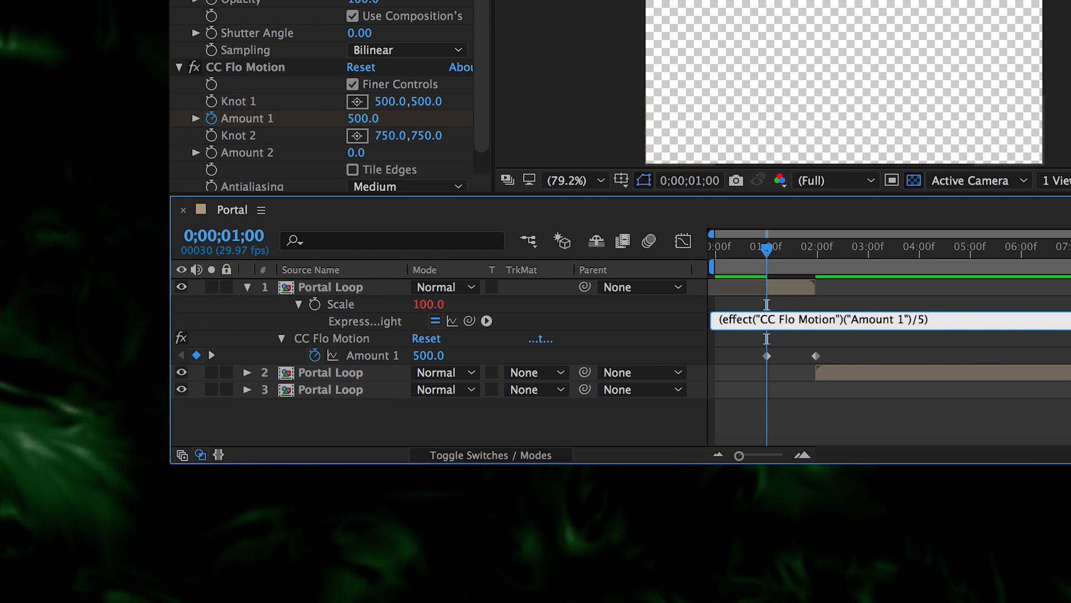
{"action": "type", "text": "100-"}
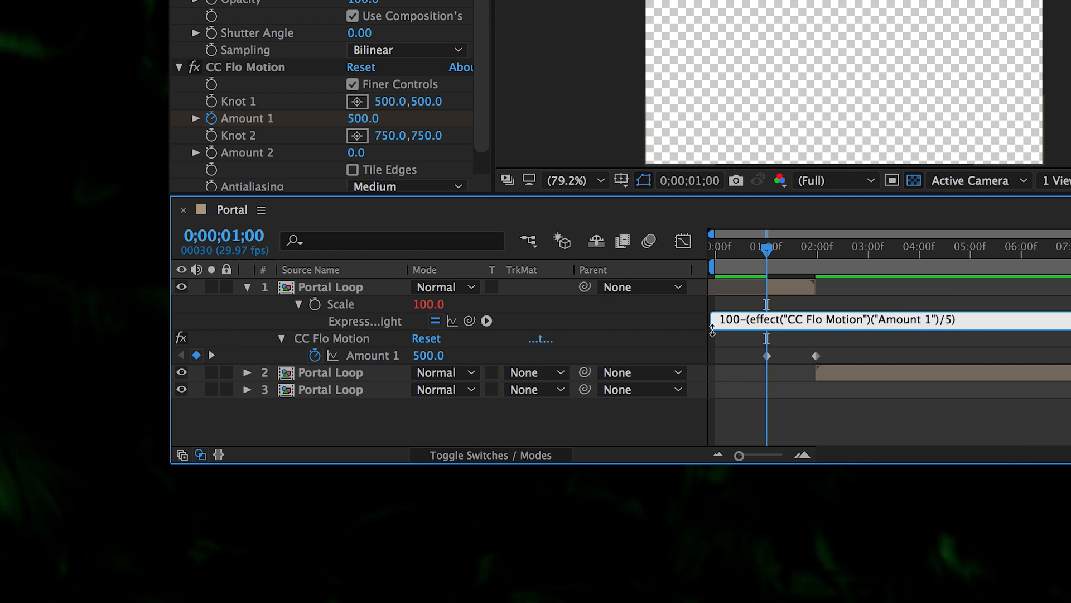
{"action": "left_click", "coordinate": [678, 323]}
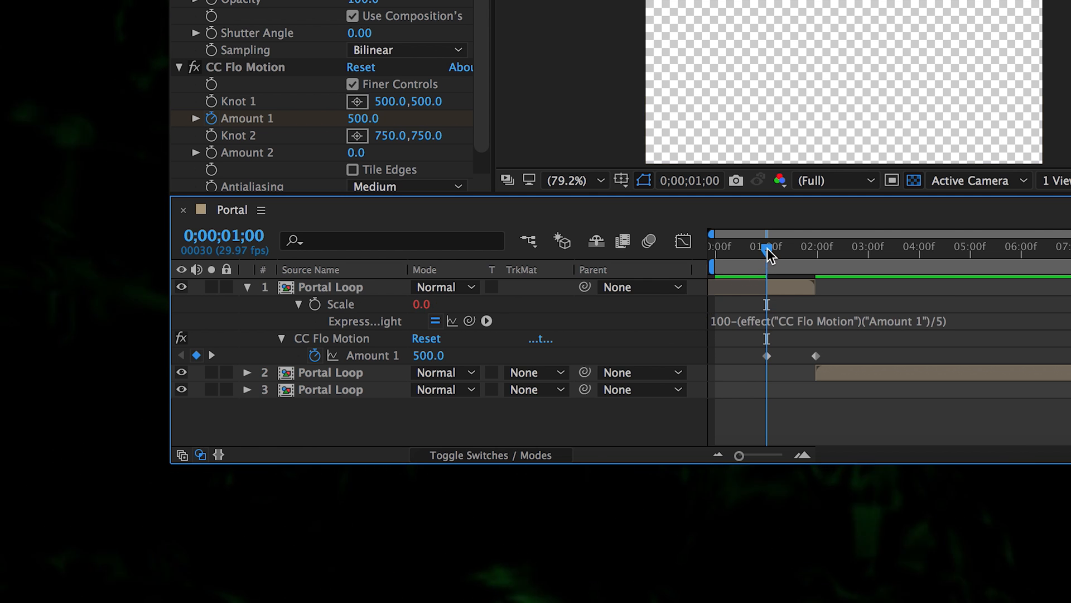
{"action": "left_click_drag", "start_coordinate": [770, 253], "coordinate": [800, 250]}
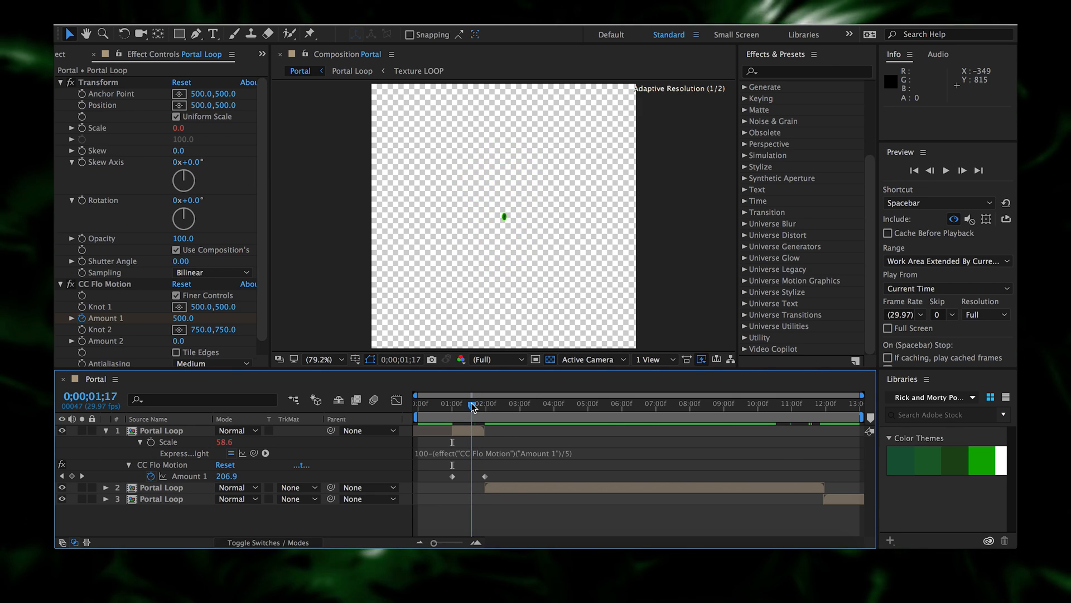
{"action": "left_click_drag", "start_coordinate": [472, 406], "coordinate": [473, 405]}
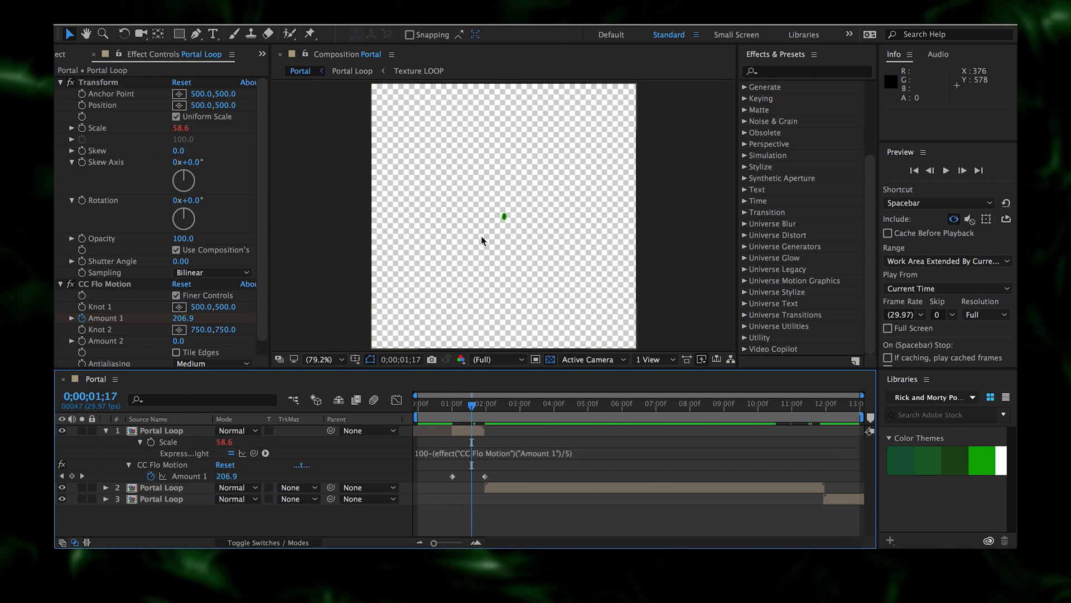
{"action": "mouse_move", "coordinate": [464, 412]}
{"action": "left_mouse_down"}
{"action": "mouse_move", "coordinate": [481, 412]}
{"action": "mouse_move", "coordinate": [462, 411]}
{"action": "left_mouse_up"}
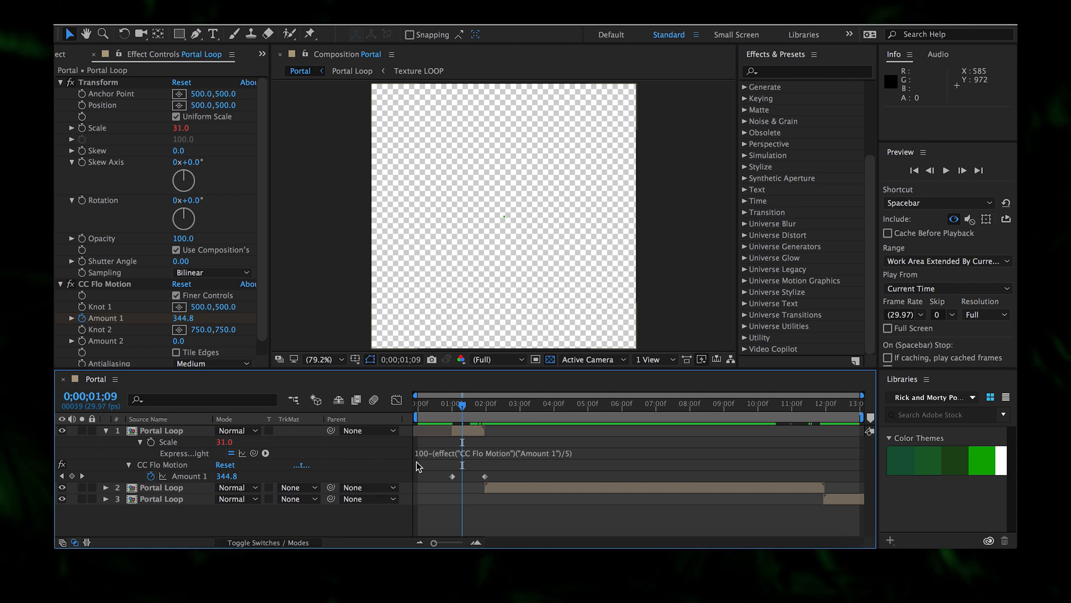
{"action": "mouse_move", "coordinate": [476, 478]}
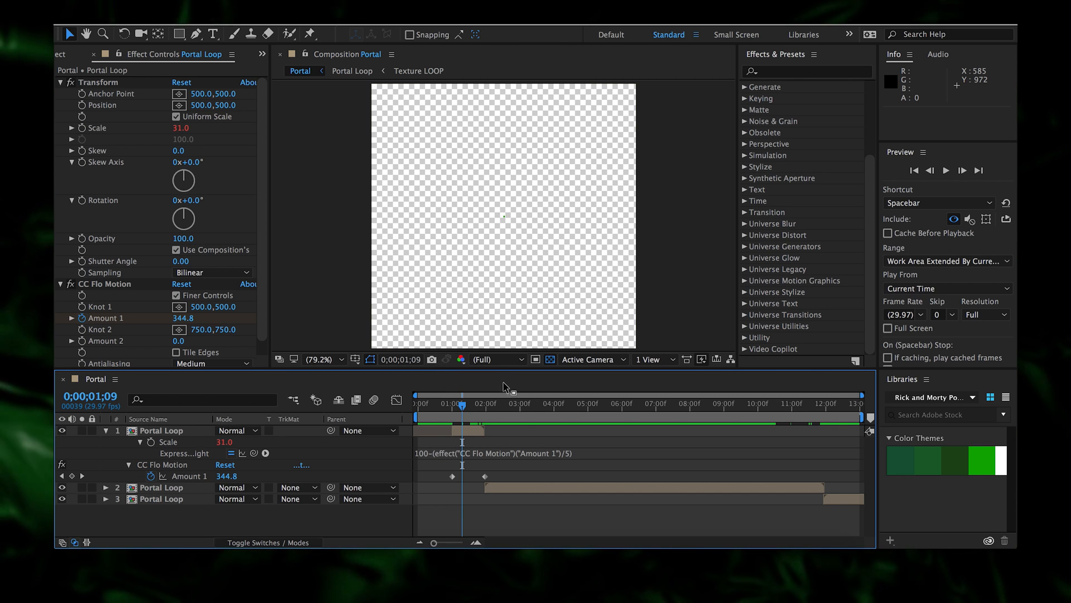
- Set the second Amount 1 keyframe's incoming velocity to 0 with 100% influence
{"action": "right_click", "coordinate": [485, 477]}
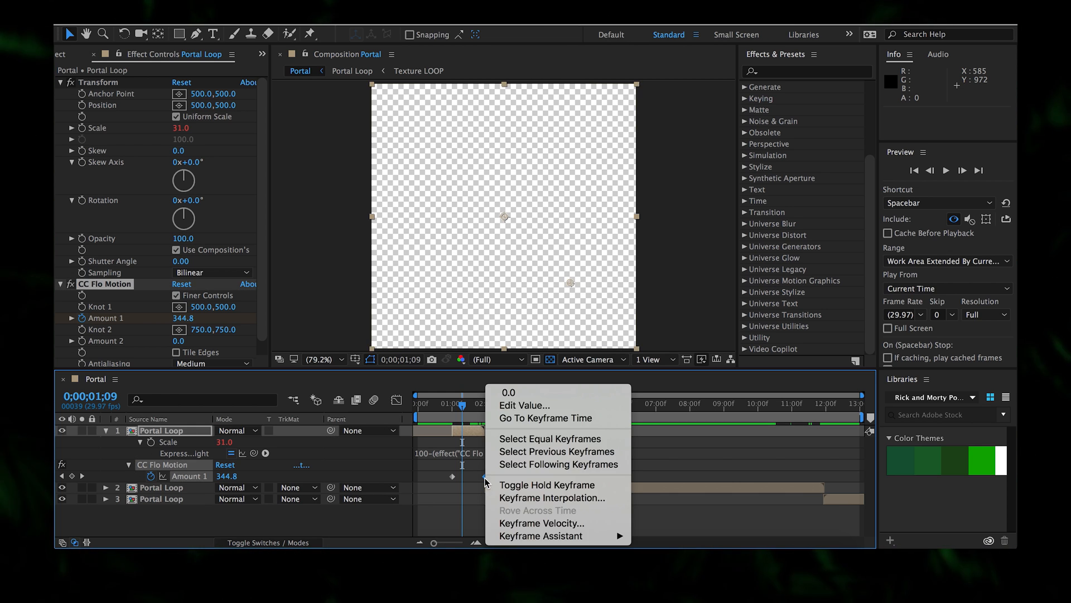
{"action": "left_click", "coordinate": [523, 523]}
{"action": "left_click", "coordinate": [430, 249]}
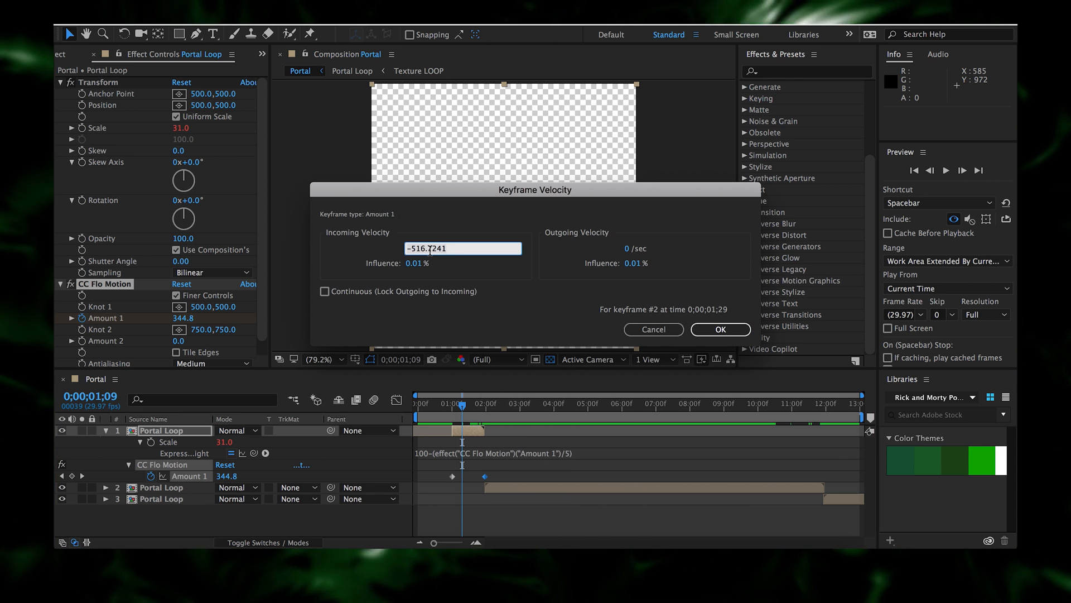
{"action": "key", "text": "Return"}
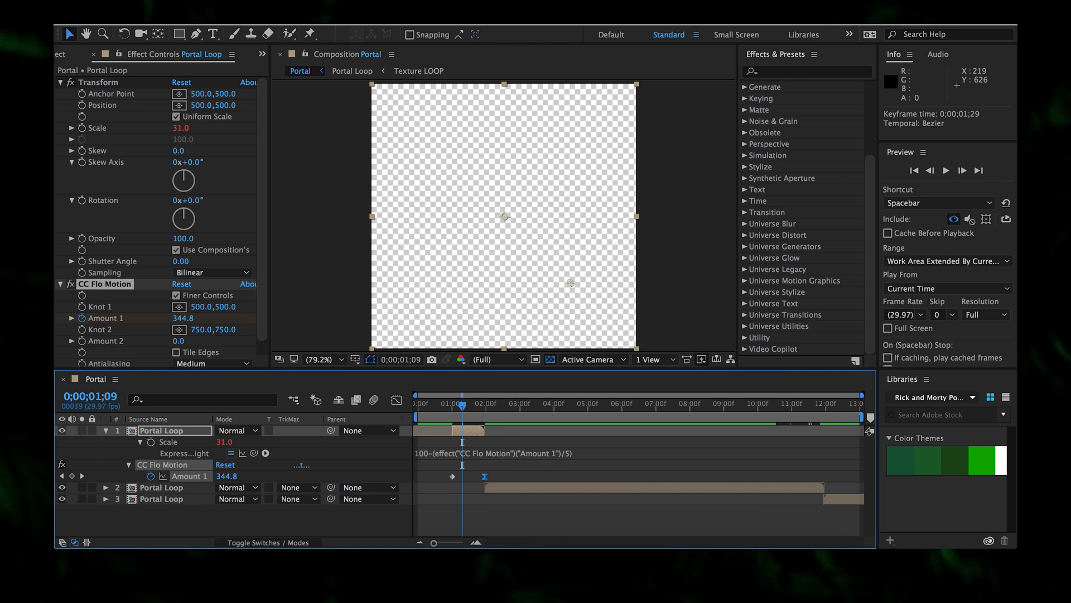
{"action": "right_click", "coordinate": [487, 476]}
{"action": "left_click", "coordinate": [522, 522]}
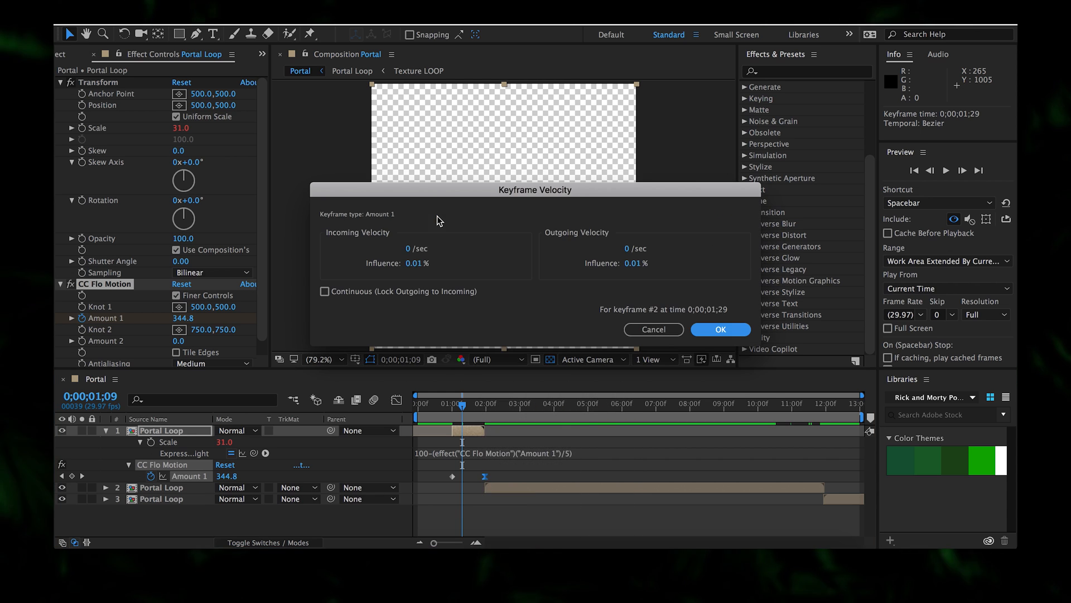
{"action": "left_click_drag", "start_coordinate": [414, 263], "coordinate": [531, 262]}
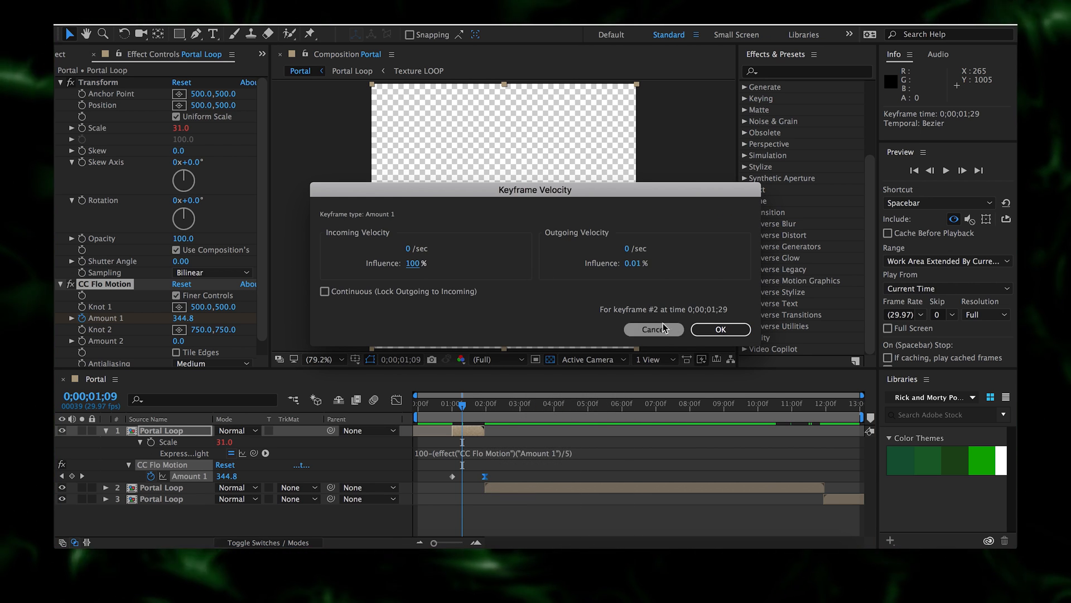
{"action": "left_click", "coordinate": [720, 330]}
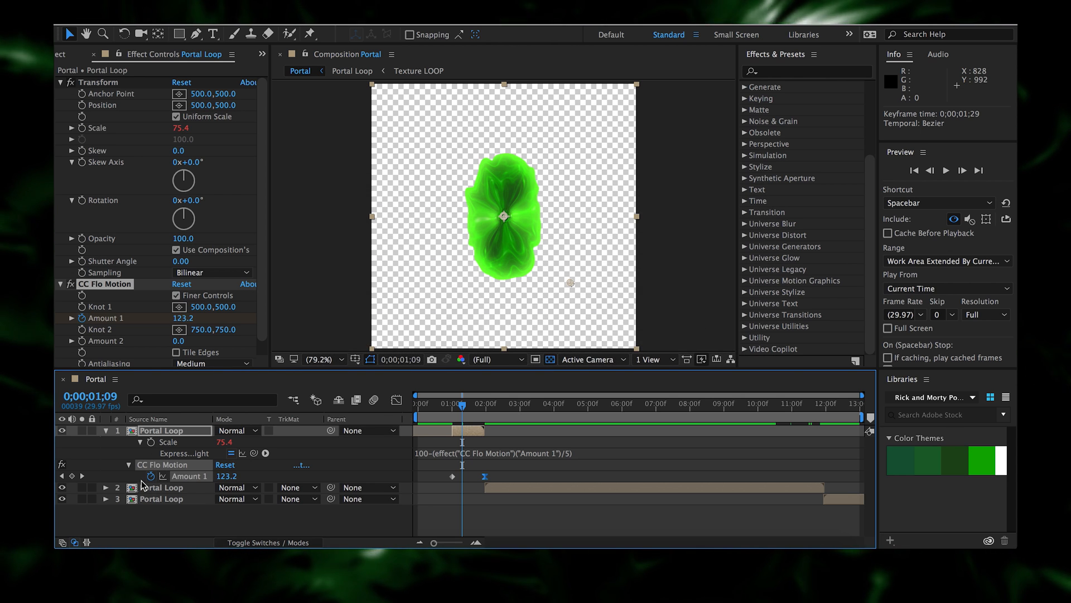
- Check Amount 1's value curve, then preview the portal, stopping at 0;00;01;07
{"action": "left_click", "coordinate": [396, 400]}
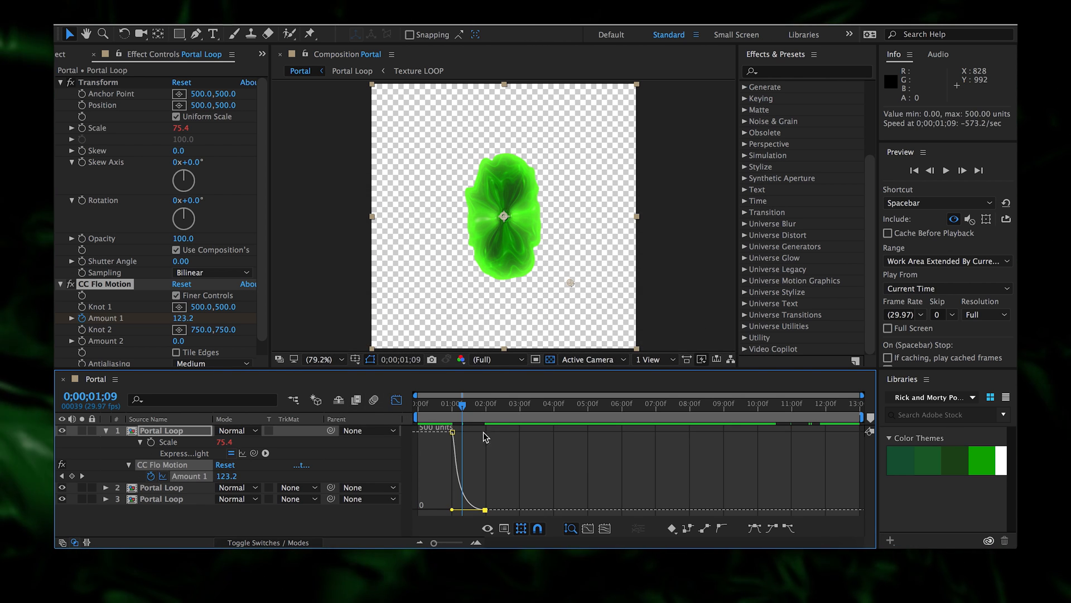
{"action": "mouse_move", "coordinate": [453, 433]}
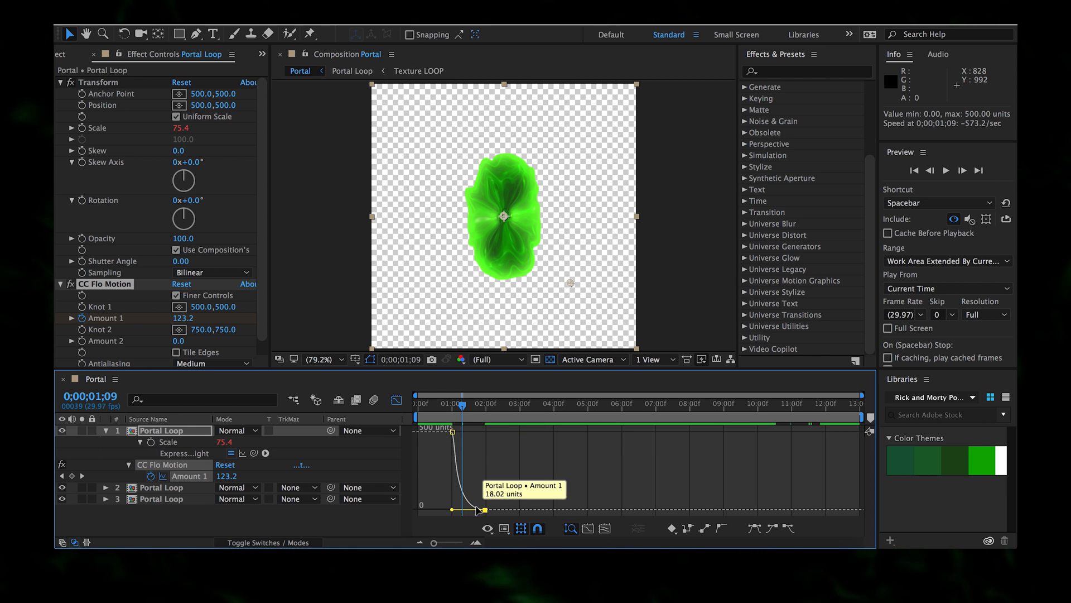
{"action": "left_click", "coordinate": [397, 400]}
{"action": "left_click_drag", "start_coordinate": [462, 405], "coordinate": [448, 407]}
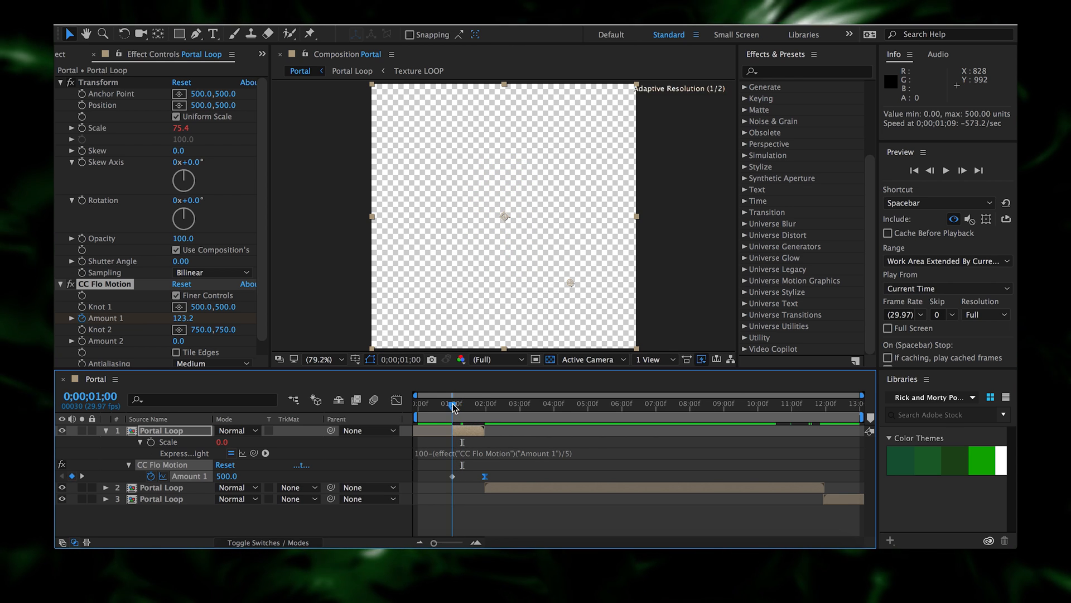
{"action": "key", "text": "space"}
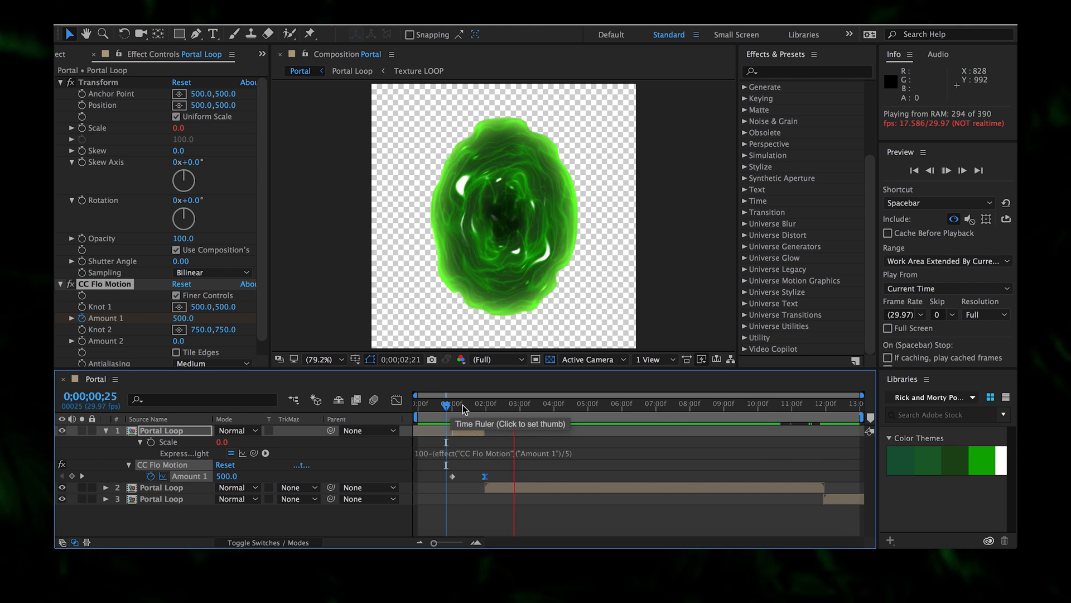
{"action": "left_click", "coordinate": [460, 407]}
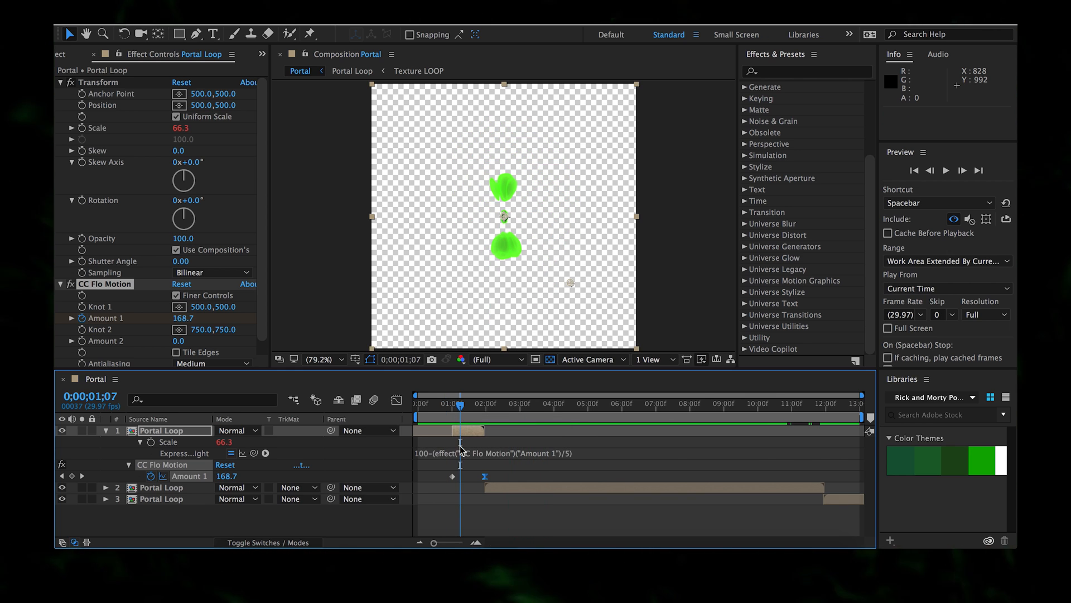
- Set the first Amount 1 keyframe's outgoing influence to 0
{"action": "right_click", "coordinate": [453, 478]}
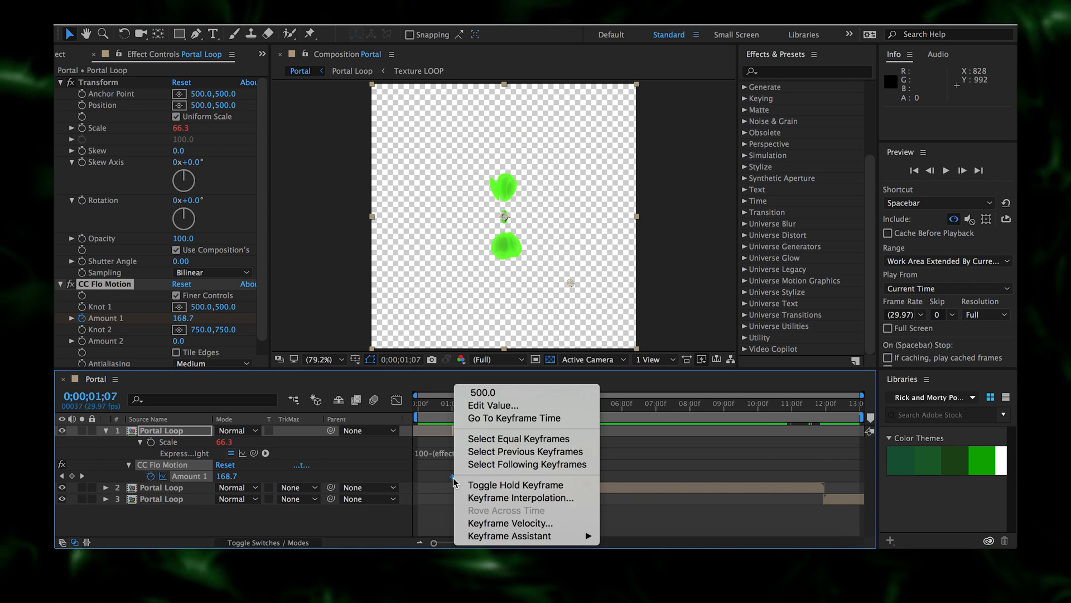
{"action": "left_click", "coordinate": [493, 524]}
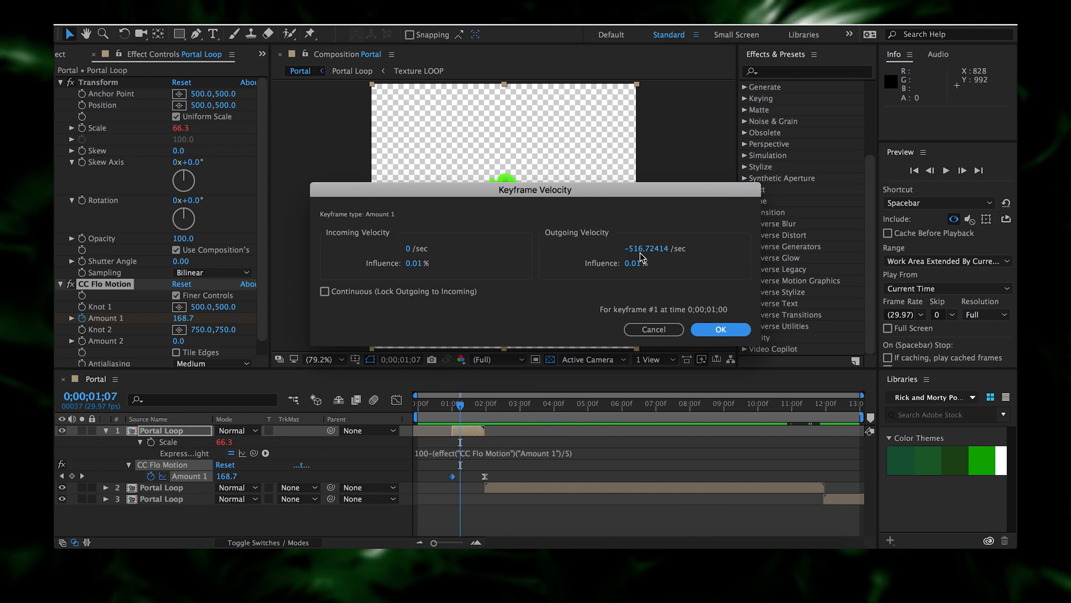
{"action": "left_click", "coordinate": [634, 263]}
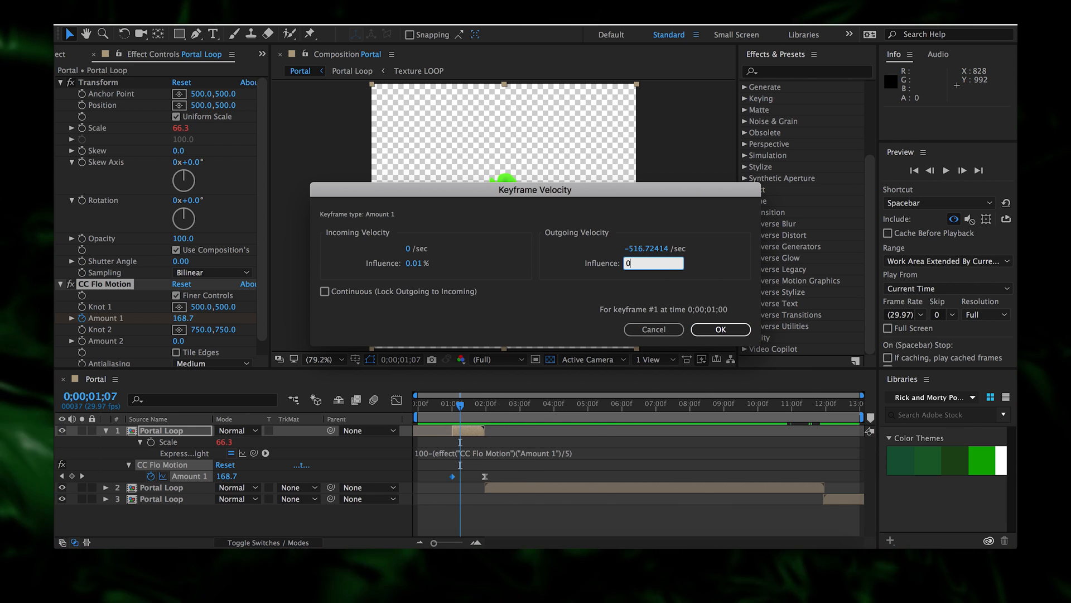
{"action": "type", "text": "0"}
{"action": "key", "text": "Return"}
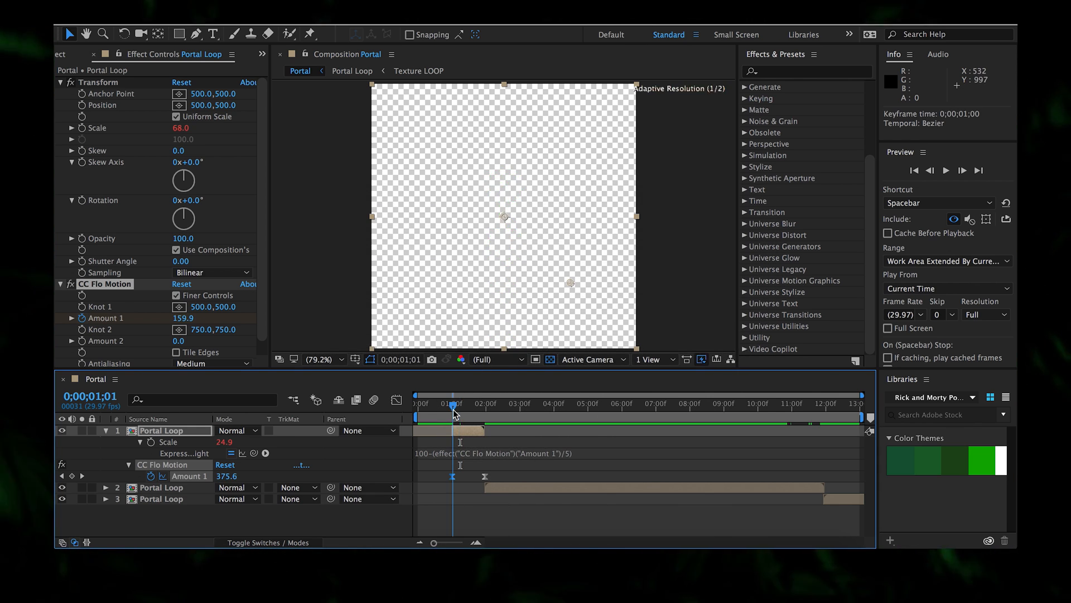
- Scrub and preview the portal growing around the one-second mark
{"action": "left_click_drag", "start_coordinate": [456, 411], "coordinate": [520, 413]}
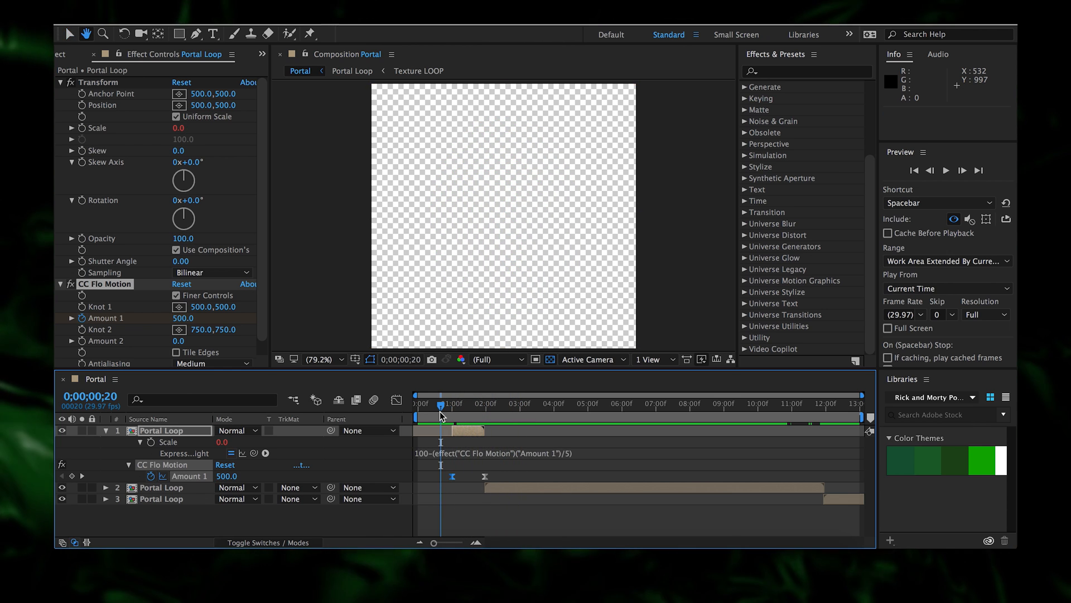
{"action": "key", "text": "space"}
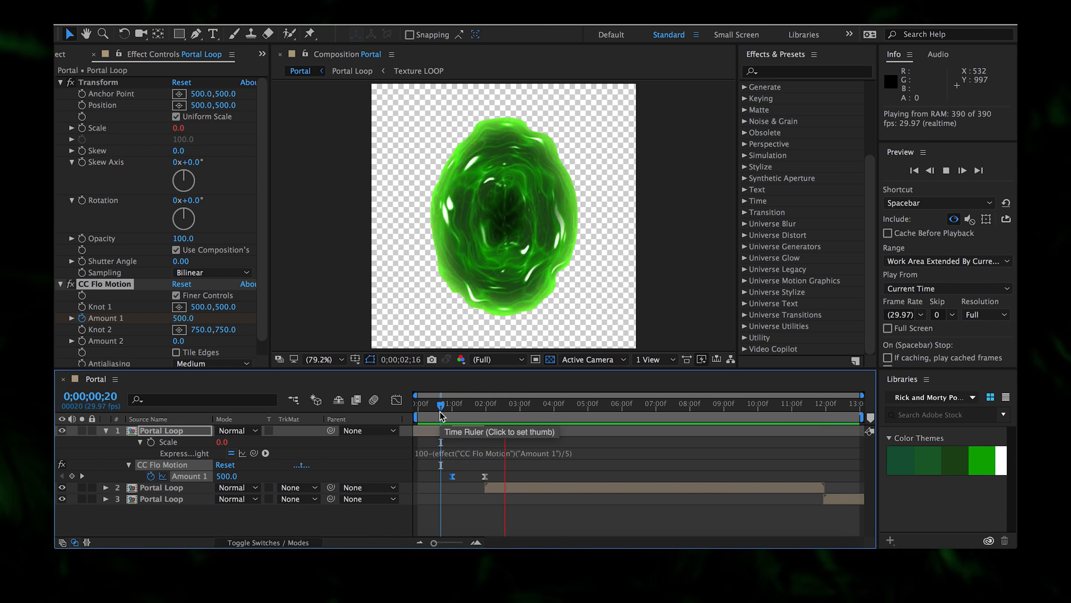
{"action": "left_click", "coordinate": [442, 413]}
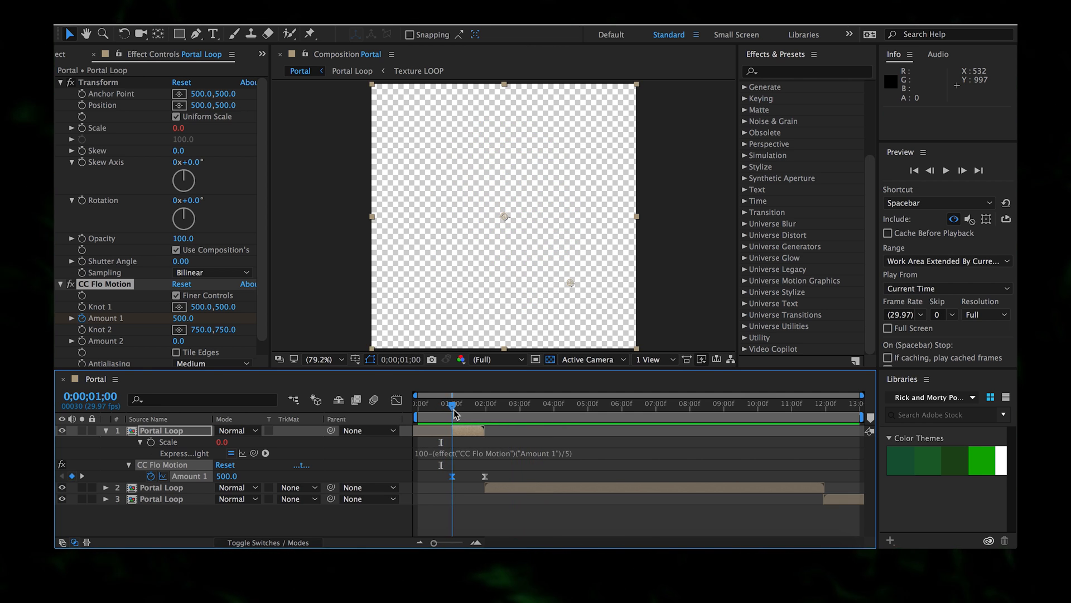
{"action": "left_click_drag", "start_coordinate": [463, 412], "coordinate": [429, 418]}
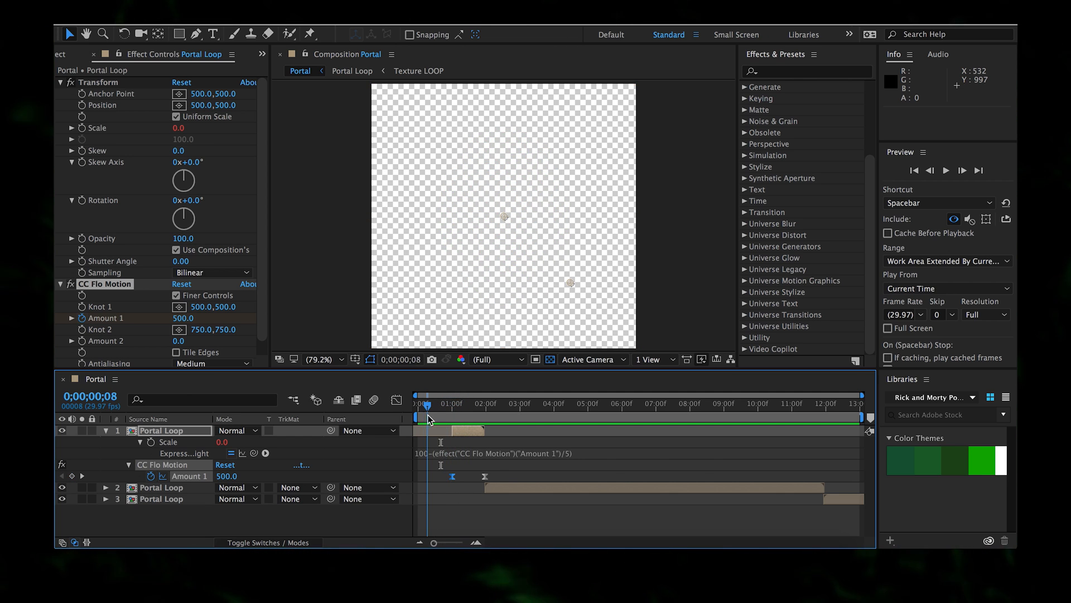
- Create a new solid layer named OF
{"action": "key", "text": "ctrl+y"}
{"action": "type", "text": "OF"}
{"action": "key", "text": "Return"}
- At one second, apply Video Copilot Optical Flares to the OF solid
{"action": "left_click", "coordinate": [449, 409]}
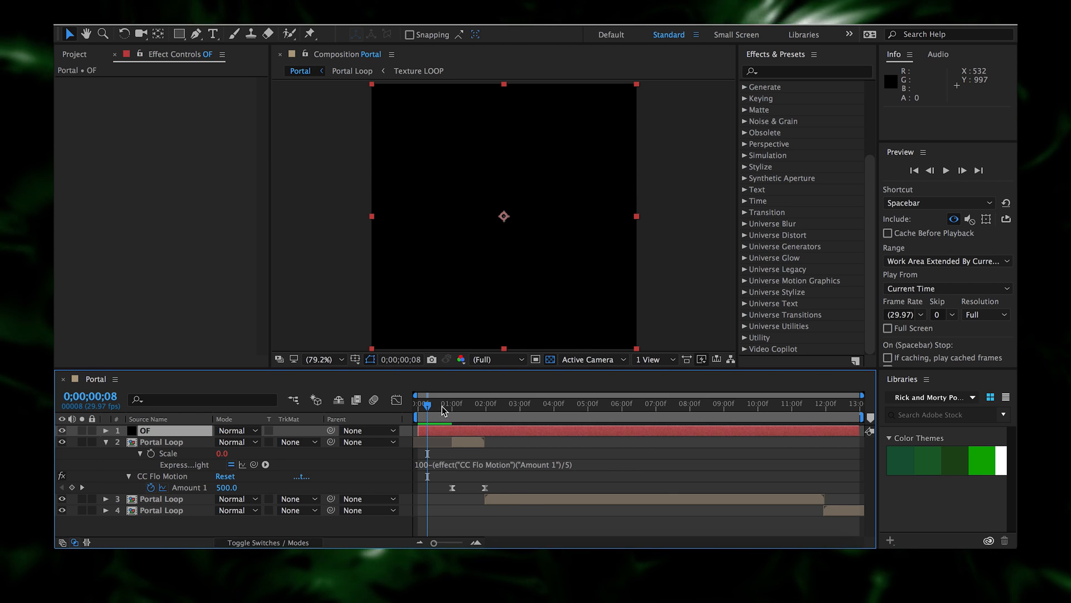
{"action": "right_click", "coordinate": [217, 257]}
{"action": "mouse_move", "coordinate": [247, 205]}
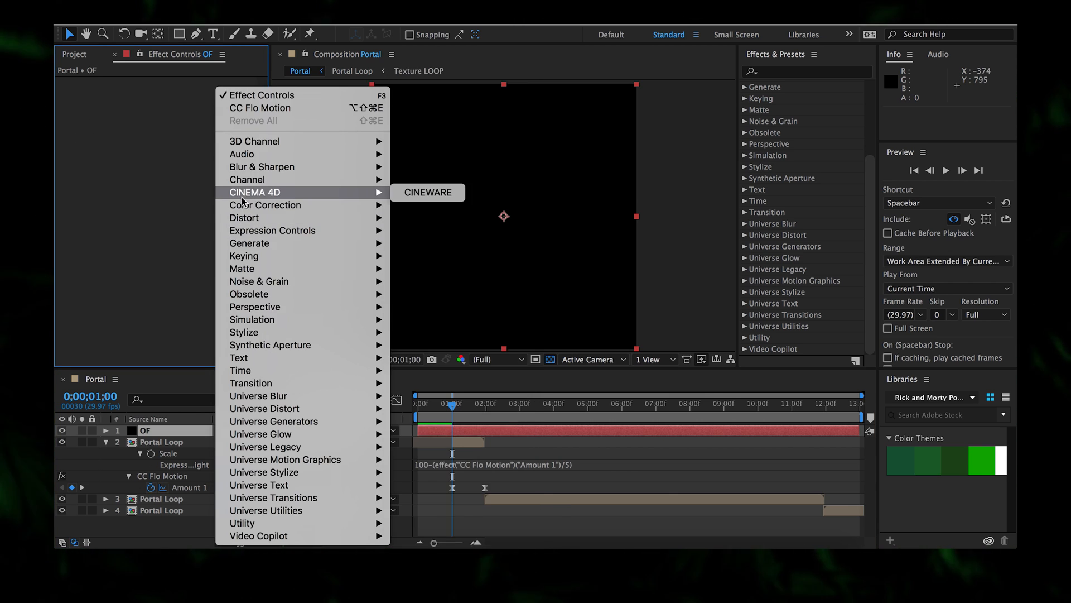
{"action": "mouse_move", "coordinate": [302, 538]}
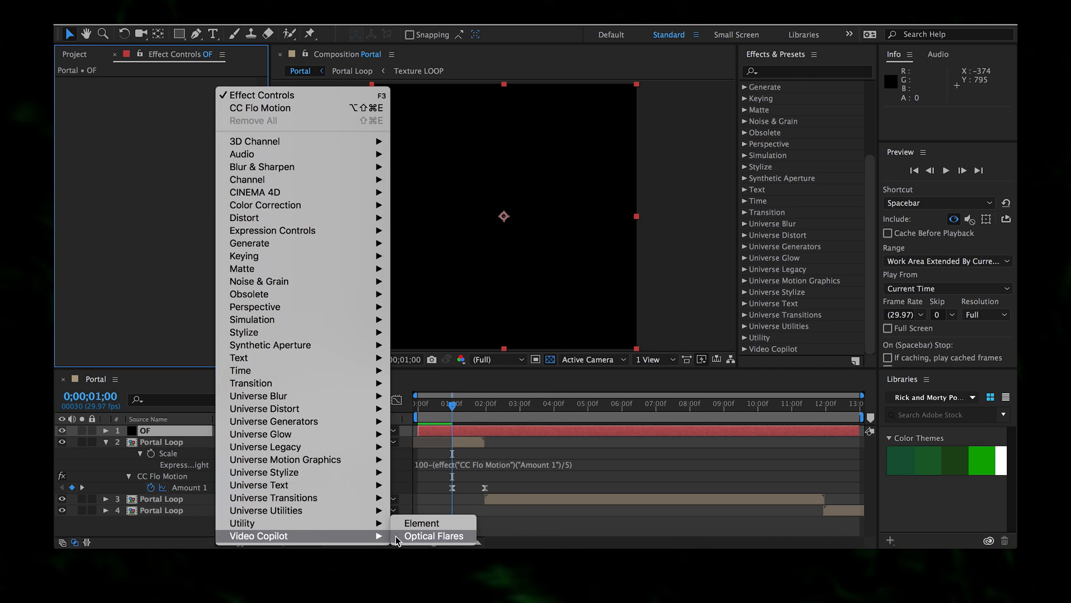
{"action": "left_click", "coordinate": [432, 600]}
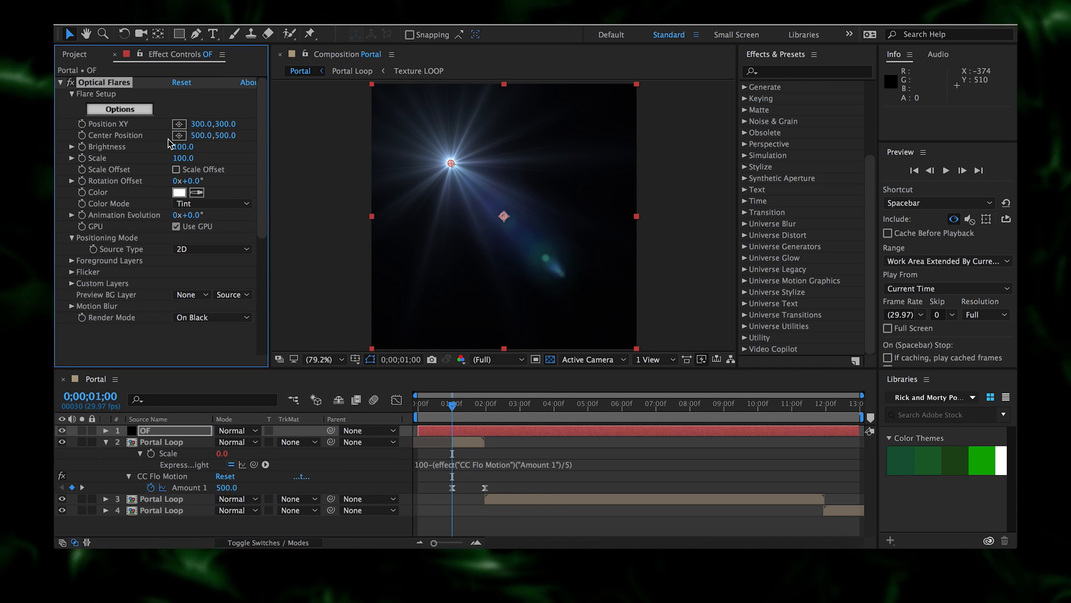
- Centre the flare at position 500, 500
{"action": "left_click", "coordinate": [201, 124]}
{"action": "type", "text": "500"}
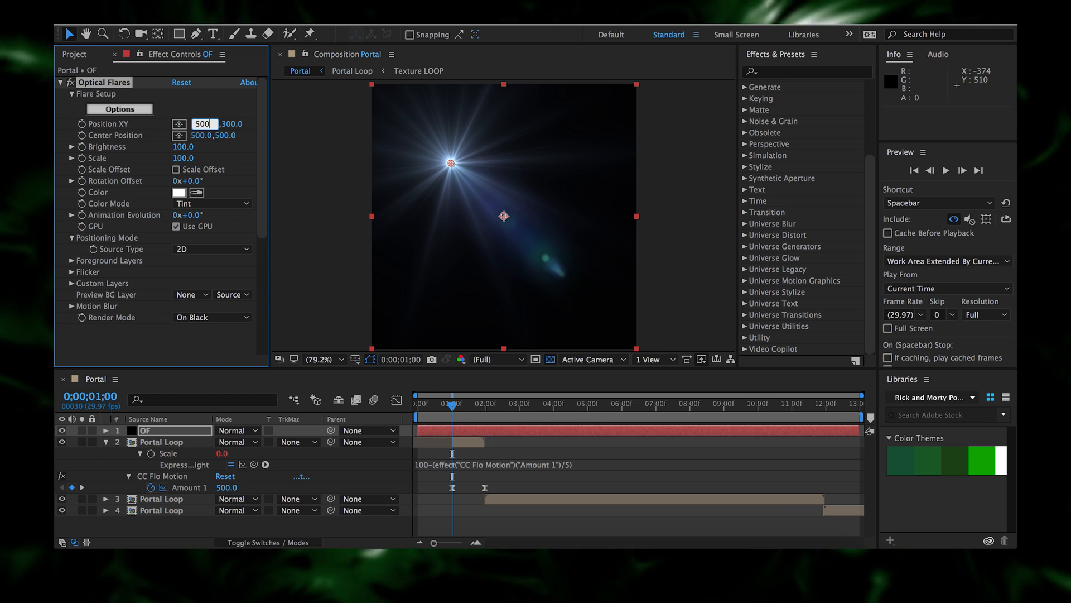
{"action": "key", "text": "Tab"}
{"action": "type", "text": "500"}
{"action": "key", "text": "Return"}
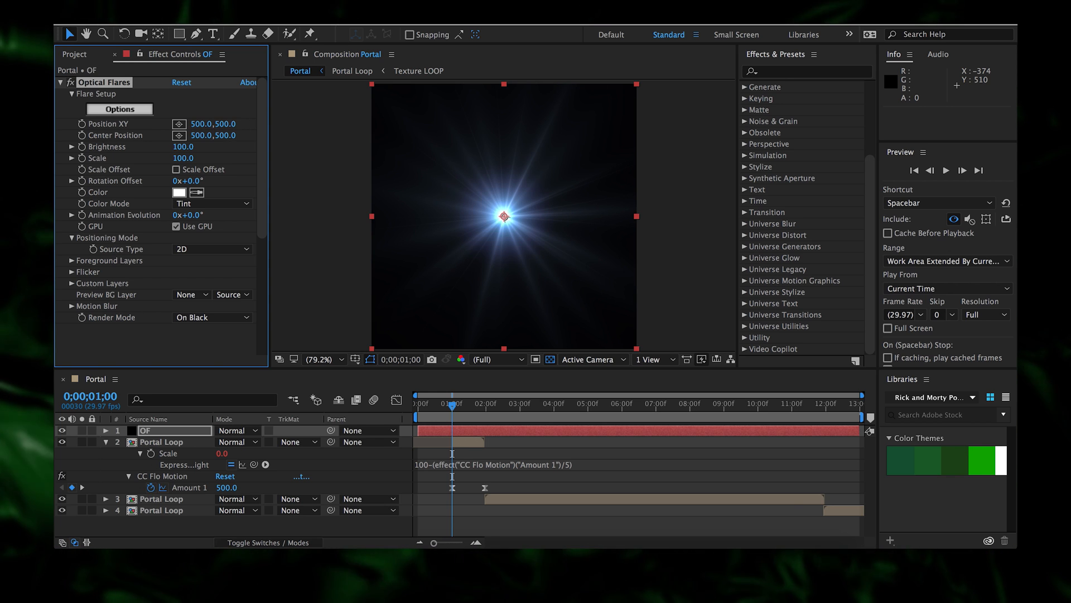
- In Optical Flares Options, load the Motion Graphics > Green Goblin preset
{"action": "left_click", "coordinate": [120, 109]}
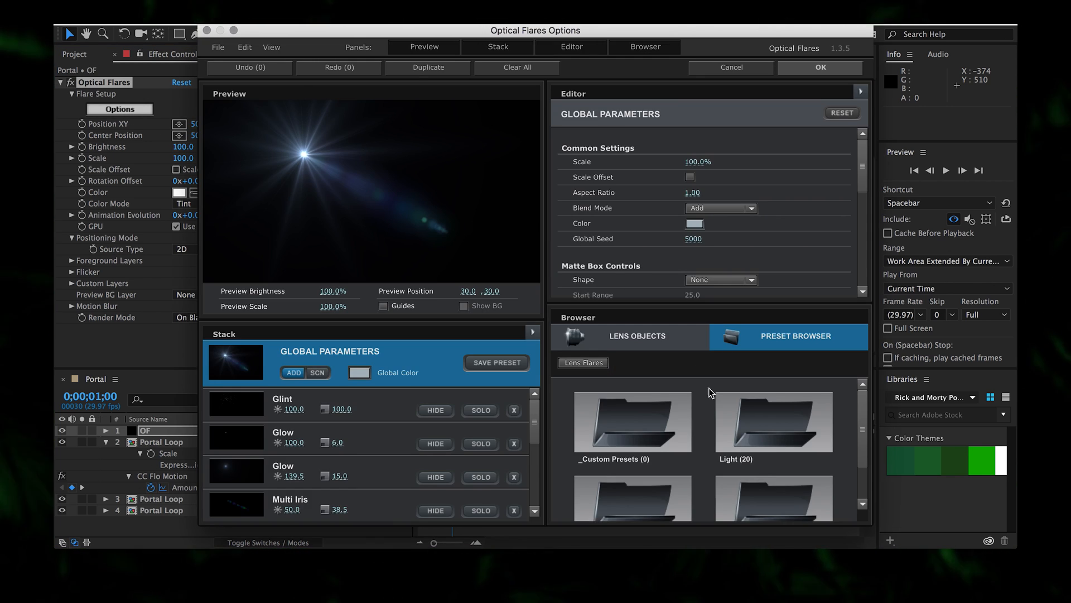
{"action": "scroll", "coordinate": [751, 446], "scroll_direction": "down", "scroll_amount": 1}
{"action": "left_click", "coordinate": [751, 449]}
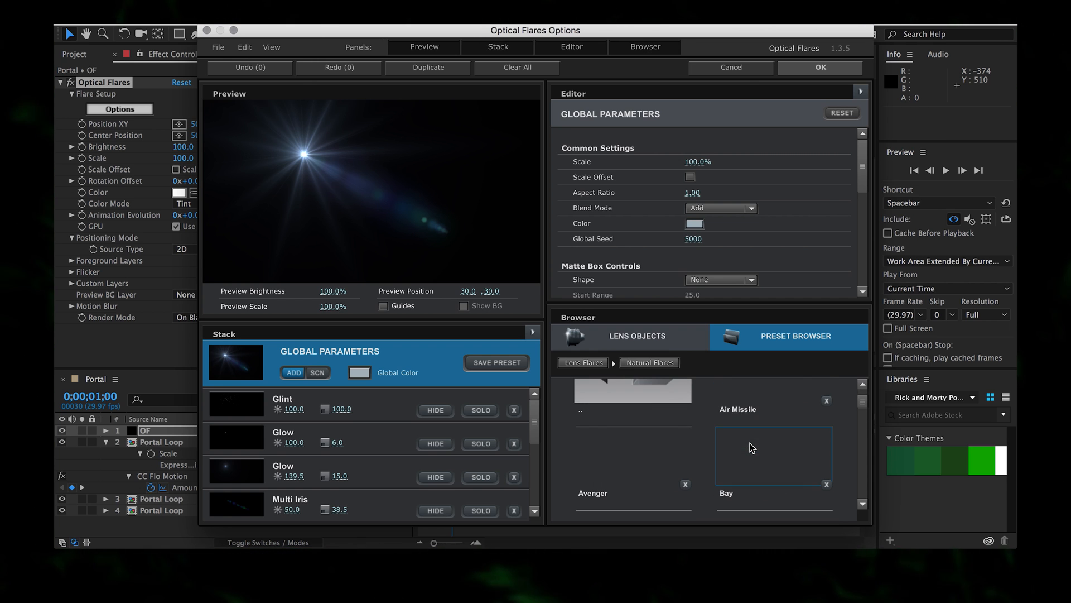
{"action": "scroll", "coordinate": [750, 444], "scroll_direction": "down", "scroll_amount": 5}
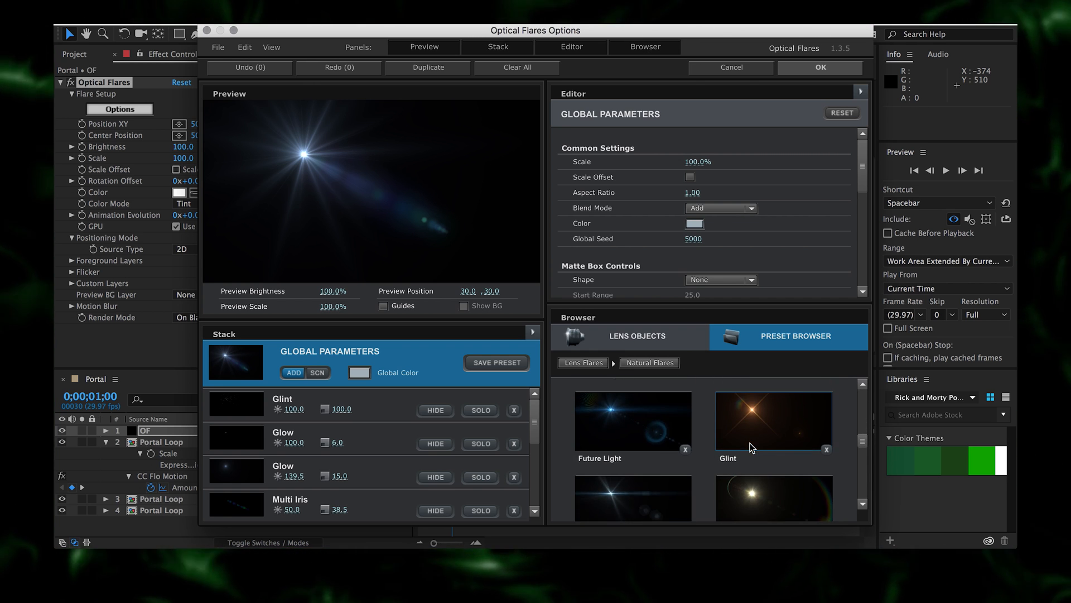
{"action": "left_click", "coordinate": [601, 365]}
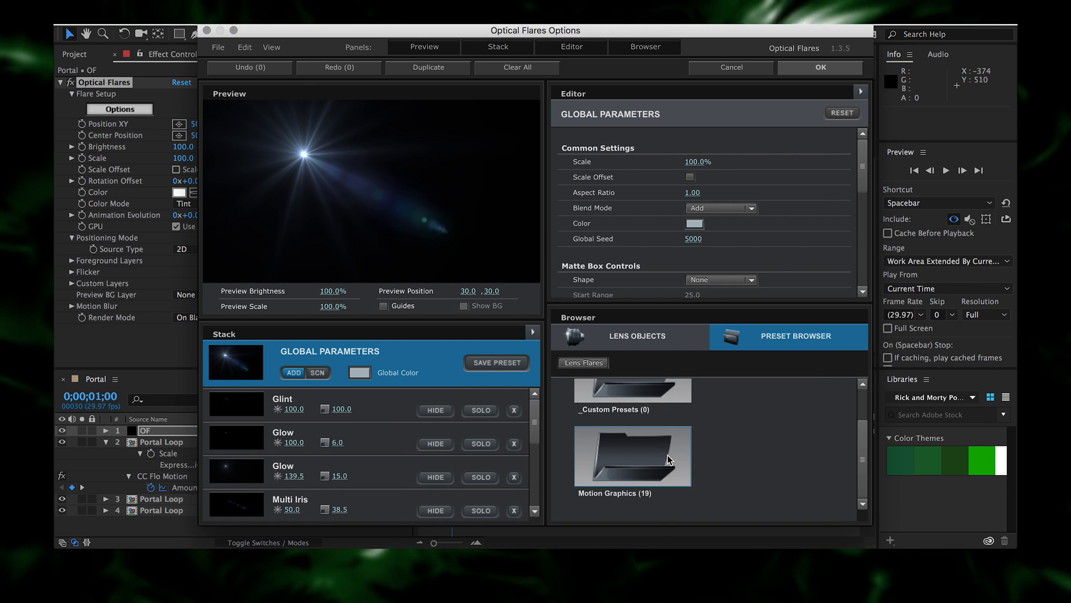
{"action": "left_click", "coordinate": [670, 460]}
{"action": "scroll", "coordinate": [670, 458], "scroll_direction": "down", "scroll_amount": 2}
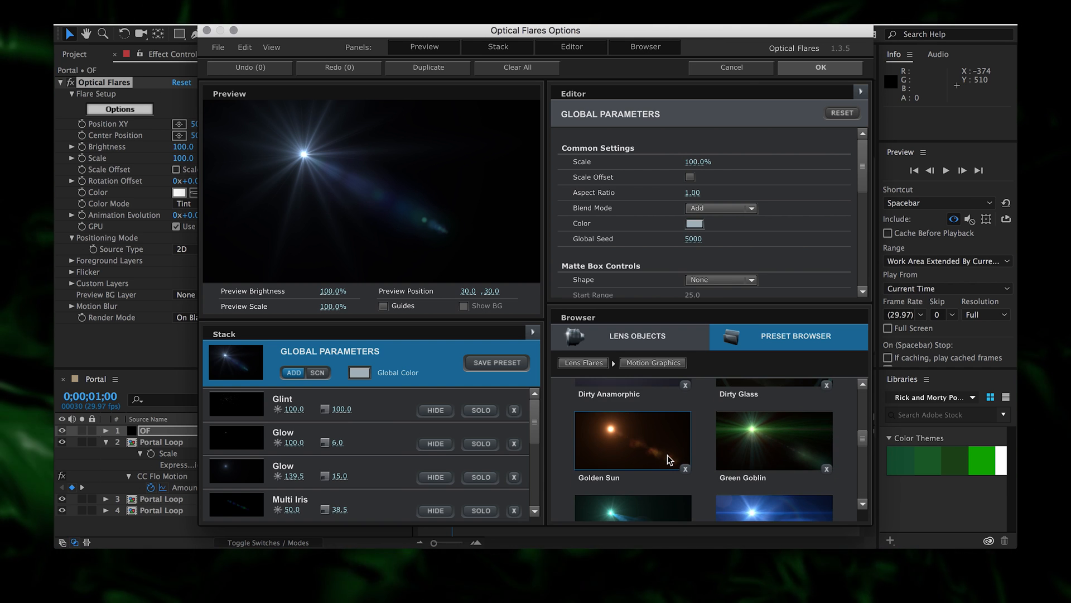
{"action": "left_click", "coordinate": [736, 445]}
- Accept the Green Goblin preset and set flare scale 50, keeping brightness 100
{"action": "left_click", "coordinate": [820, 67]}
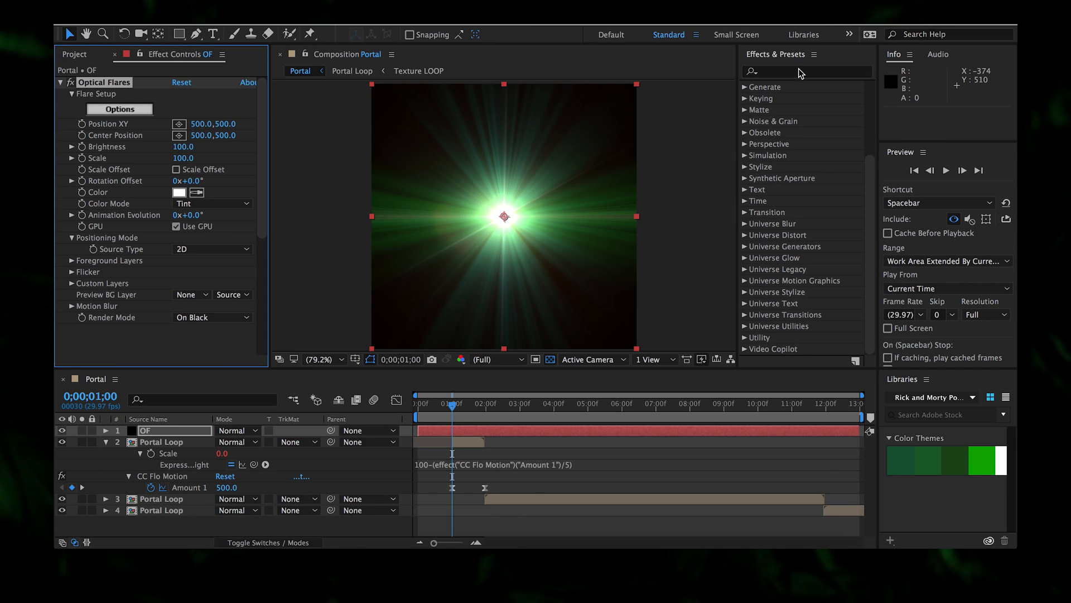
{"action": "left_click", "coordinate": [185, 159]}
{"action": "type", "text": "50"}
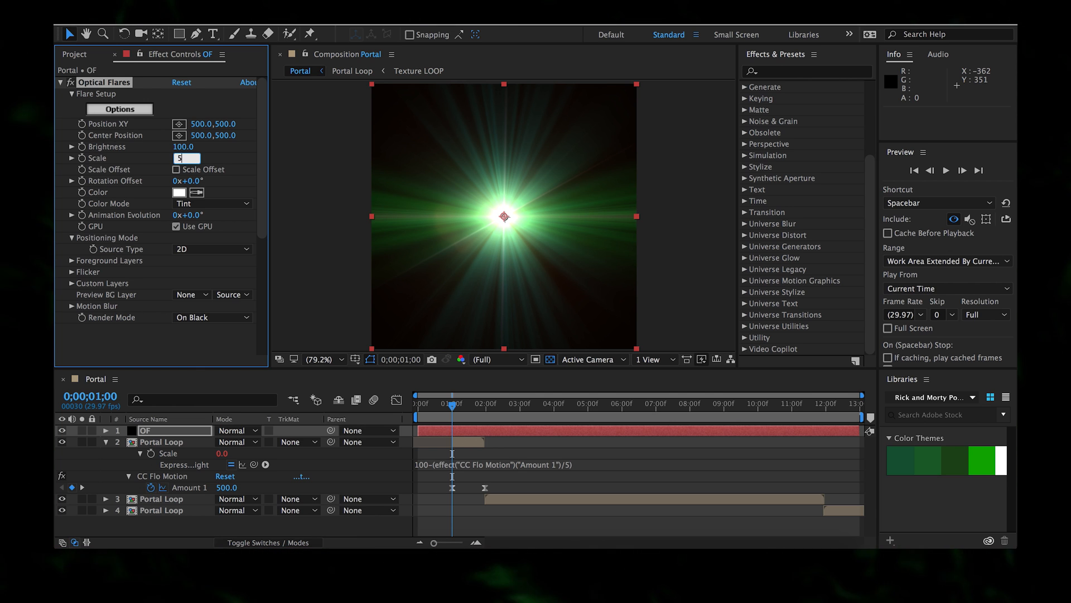
{"action": "key", "text": "Return"}
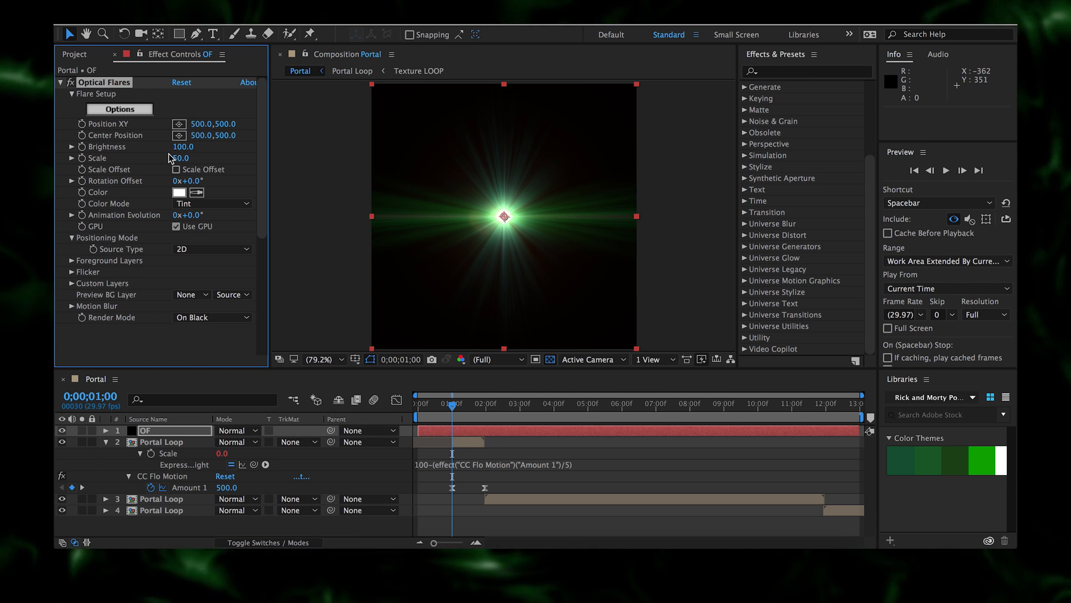
{"action": "left_click", "coordinate": [183, 147]}
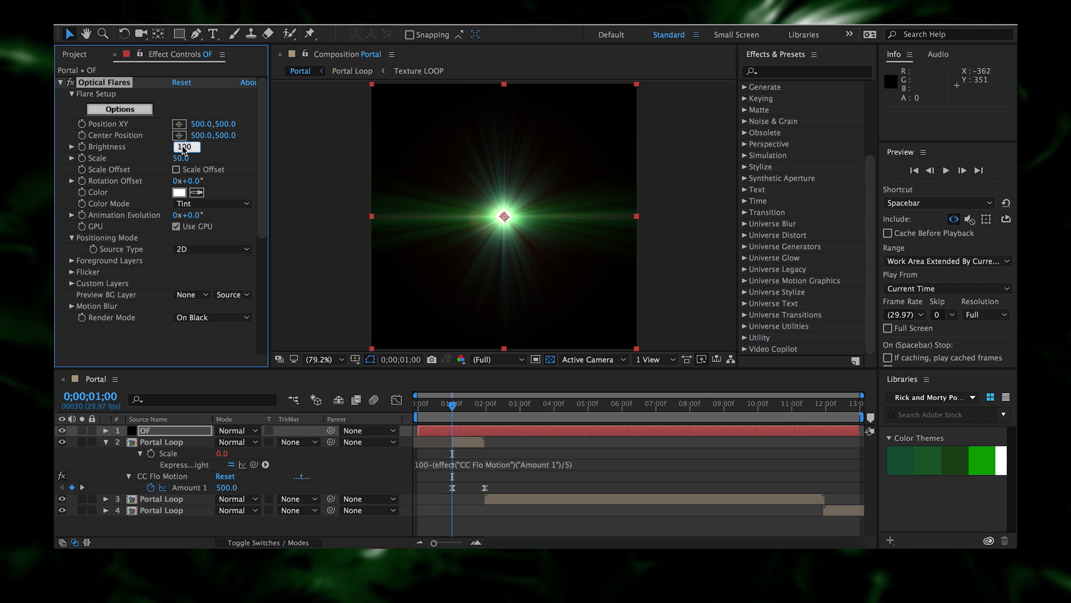
{"action": "left_click", "coordinate": [171, 429]}
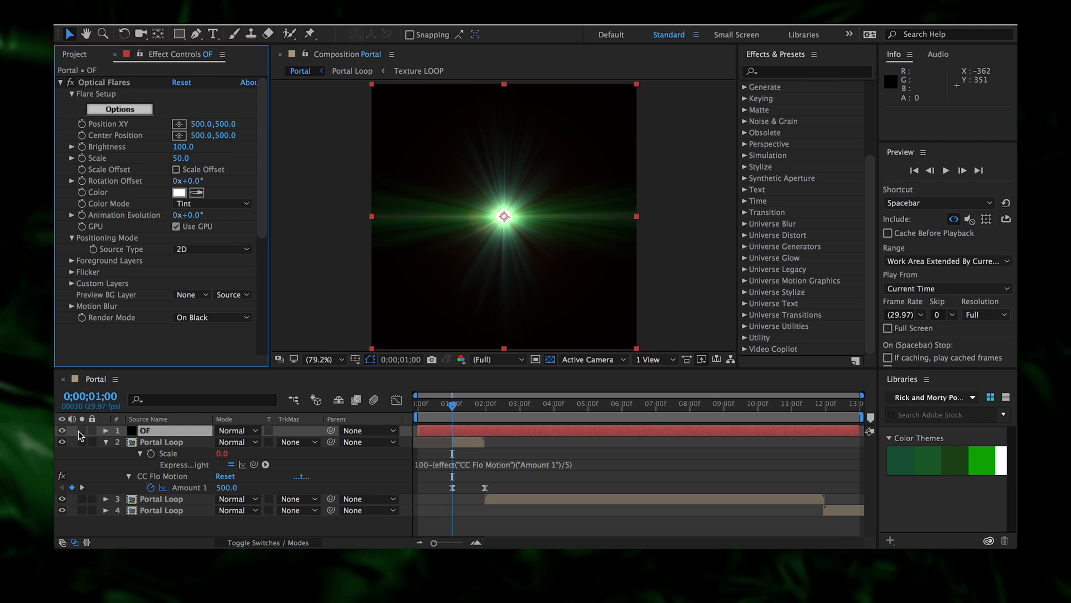
- Render the flare on a transparent background and blend the OF layer with Screen
{"action": "left_click", "coordinate": [244, 430]}
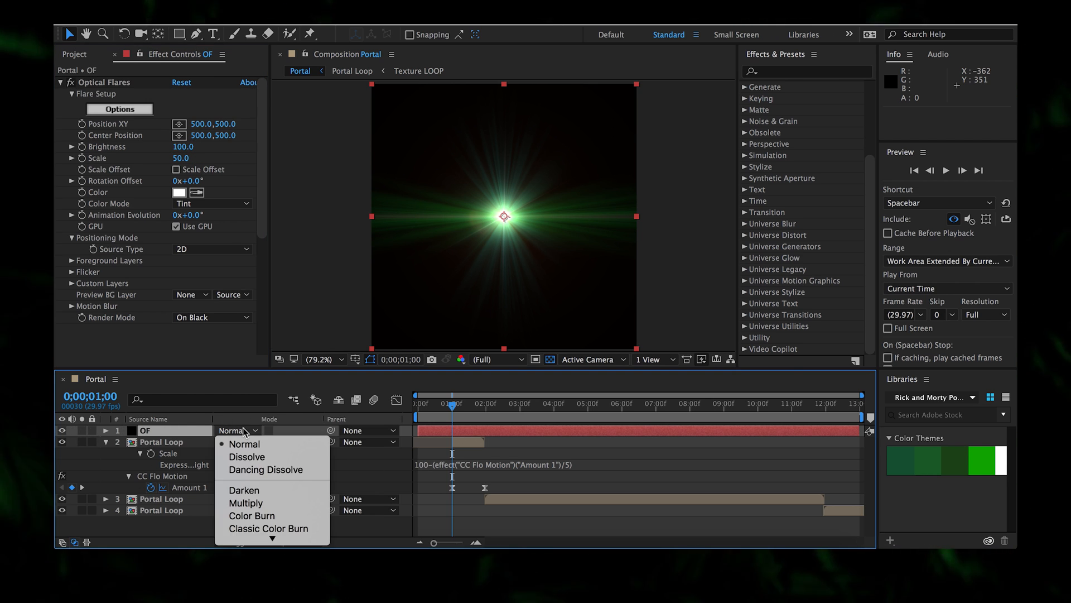
{"action": "left_click", "coordinate": [244, 413]}
{"action": "left_click", "coordinate": [229, 319]}
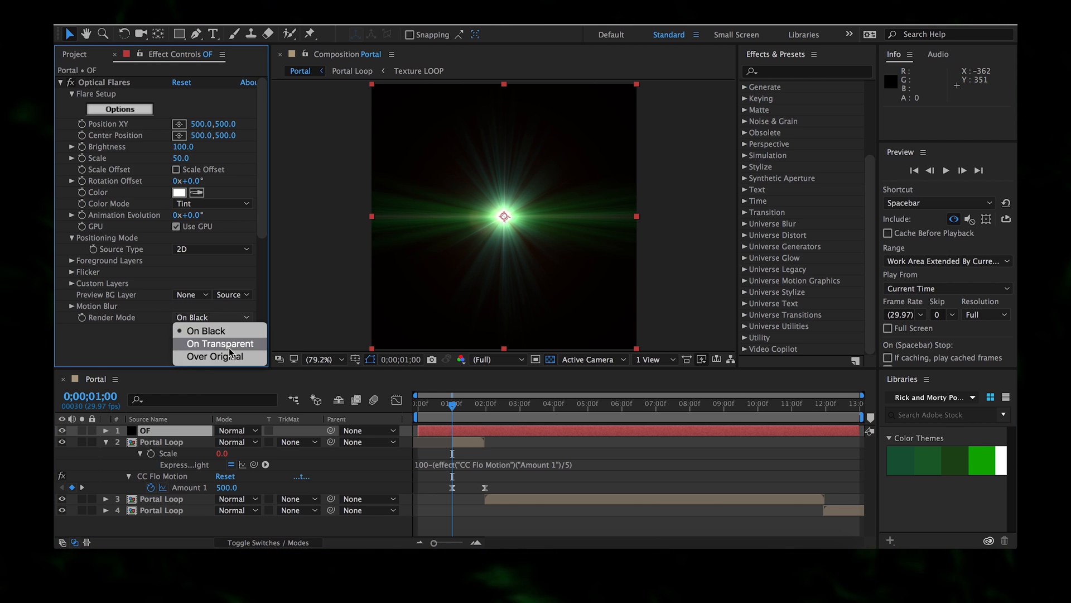
{"action": "left_click", "coordinate": [212, 340]}
{"action": "left_click", "coordinate": [244, 431]}
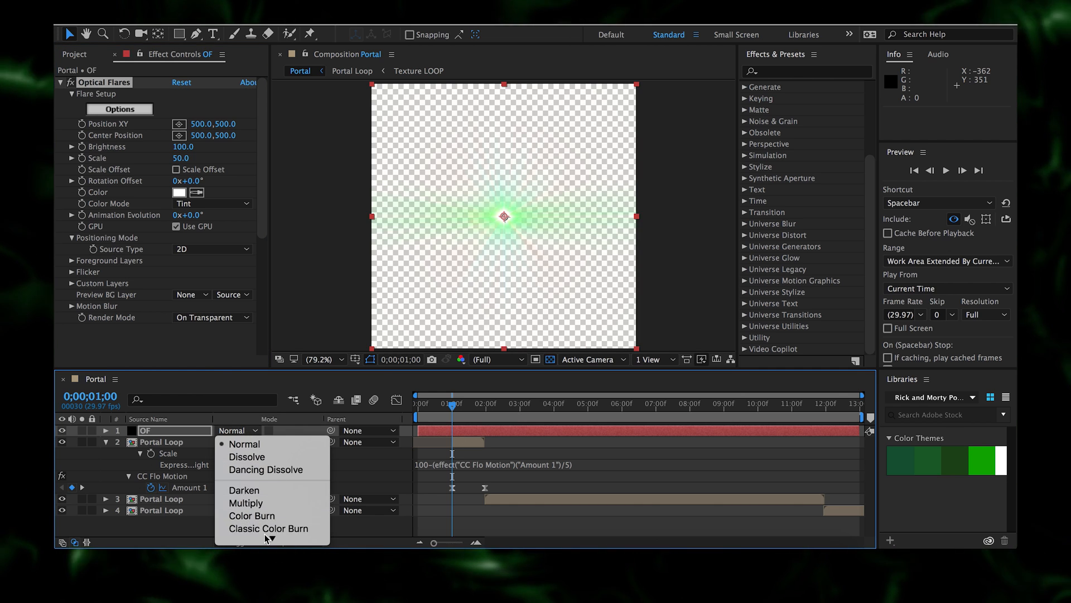
{"action": "mouse_move", "coordinate": [272, 538]}
{"action": "left_click", "coordinate": [270, 512]}
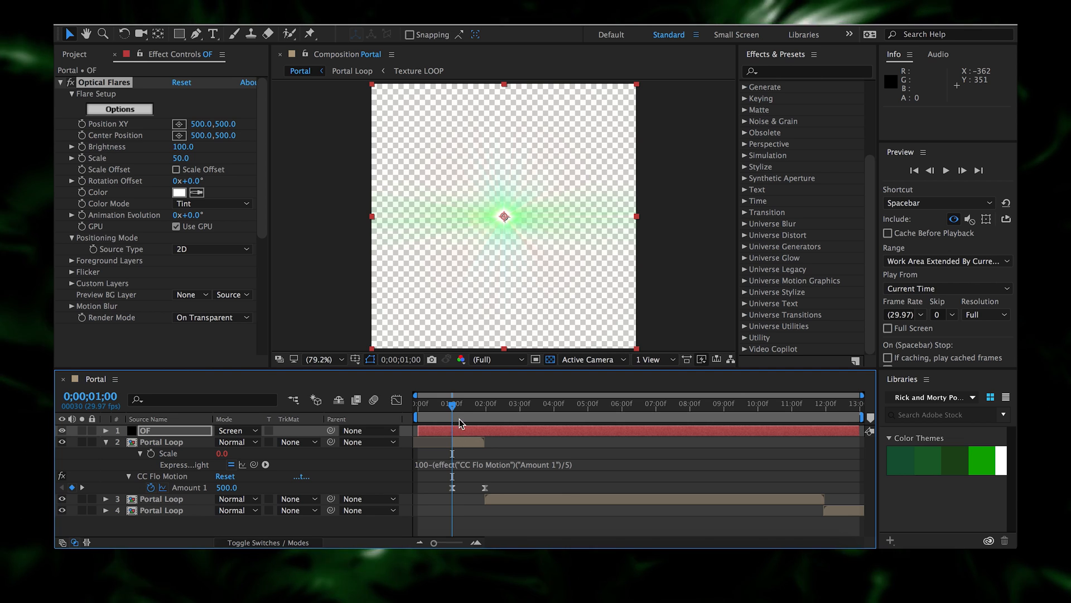
- Keyframe flare brightness at 100 on the one-second frame
{"action": "left_click_drag", "start_coordinate": [452, 404], "coordinate": [473, 412]}
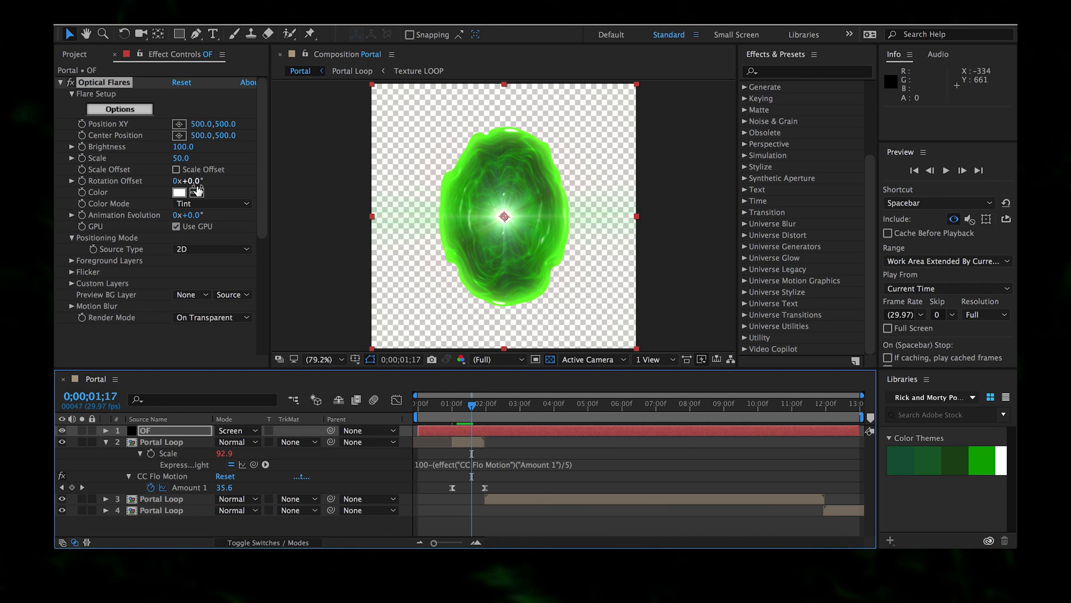
{"action": "left_click", "coordinate": [84, 148]}
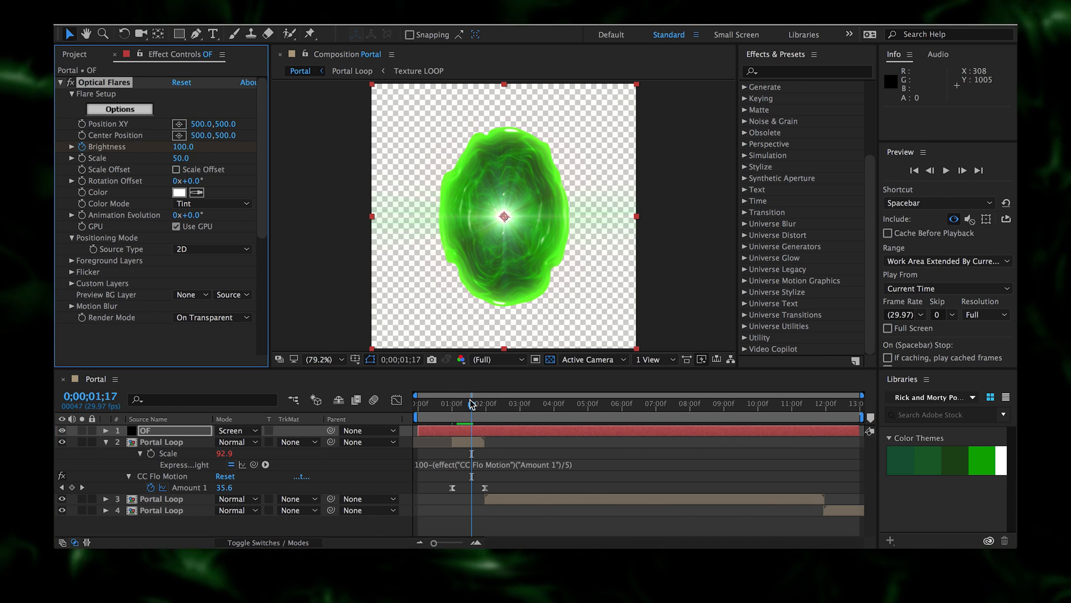
{"action": "left_click_drag", "start_coordinate": [472, 406], "coordinate": [454, 407]}
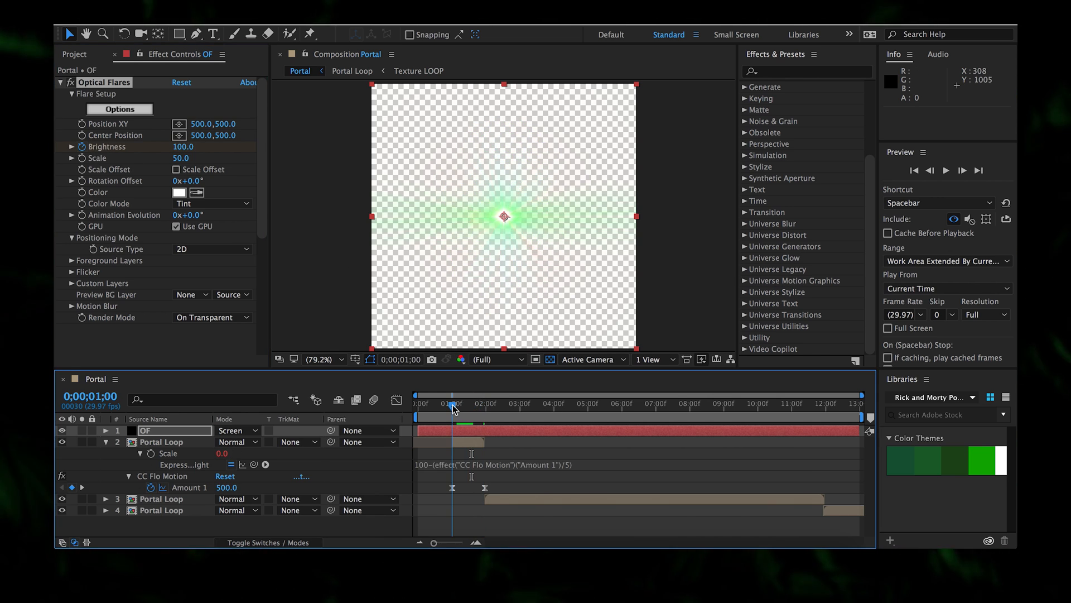
{"action": "left_click", "coordinate": [185, 146]}
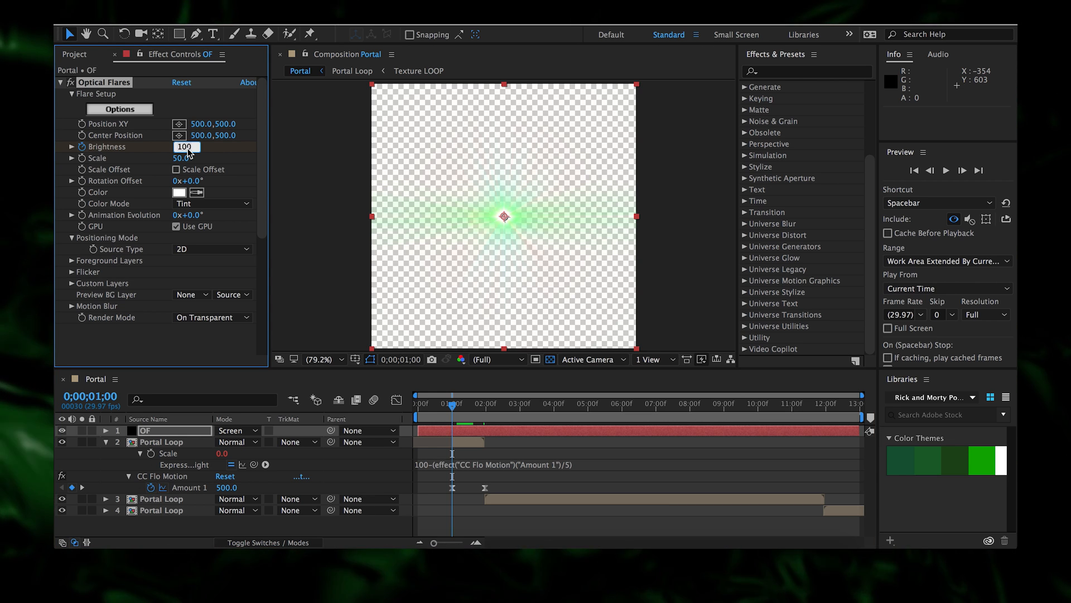
{"action": "left_click", "coordinate": [428, 412]}
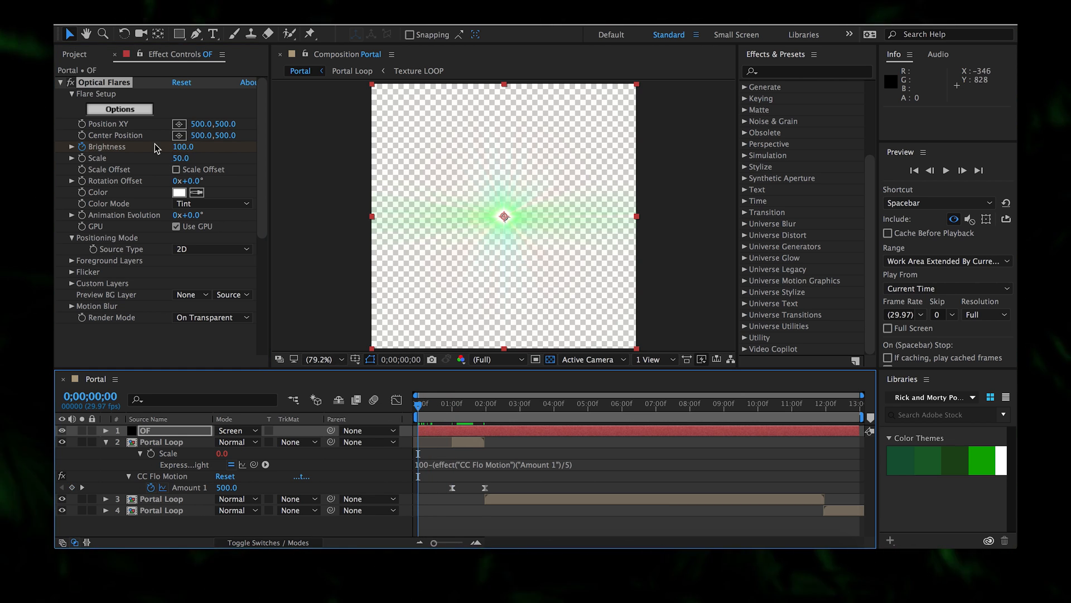
- Keyframe flare brightness 0 at the start and 0 again at 0;00;01;29
{"action": "left_click", "coordinate": [183, 147]}
{"action": "type", "text": "0"}
{"action": "key", "text": "Return"}
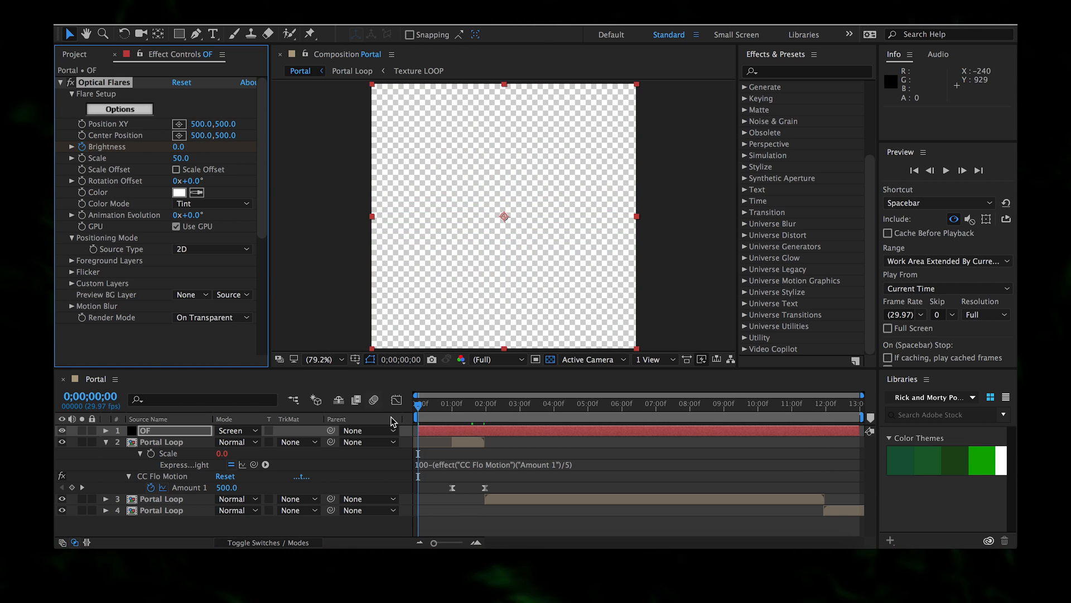
{"action": "left_click", "coordinate": [483, 416]}
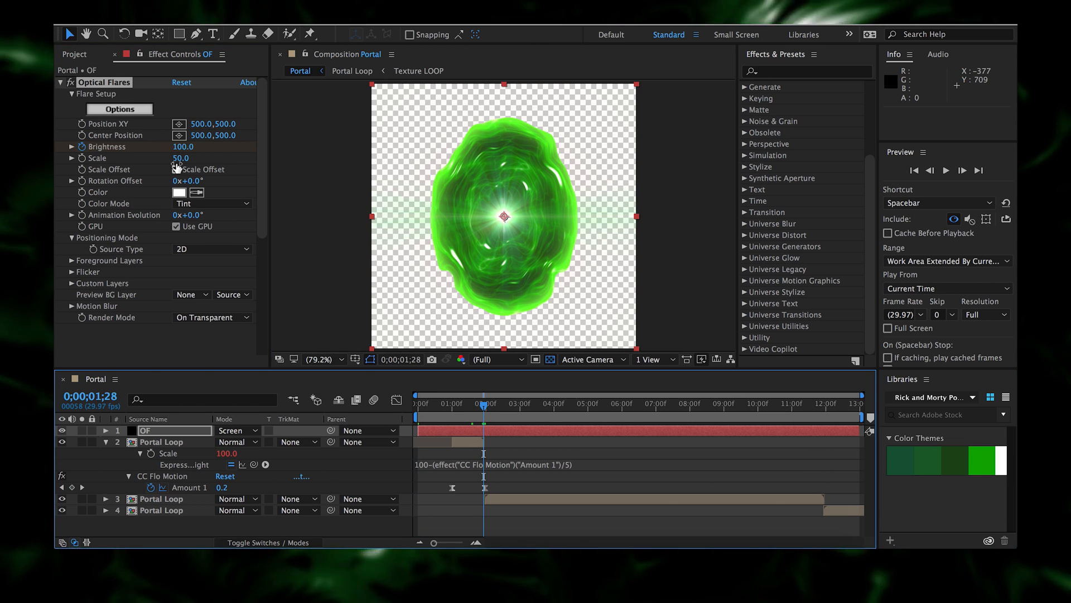
{"action": "left_click", "coordinate": [183, 147]}
{"action": "type", "text": "0"}
{"action": "key", "text": "Return"}
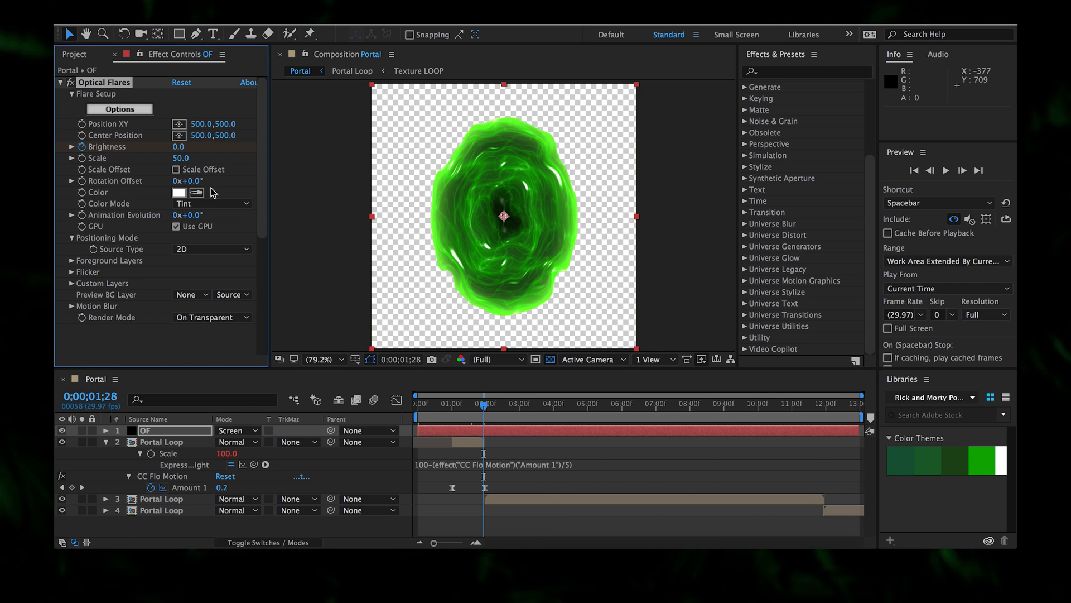
- Preview the flare animation from the start, stopping at 0;00;01;05
{"action": "left_click", "coordinate": [442, 427]}
{"action": "key", "text": "Home"}
{"action": "key", "text": "space"}
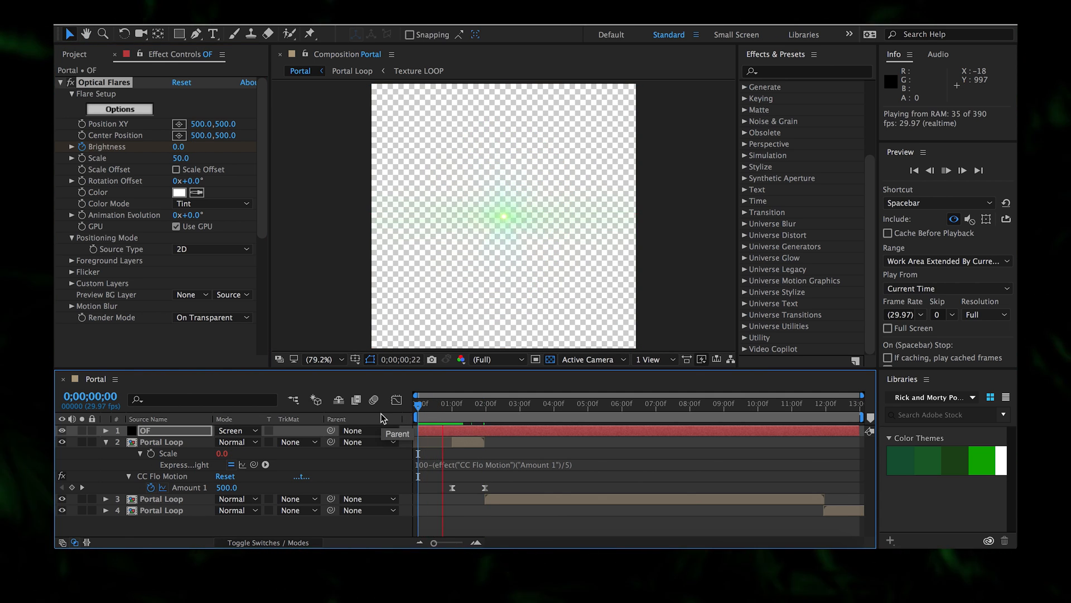
{"action": "left_click", "coordinate": [457, 425]}
- Shift the Brightness keyframes earlier so the peak sits near one second, and preview
{"action": "key", "text": "u"}
{"action": "left_click_drag", "start_coordinate": [472, 455], "coordinate": [468, 455]}
{"action": "left_click_drag", "start_coordinate": [457, 460], "coordinate": [452, 453]}
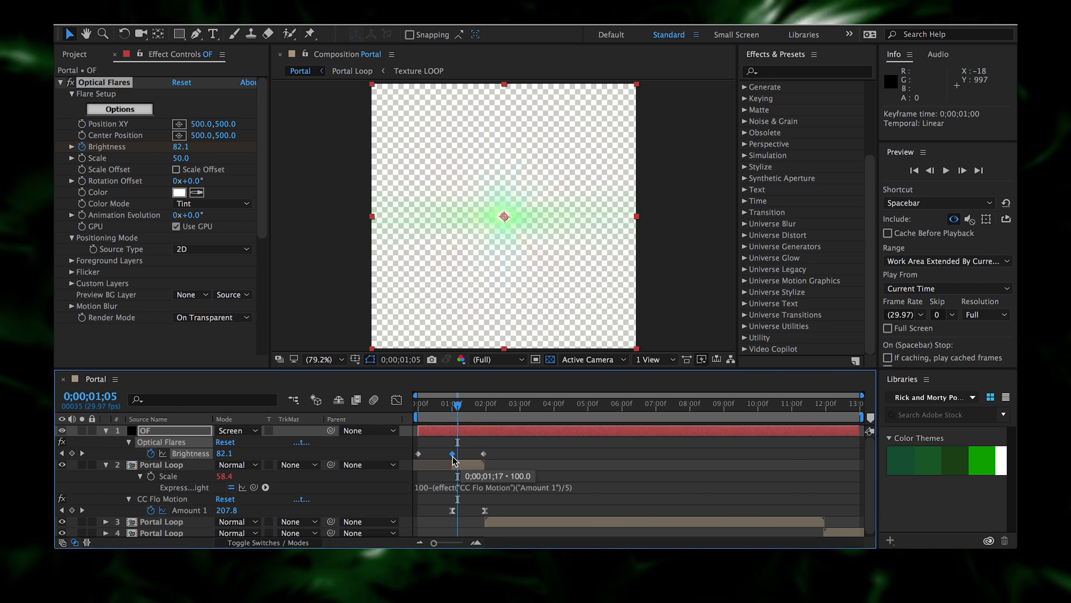
{"action": "key", "text": "Home"}
{"action": "key", "text": "space"}
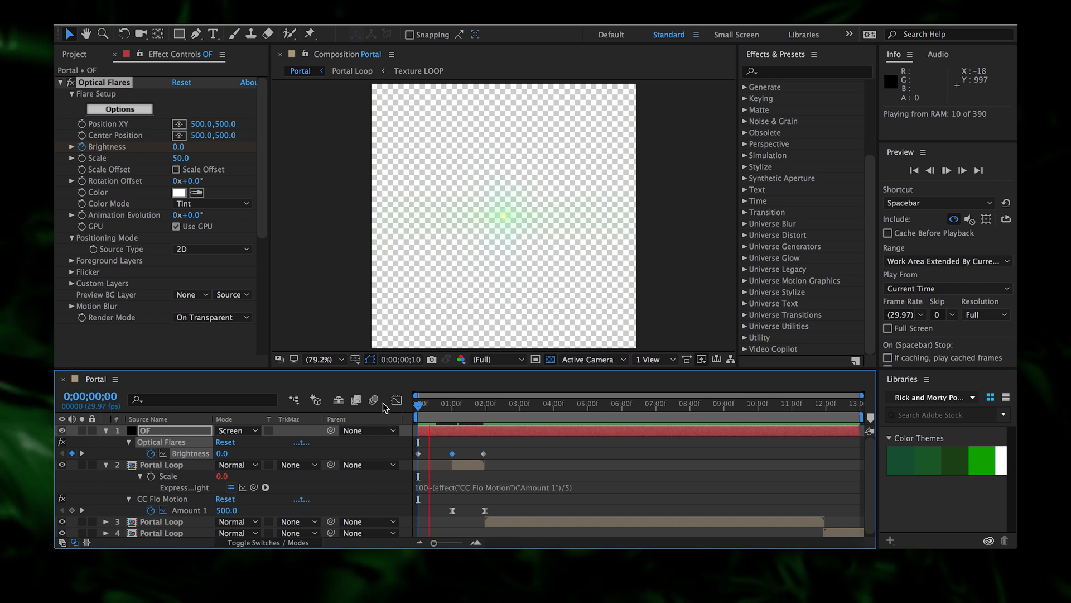
{"action": "key", "text": "space"}
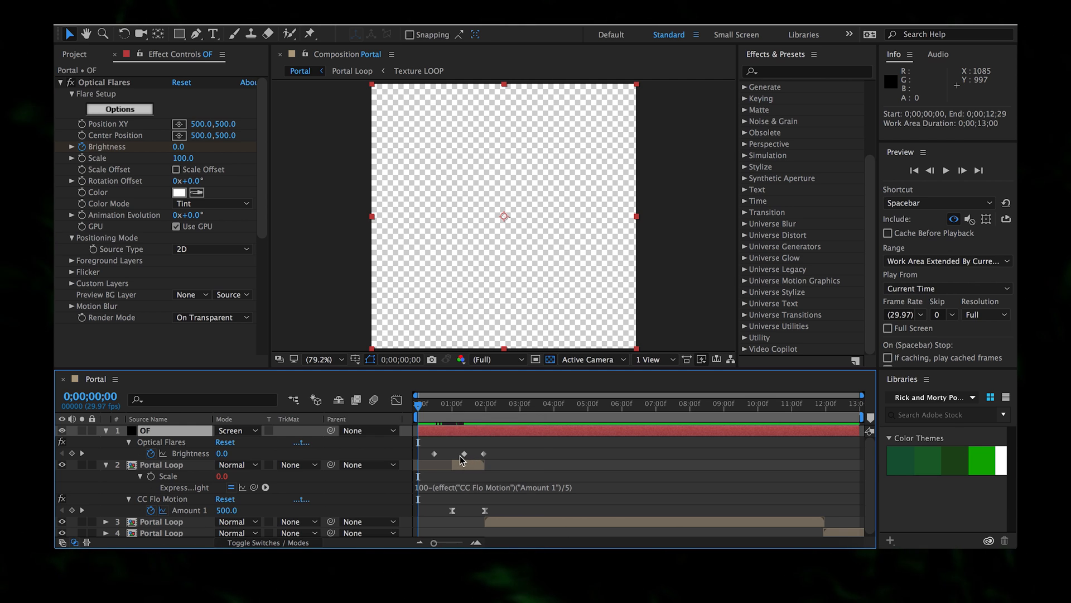
- Step through the first brightness keyframe to check the flare over the portal
{"action": "left_click", "coordinate": [430, 406]}
{"action": "key", "text": "j"}
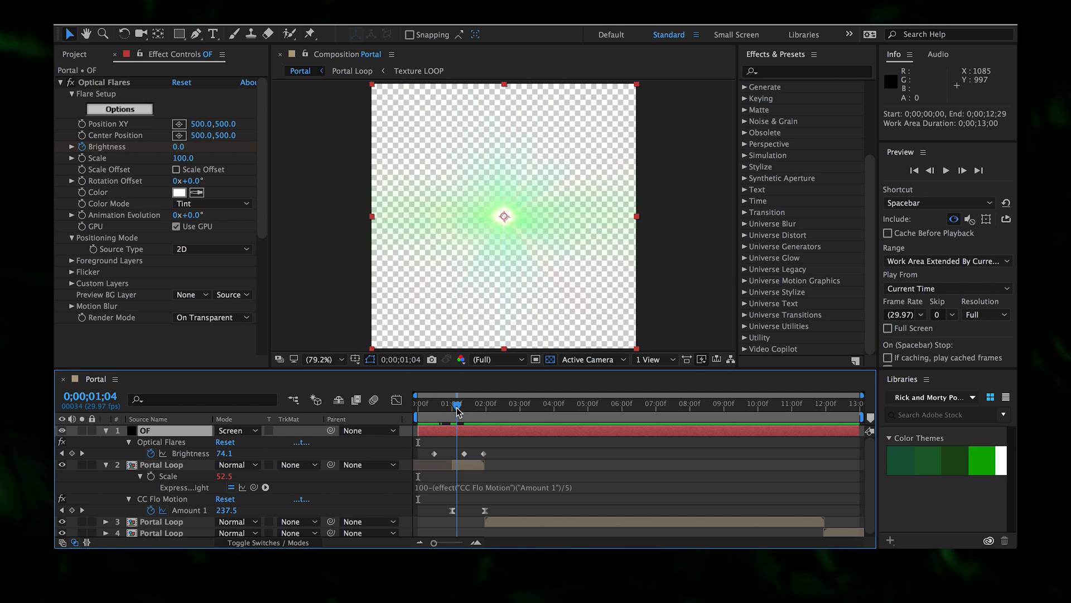
{"action": "left_click_drag", "start_coordinate": [457, 412], "coordinate": [469, 411]}
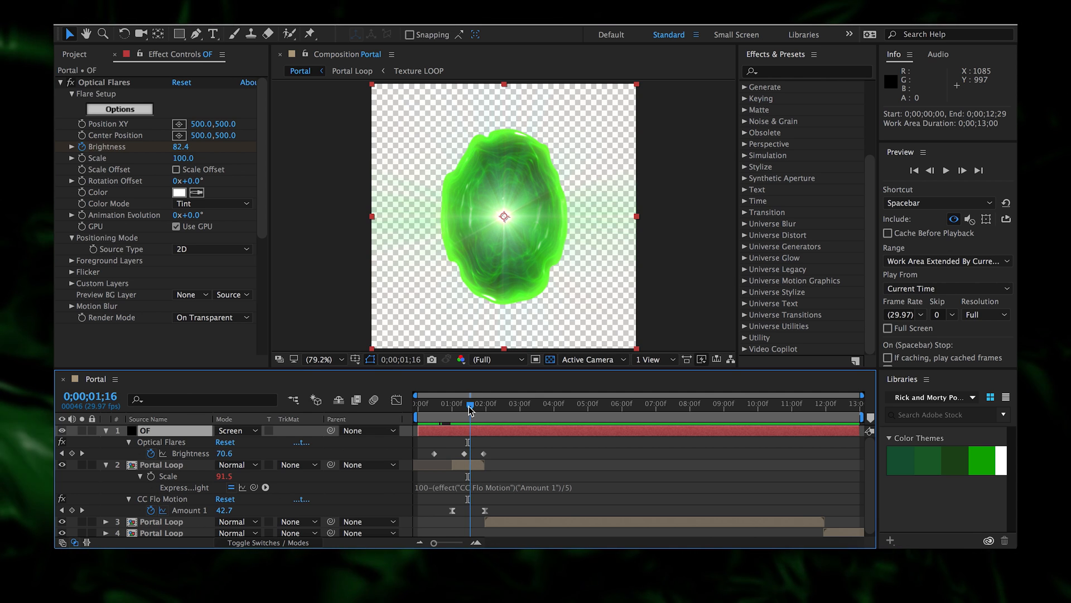
{"action": "left_click_drag", "start_coordinate": [467, 411], "coordinate": [456, 410]}
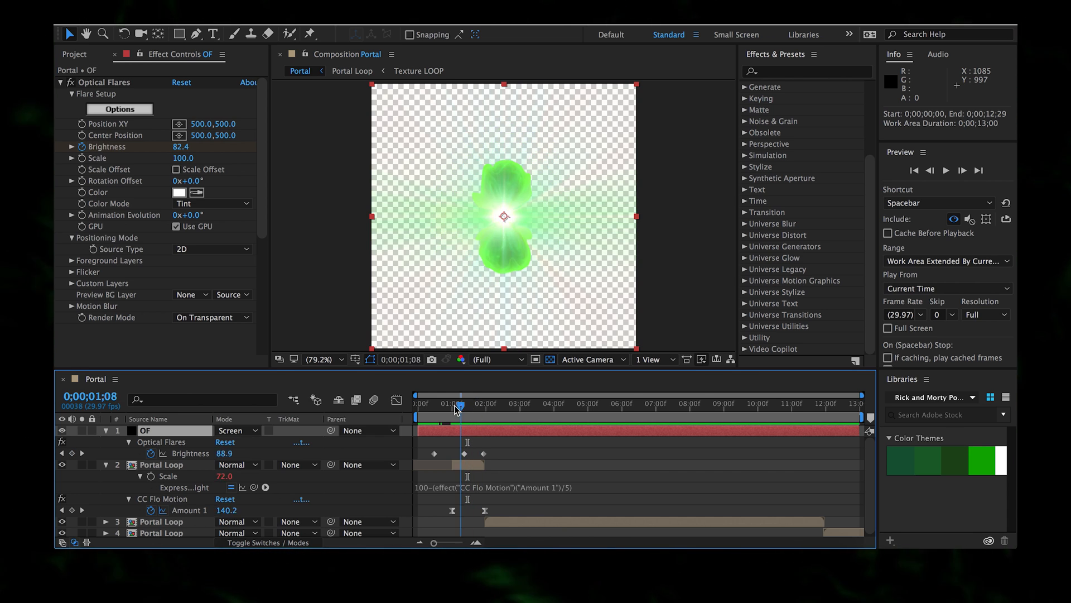
- Give the first Brightness keyframe 0 outgoing velocity with 100% influence
{"action": "left_click", "coordinate": [434, 453]}
{"action": "right_click", "coordinate": [434, 453]}
{"action": "left_click", "coordinate": [484, 523]}
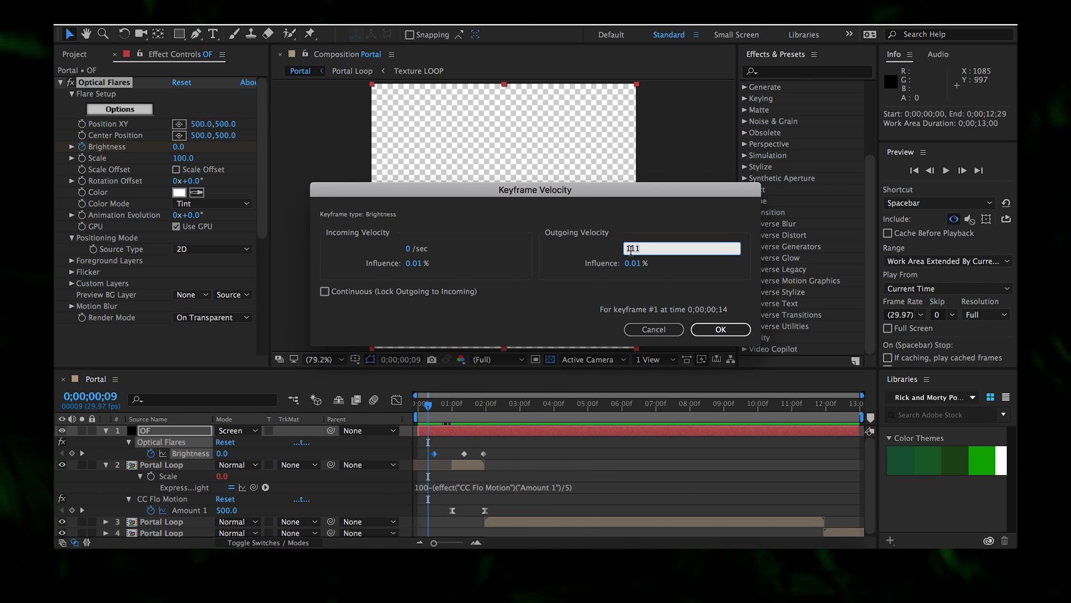
{"action": "key", "text": "Tab"}
{"action": "type", "text": "1"}
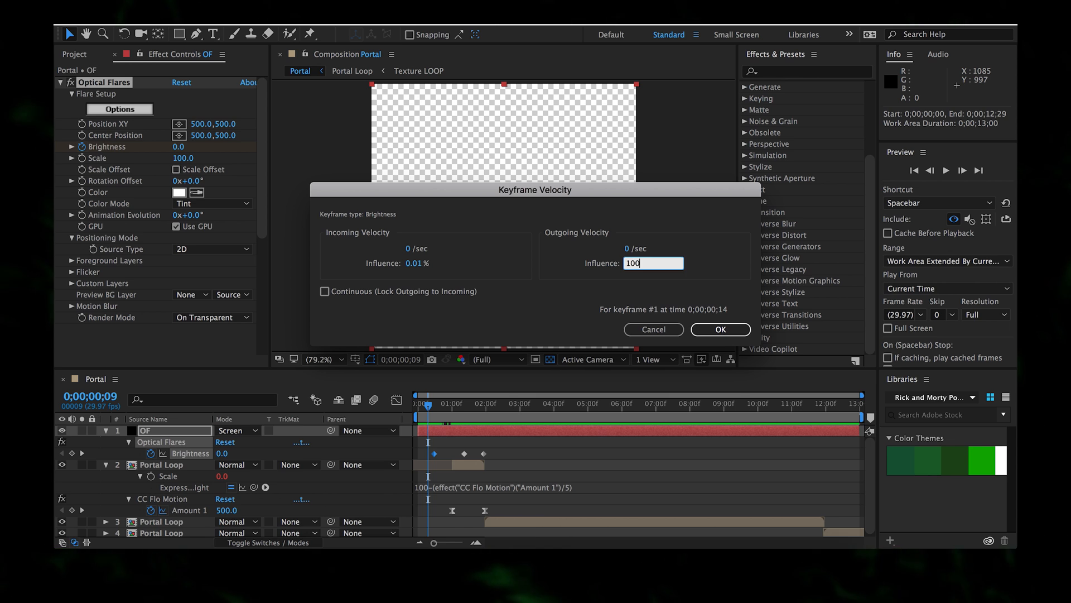
{"action": "type", "text": "00"}
{"action": "key", "text": "Return"}
- Preview the eased flare, then select the second Portal Loop layer at 0;00;11;28
{"action": "key", "text": "Home"}
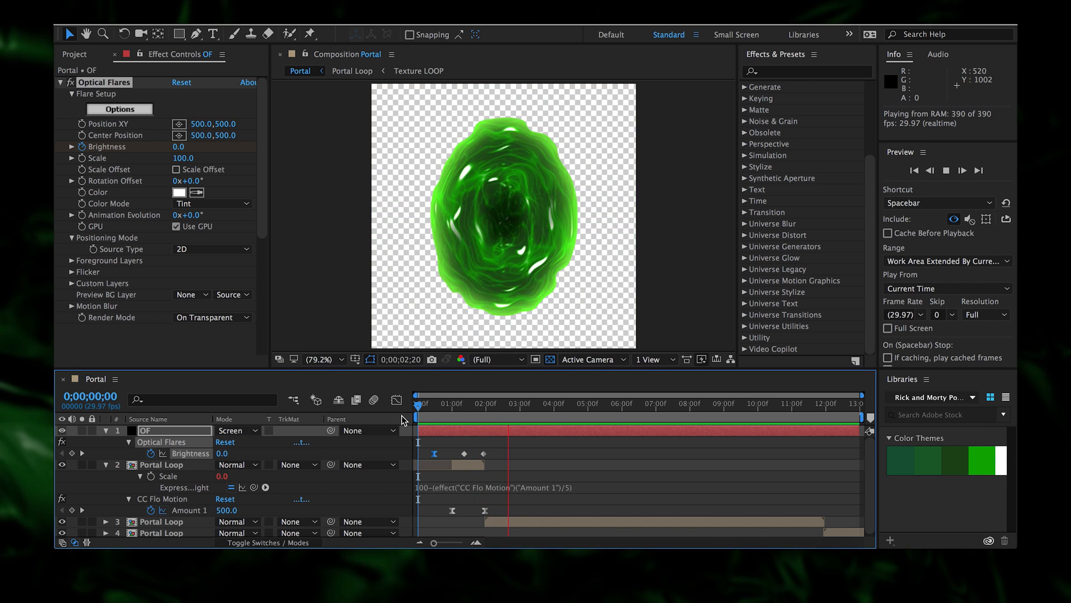
{"action": "left_click_drag", "start_coordinate": [419, 404], "coordinate": [491, 423]}
{"action": "key", "text": "space"}
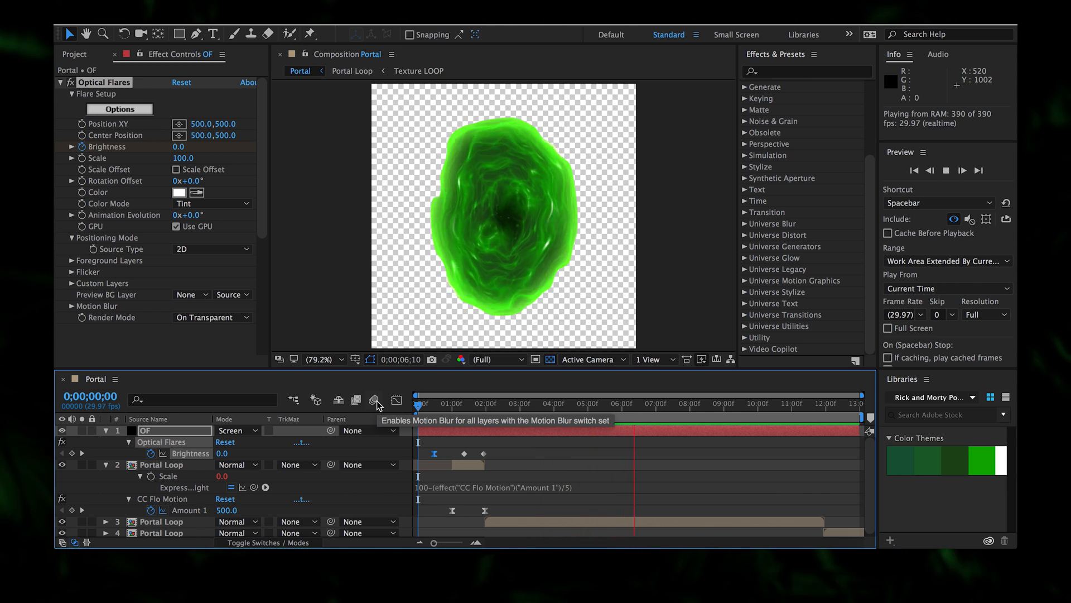
{"action": "key", "text": "space"}
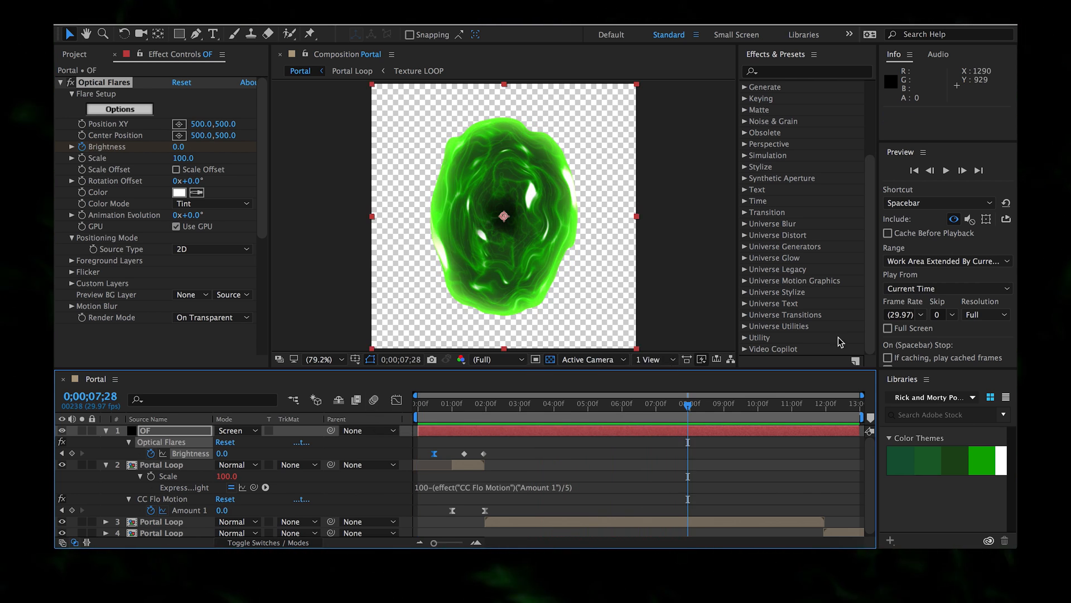
{"action": "left_click", "coordinate": [824, 404]}
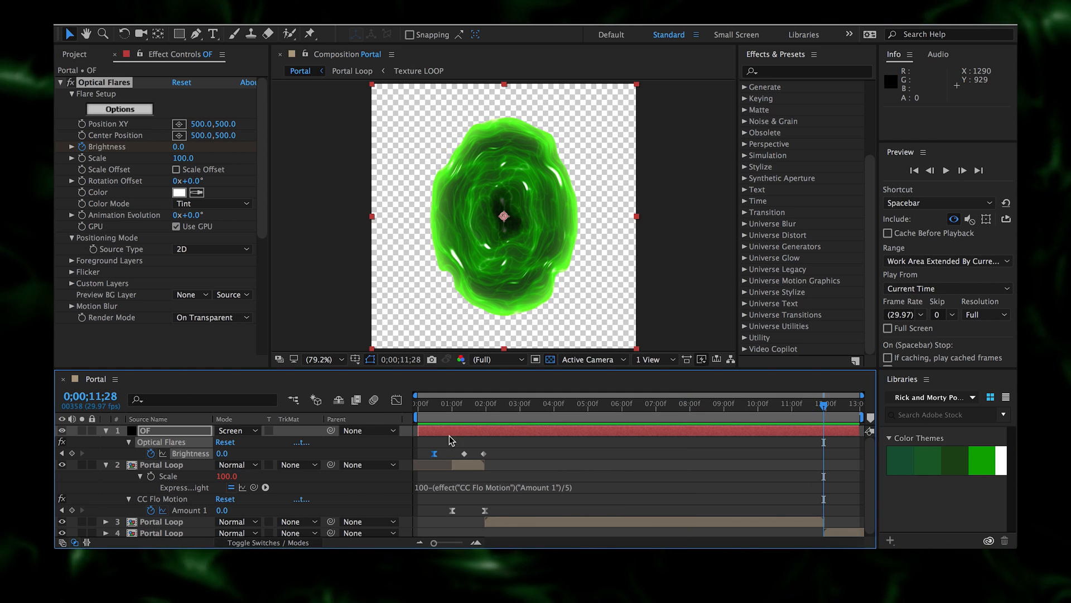
{"action": "left_click", "coordinate": [463, 464]}
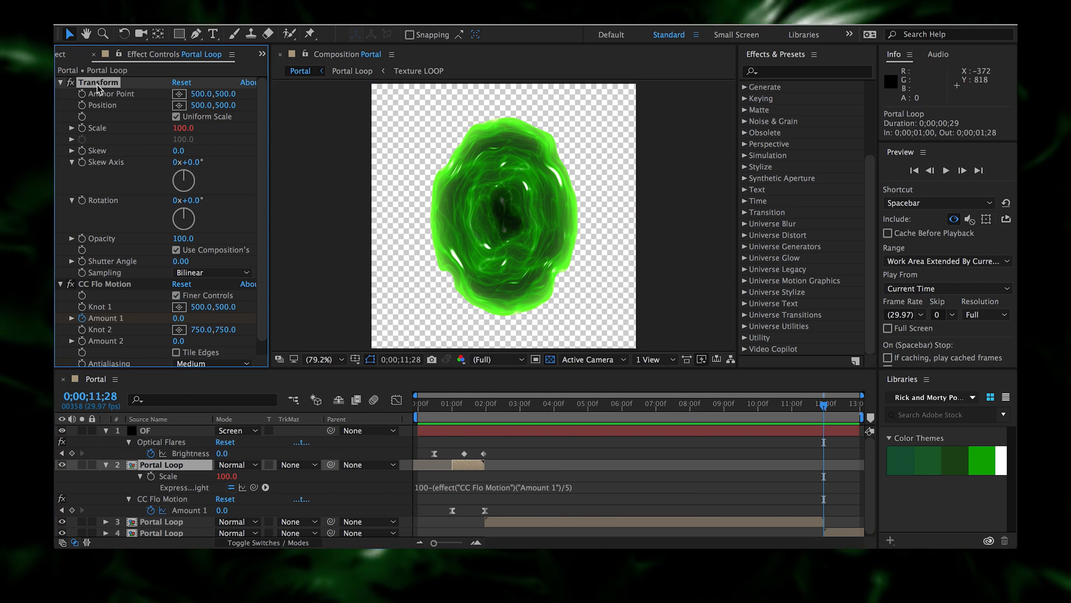
- Time-reverse the fourth-layer Portal Loop's Amount 1 keyframes so the portal closes
{"action": "left_click", "coordinate": [62, 84]}
{"action": "left_click", "coordinate": [60, 84], "text": "super"}
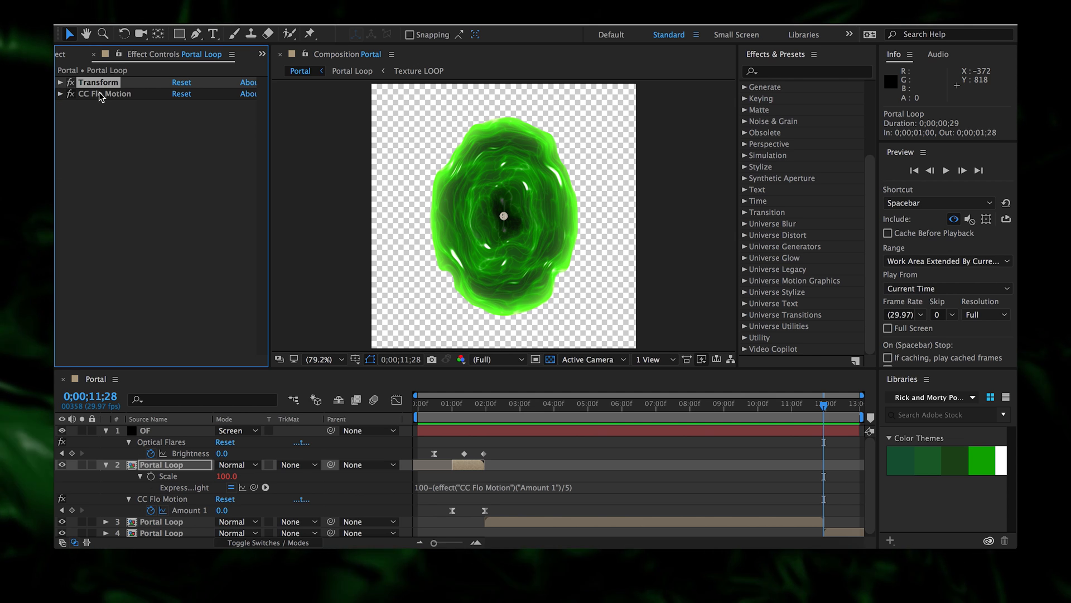
{"action": "left_click", "coordinate": [99, 94]}
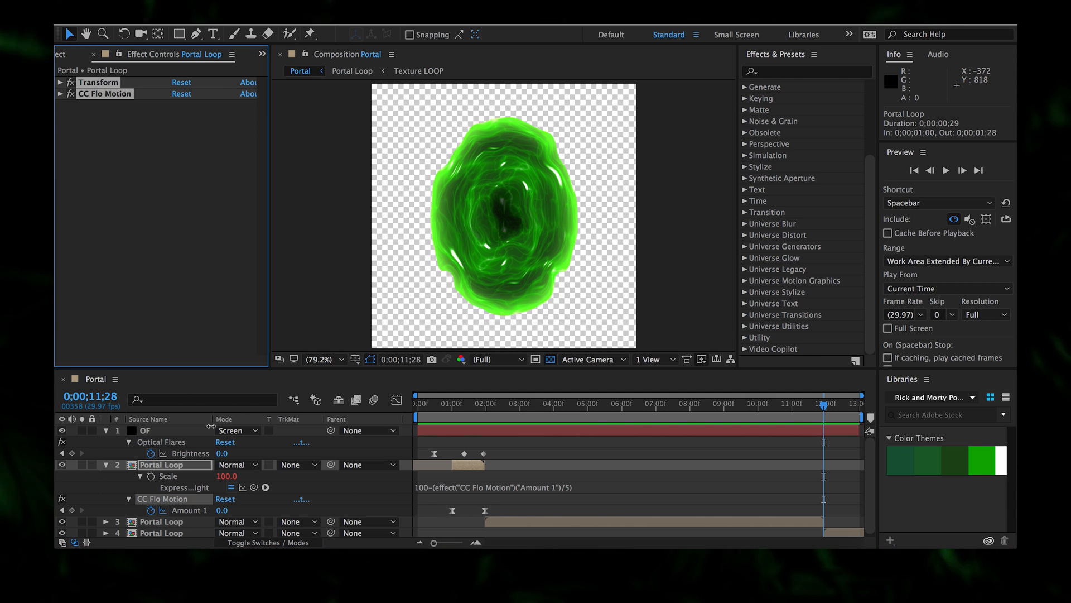
{"action": "left_click", "coordinate": [178, 533]}
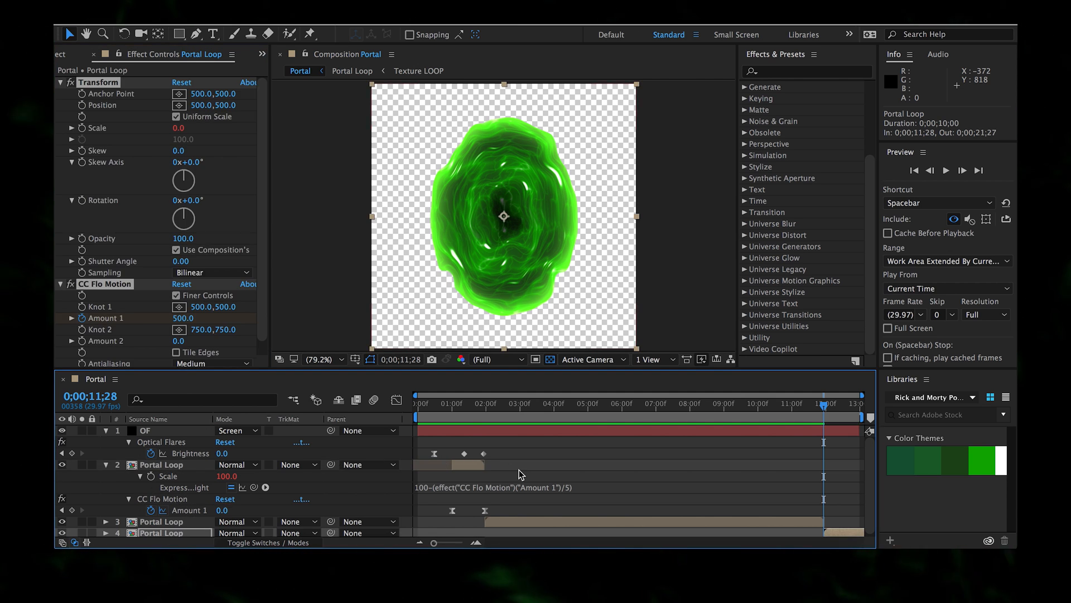
{"action": "key", "text": "u"}
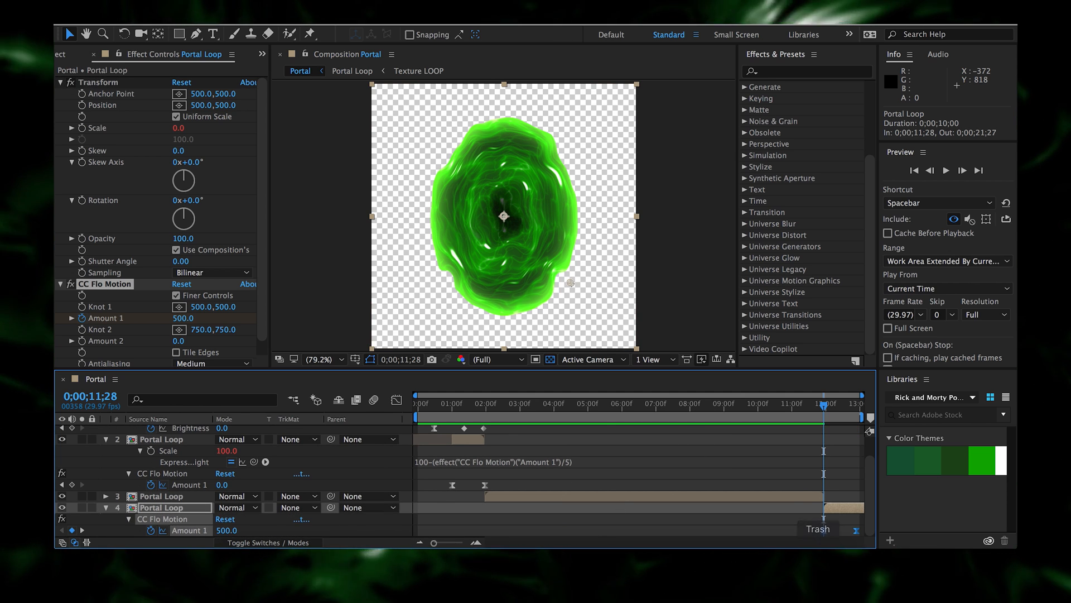
{"action": "right_click", "coordinate": [824, 530]}
{"action": "mouse_move", "coordinate": [830, 538]}
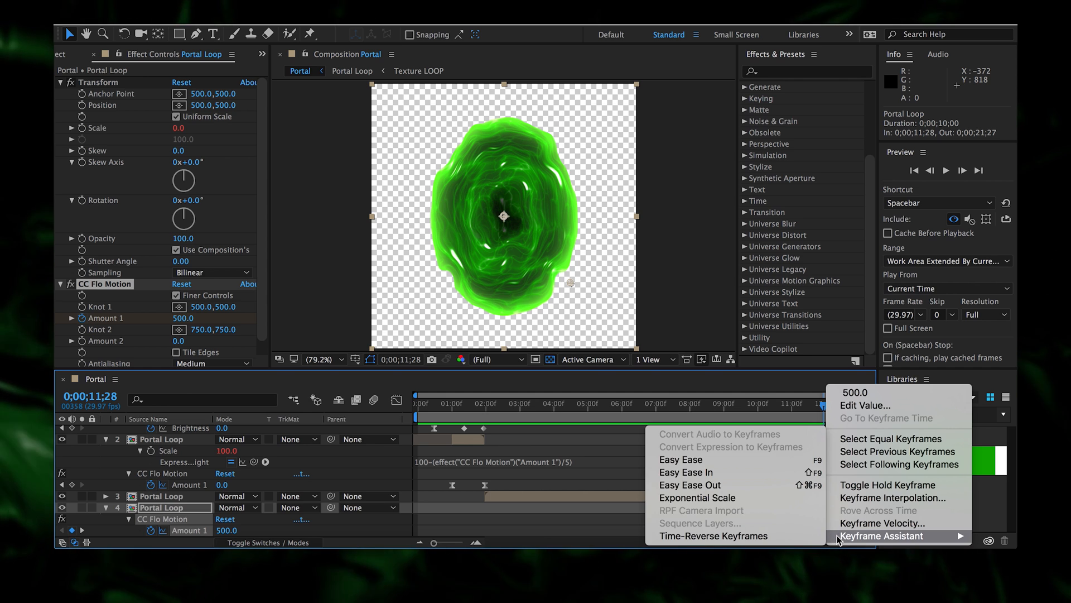
{"action": "left_click", "coordinate": [742, 536]}
- Preview the whole animation, then hide and select the OF flare layer and open the Layer menu
{"action": "left_click_drag", "start_coordinate": [824, 413], "coordinate": [855, 416]}
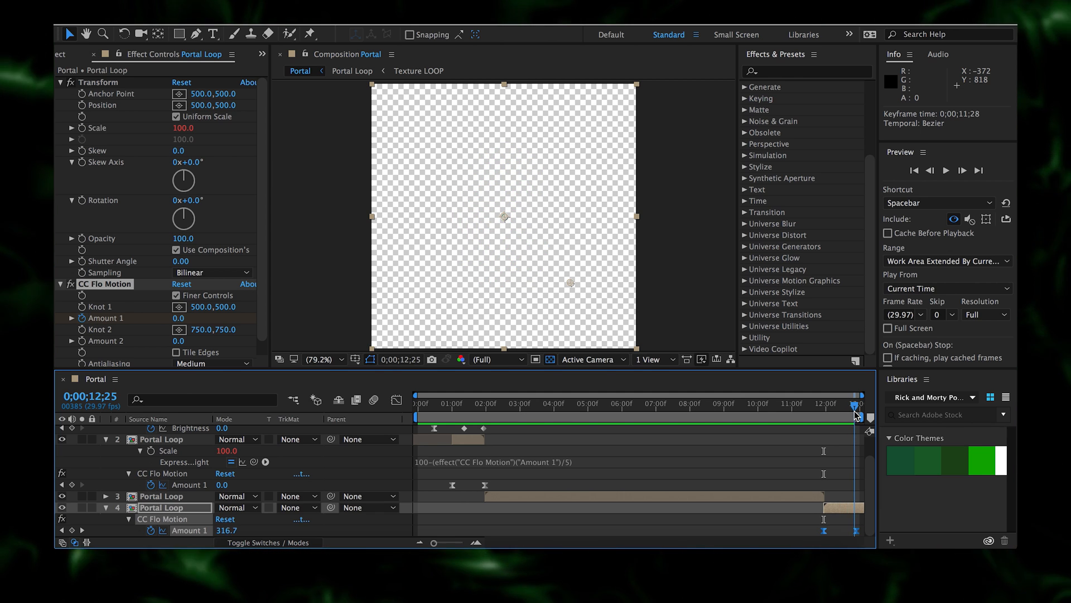
{"action": "key", "text": "space"}
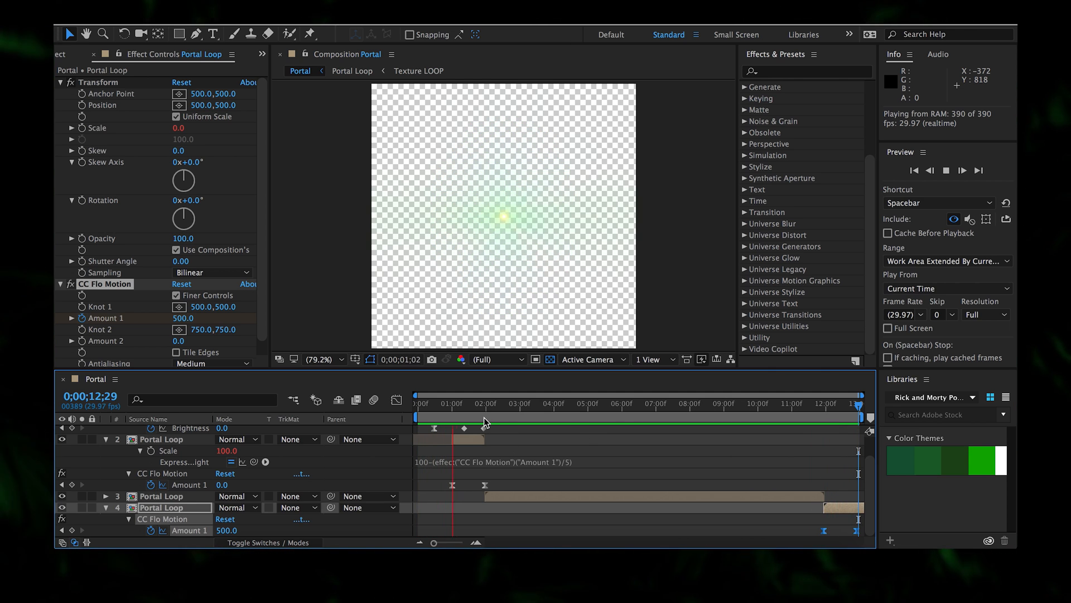
{"action": "left_click_drag", "start_coordinate": [450, 406], "coordinate": [464, 408]}
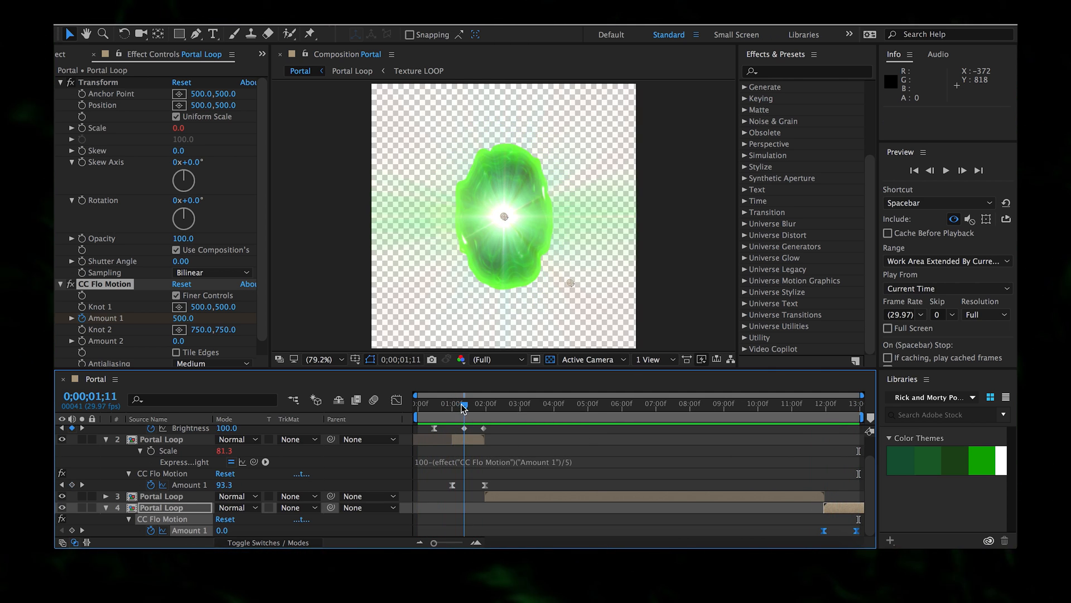
{"action": "scroll", "coordinate": [471, 449], "scroll_direction": "up", "scroll_amount": 2}
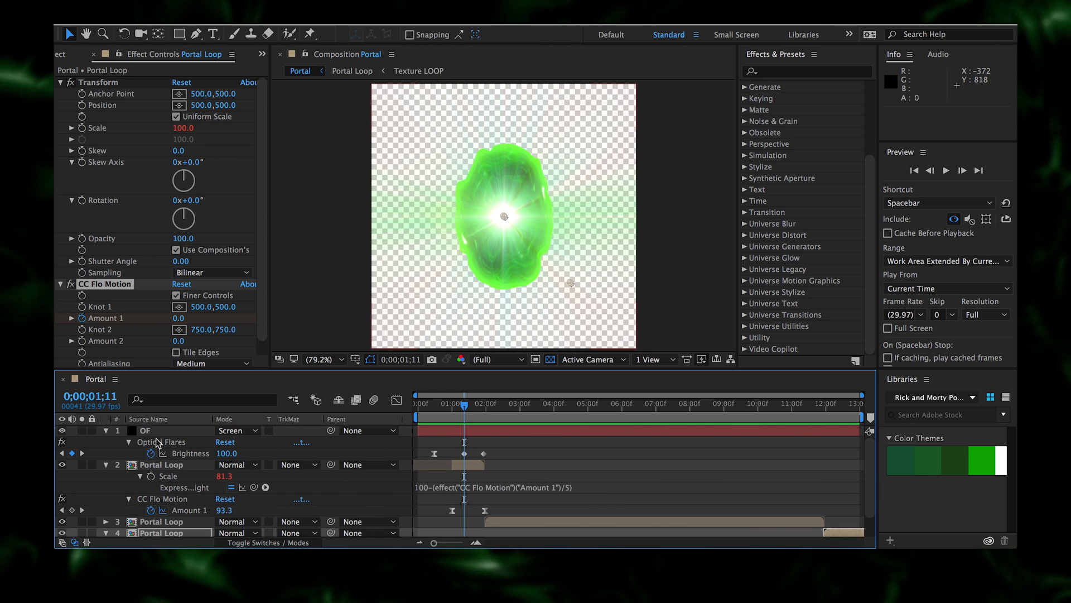
{"action": "left_click", "coordinate": [62, 431]}
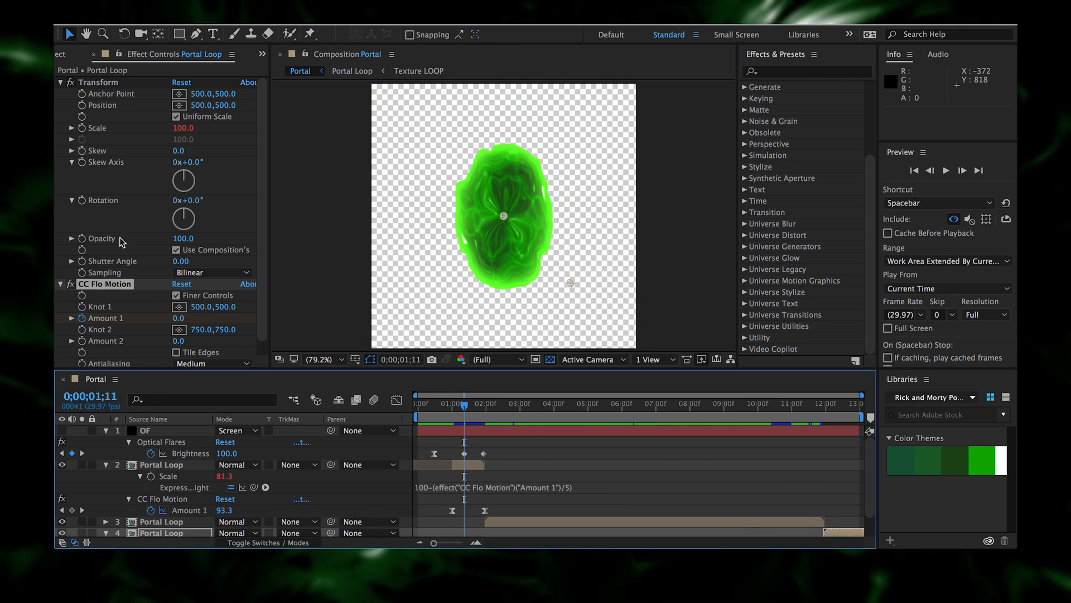
{"action": "left_click", "coordinate": [160, 431]}
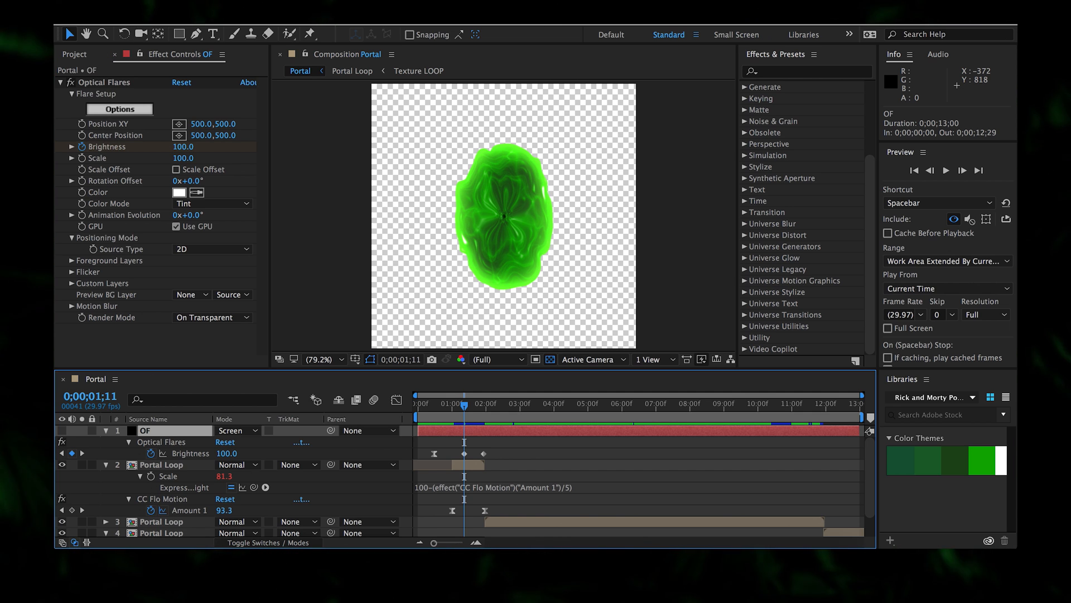
{"action": "left_click", "coordinate": [311, 12]}
- Create a new black solid and apply Lens Flare to it
{"action": "mouse_move", "coordinate": [335, 25]}
{"action": "left_click", "coordinate": [562, 40]}
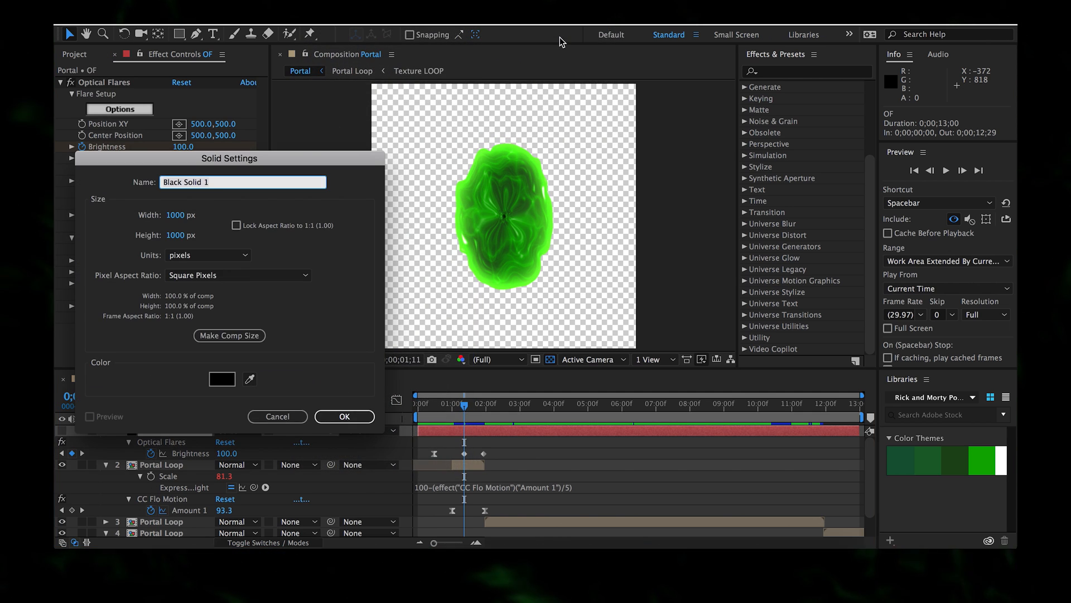
{"action": "key", "text": "Return"}
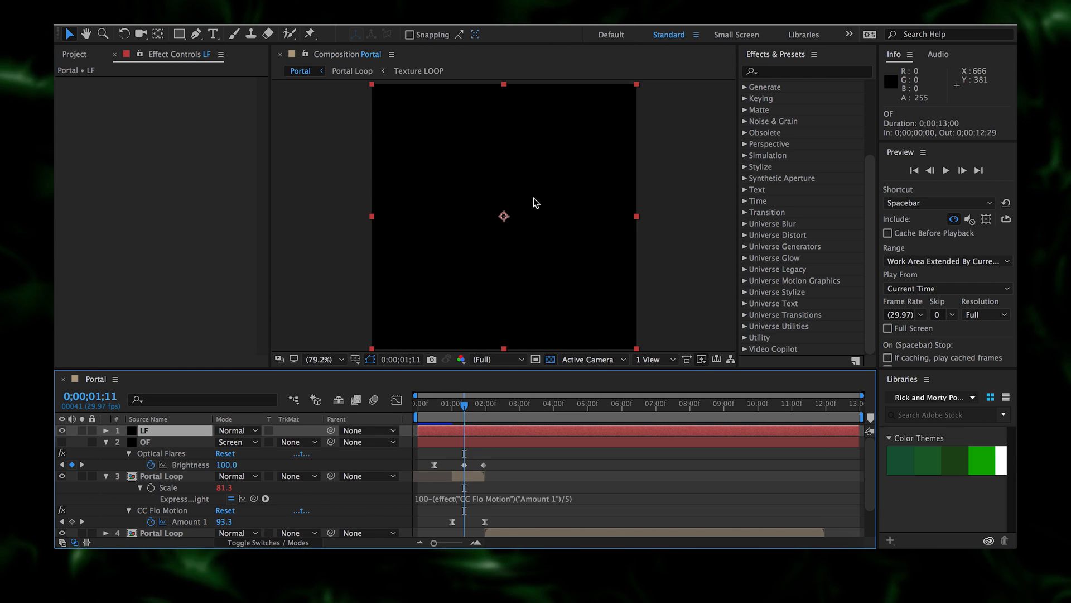
{"action": "right_click", "coordinate": [232, 262]}
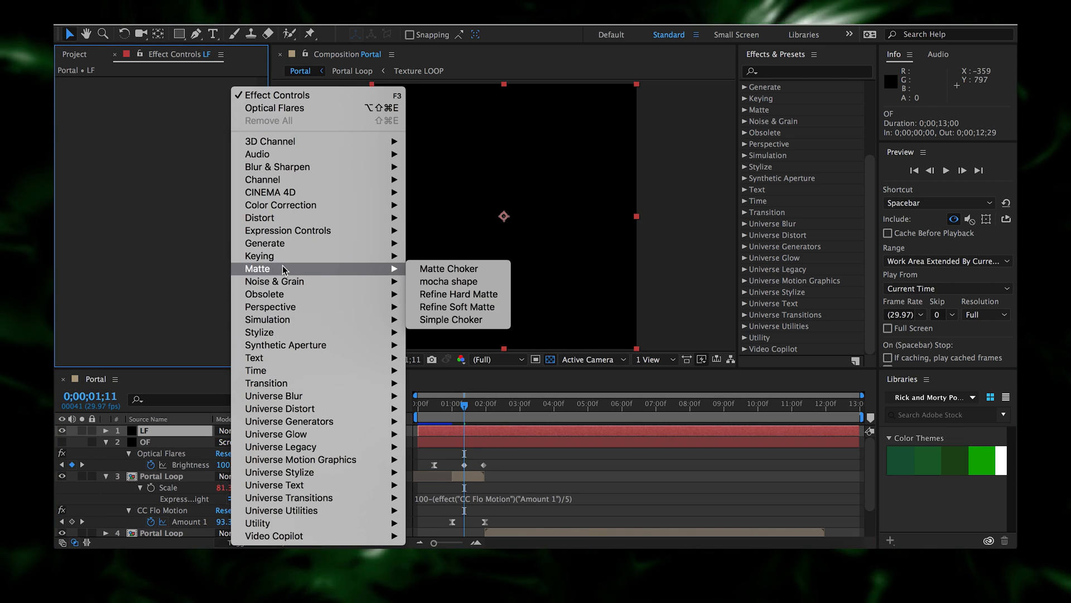
{"action": "mouse_move", "coordinate": [285, 255]}
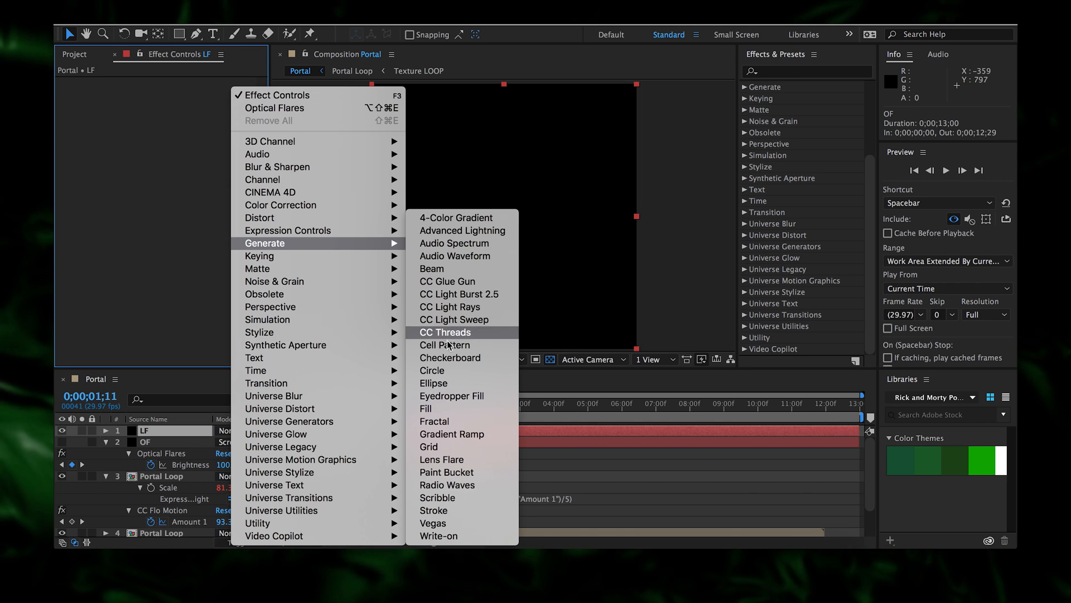
{"action": "left_click", "coordinate": [480, 459]}
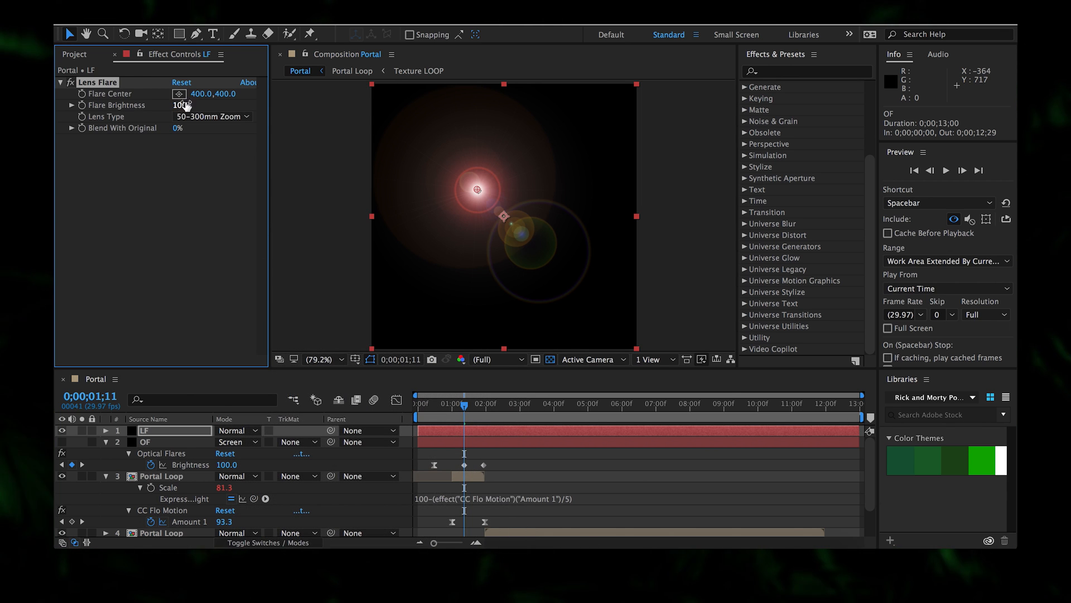
- Centre the lens flare at 500, 500 and choose the 35mm Prime lens
{"action": "type", "text": "500"}
{"action": "key", "text": "Tab"}
{"action": "type", "text": "500"}
{"action": "key", "text": "Return"}
{"action": "left_click", "coordinate": [212, 116]}
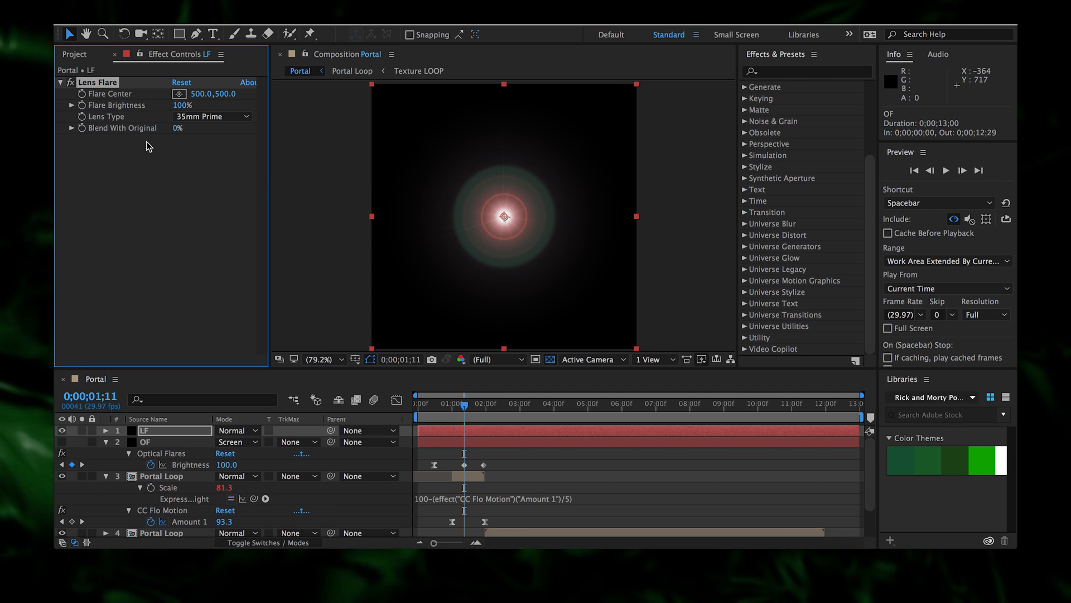
- Keyframe Flare Brightness at 0% at 0;00;00;14 and again near 0;00;01;28
{"action": "left_click", "coordinate": [82, 105]}
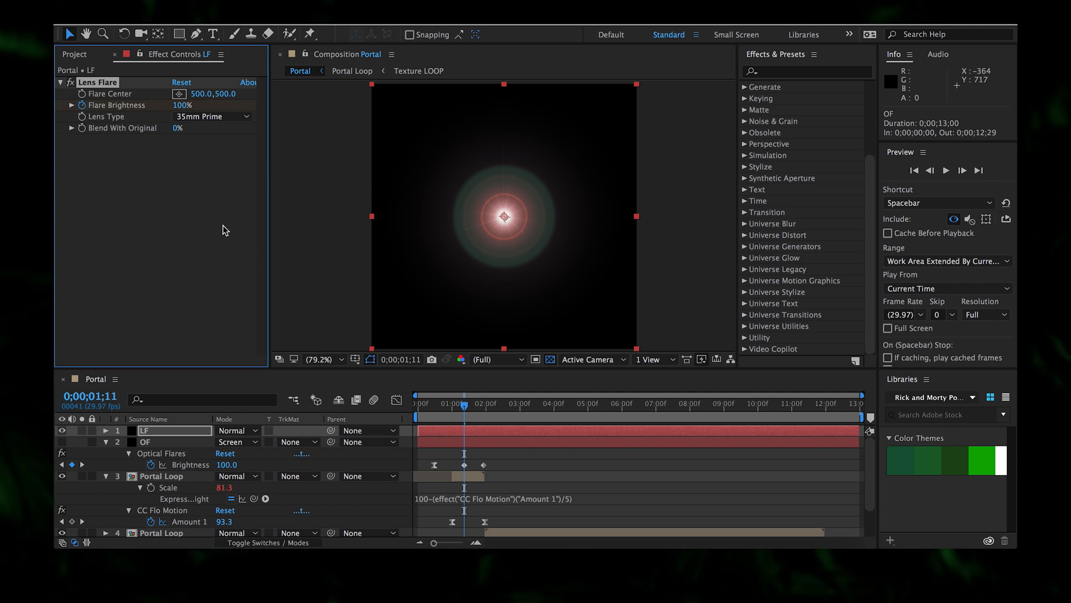
{"action": "left_click", "coordinate": [435, 403]}
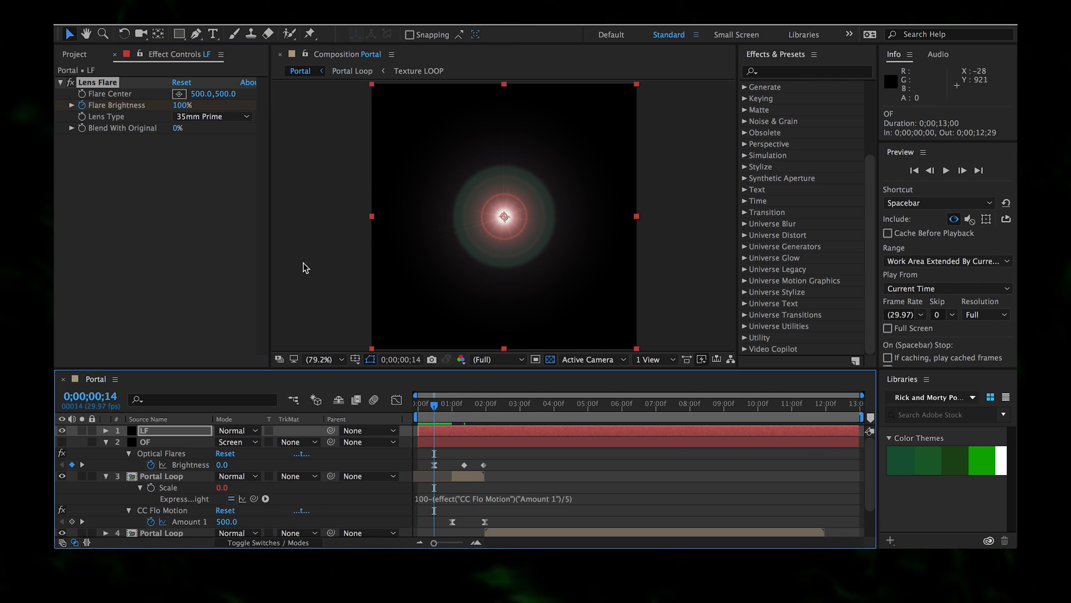
{"action": "left_click", "coordinate": [182, 105]}
{"action": "type", "text": "0"}
{"action": "key", "text": "Return"}
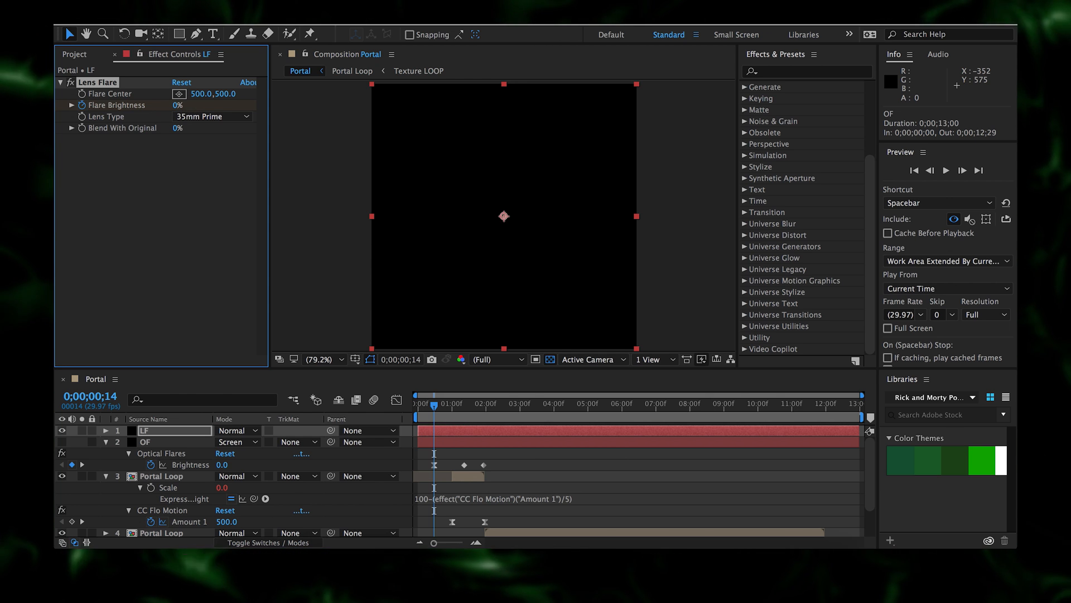
{"action": "left_click", "coordinate": [485, 404]}
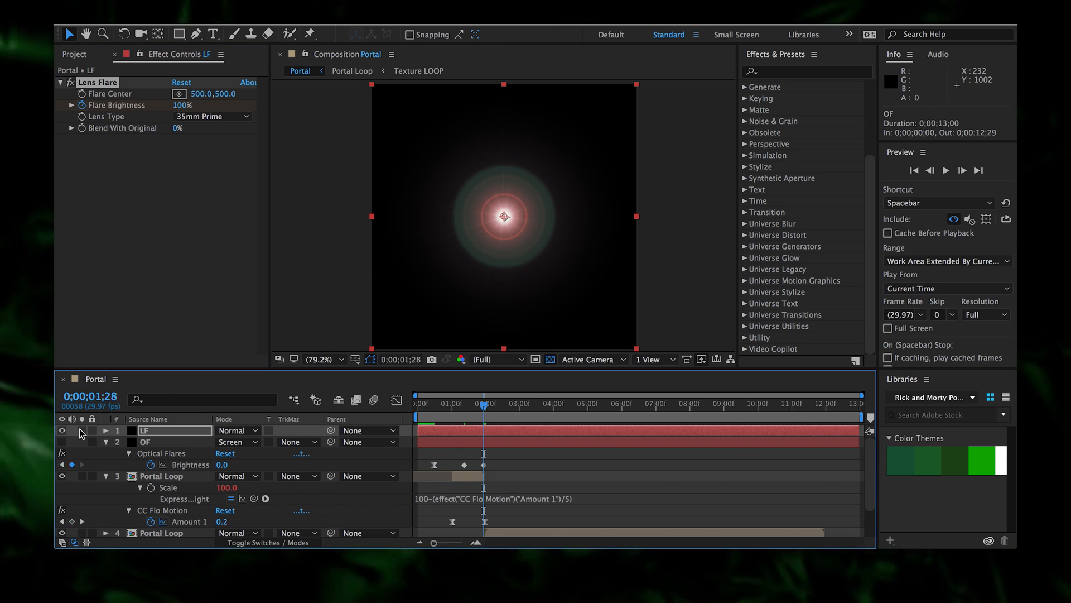
{"action": "left_click", "coordinate": [183, 105]}
{"action": "type", "text": "0"}
{"action": "key", "text": "Return"}
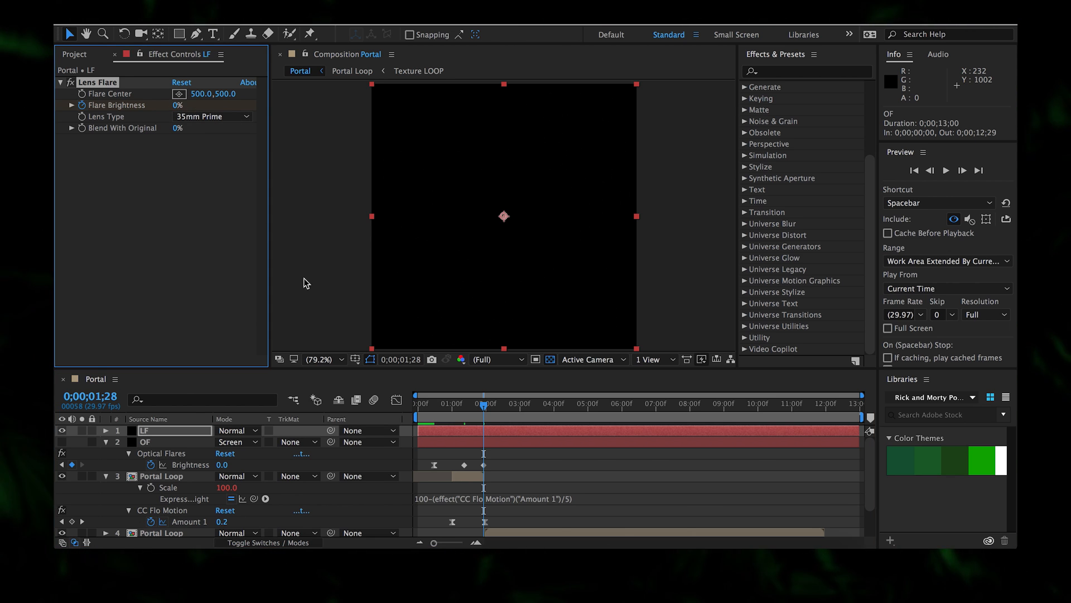
- Scrub around 0;00;00;17 to check how the flare's brightness fades in
{"action": "left_click", "coordinate": [438, 412]}
{"action": "mouse_move", "coordinate": [450, 418]}
{"action": "left_mouse_down"}
{"action": "mouse_move", "coordinate": [475, 421]}
{"action": "mouse_move", "coordinate": [441, 417]}
{"action": "left_mouse_up"}
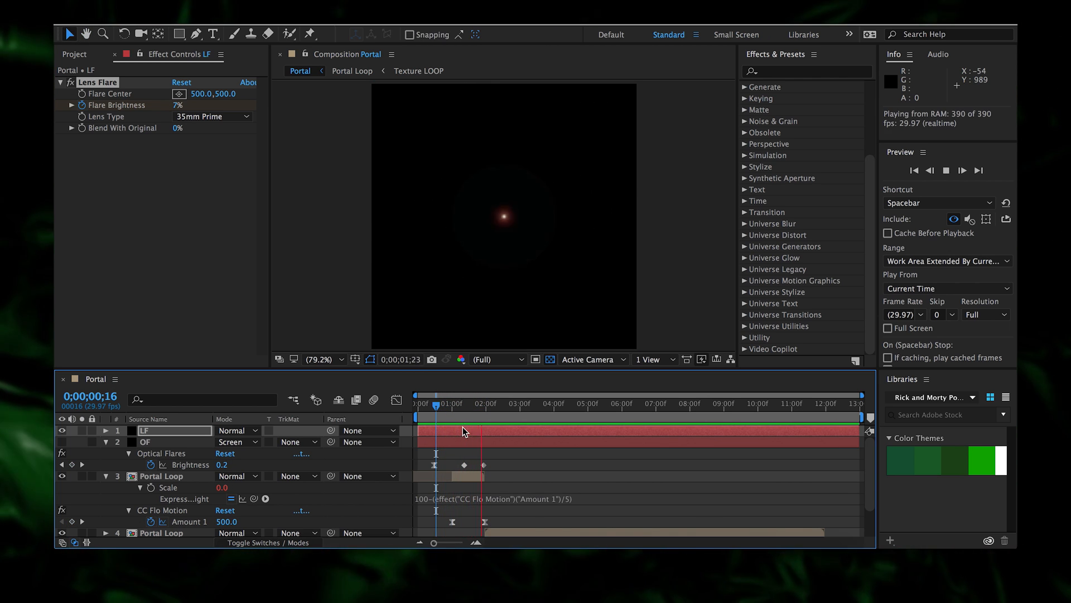
{"action": "mouse_move", "coordinate": [448, 417]}
{"action": "left_mouse_down"}
{"action": "mouse_move", "coordinate": [474, 417]}
{"action": "mouse_move", "coordinate": [439, 418]}
{"action": "left_mouse_up"}
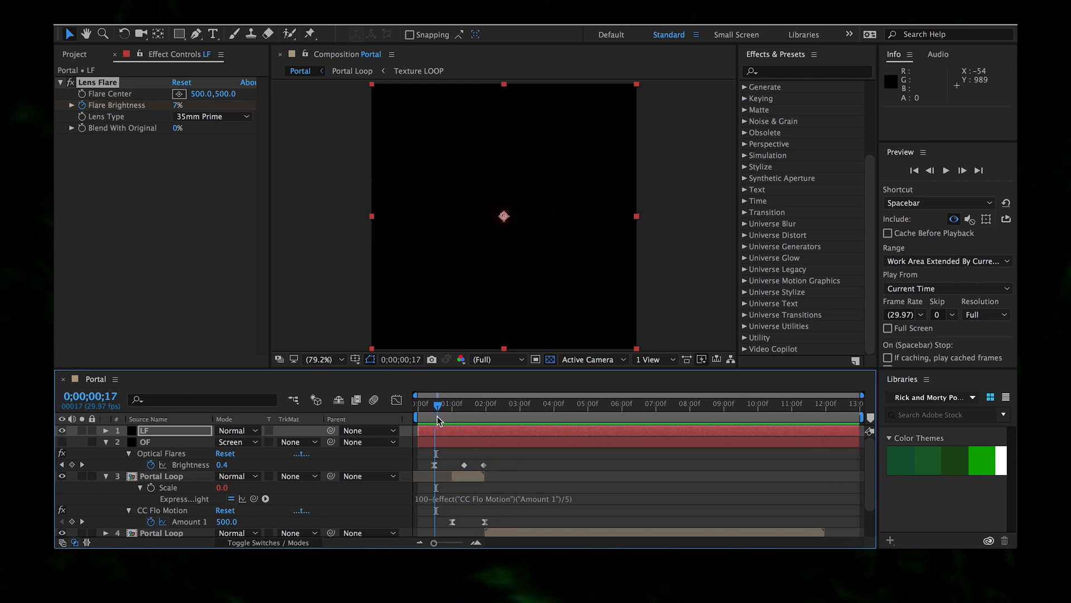
- Ease out the first Flare Brightness keyframe with 46% outgoing influence and preview the fade
{"action": "key", "text": "u"}
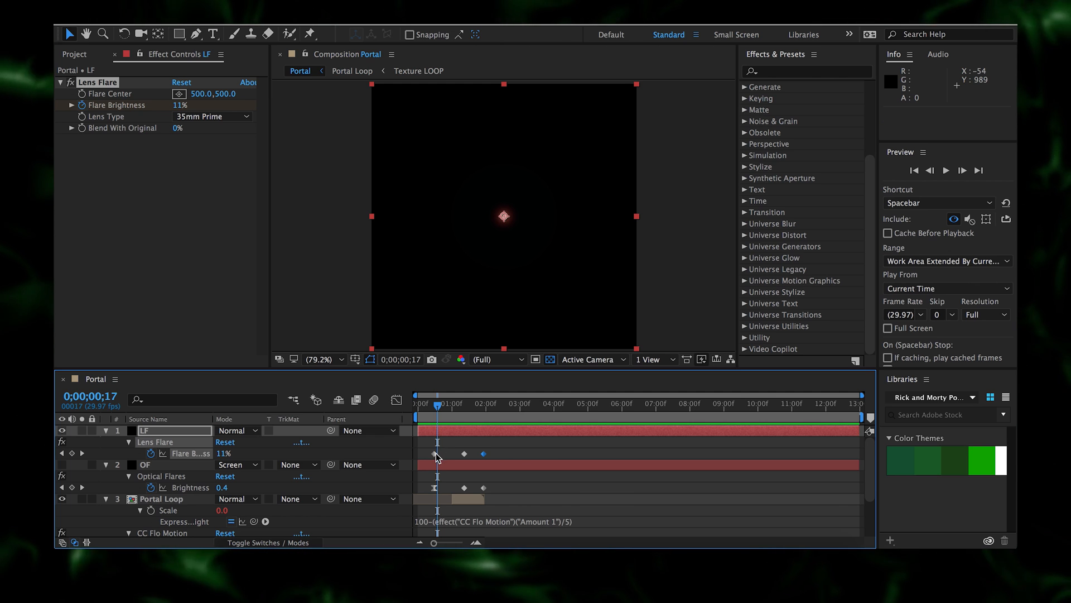
{"action": "right_click", "coordinate": [435, 453]}
{"action": "left_click", "coordinate": [510, 523]}
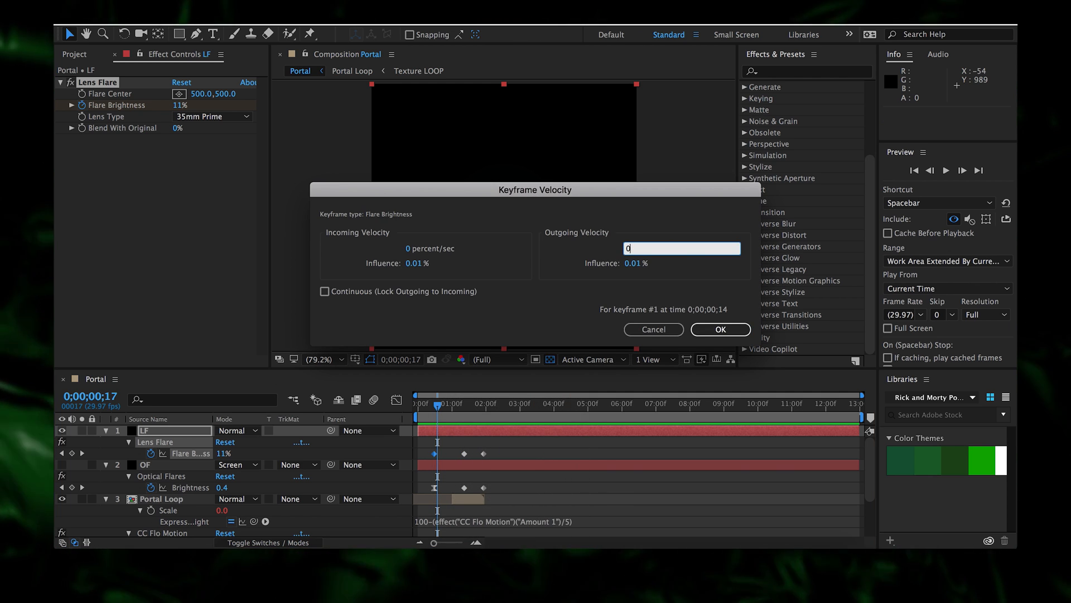
{"action": "left_click_drag", "start_coordinate": [632, 263], "coordinate": [683, 263]}
{"action": "left_click", "coordinate": [721, 329]}
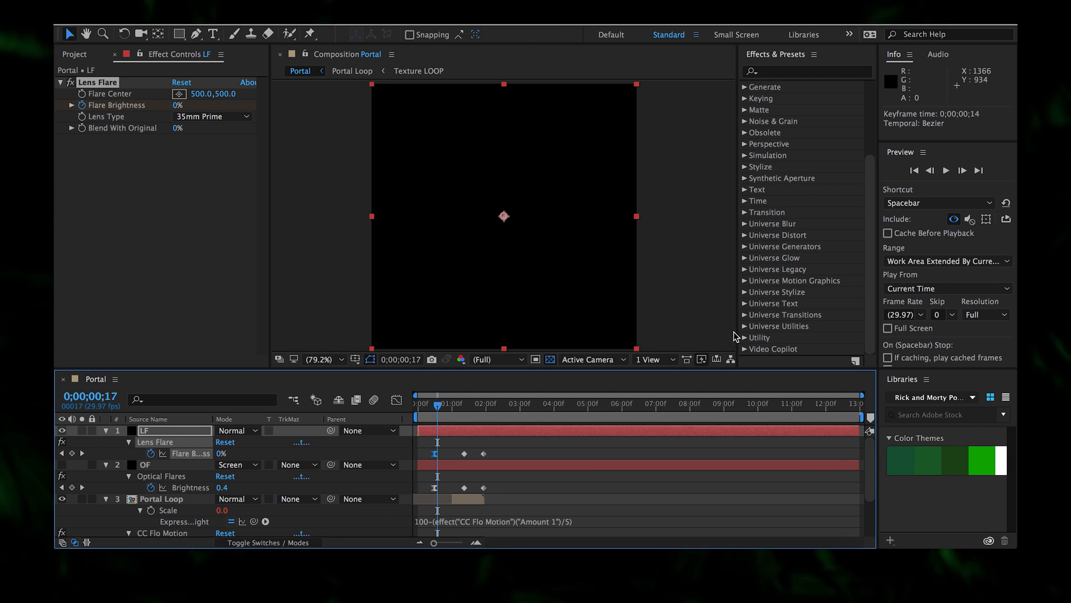
{"action": "key", "text": "space"}
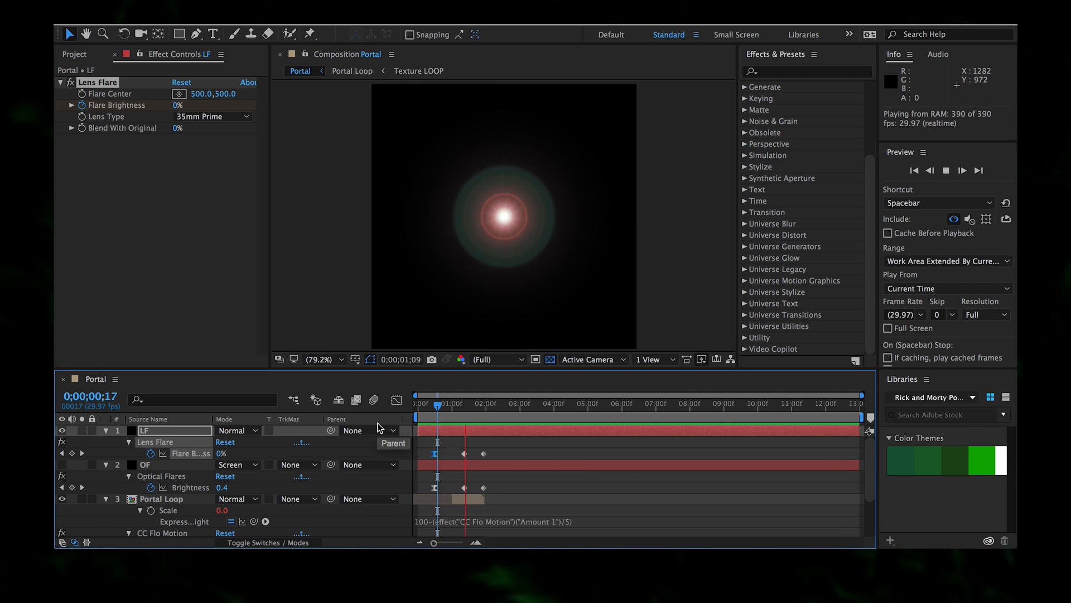
{"action": "left_click_drag", "start_coordinate": [427, 418], "coordinate": [461, 418]}
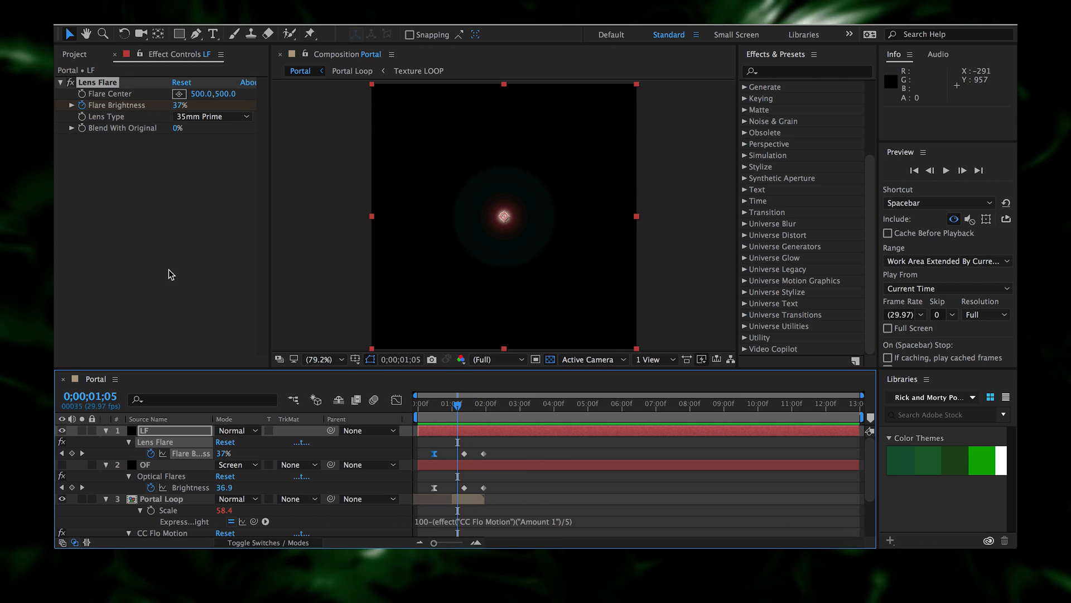
- Add the Extract keying effect to the LF layer
{"action": "right_click", "coordinate": [169, 269]}
{"action": "mouse_move", "coordinate": [240, 254]}
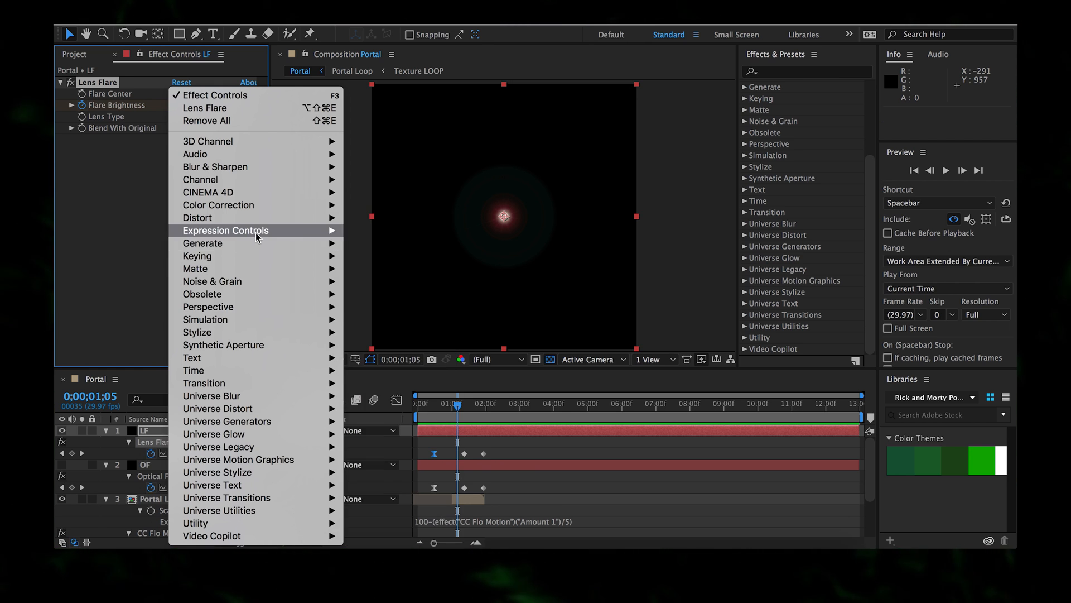
{"action": "mouse_move", "coordinate": [283, 179]}
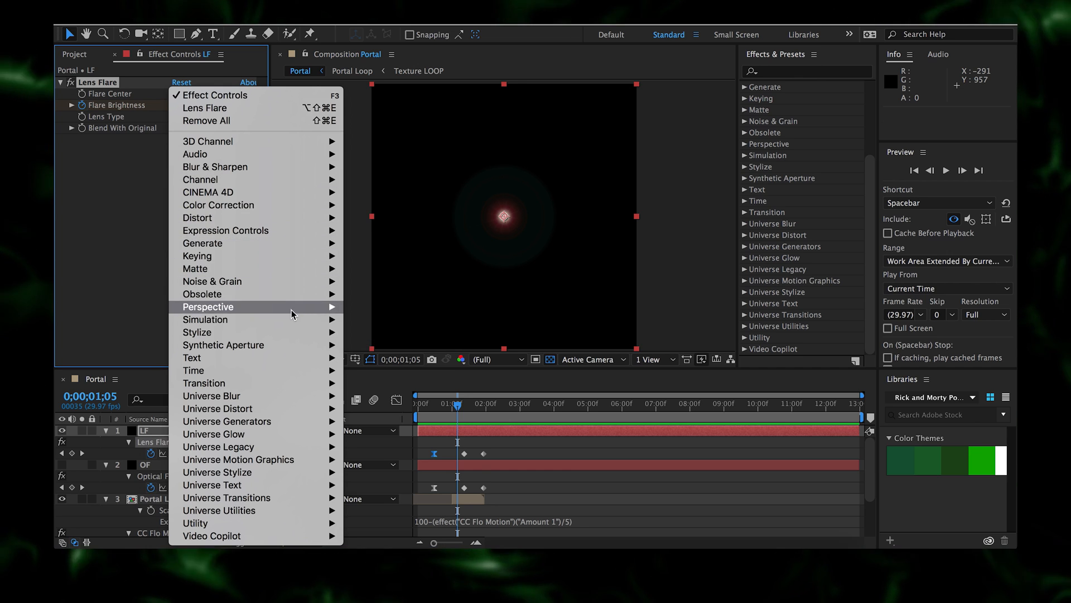
{"action": "mouse_move", "coordinate": [300, 257]}
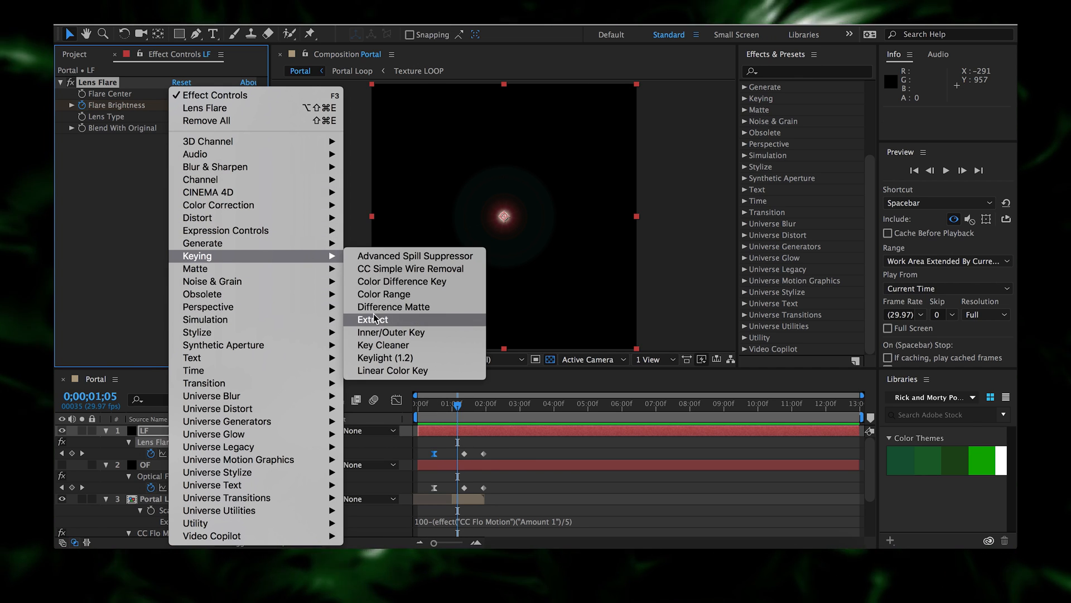
{"action": "left_click", "coordinate": [379, 319]}
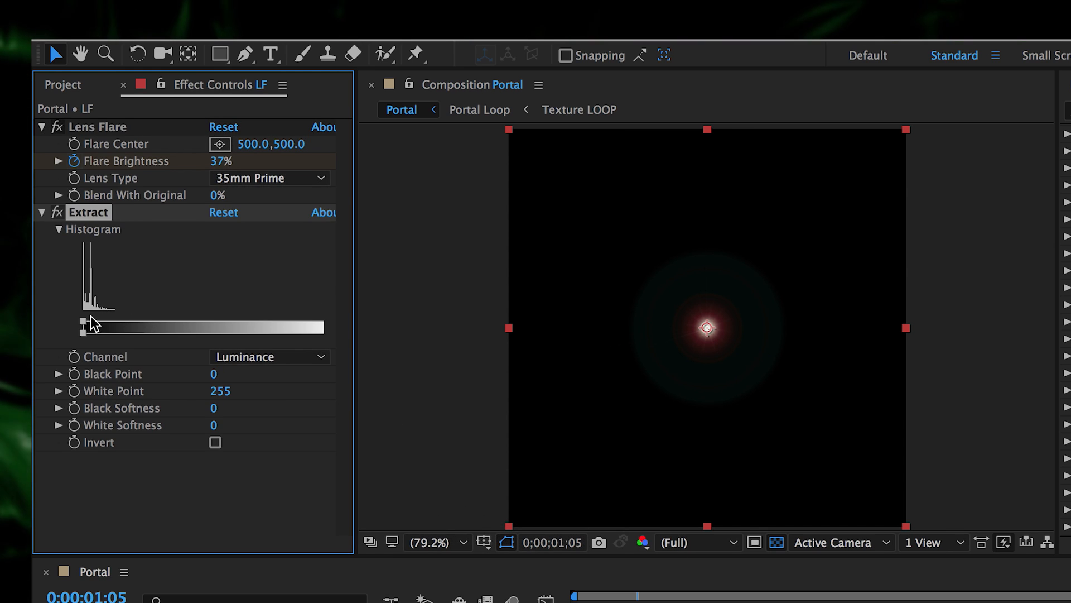
- Raise the Extract Black Point to 70 with Black Softness 25 to drop the flare's dark areas
{"action": "left_click_drag", "start_coordinate": [83, 329], "coordinate": [107, 327]}
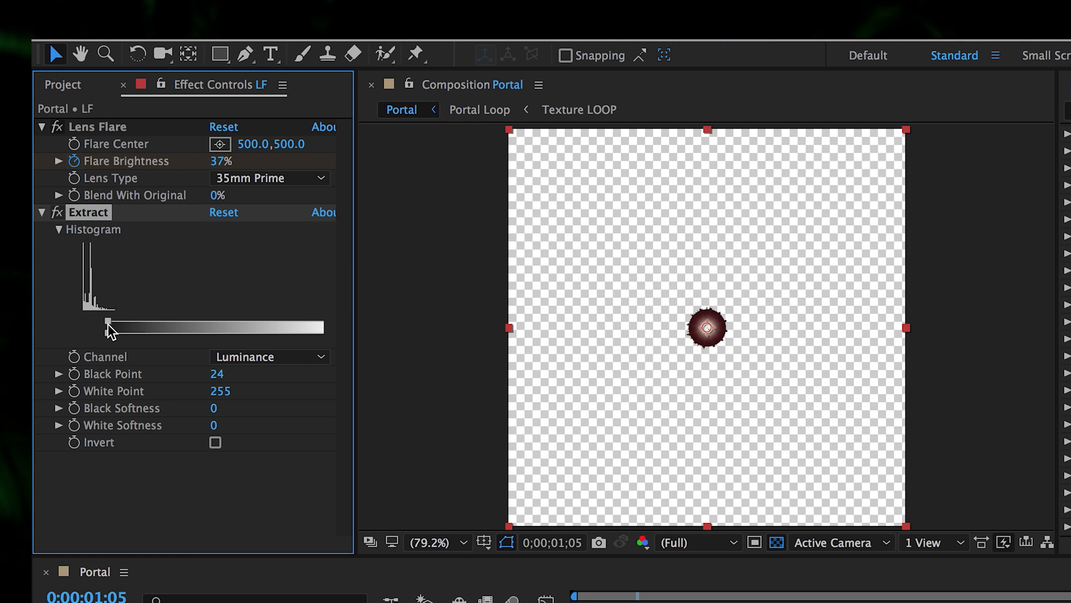
{"action": "key", "text": "Page_Down"}
{"action": "key", "text": "Page_Down"}
{"action": "key", "text": "Page_Down"}
{"action": "key", "text": "Page_Down"}
{"action": "key", "text": "Page_Down"}
{"action": "key", "text": "Page_Down"}
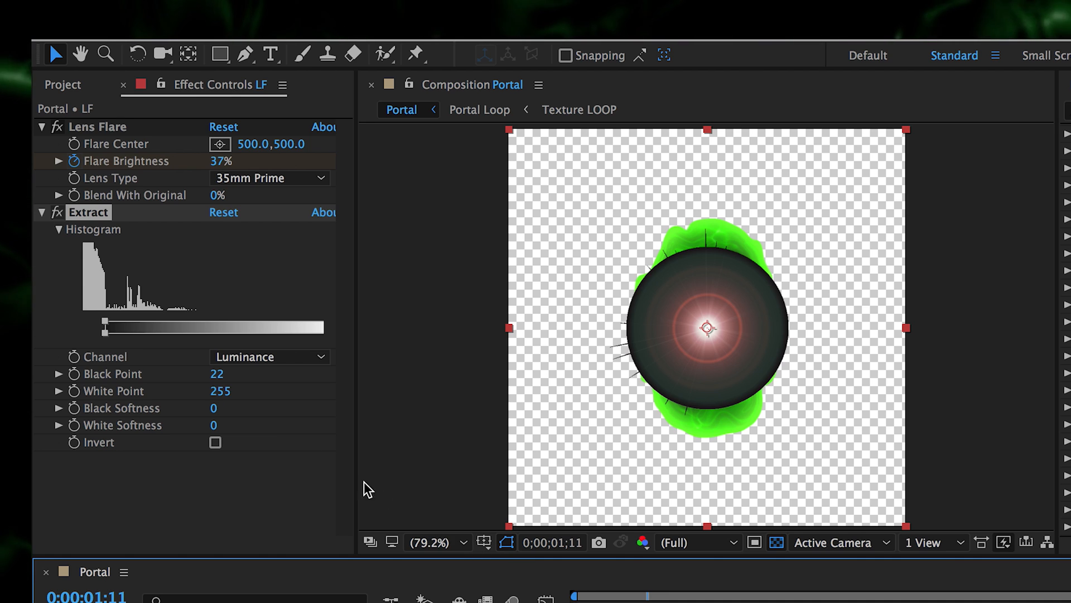
{"action": "left_click_drag", "start_coordinate": [105, 328], "coordinate": [156, 330]}
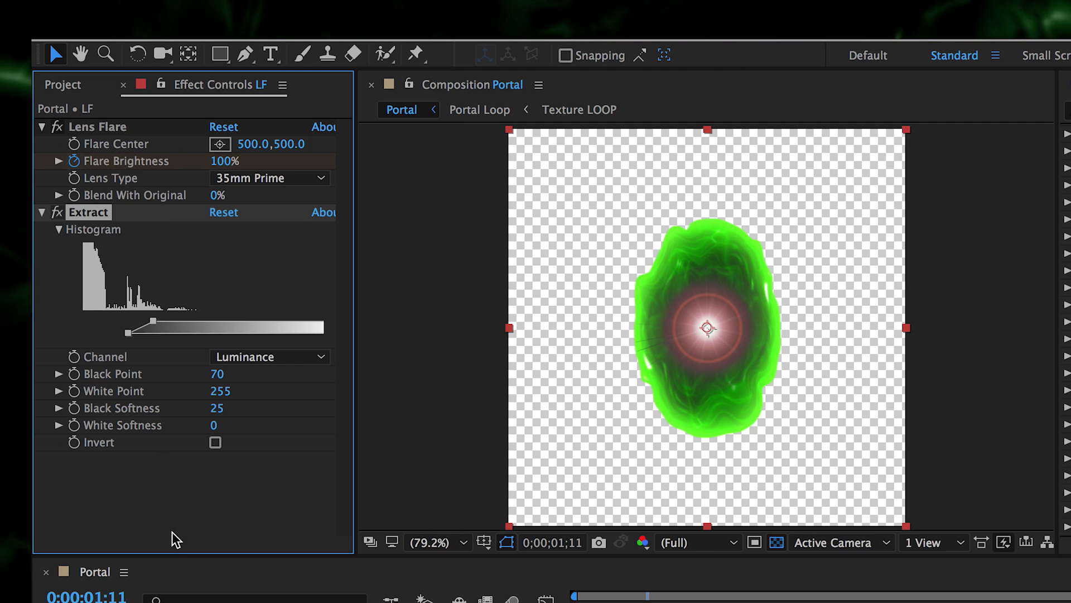
{"action": "left_click", "coordinate": [237, 430]}
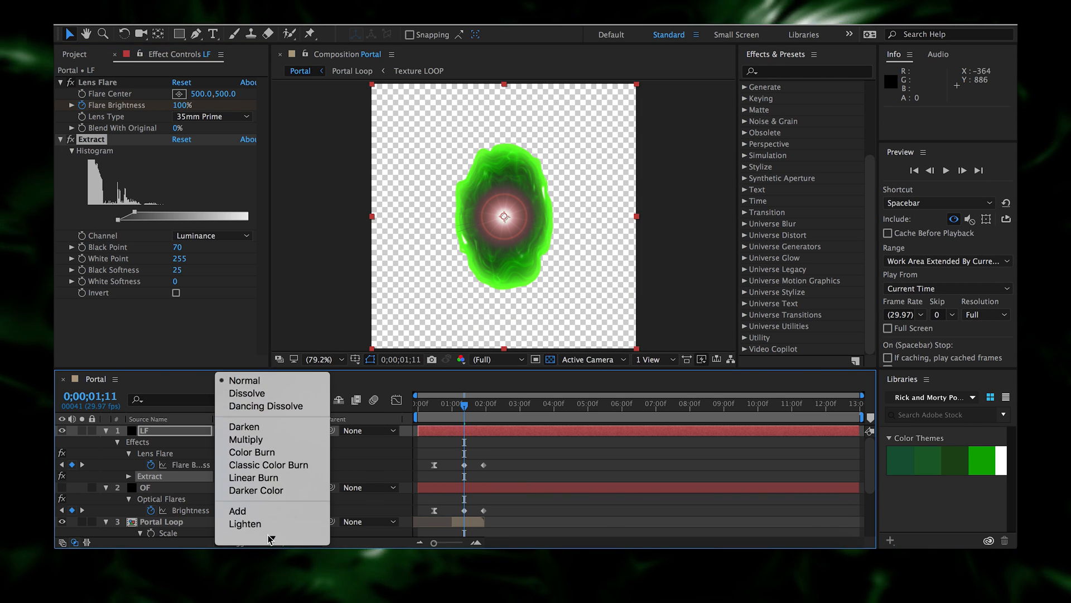
- Switch the LF layer to Screen blending and set the Extract Black Point to 63
{"action": "left_click", "coordinate": [268, 510]}
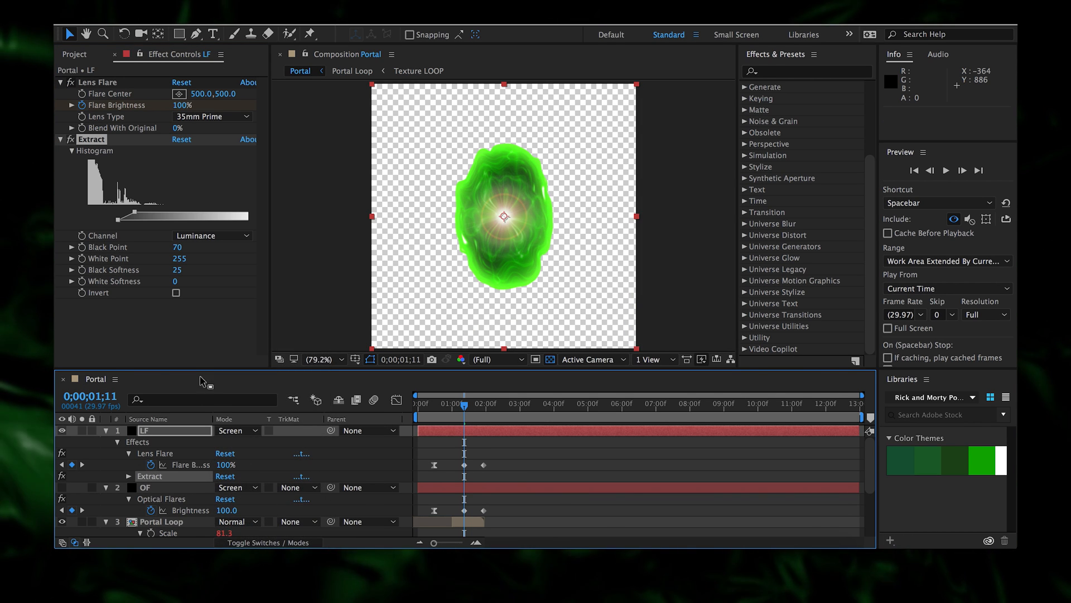
{"action": "left_click", "coordinate": [136, 216]}
{"action": "left_click_drag", "start_coordinate": [129, 216], "coordinate": [131, 218]}
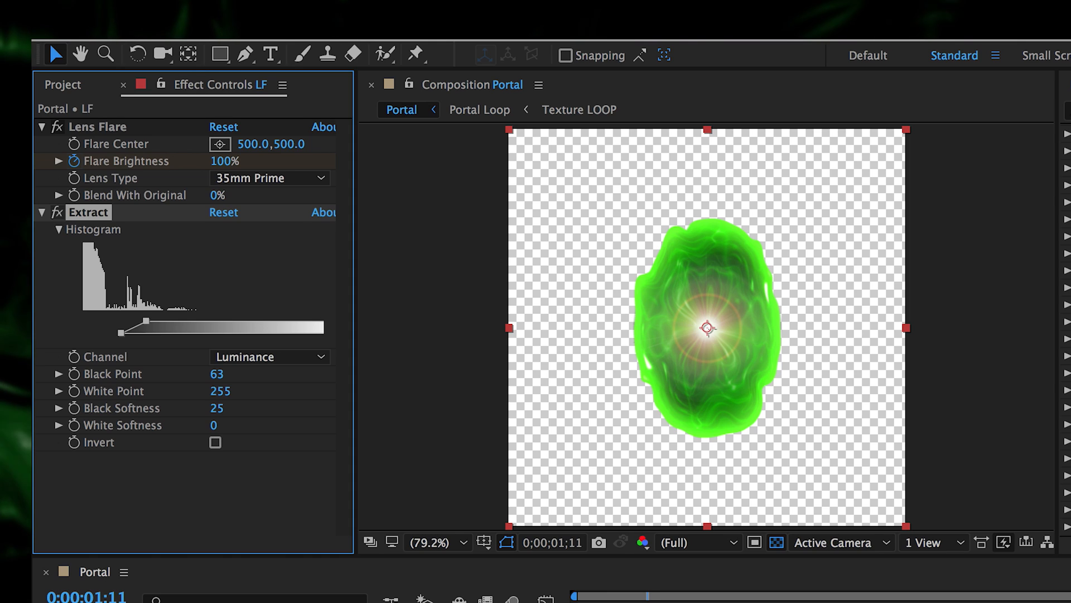
- Scrub from before the portal appears to where it is fully open to check the flare
{"action": "left_click_drag", "start_coordinate": [464, 405], "coordinate": [450, 406]}
{"action": "left_click_drag", "start_coordinate": [626, 602], "coordinate": [635, 602]}
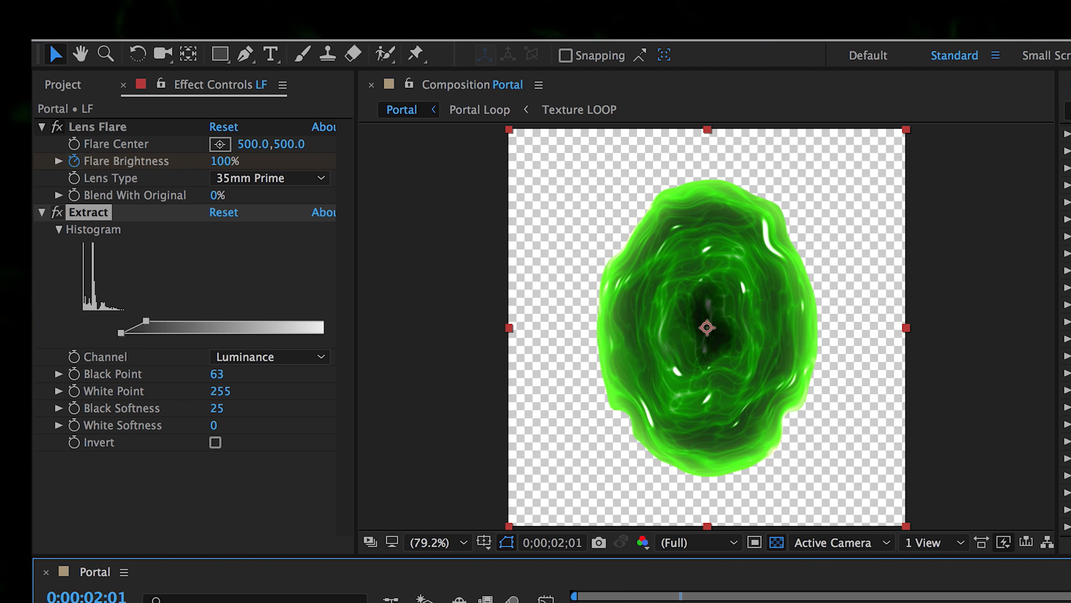
{"action": "left_click_drag", "start_coordinate": [642, 602], "coordinate": [657, 602]}
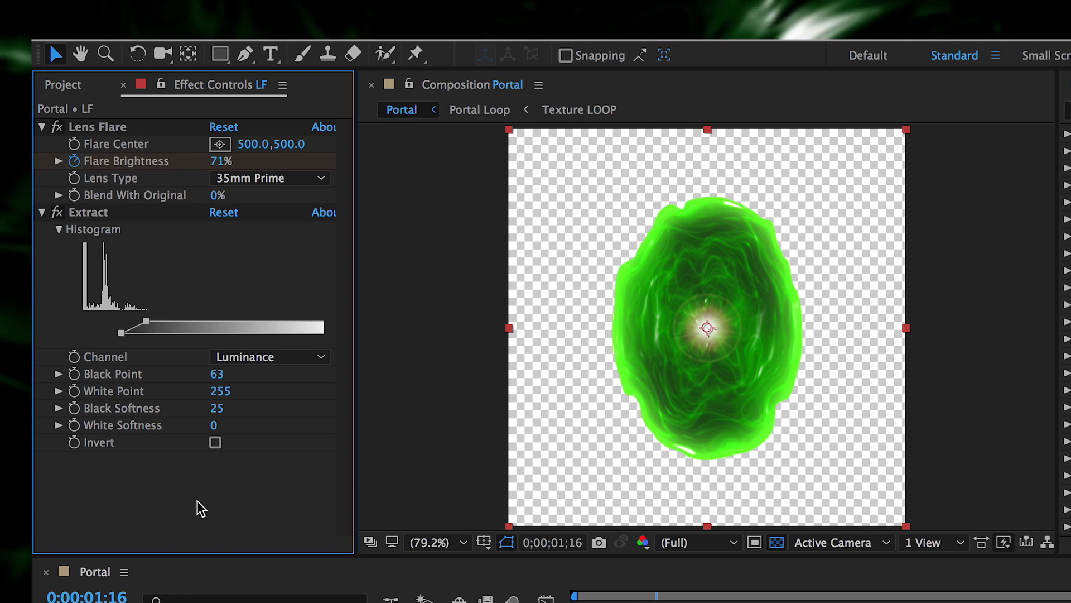
- Add Curves to the flare layer and darken the midtones on the RGB curve
{"action": "right_click", "coordinate": [201, 505]}
{"action": "mouse_move", "coordinate": [353, 310]}
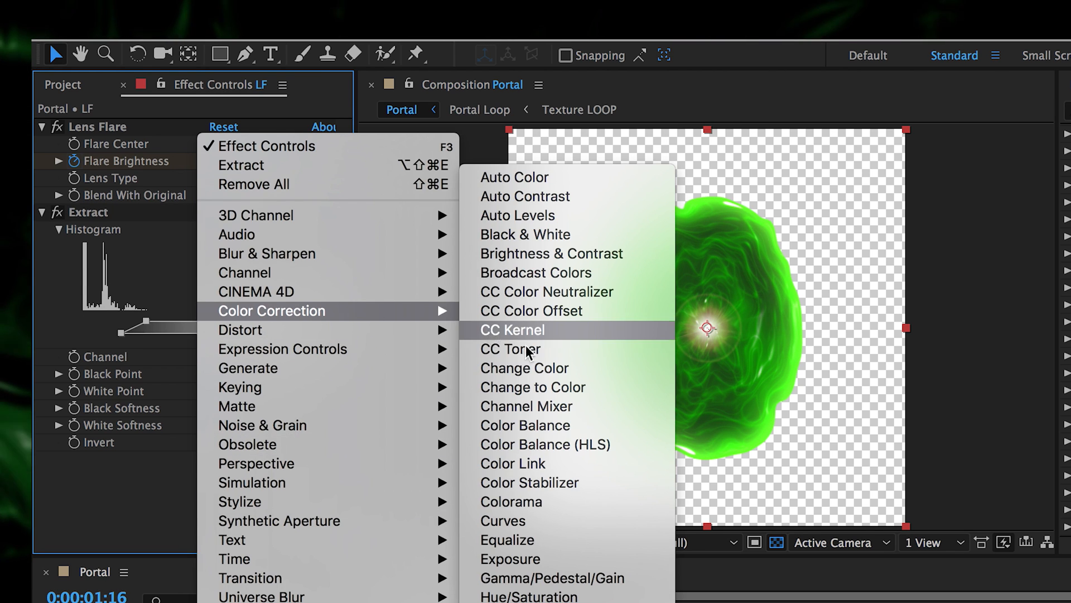
{"action": "left_click", "coordinate": [544, 521]}
{"action": "left_click_drag", "start_coordinate": [148, 413], "coordinate": [168, 428]}
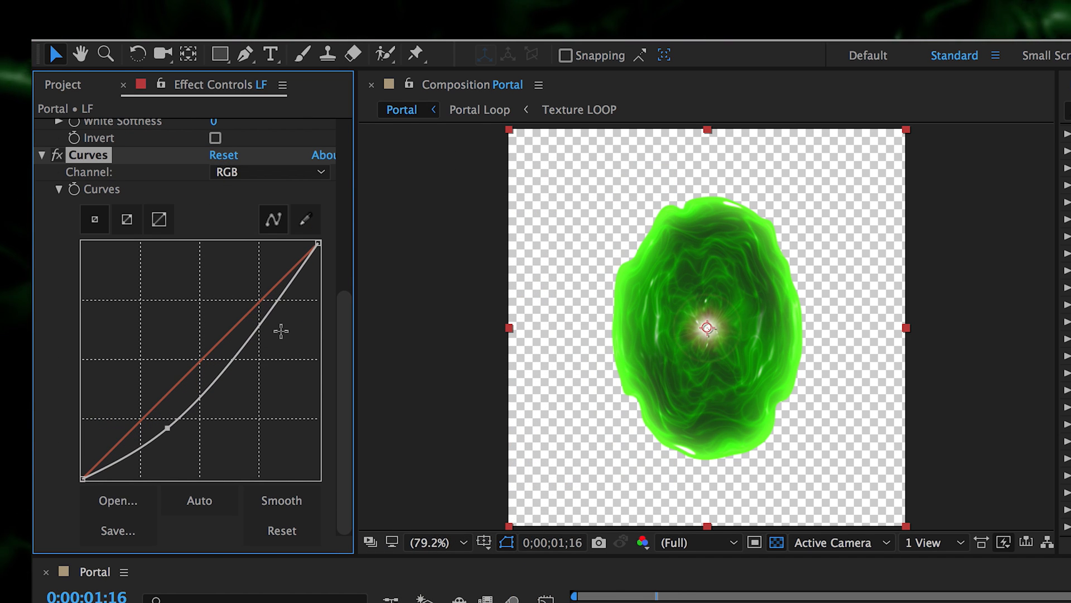
{"action": "left_click_drag", "start_coordinate": [268, 337], "coordinate": [234, 297]}
{"action": "left_click_drag", "start_coordinate": [657, 601], "coordinate": [647, 601]}
- Pull the Red channel curve down and lift the Green curve with two points for a greener glow
{"action": "left_click", "coordinate": [279, 174]}
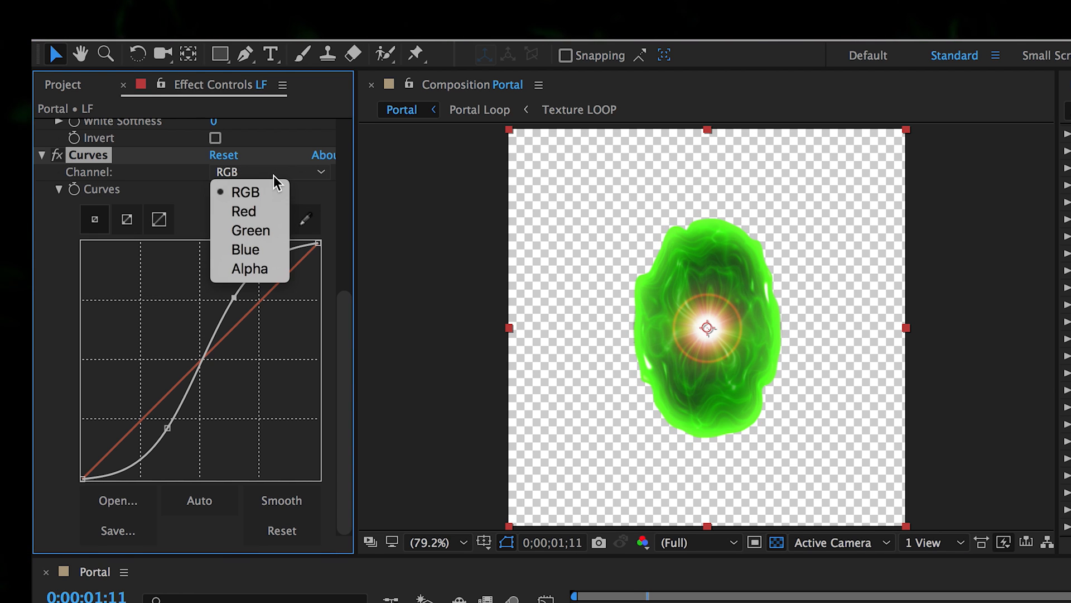
{"action": "left_click", "coordinate": [264, 211]}
{"action": "left_click_drag", "start_coordinate": [259, 299], "coordinate": [280, 319]}
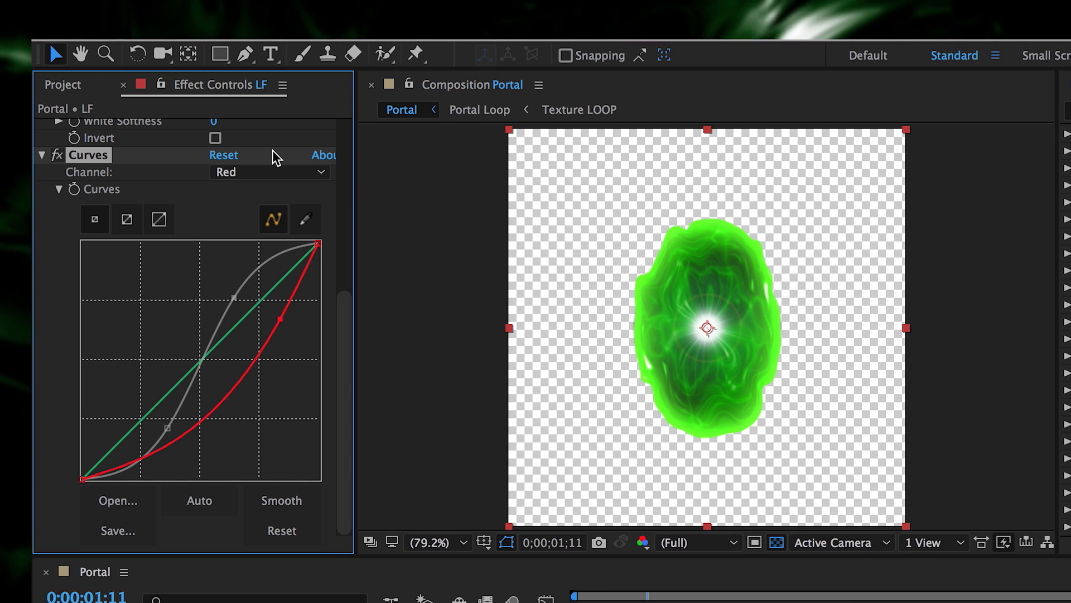
{"action": "left_click", "coordinate": [272, 174]}
{"action": "left_click", "coordinate": [267, 232]}
{"action": "left_click_drag", "start_coordinate": [272, 289], "coordinate": [252, 264]}
{"action": "left_click_drag", "start_coordinate": [193, 315], "coordinate": [182, 307]}
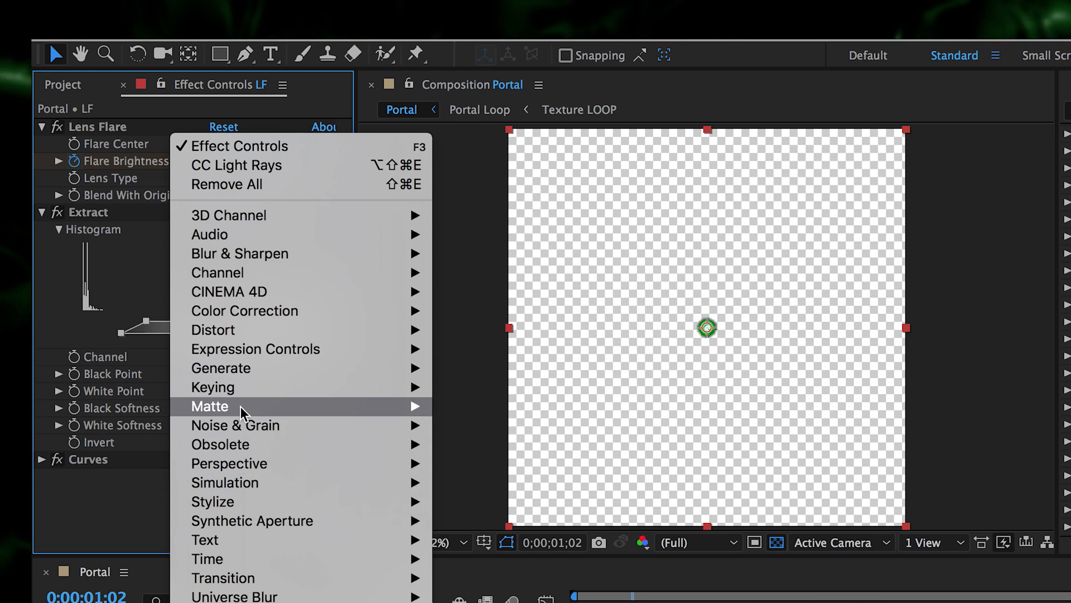
- Add CC Light Burst 2.5 to the flare layer with Intensity 200 and Ray Length 154
{"action": "mouse_move", "coordinate": [354, 370]}
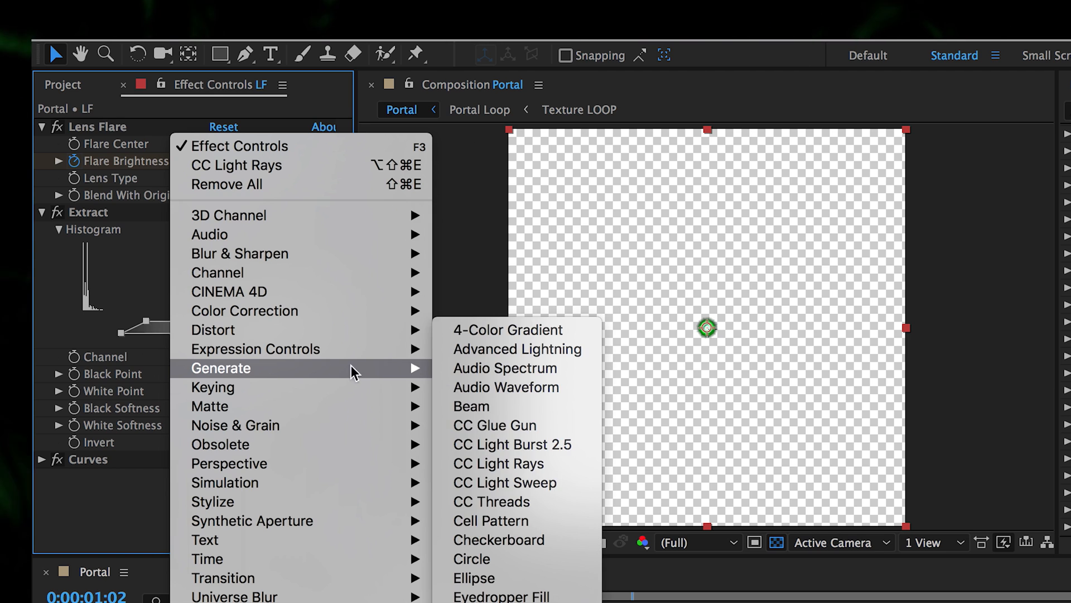
{"action": "left_click", "coordinate": [494, 444]}
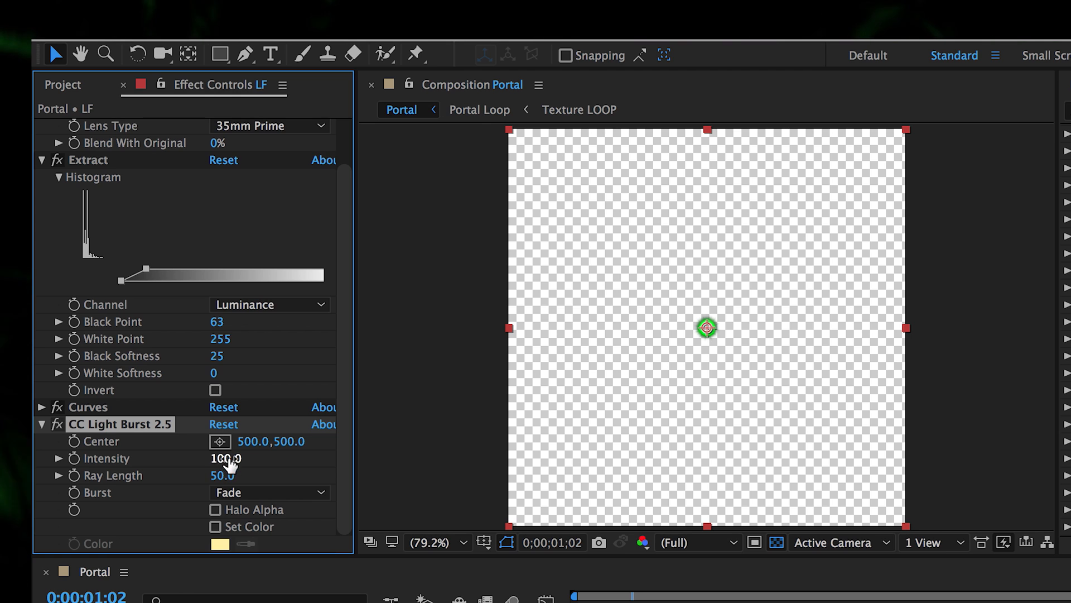
{"action": "left_click_drag", "start_coordinate": [222, 463], "coordinate": [317, 464]}
{"action": "left_click", "coordinate": [313, 600]}
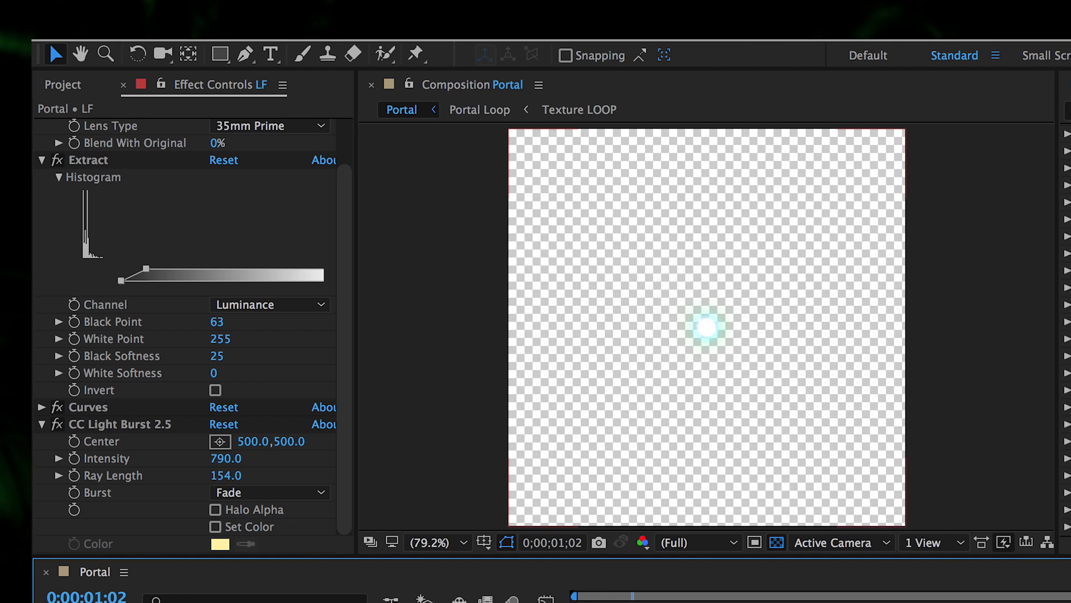
- Preview the light burst, adjust its intensity, and replay the animation from the start
{"action": "left_click_drag", "start_coordinate": [632, 601], "coordinate": [603, 589]}
{"action": "key", "text": "space"}
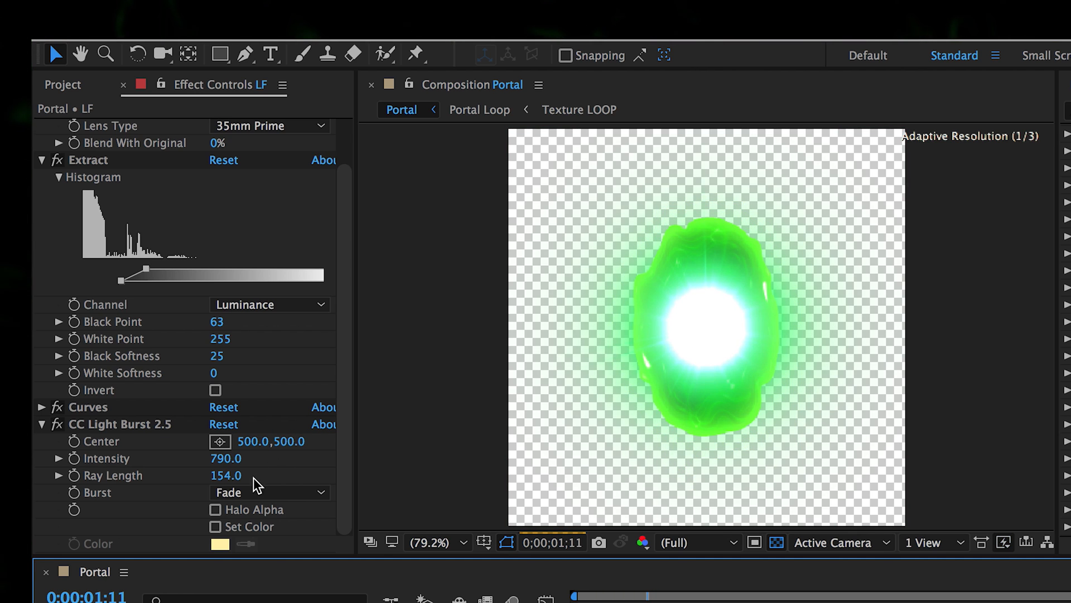
{"action": "left_click_drag", "start_coordinate": [222, 458], "coordinate": [179, 469]}
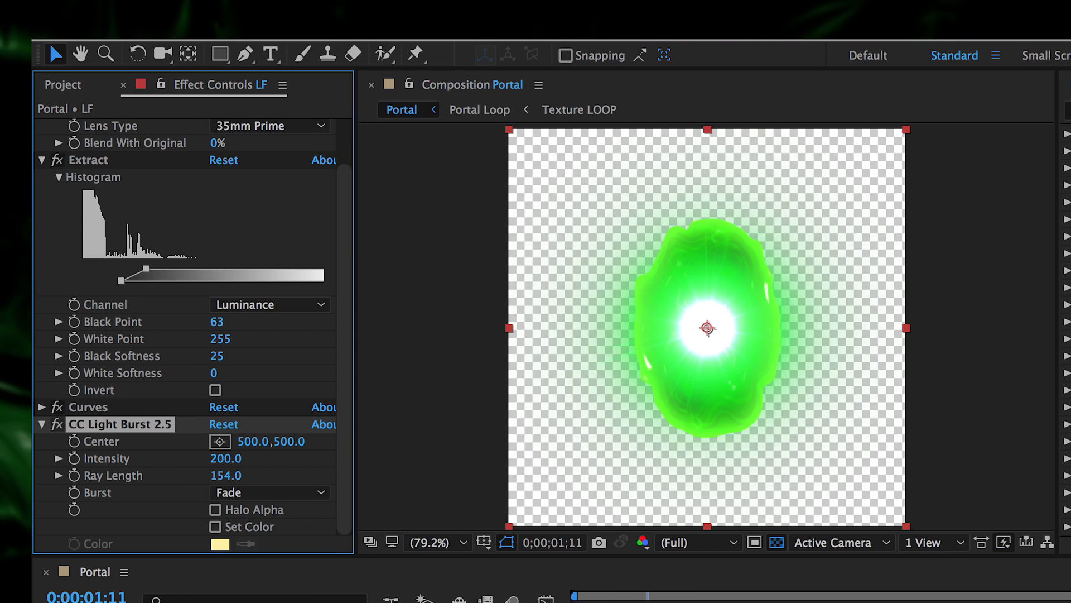
{"action": "left_click_drag", "start_coordinate": [631, 602], "coordinate": [501, 583]}
{"action": "key", "text": "space"}
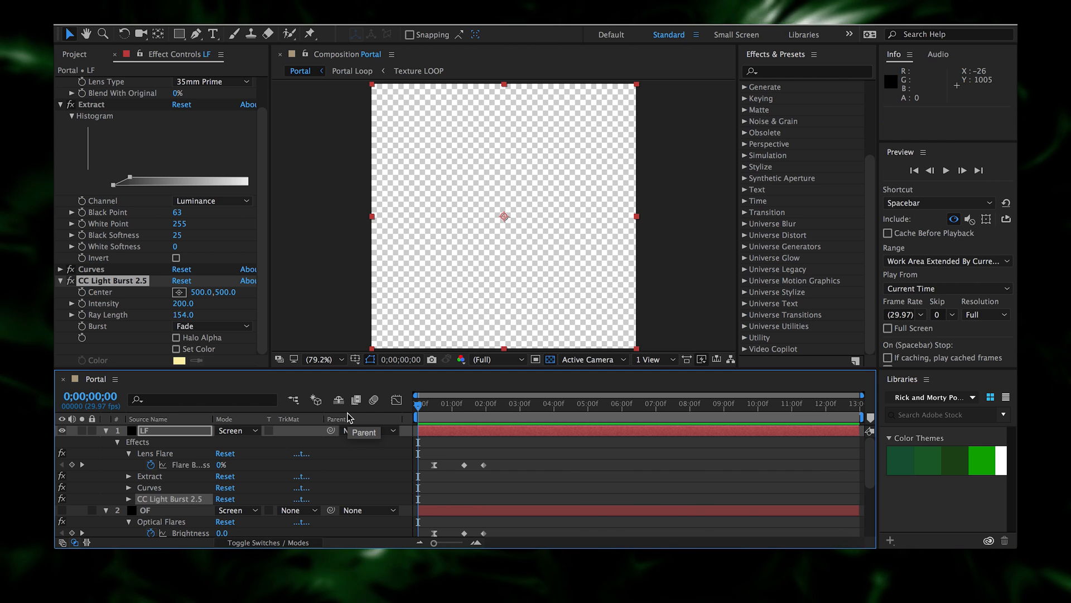
- Play the portal animation, check the open portal, then replay it from the start
{"action": "key", "text": "space"}
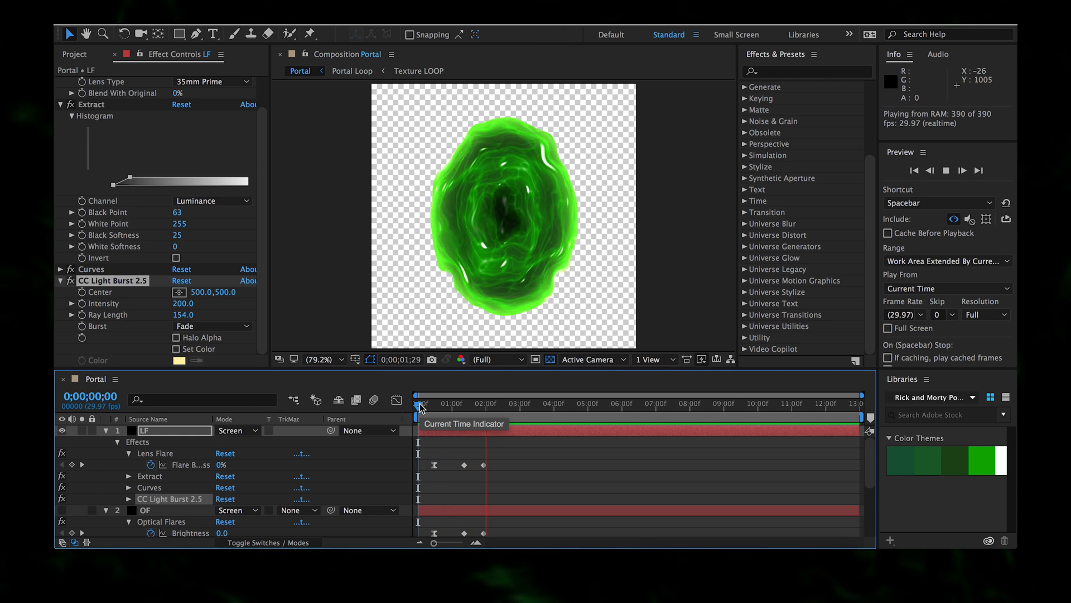
{"action": "left_click_drag", "start_coordinate": [420, 407], "coordinate": [468, 421]}
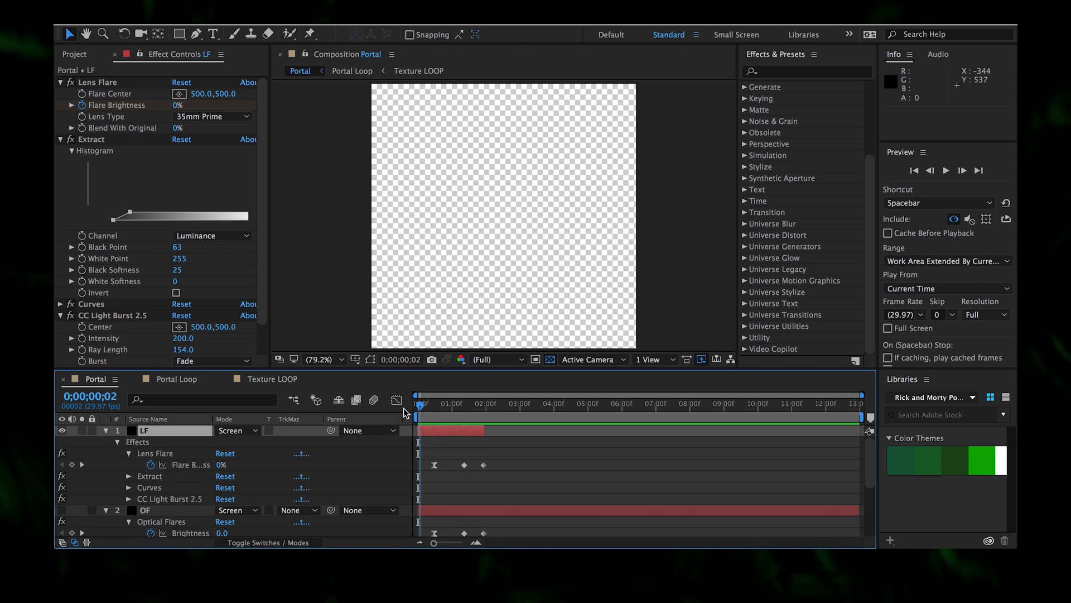
{"action": "left_click_drag", "start_coordinate": [404, 407], "coordinate": [380, 402]}
{"action": "key", "text": "space"}
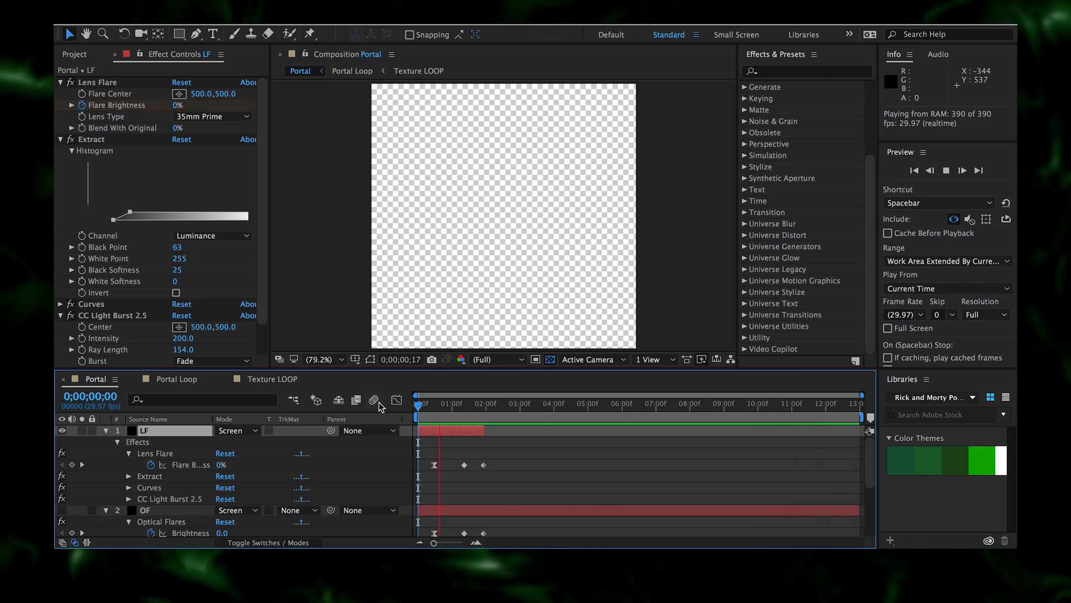
{"action": "scroll", "coordinate": [362, 403], "scroll_direction": "down", "scroll_amount": 3}
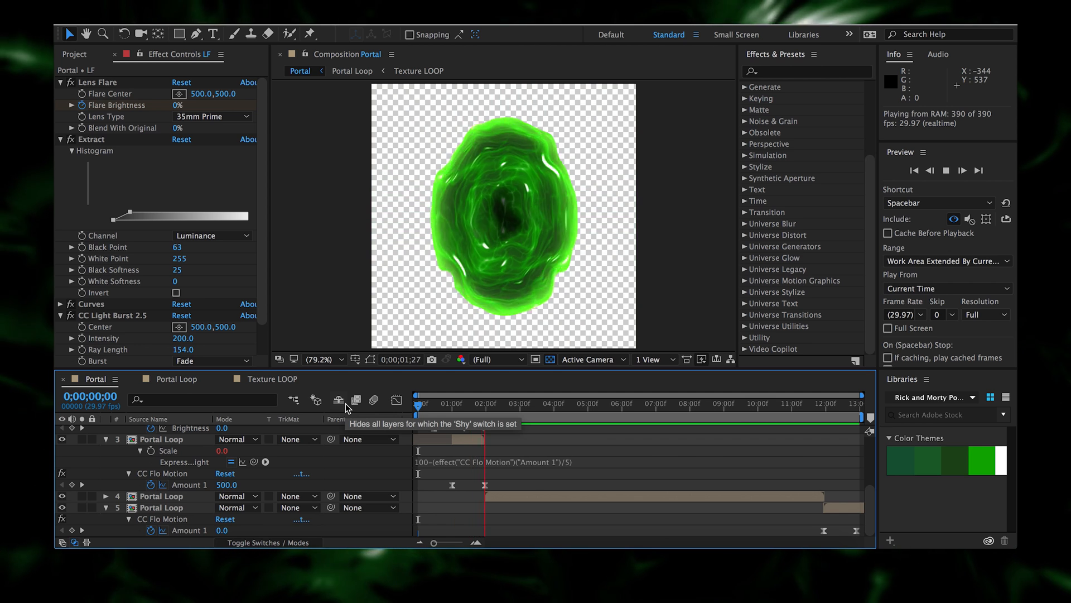